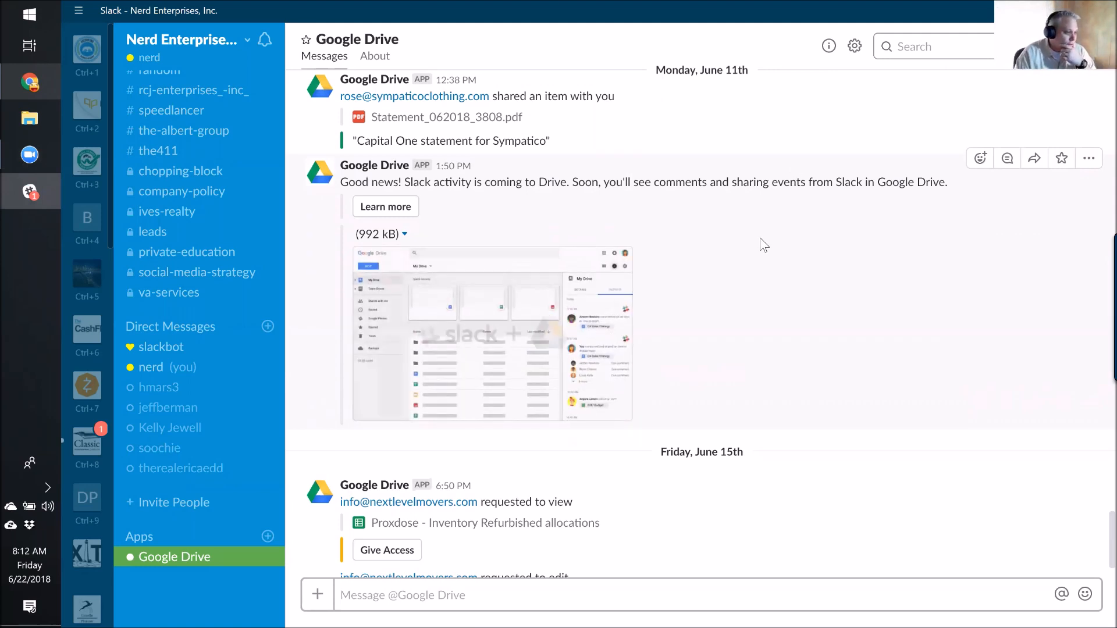
Scroll through the Google Drive app's sharing notices and Proxdose inventory access requests in Slack.
scroll(759, 241, "up", 4)
scroll(750, 256, "down", 4)
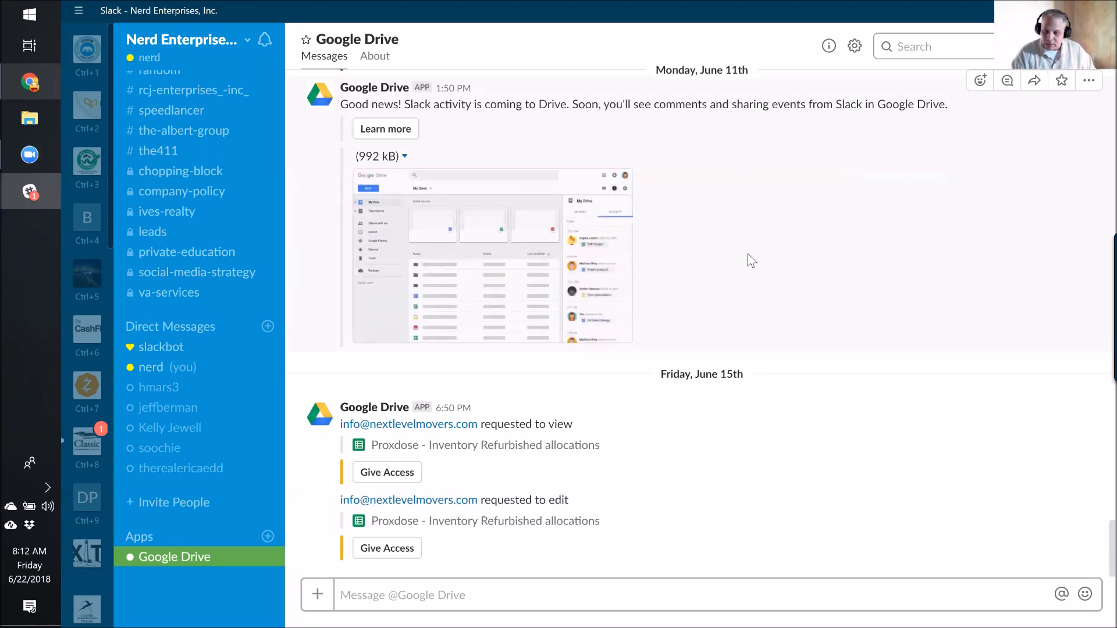
Launch Evernote from the Start menu tile and switch to its window.
left_click(43, 19)
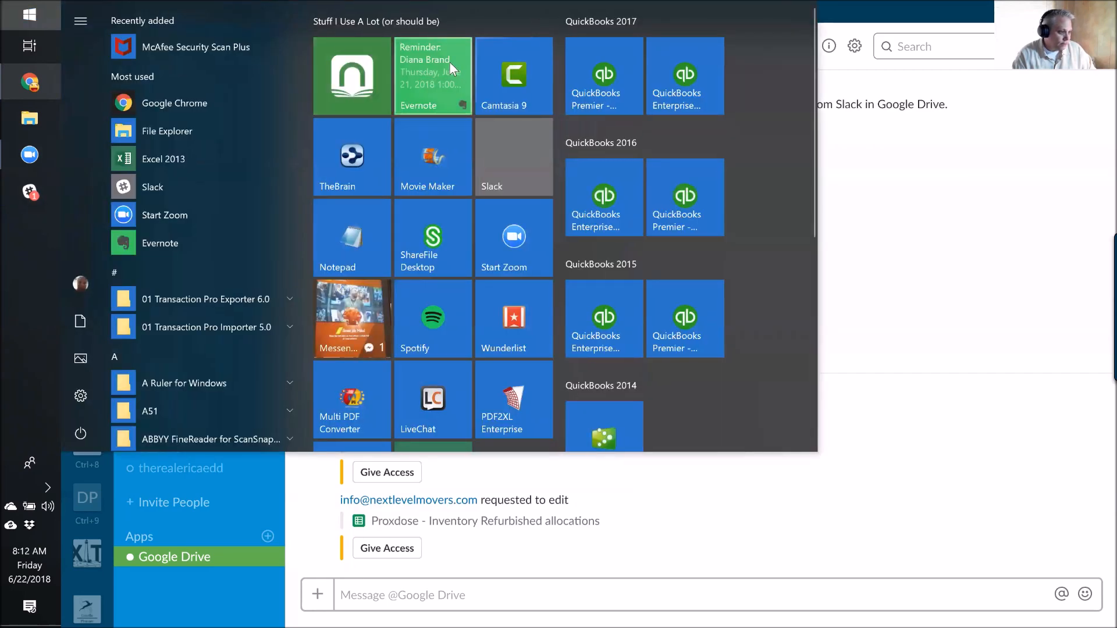
left_click(454, 69)
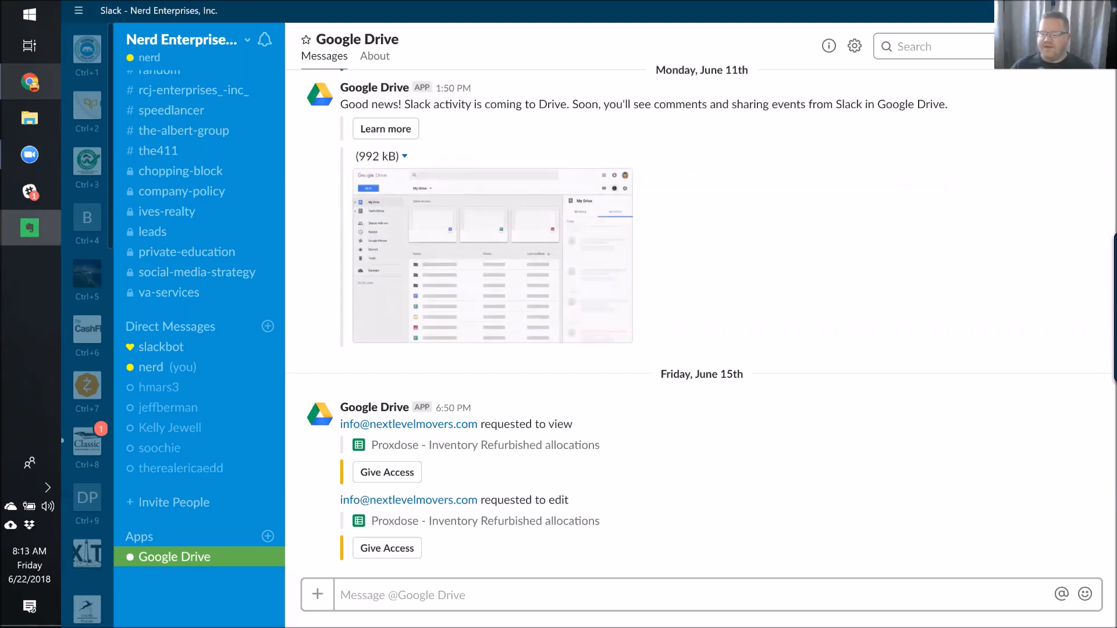
key("alt+Tab")
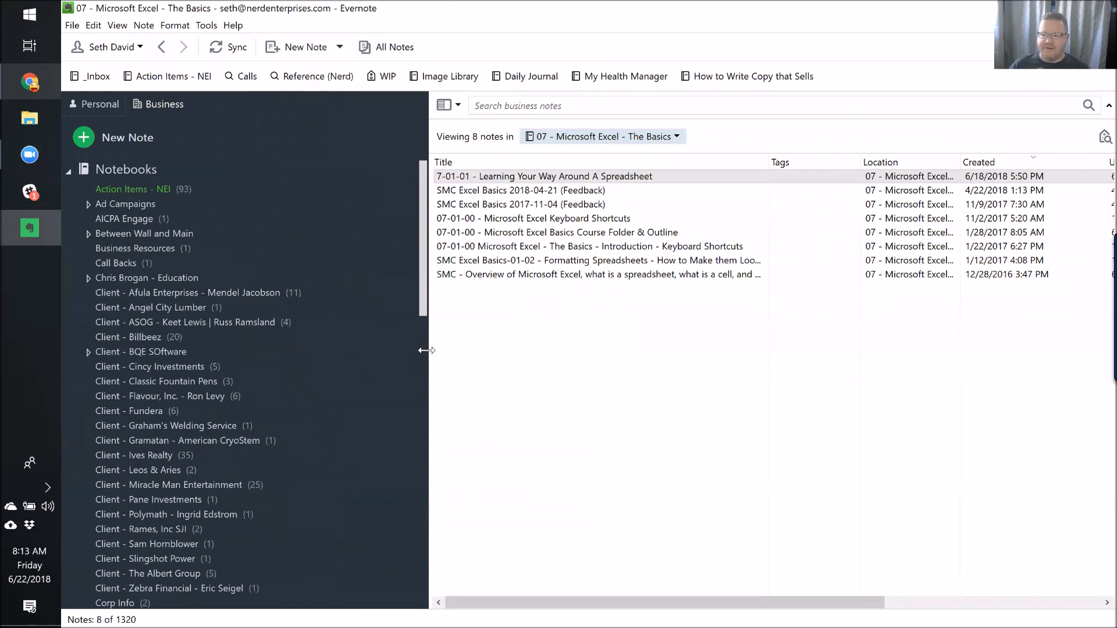
Resize the panes, browse the Excel notes, and open '07-01-00 - Microsoft Excel Basics Course Folder & Outline'.
left_click_drag(427, 349, 297, 316)
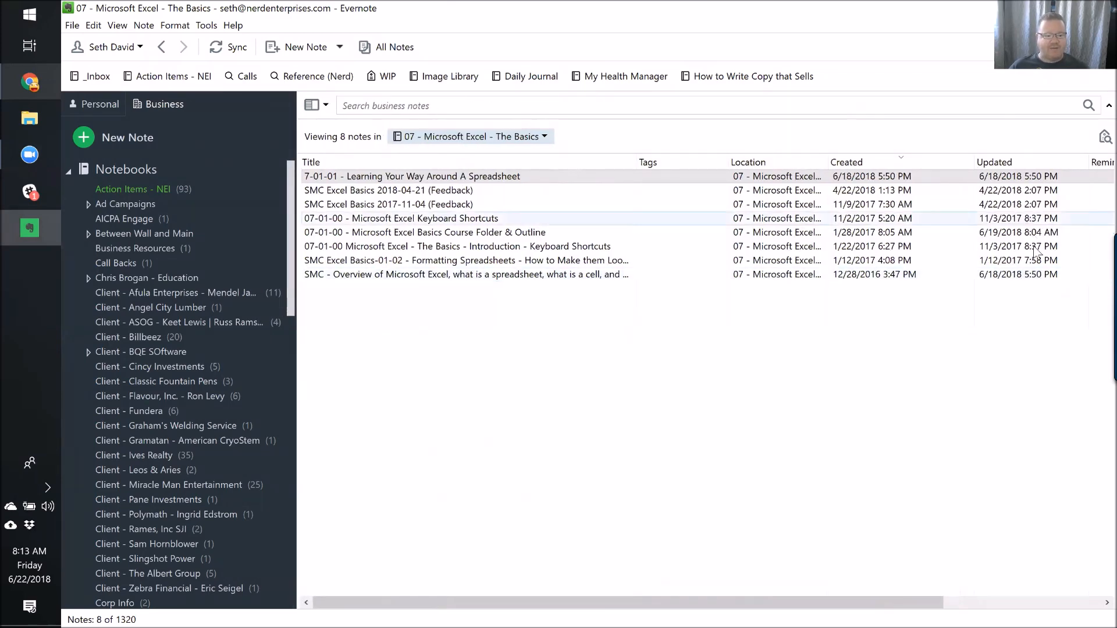
left_click_drag(1109, 458, 846, 451)
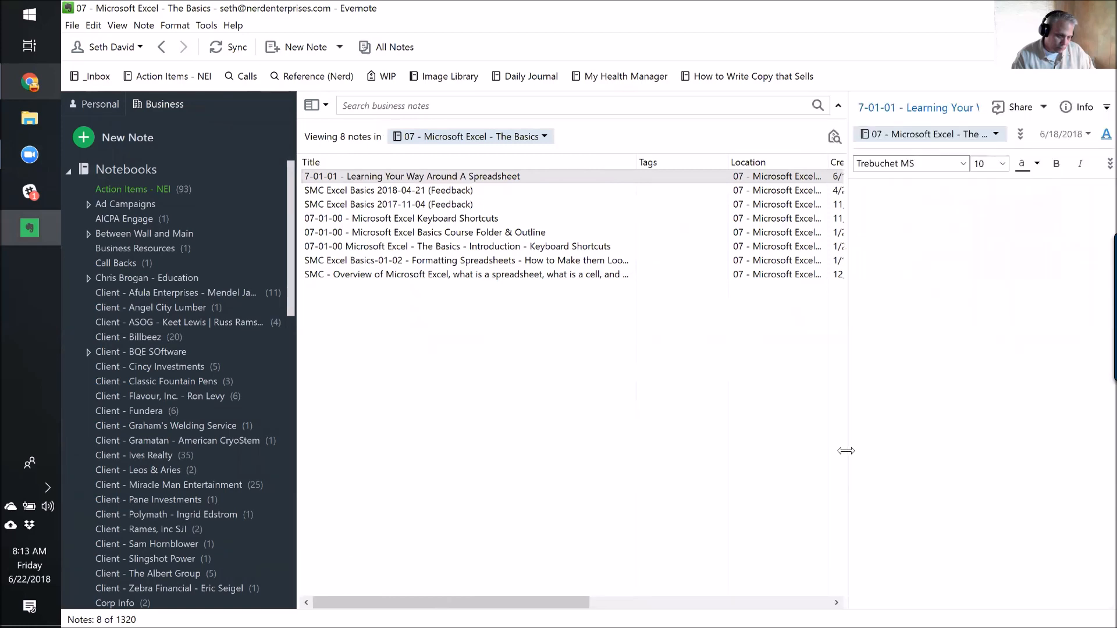
left_click(451, 178)
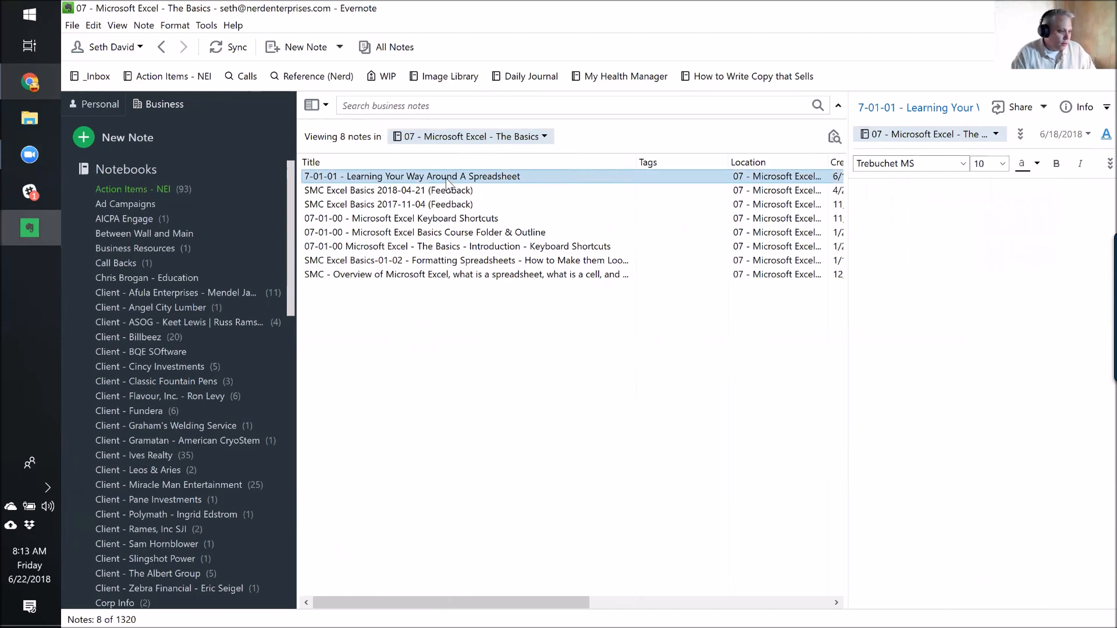
left_click(442, 195)
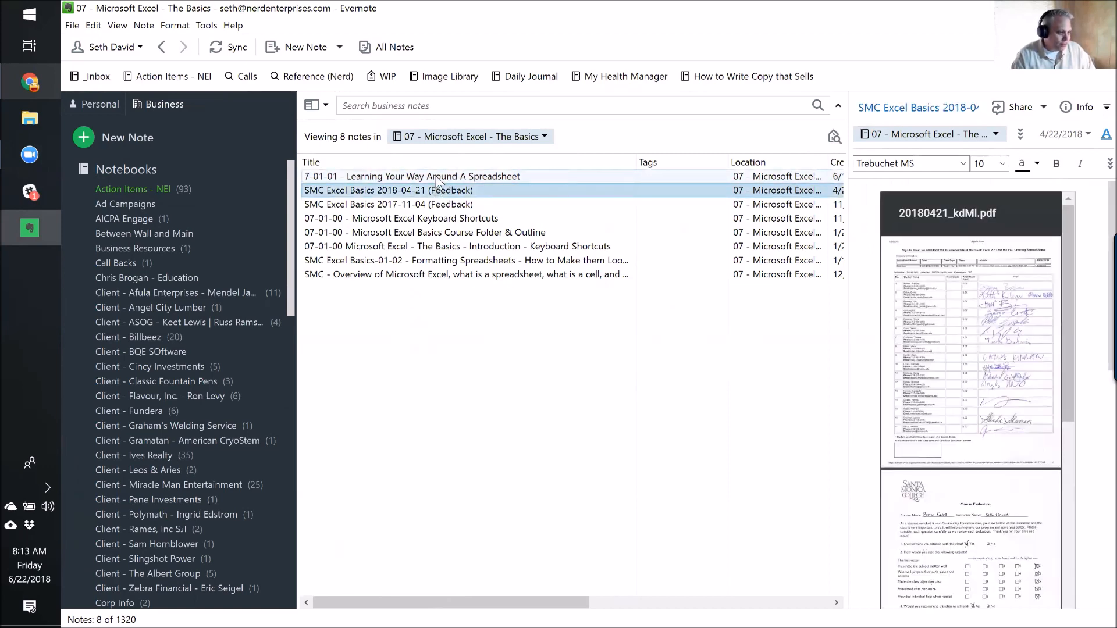
left_click(439, 179)
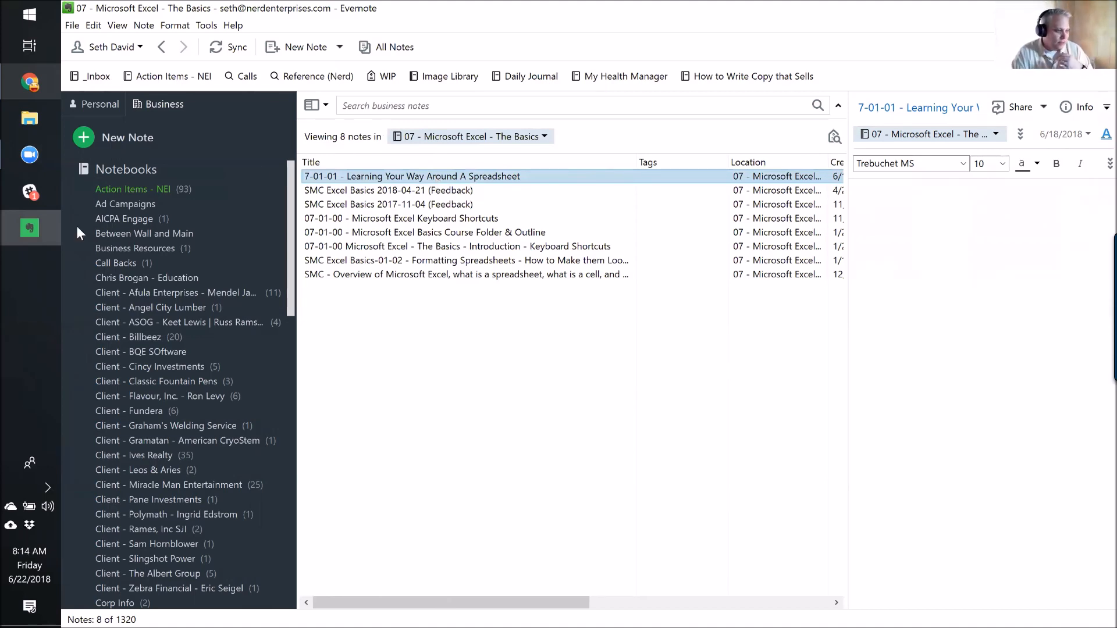
left_click(394, 220)
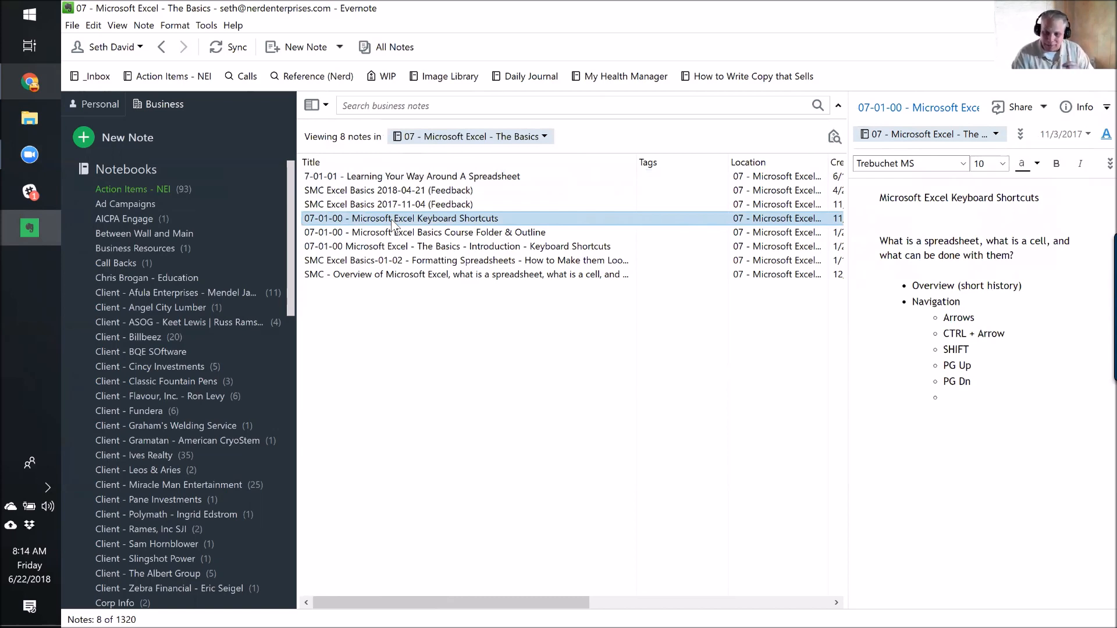
left_click(384, 233)
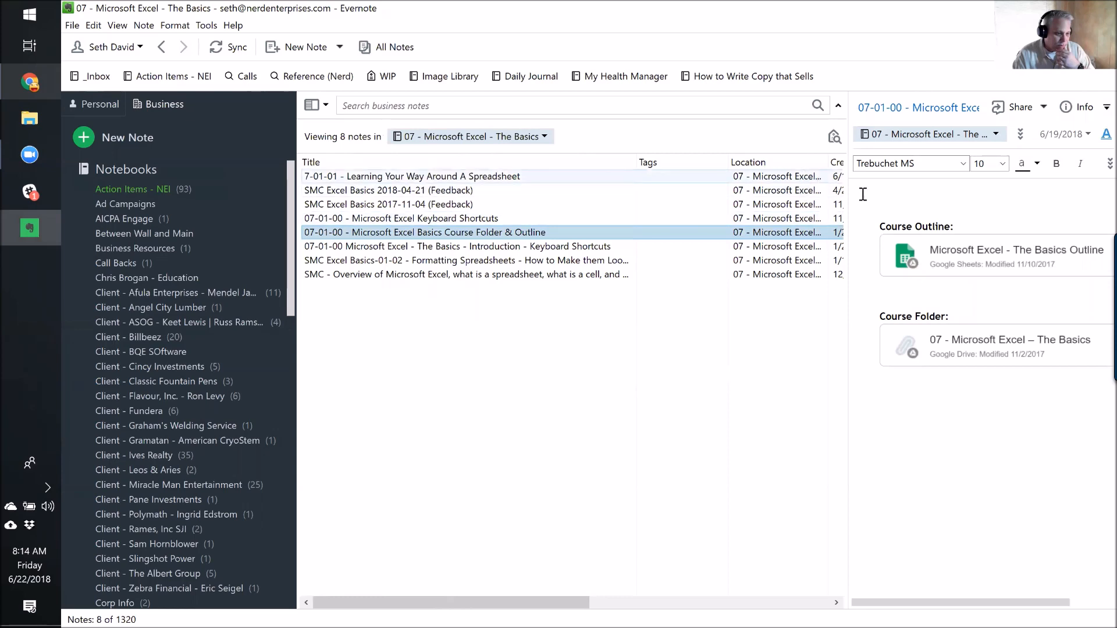
Widen the note and follow its Course Folder Google Drive link to '07 - Microsoft Excel – The Basics'.
left_click_drag(851, 194, 736, 200)
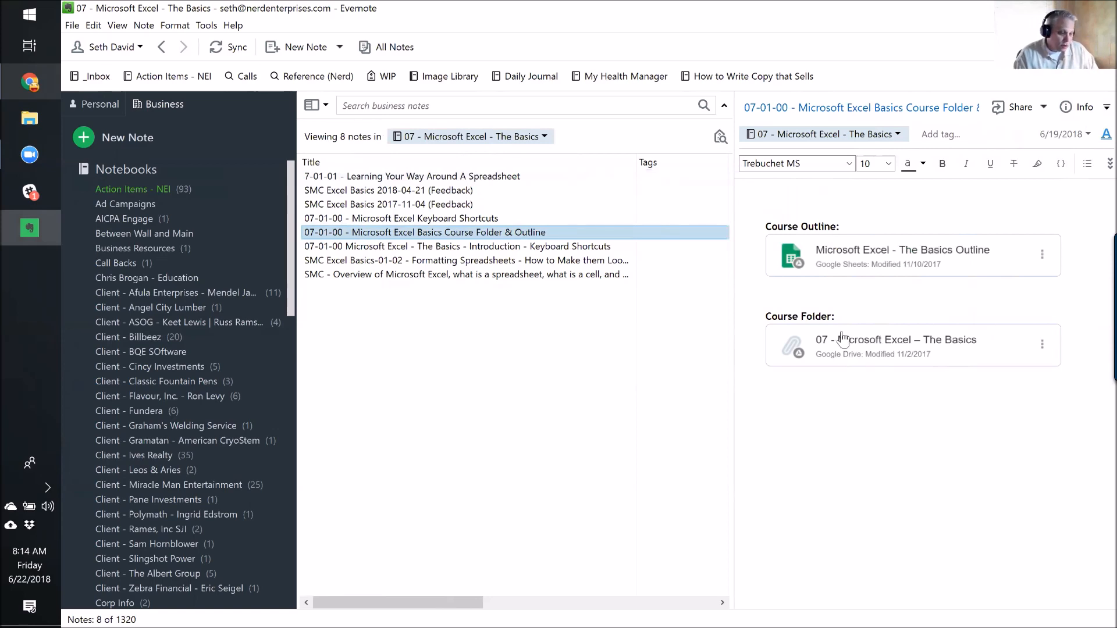
left_click(873, 343)
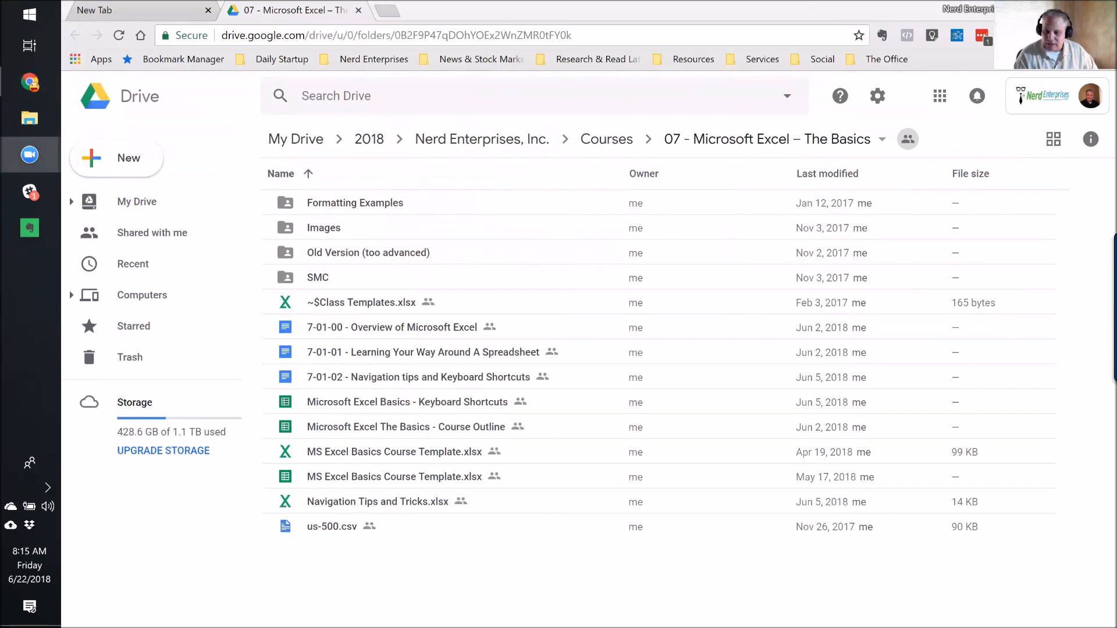
Copy the Drive course folder's web address from Chrome's address bar and return to Evernote.
left_click(309, 8)
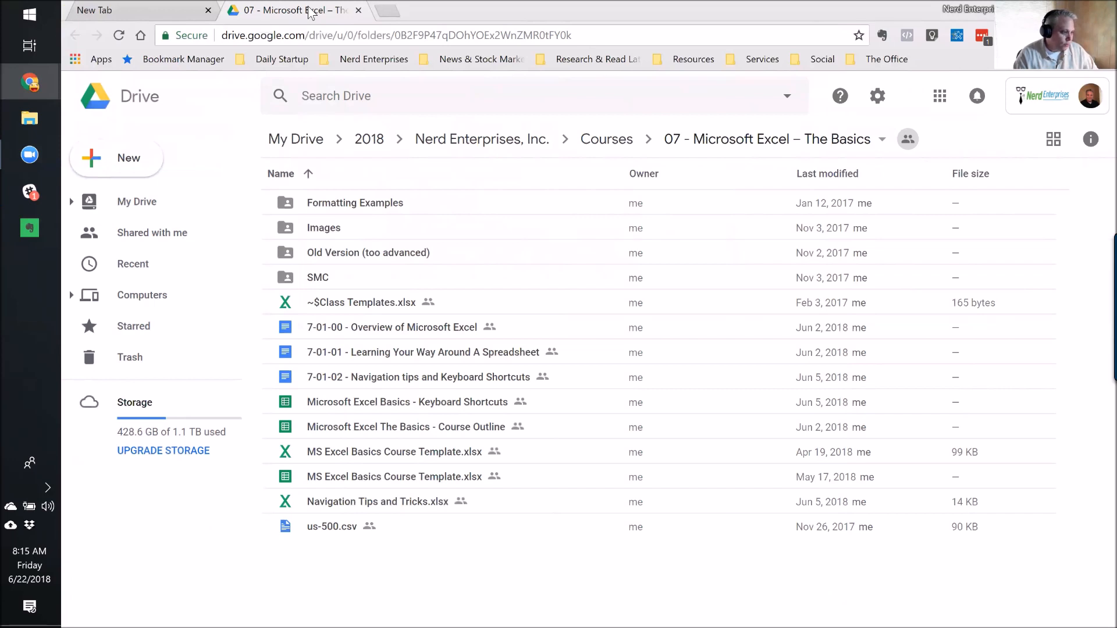
left_click(587, 37)
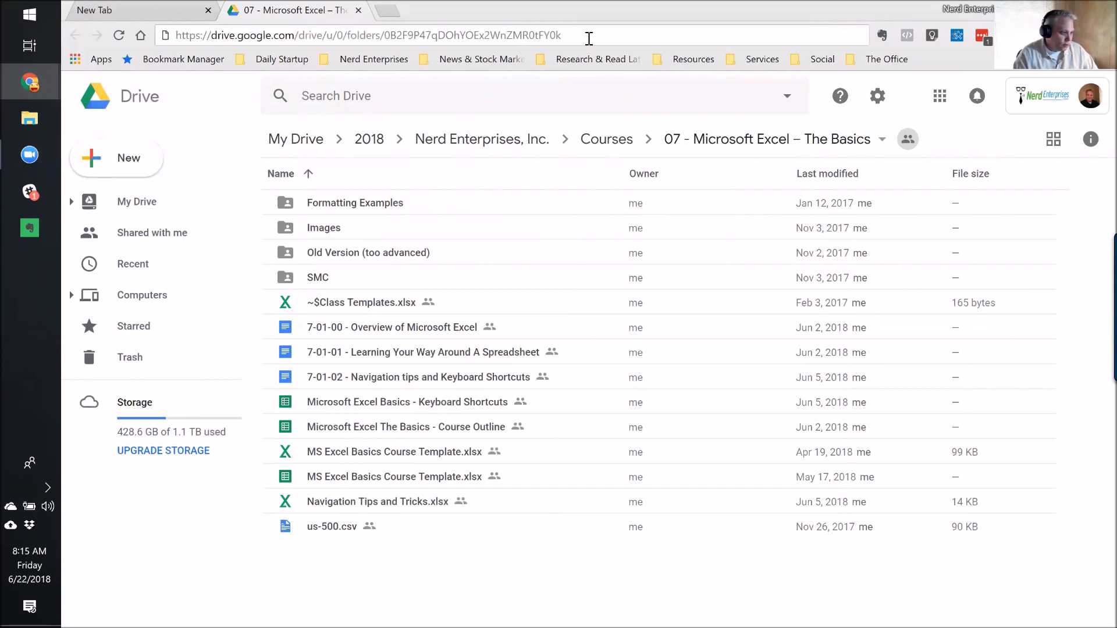
key("ctrl+a")
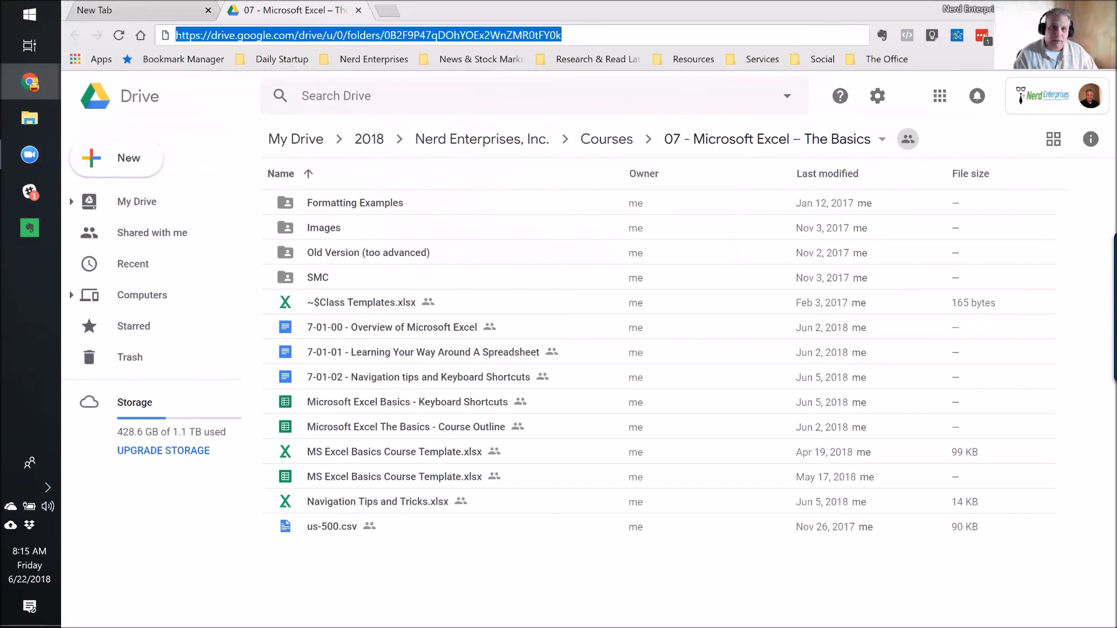
left_click(608, 15)
left_click(622, 33)
key("ctrl+a")
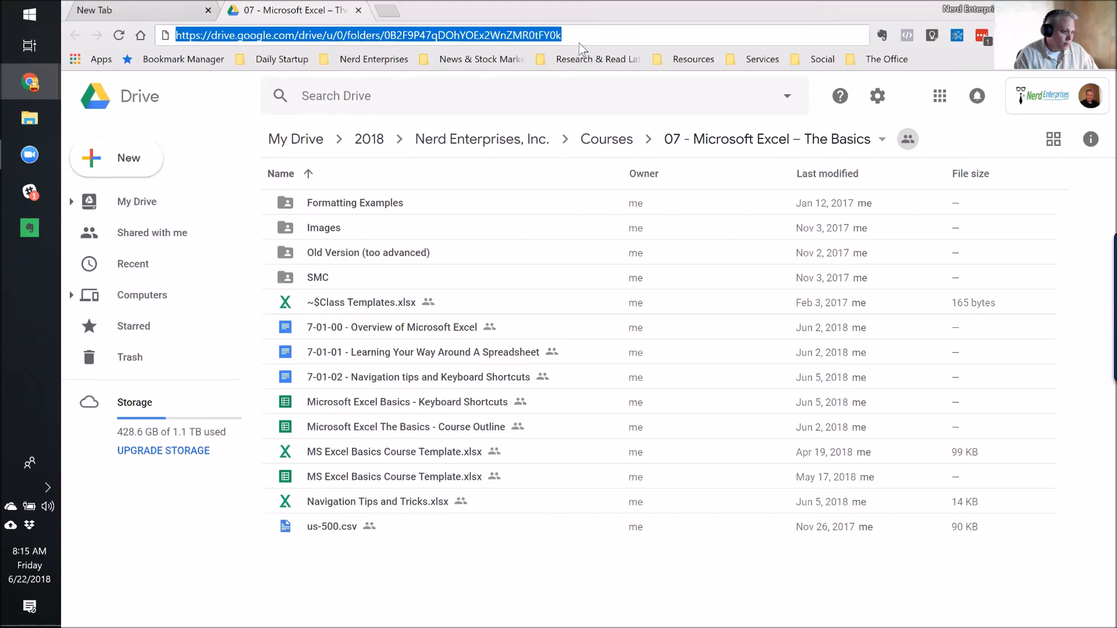
key("alt+Tab")
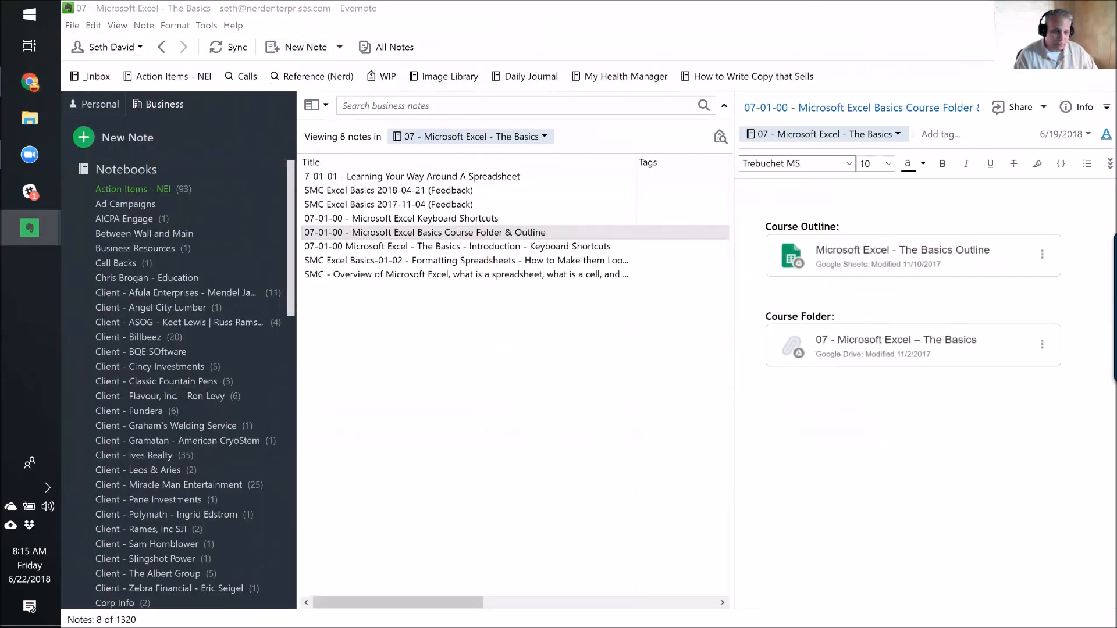
Create a new note titled 'Course Folder' containing the pasted Drive folder link.
key("ctrl+alt+n")
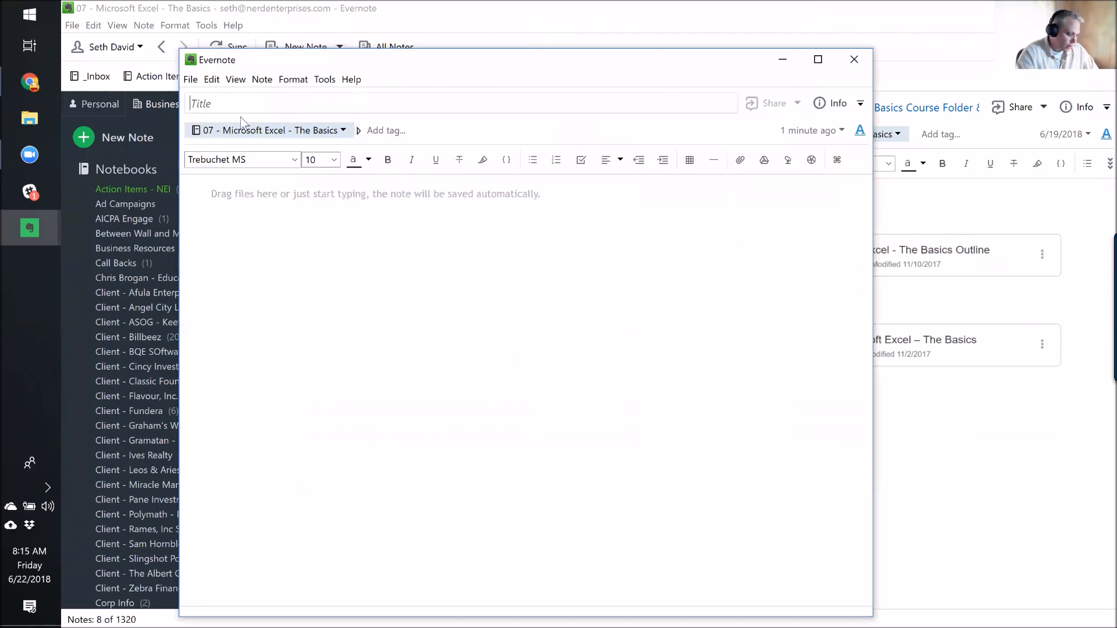
type("Cour")
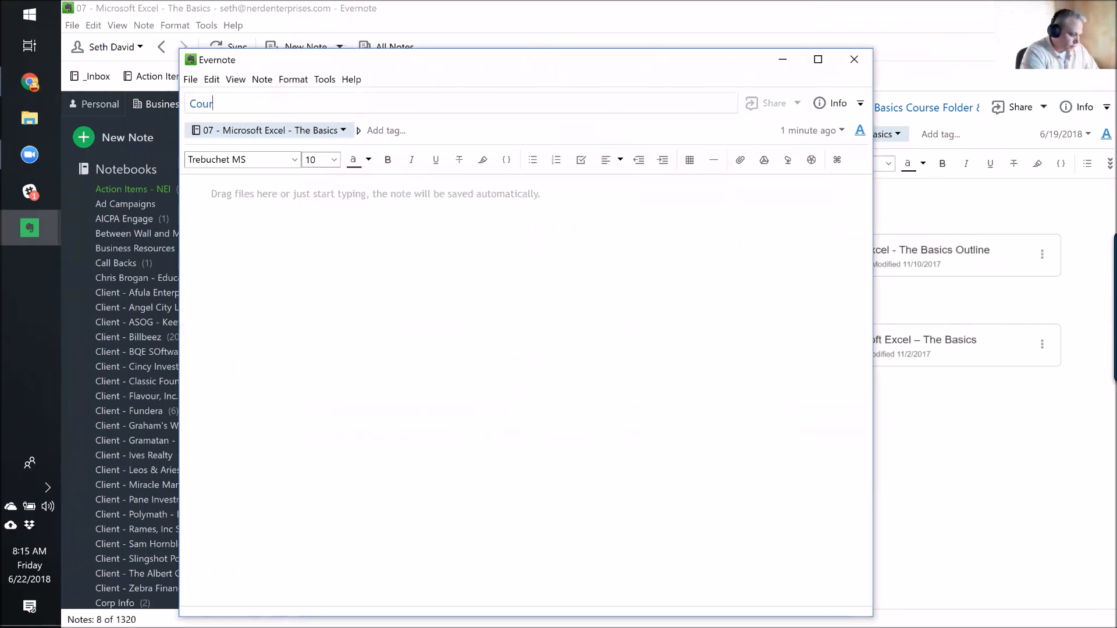
type("se Folder")
key("BackSpace")
key("BackSpace")
key("BackSpace")
key("BackSpace")
type("der")
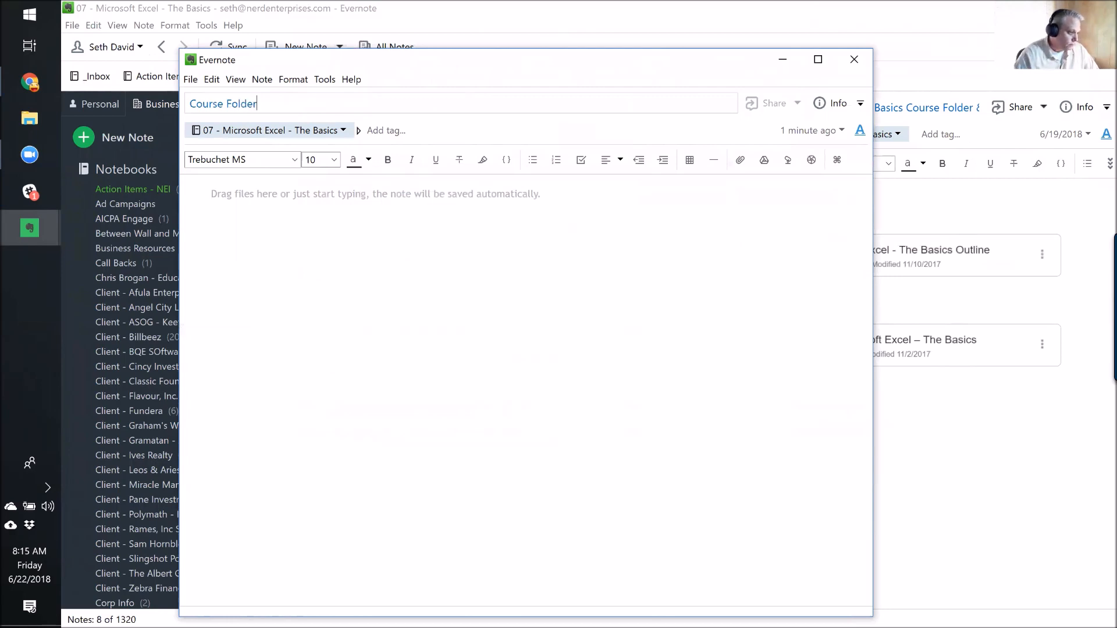
left_click(284, 217)
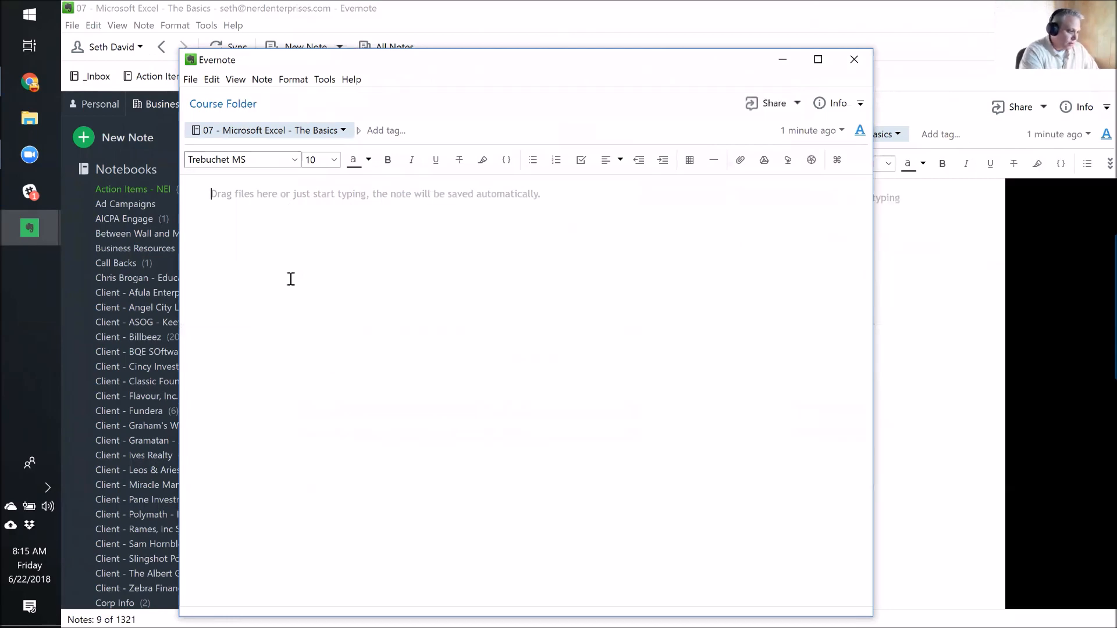
key("ctrl+v")
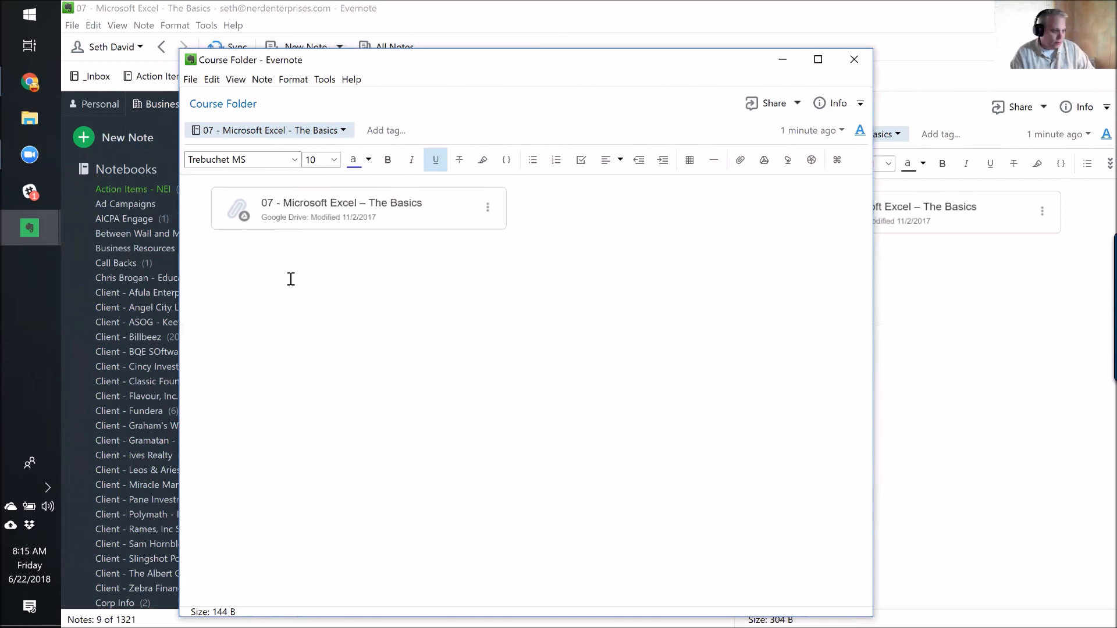
left_click(854, 59)
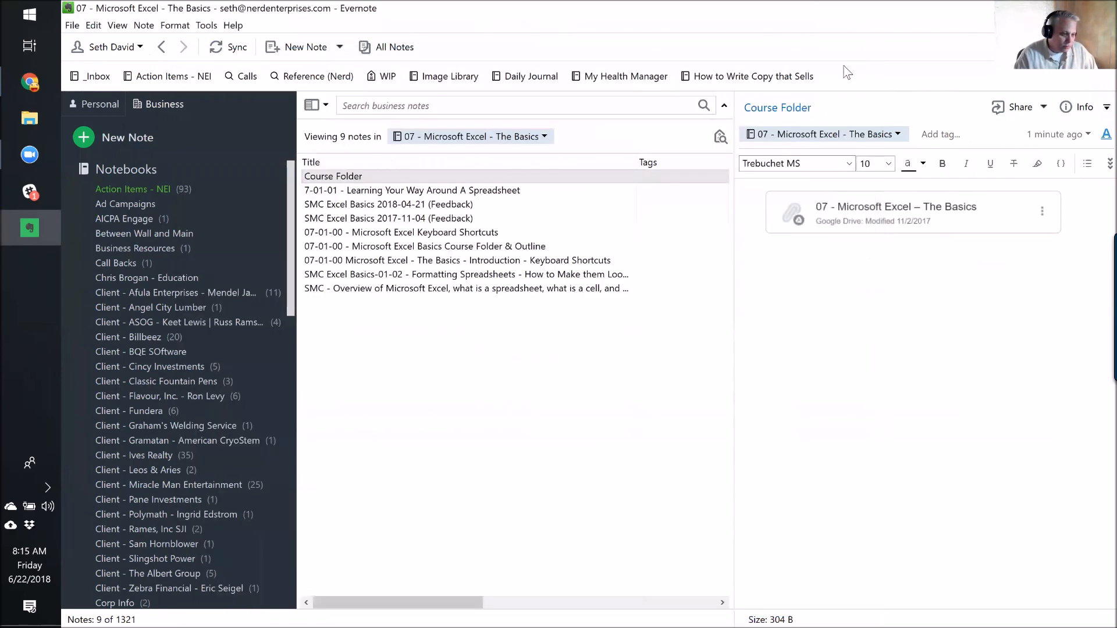
Open the course outline spreadsheet linked from the Course Folder & Outline note.
left_click(375, 247)
left_click(374, 262)
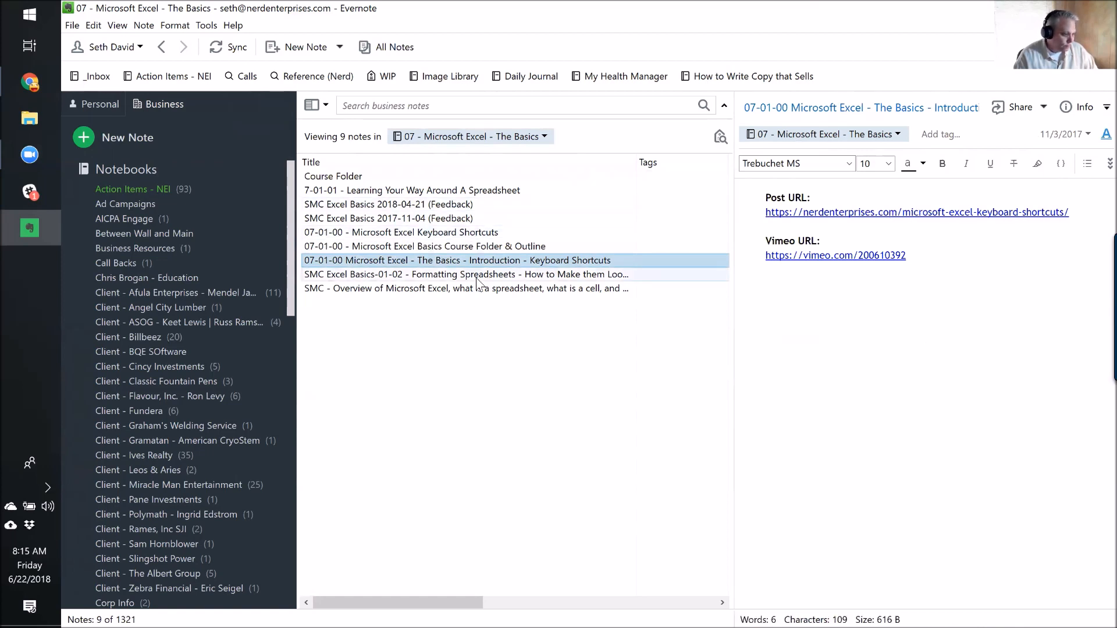
left_click(410, 249)
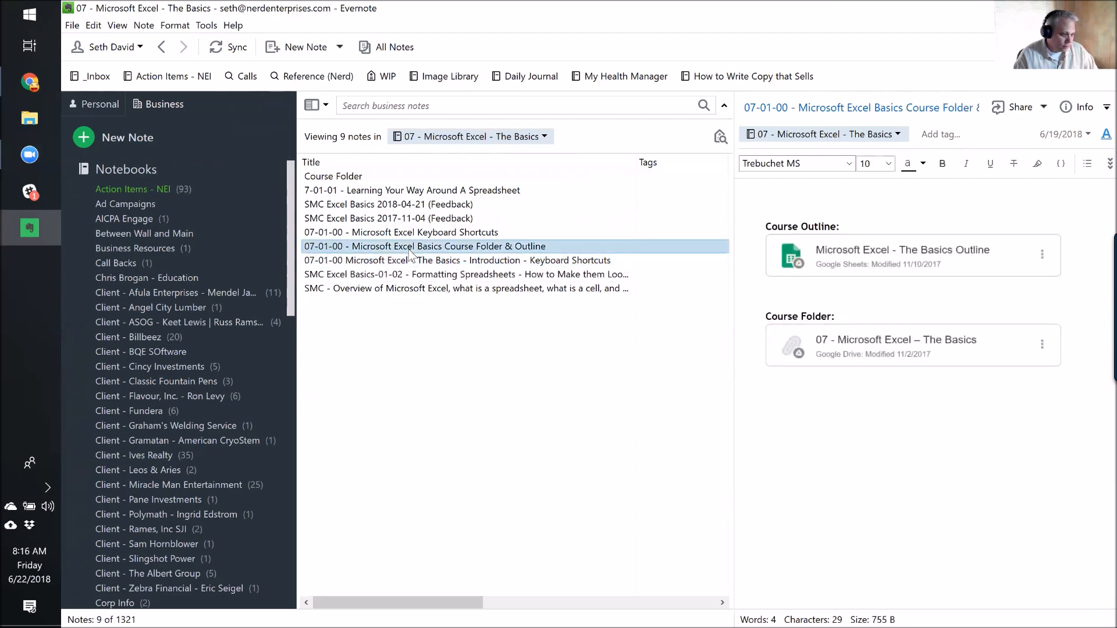
left_click(859, 254)
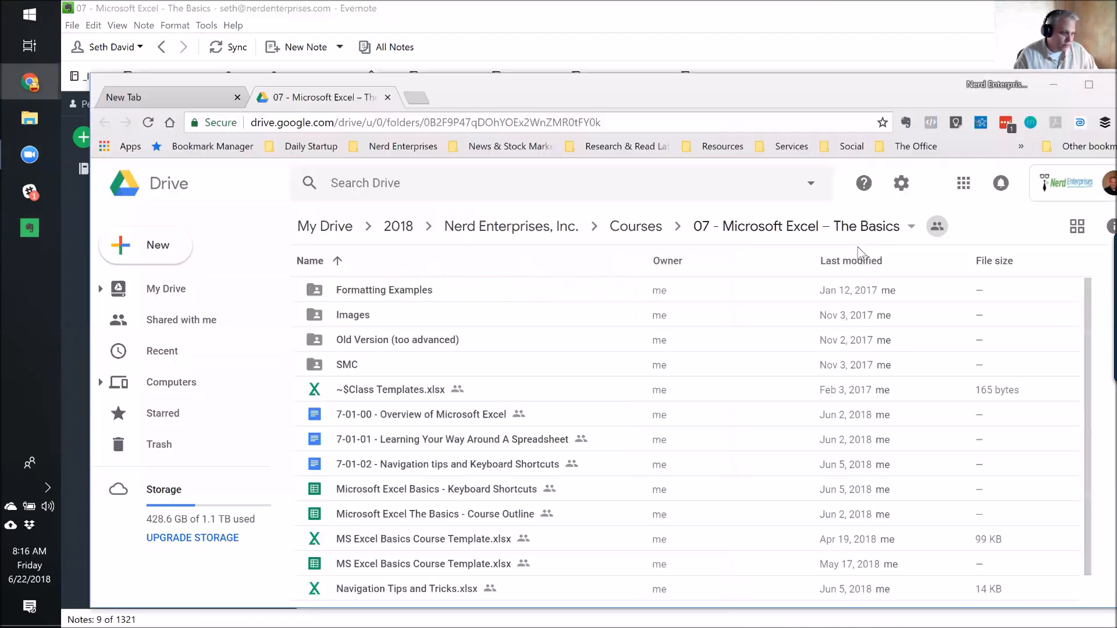
Open the live 'Microsoft Excel The Basics - Course Outline' sheet from Drive, copy its URL, and return to Evernote.
left_click_drag(623, 86, 622, 3)
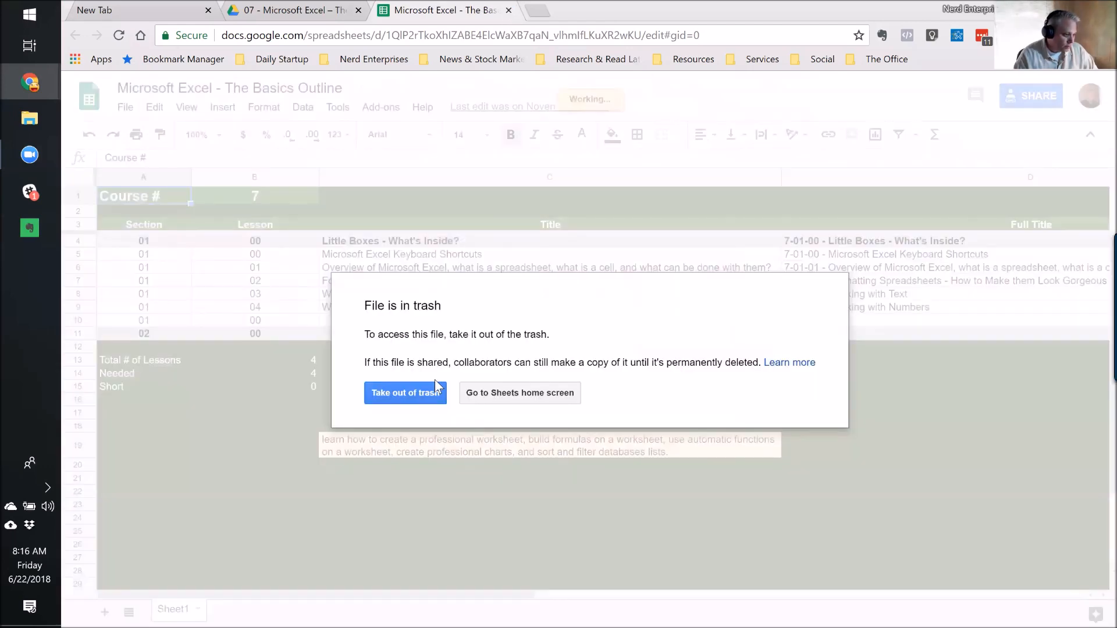
left_click(509, 10)
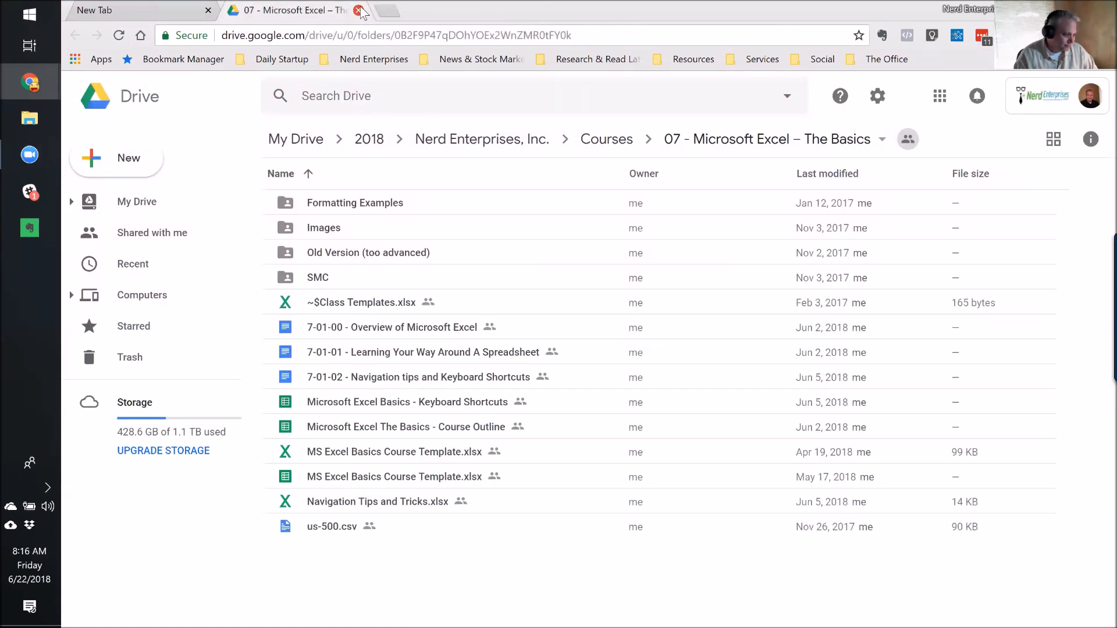
double_click(353, 433)
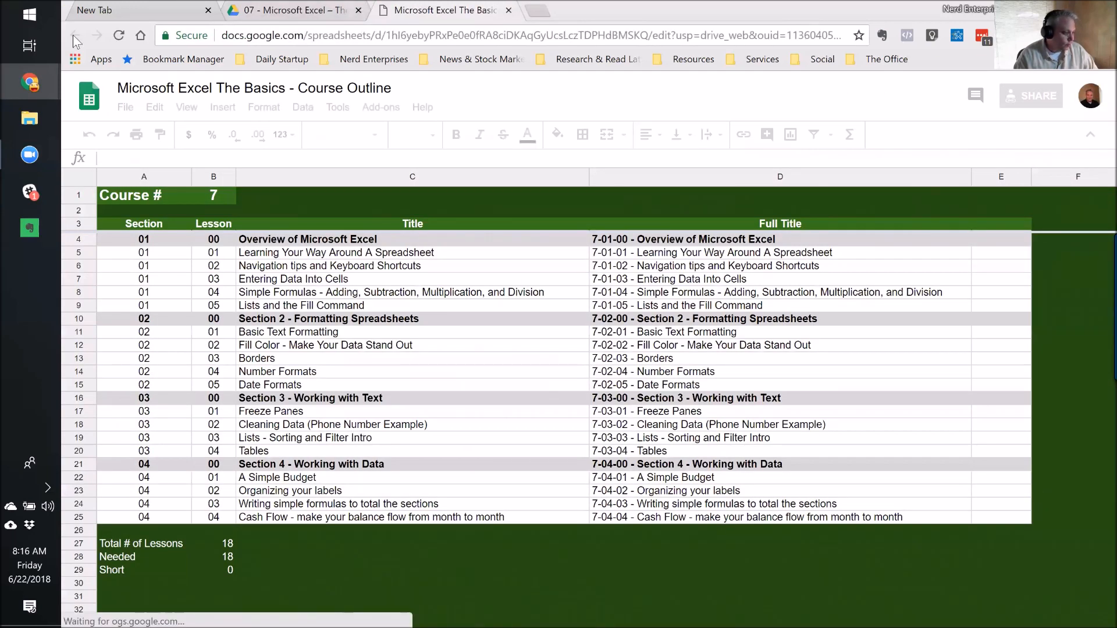
left_click(811, 32)
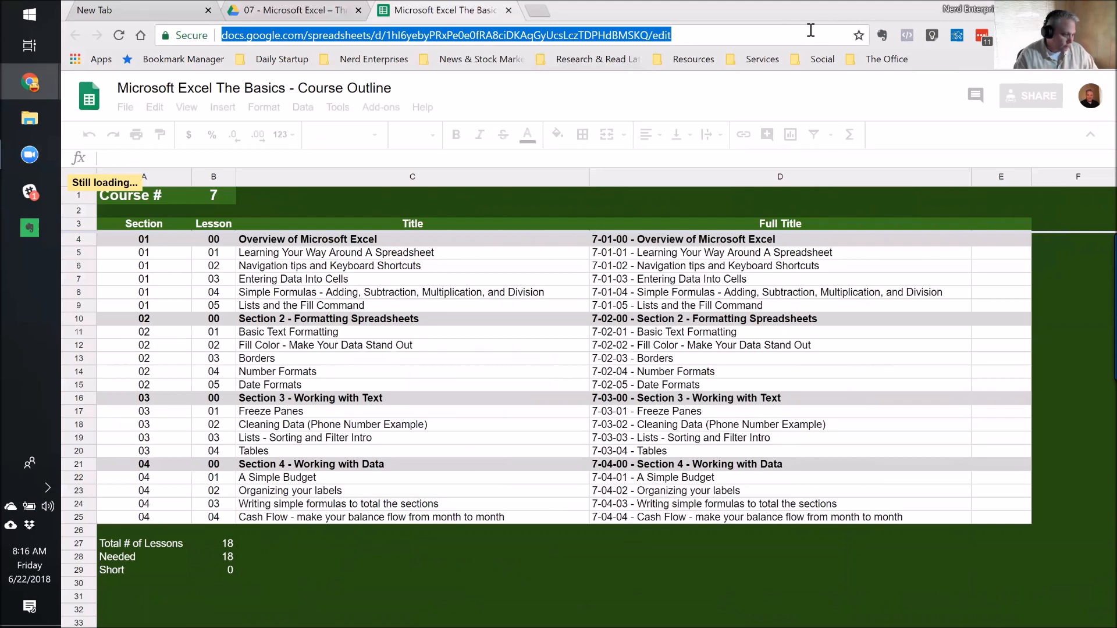
left_click(35, 240)
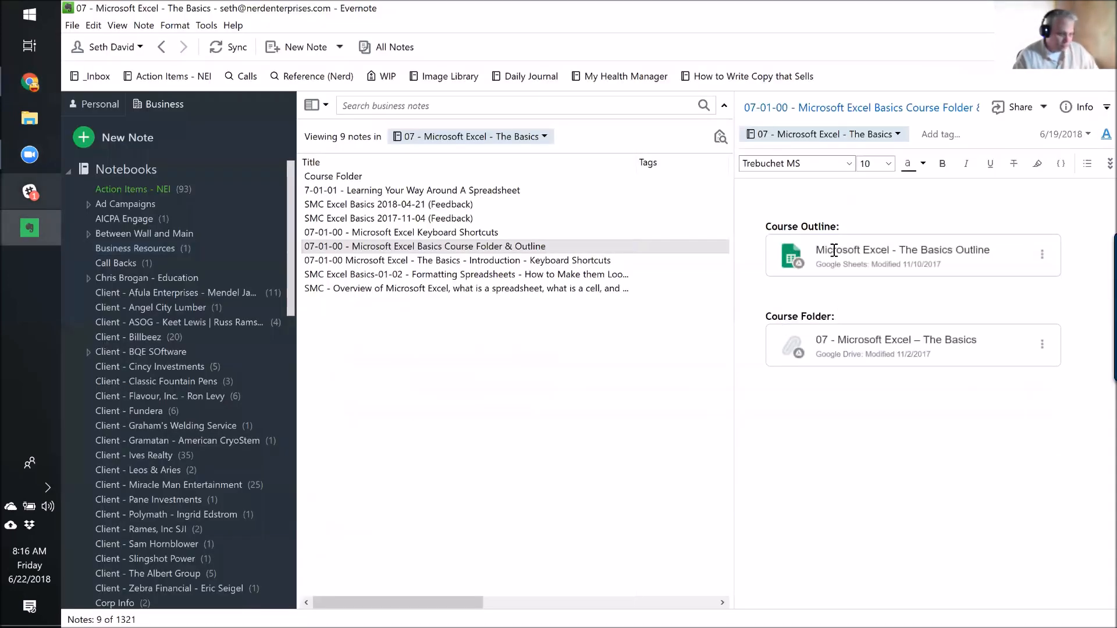
Replace the outdated Course Outline link card with the new Sheets URL, then bring the spreadsheet back.
left_click(1080, 262)
key("BackSpace")
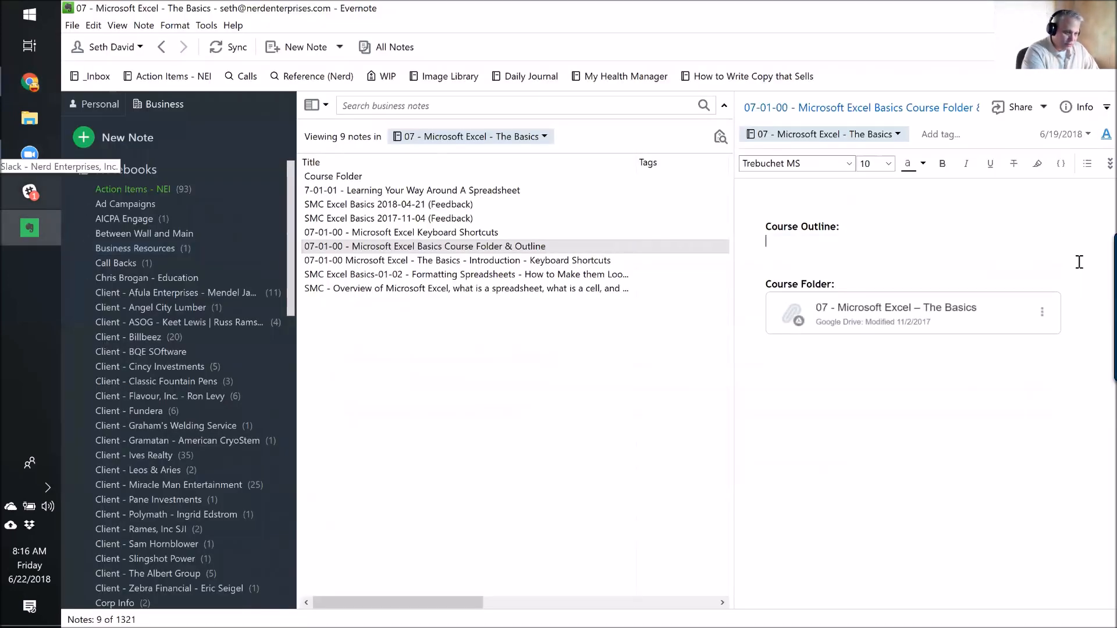
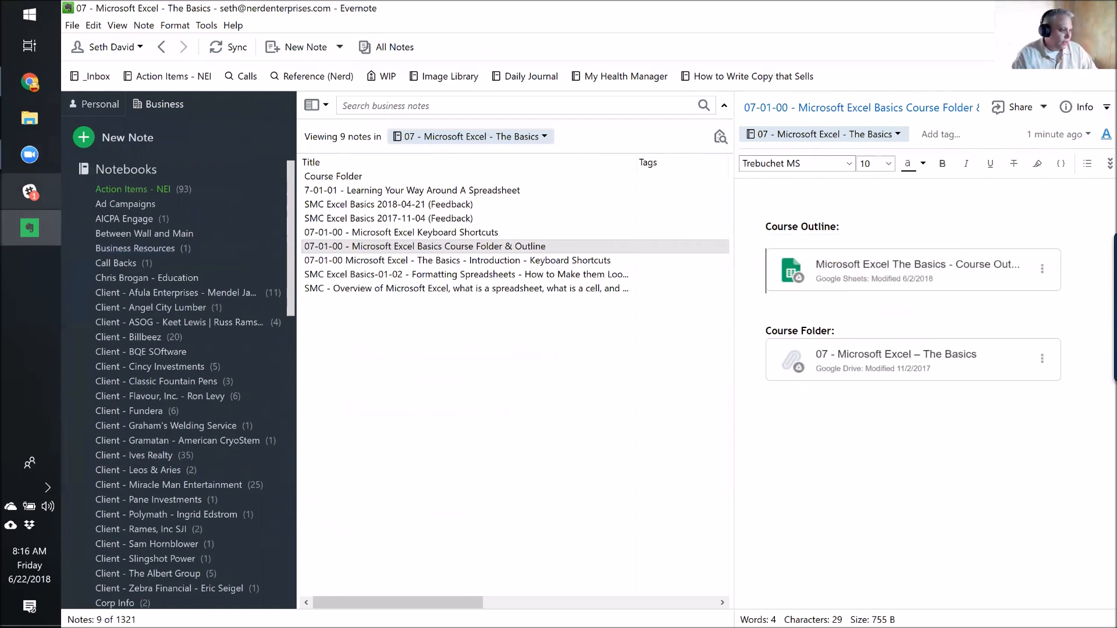
mouse_move(20, 107)
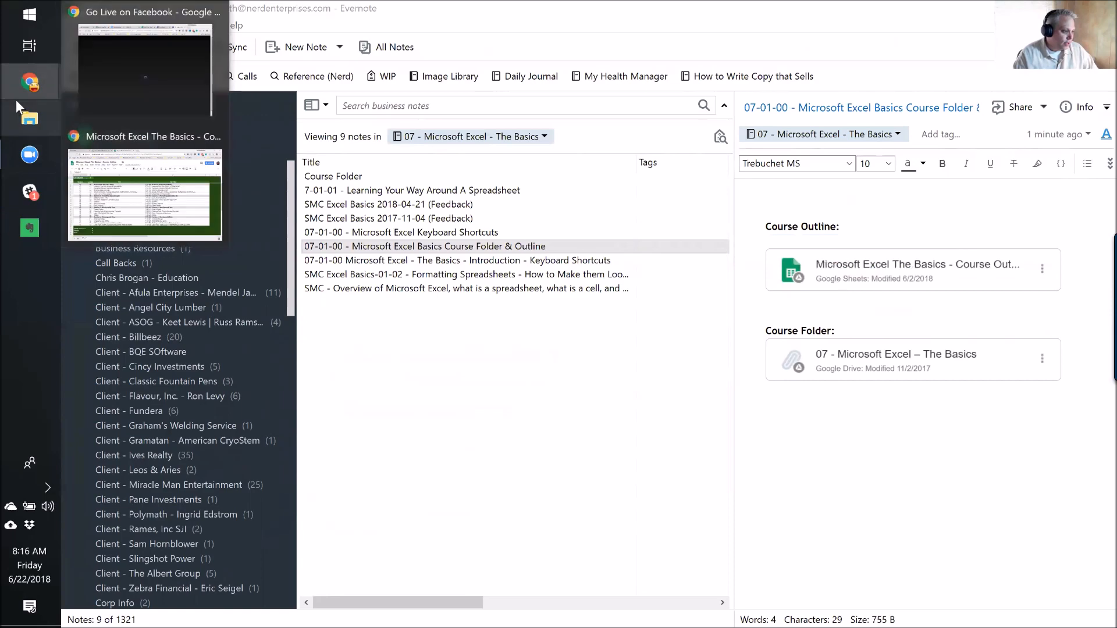
left_click(82, 126)
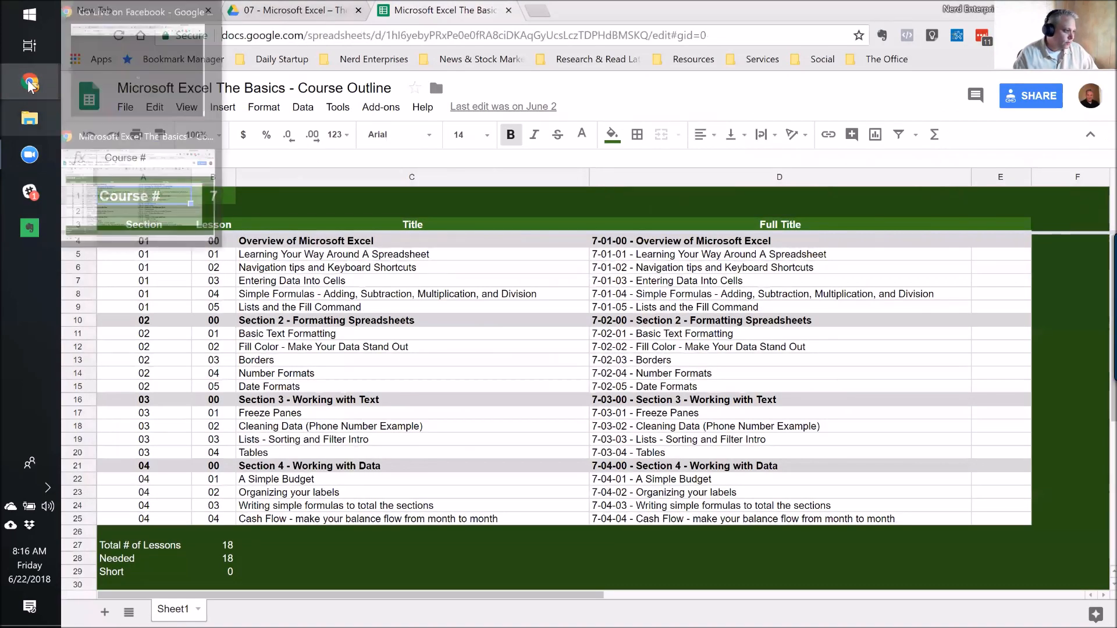
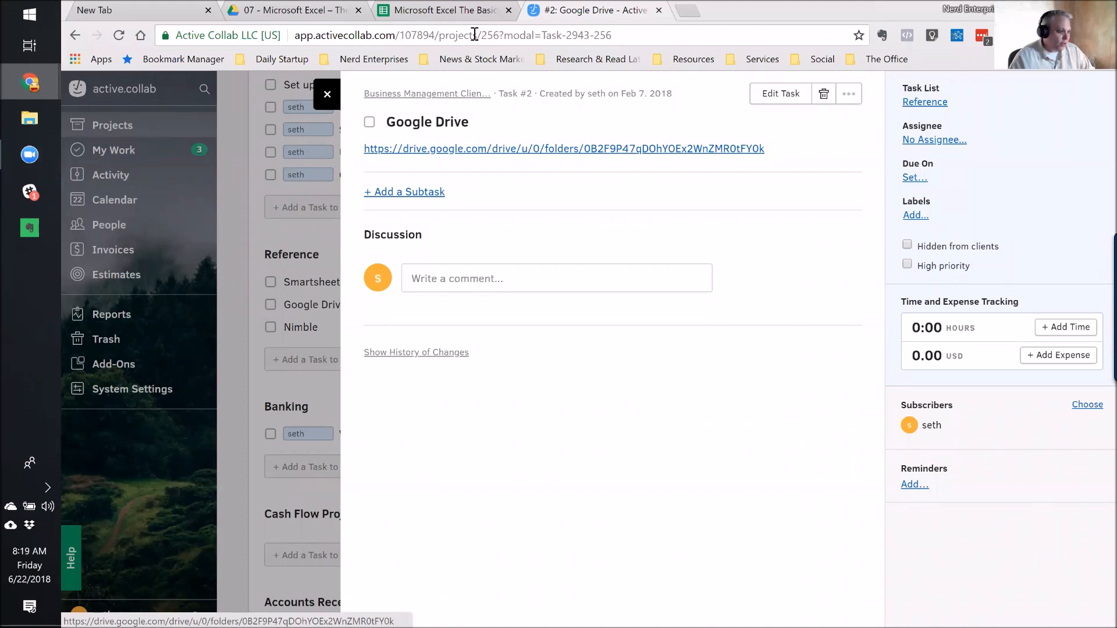
Check the Google Drive reference task in Active Collab, then go to the '07 - Microsoft Excel' Drive folder.
left_click(327, 94)
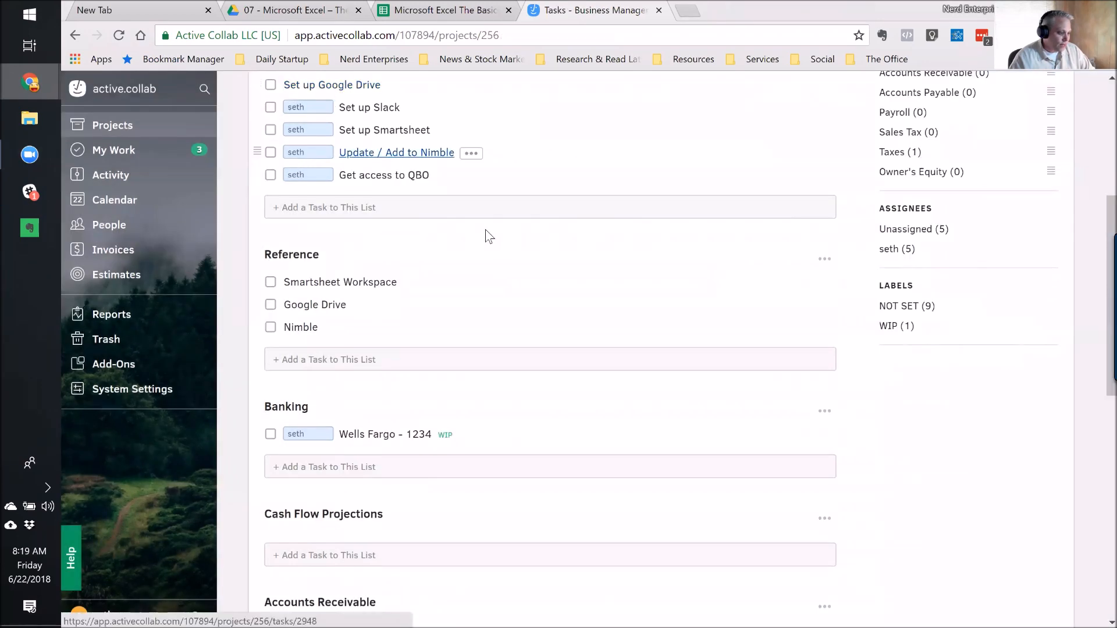
left_click(329, 311)
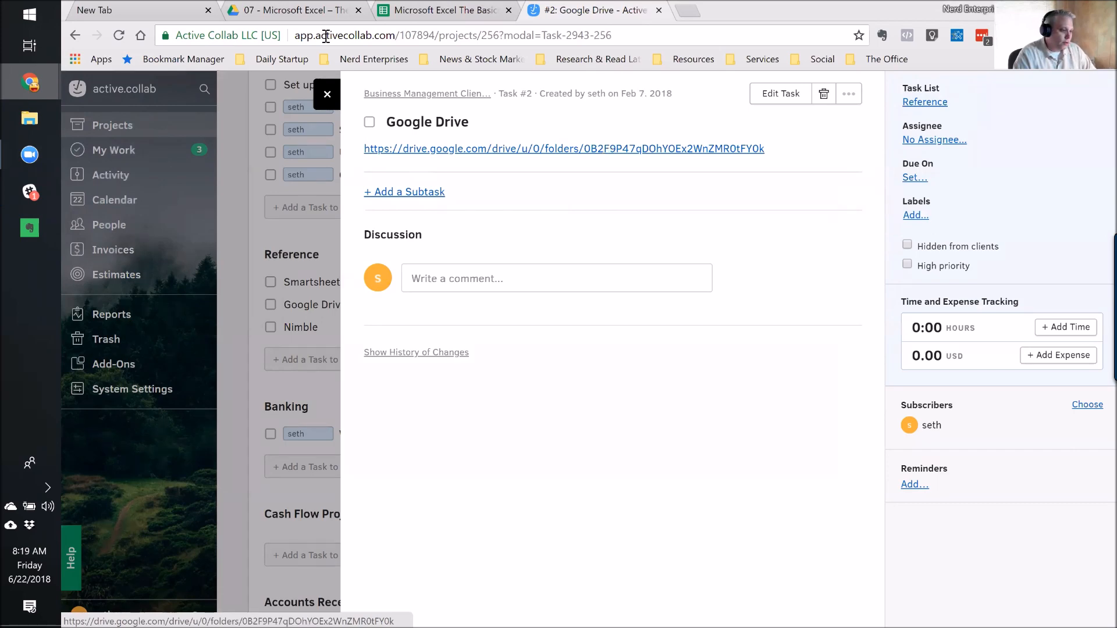
left_click(329, 96)
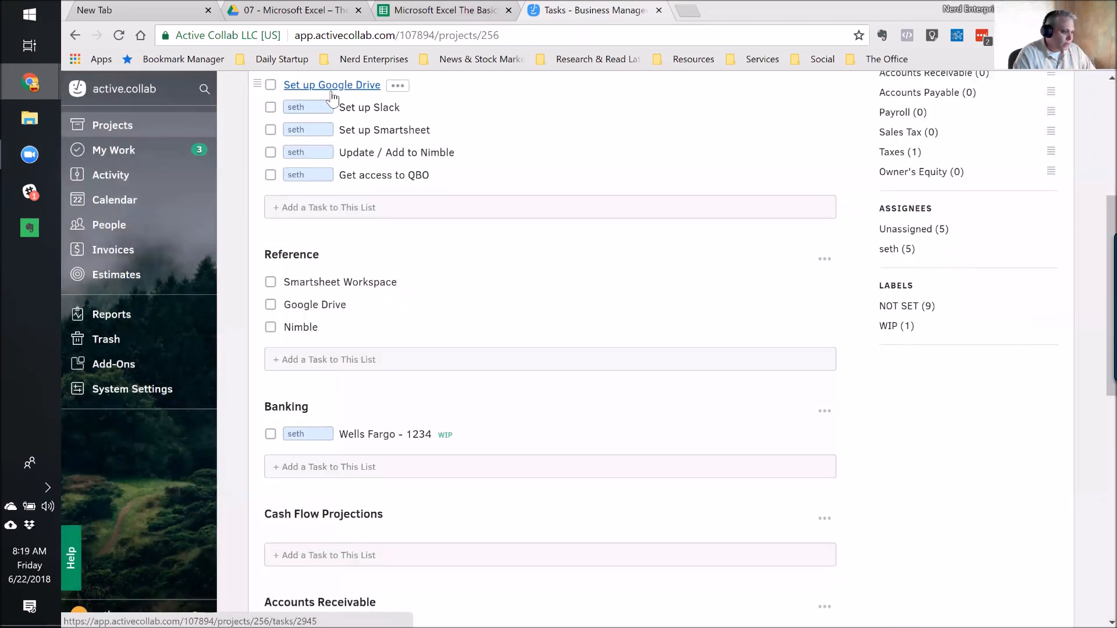
left_click(330, 12)
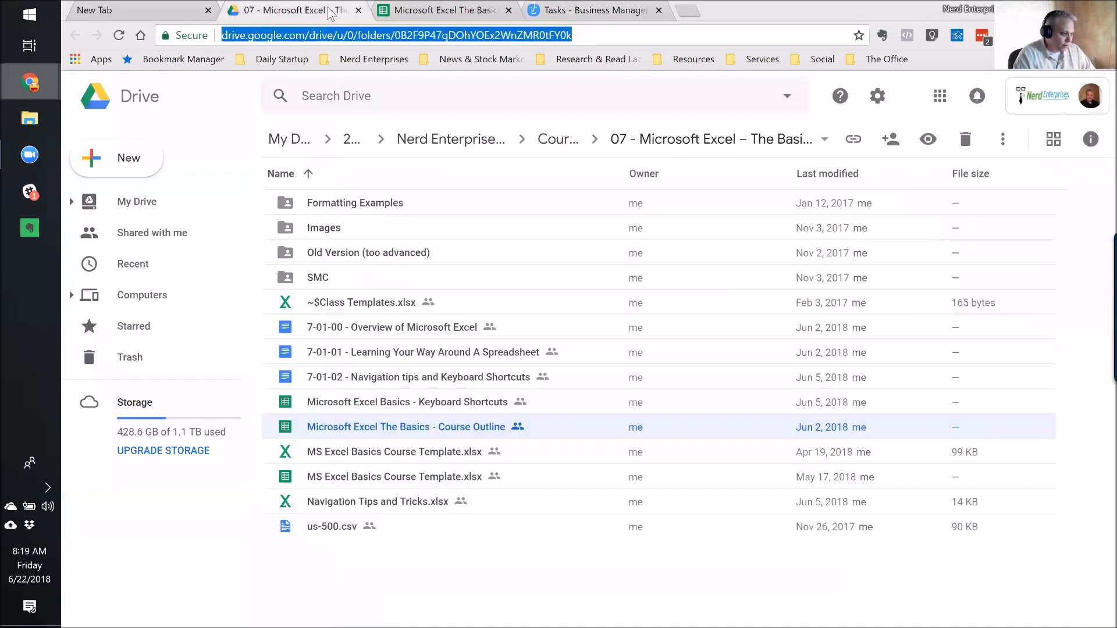
Open the 'Fundamentals of Microsoft Excel 2013 for the PC - Creating Spreadsheets' doc inside the SMC folder.
double_click(327, 276)
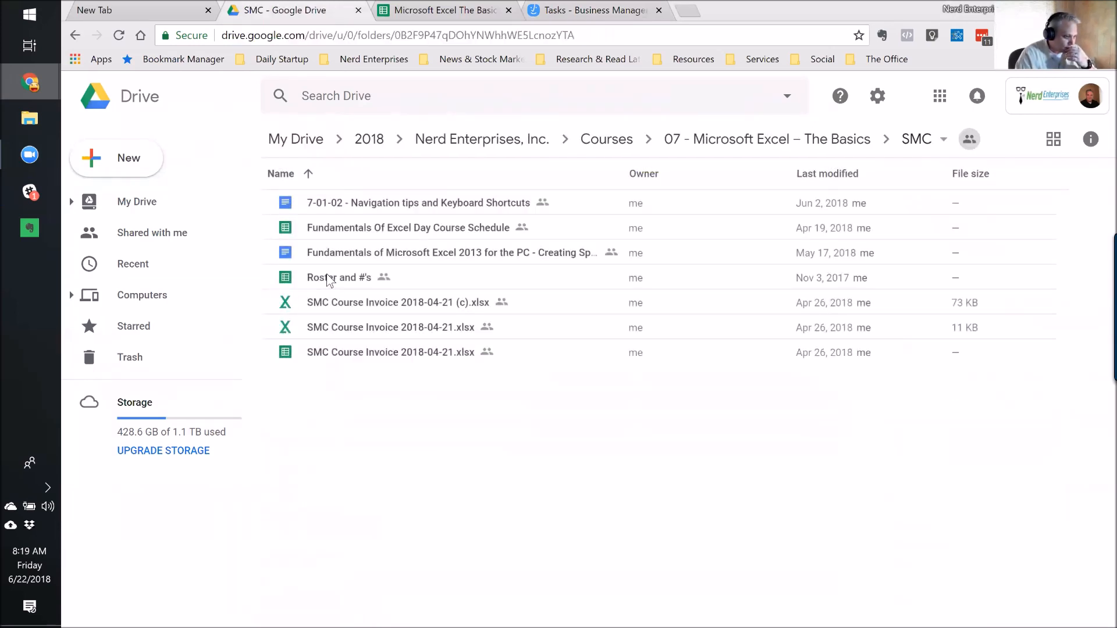
double_click(474, 254)
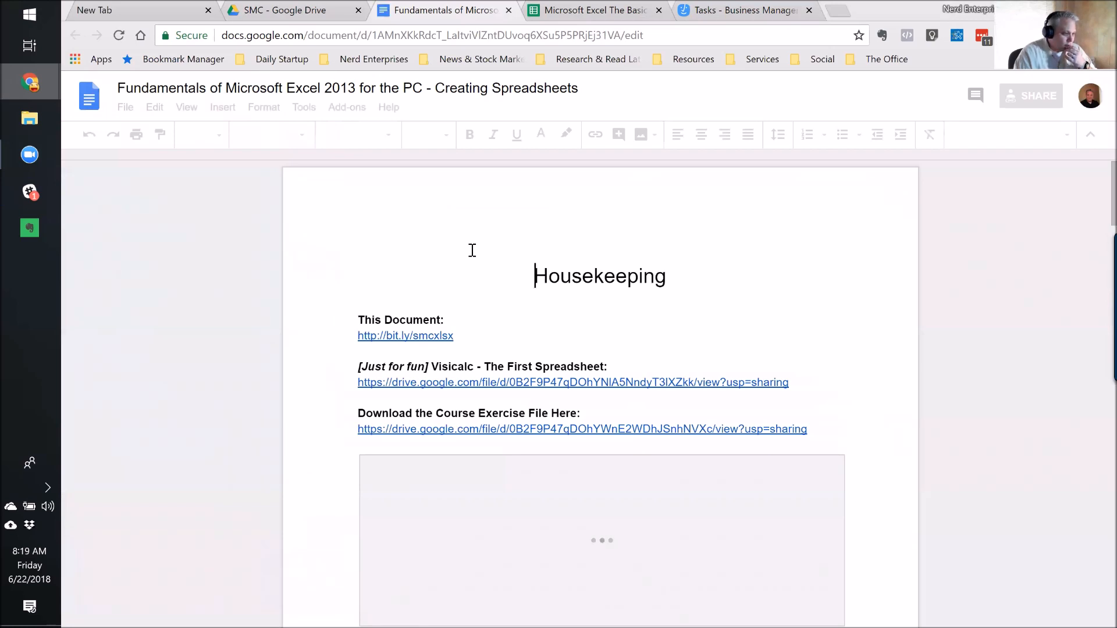
left_click(491, 308)
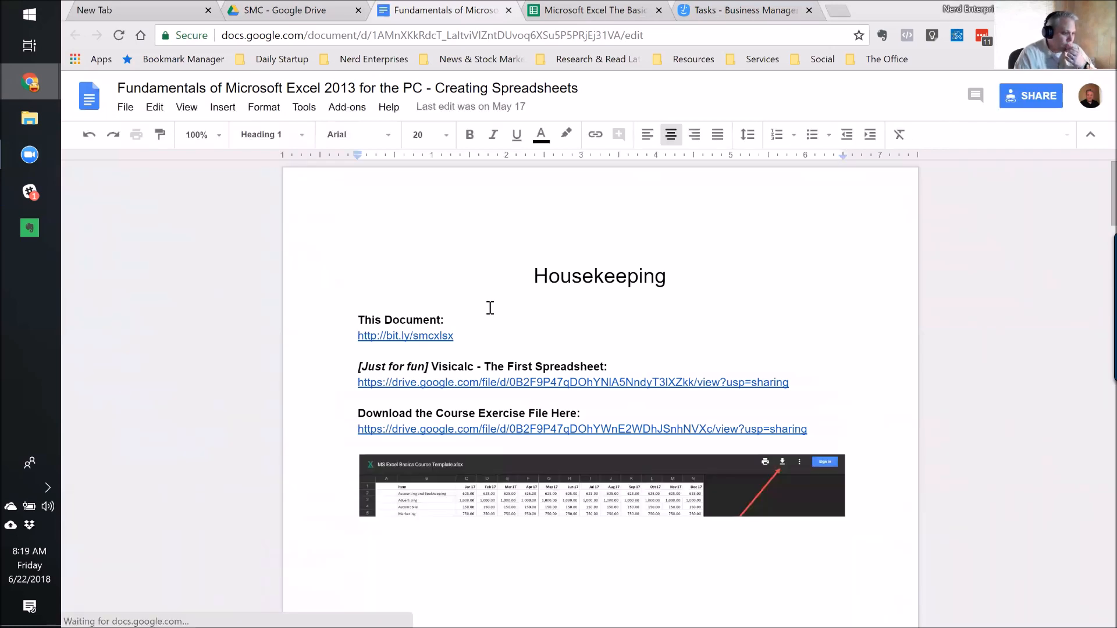
left_click(456, 336)
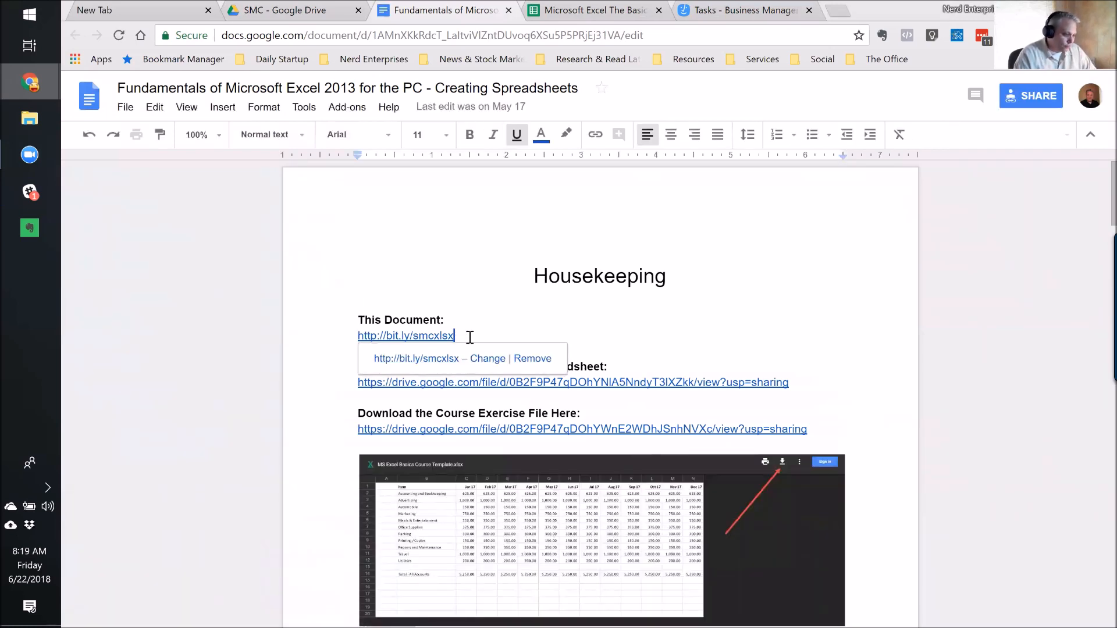
left_click_drag(474, 337, 321, 339)
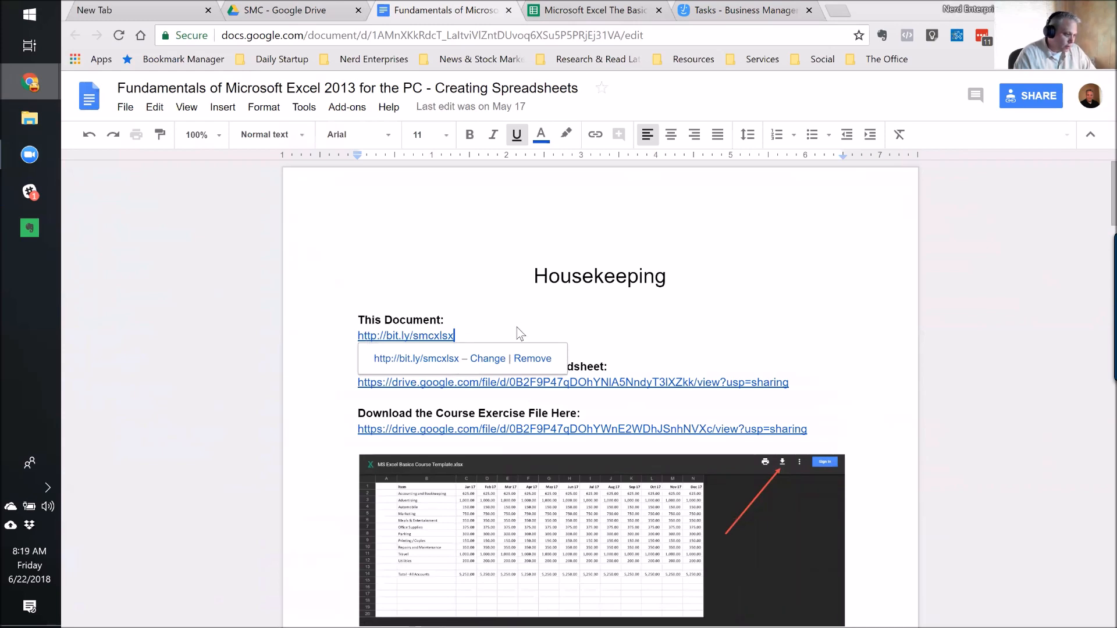
left_click(443, 316)
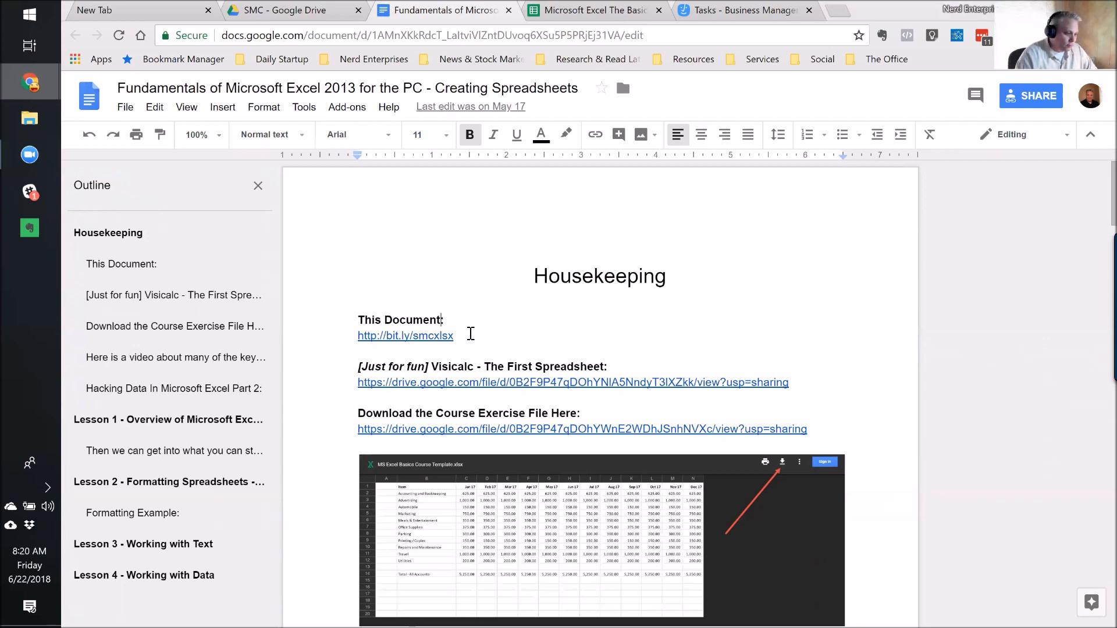
left_click(471, 335)
left_click_drag(472, 335, 359, 336)
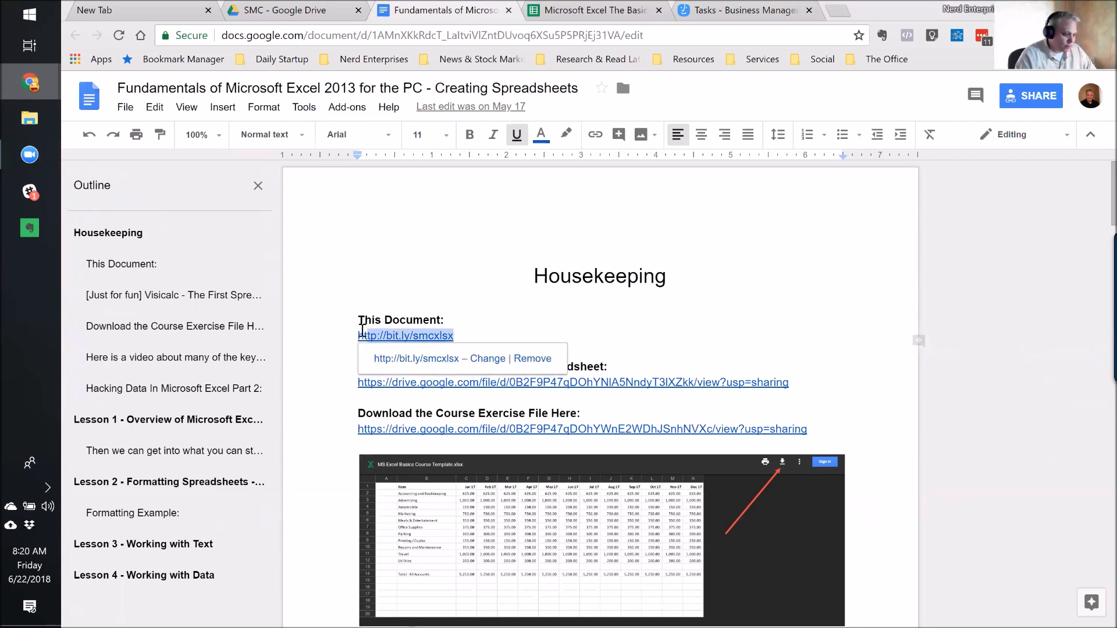
Select the course document's full web address in the address bar for copying.
left_click(661, 29)
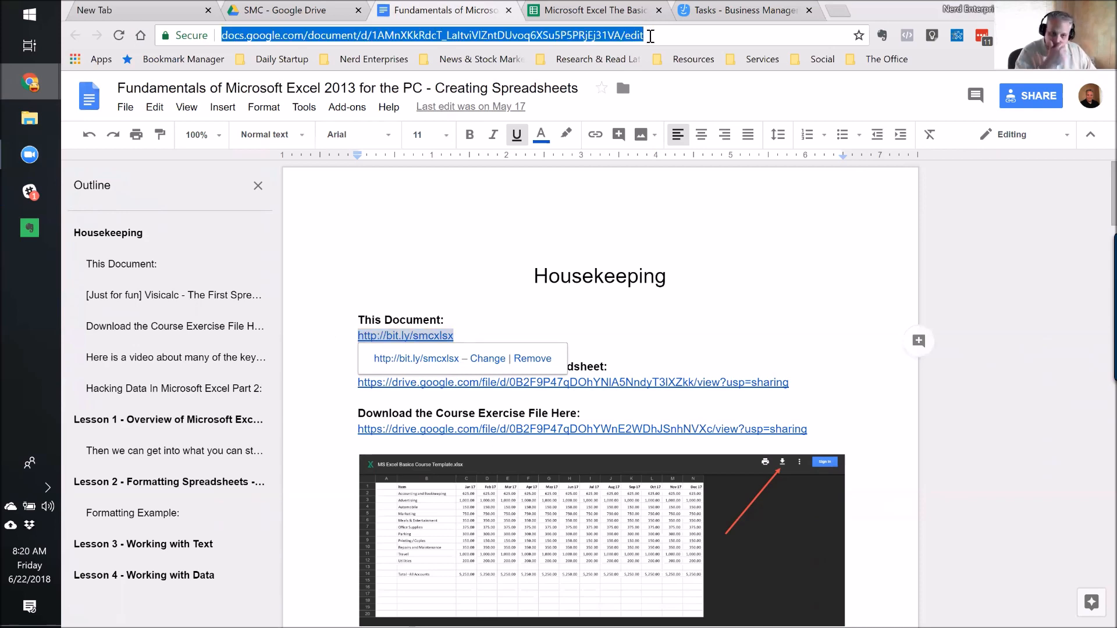
left_click(475, 319)
left_click(475, 320)
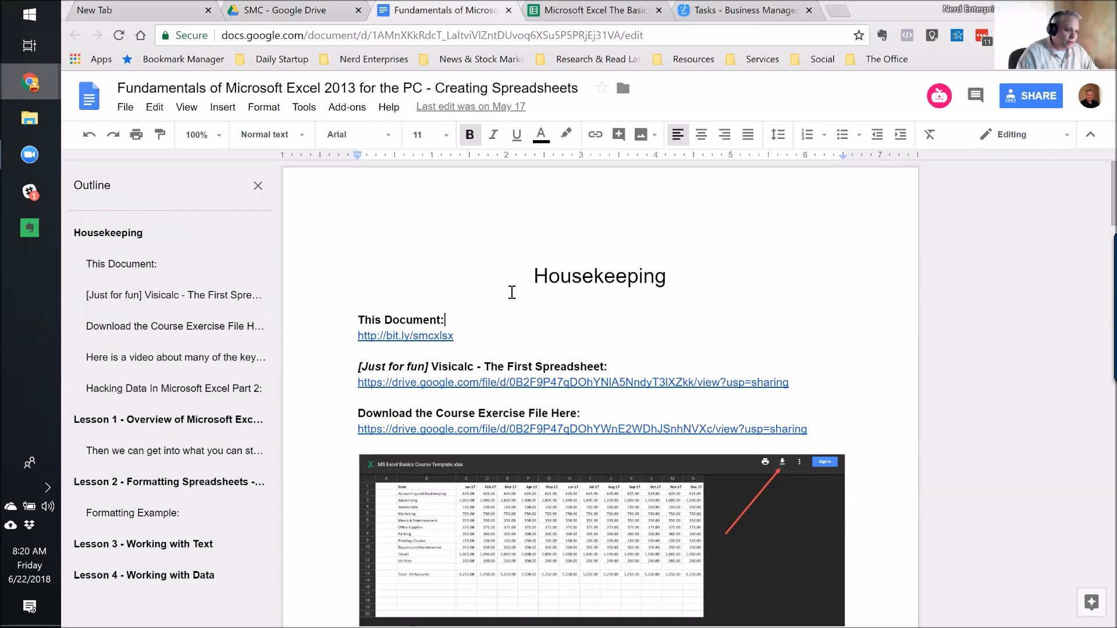
left_click(663, 35)
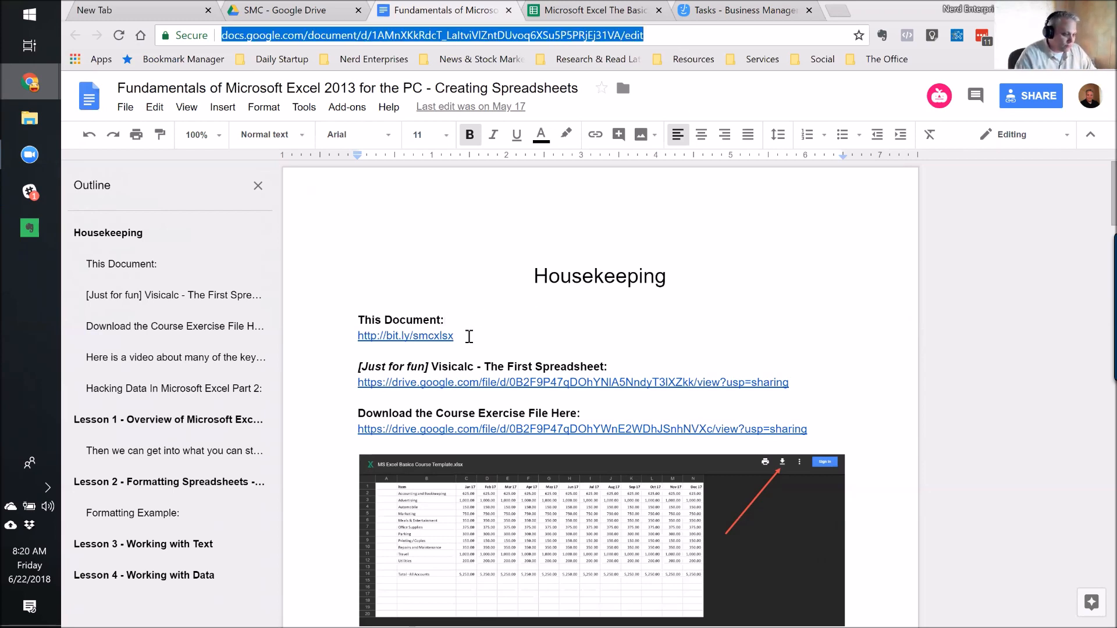
left_click(468, 336)
left_click(468, 320)
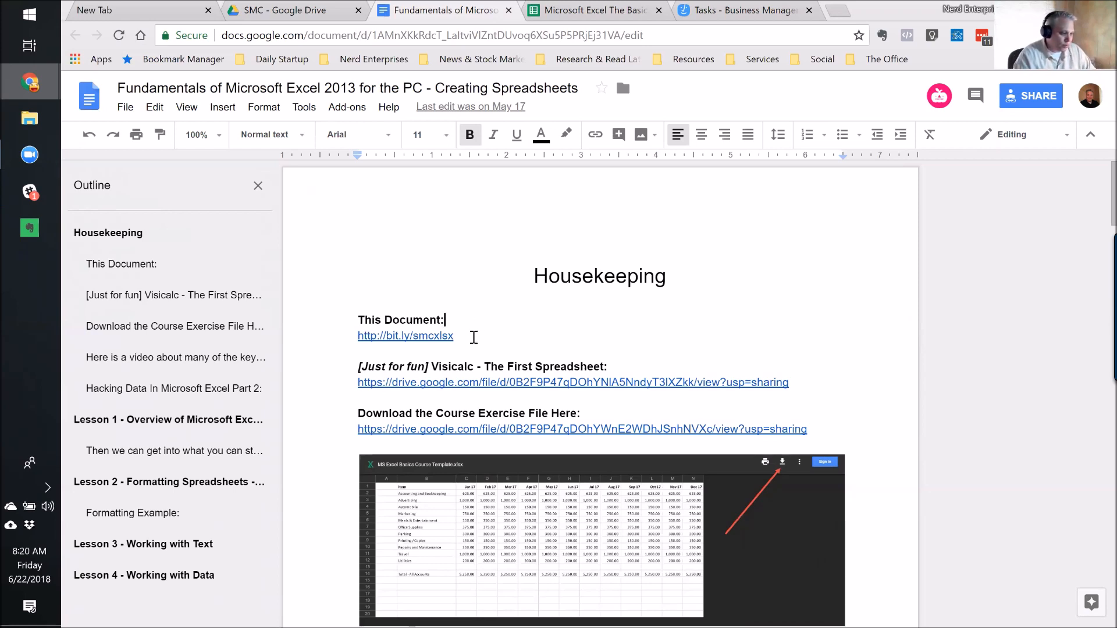
left_click(474, 337)
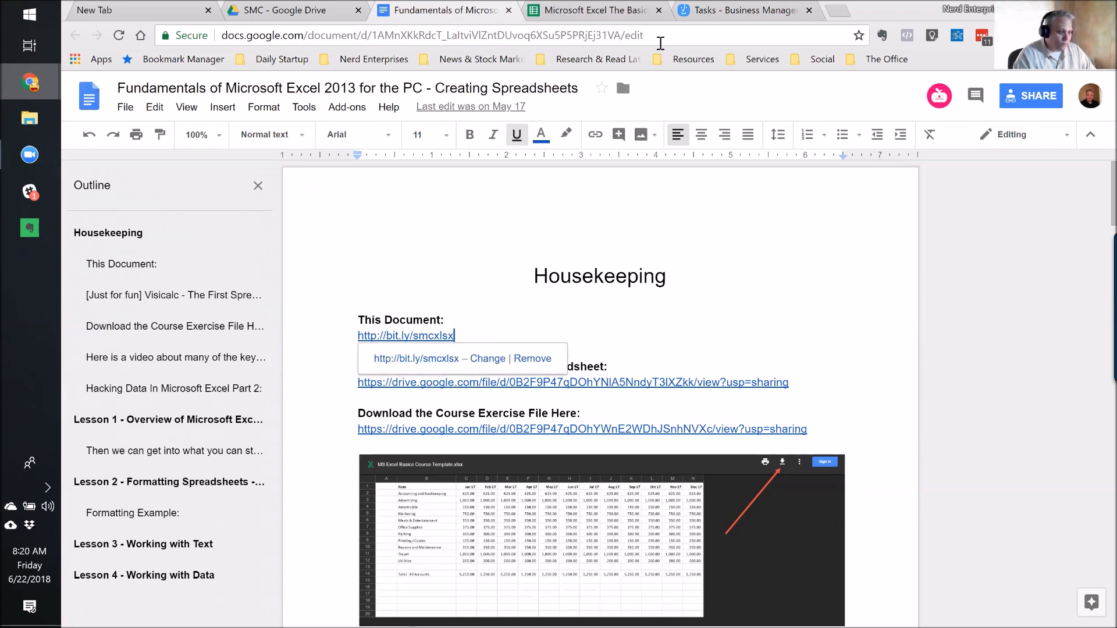
left_click(661, 39)
Go to bit.ly in a new tab and paste the document address into a new short link.
left_click(838, 9)
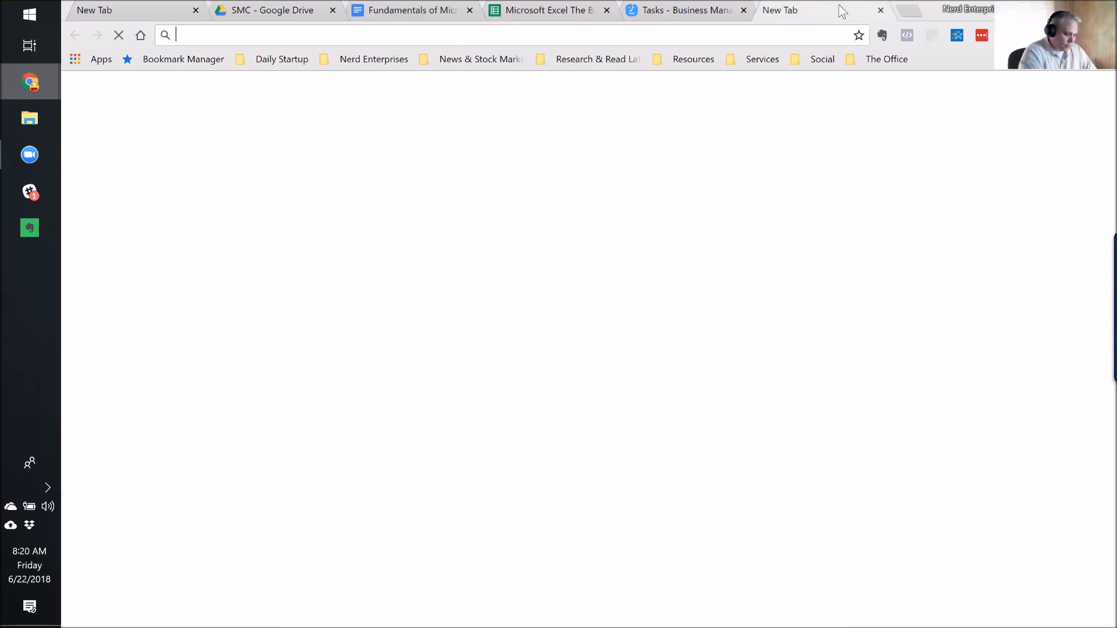
type("bit")
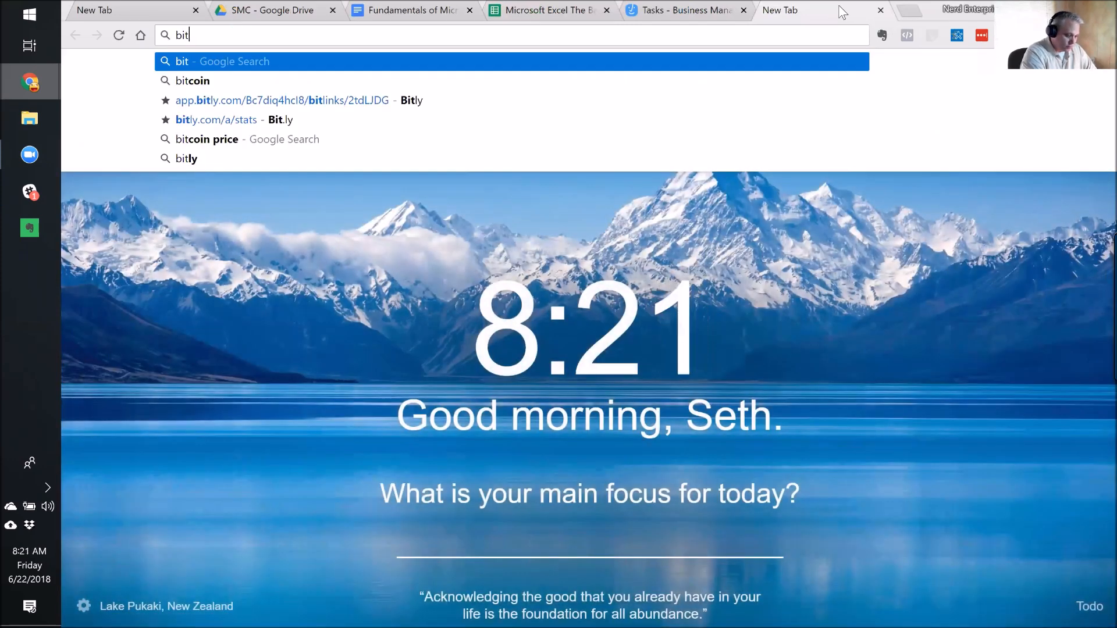
type(".ly")
key("Return")
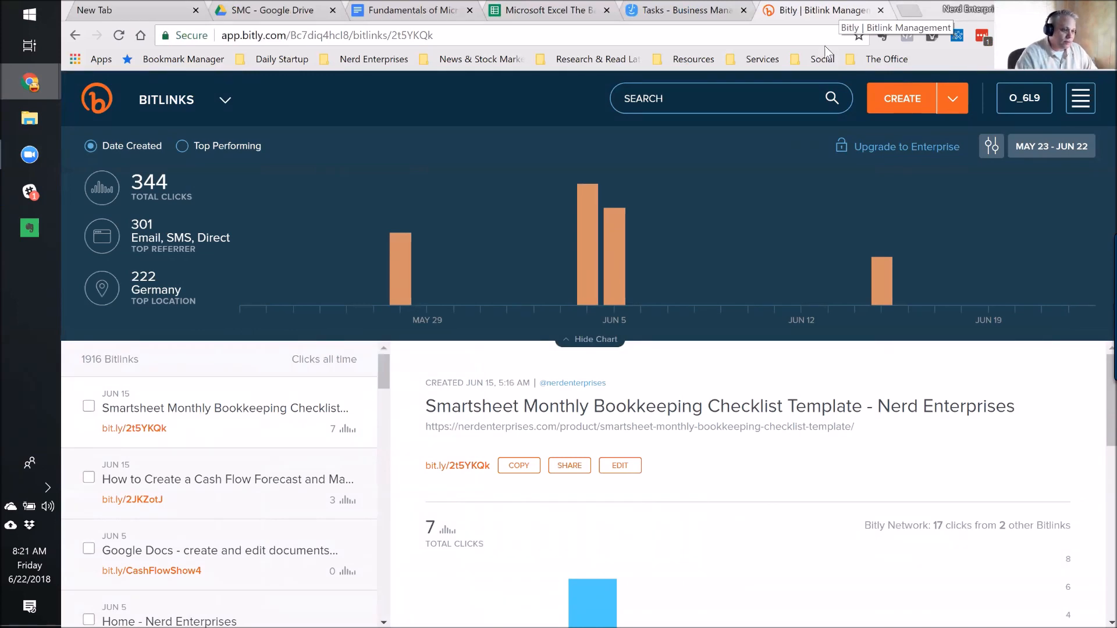
left_click(897, 95)
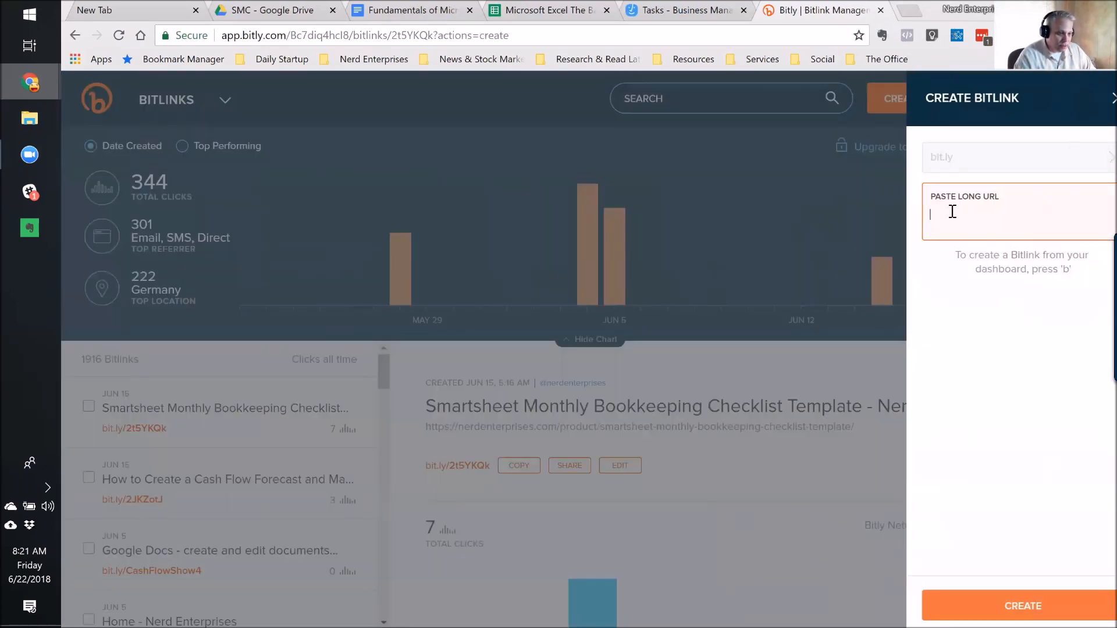
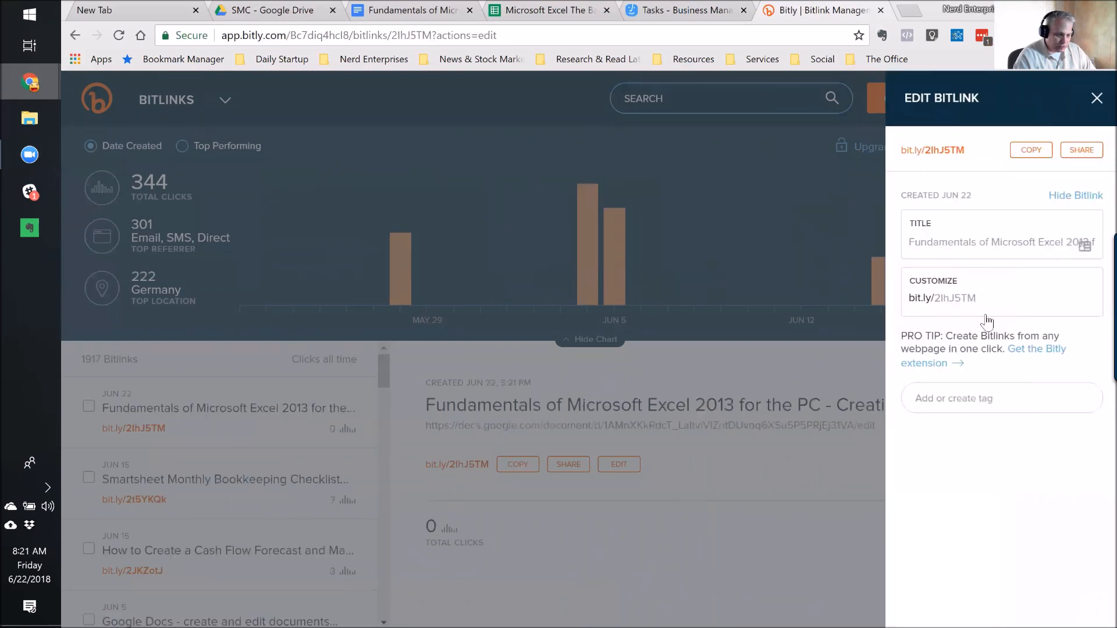
left_click(955, 299)
double_click(931, 302)
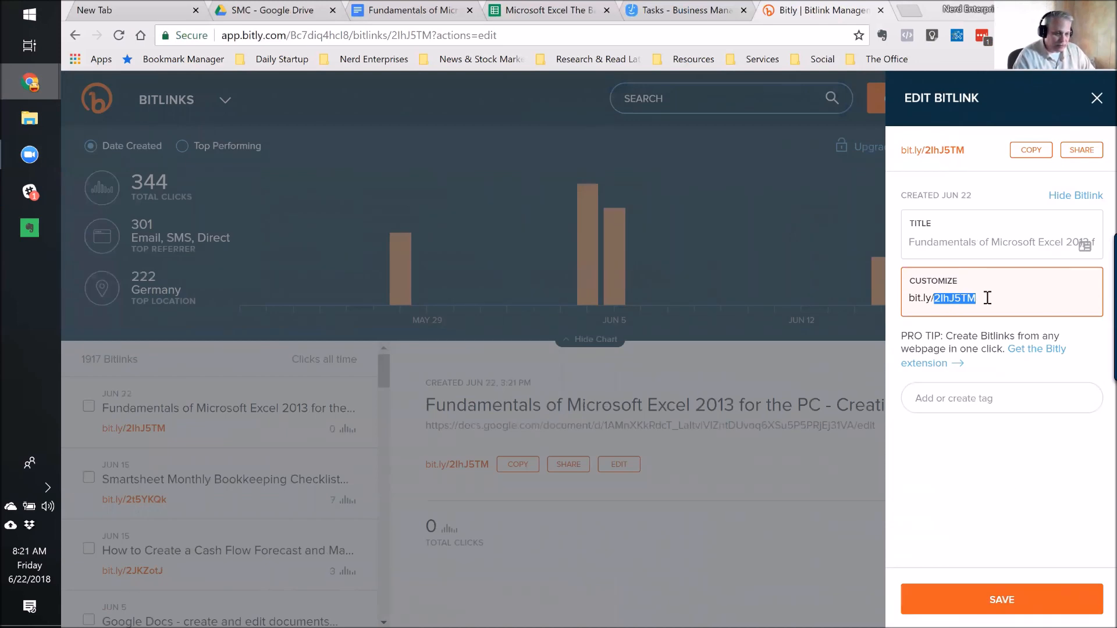
left_click(1097, 99)
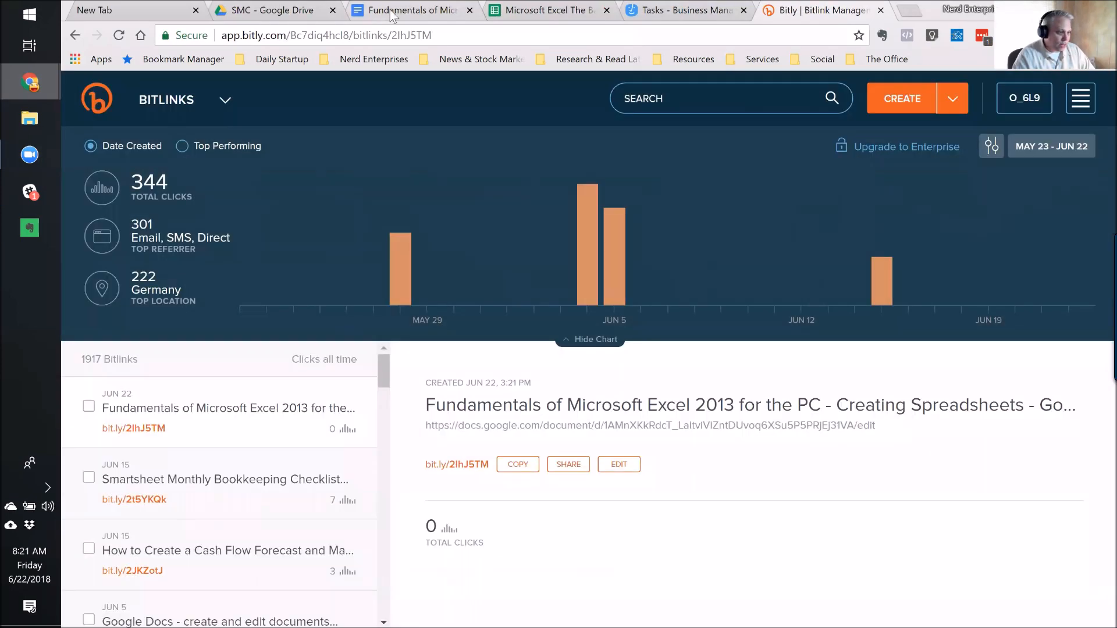
left_click(391, 12)
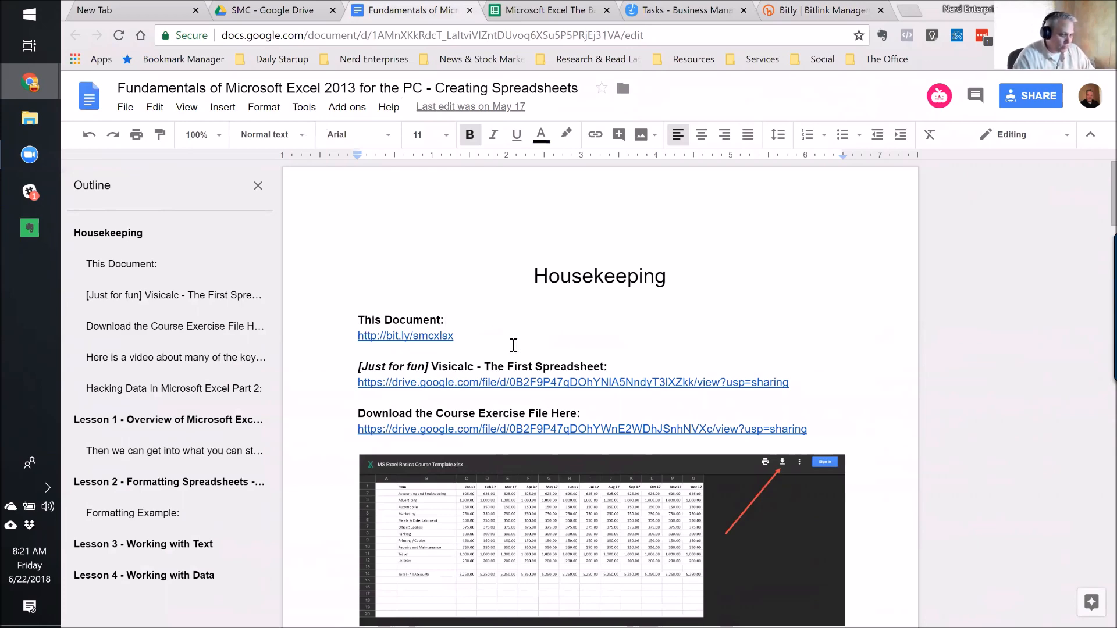
scroll(524, 361, "down", 3)
scroll(580, 433, "down", 9)
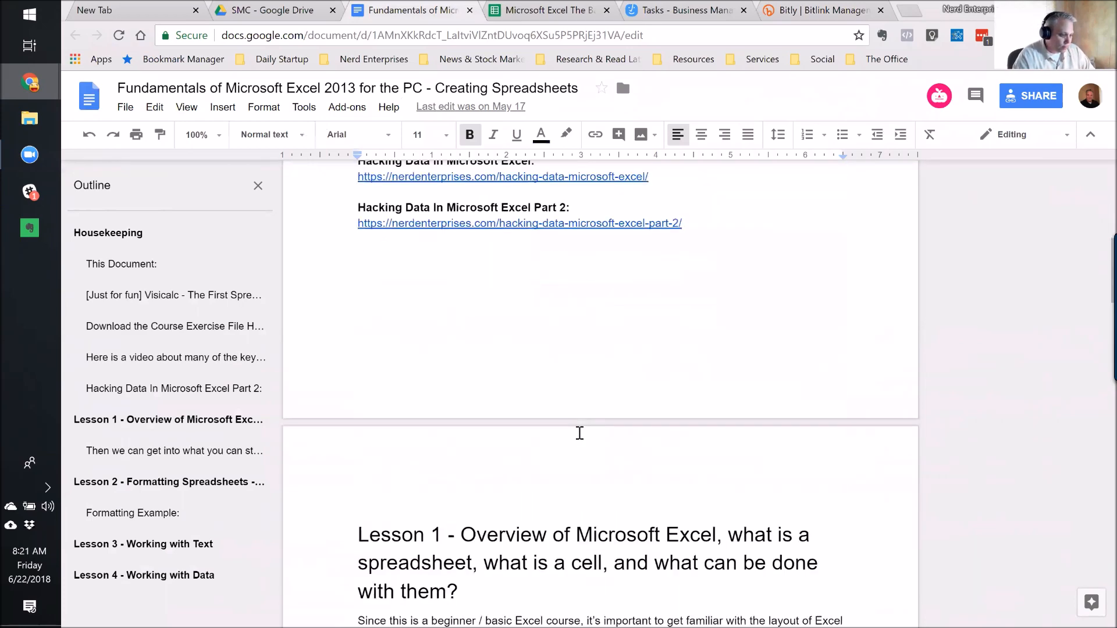
scroll(579, 435, "up", 7)
scroll(578, 436, "up", 4)
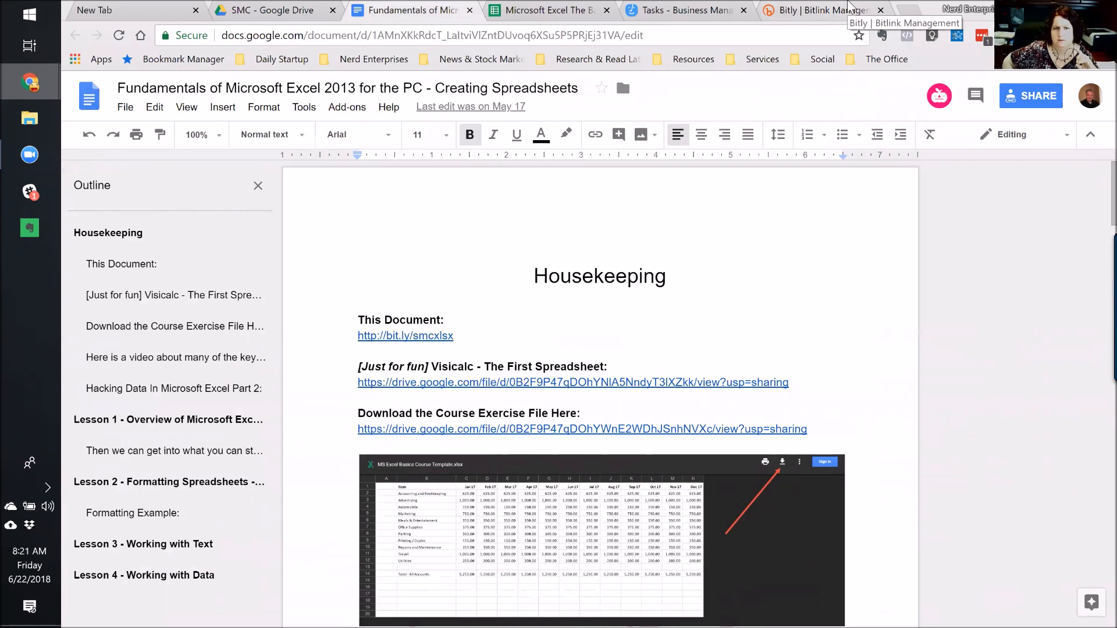
left_click(821, 11)
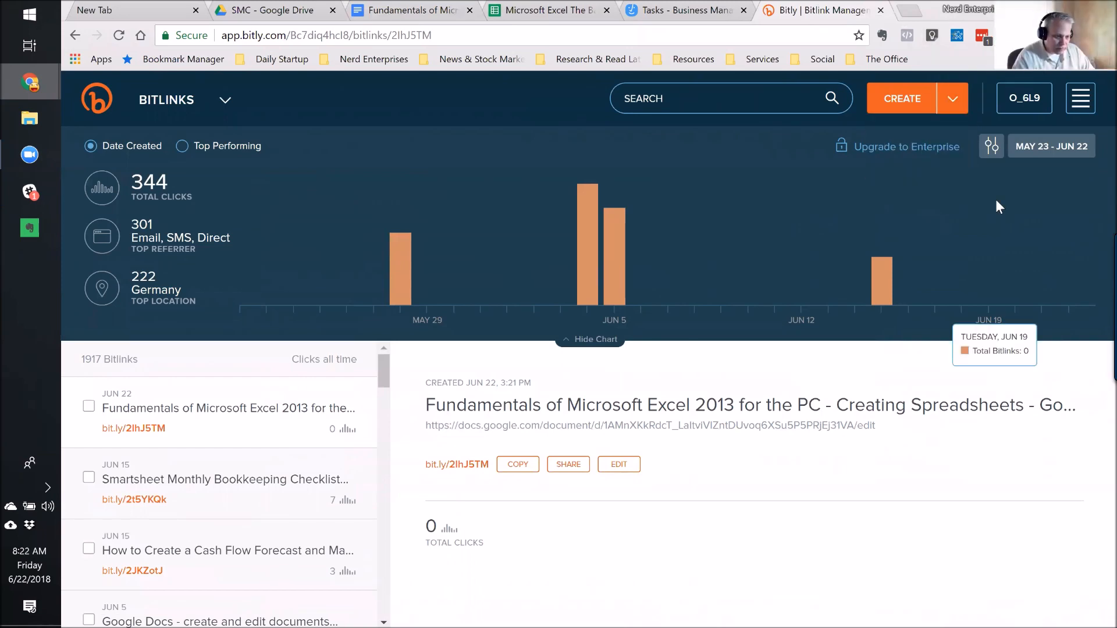
left_click(927, 109)
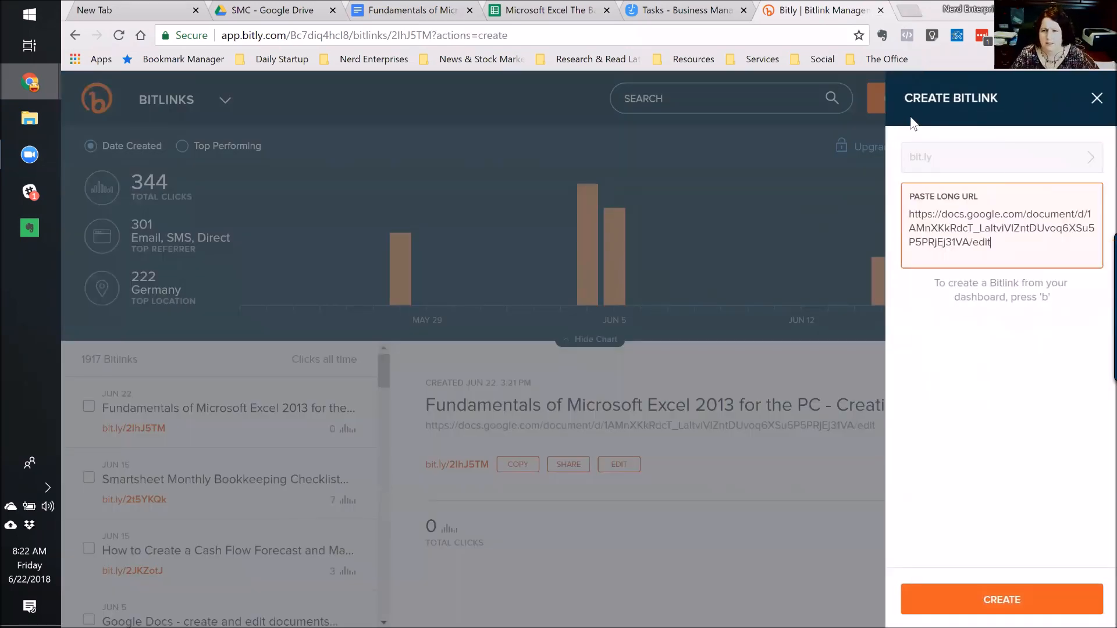
key("Return")
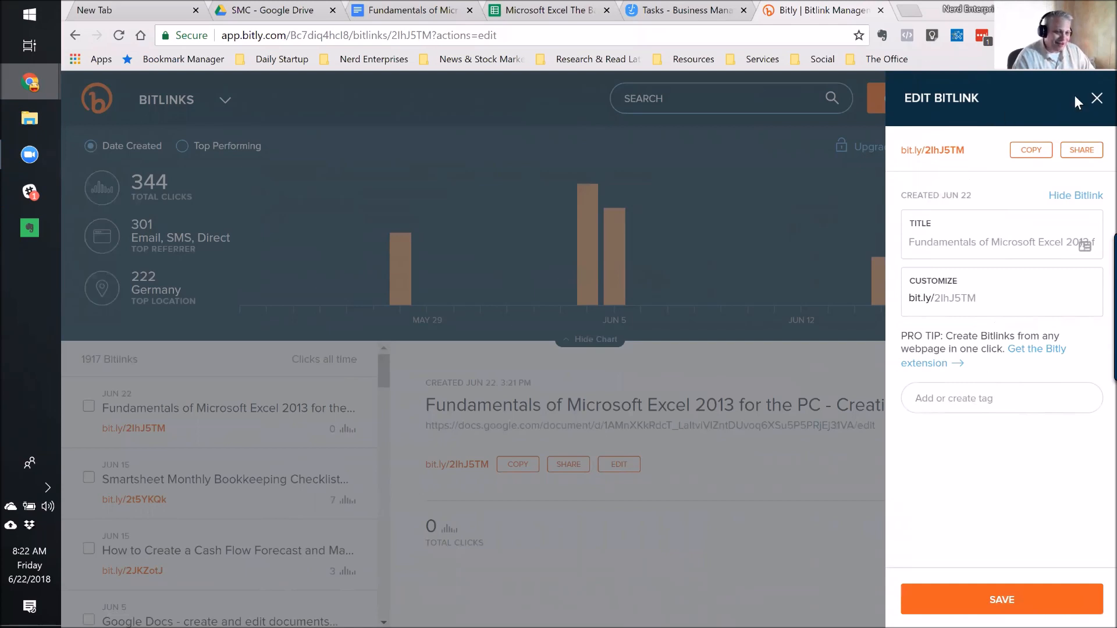
left_click(1096, 99)
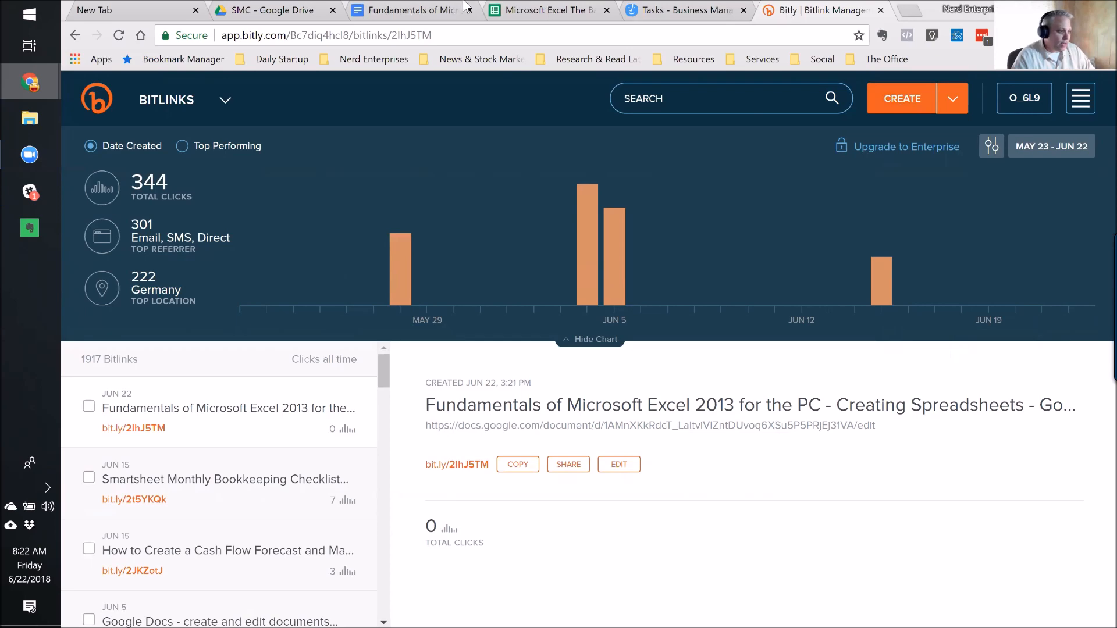
left_click(437, 10)
Open zapier.com/app/explore in a new tab and place the SMC Google Drive tab beside it.
left_click(604, 36)
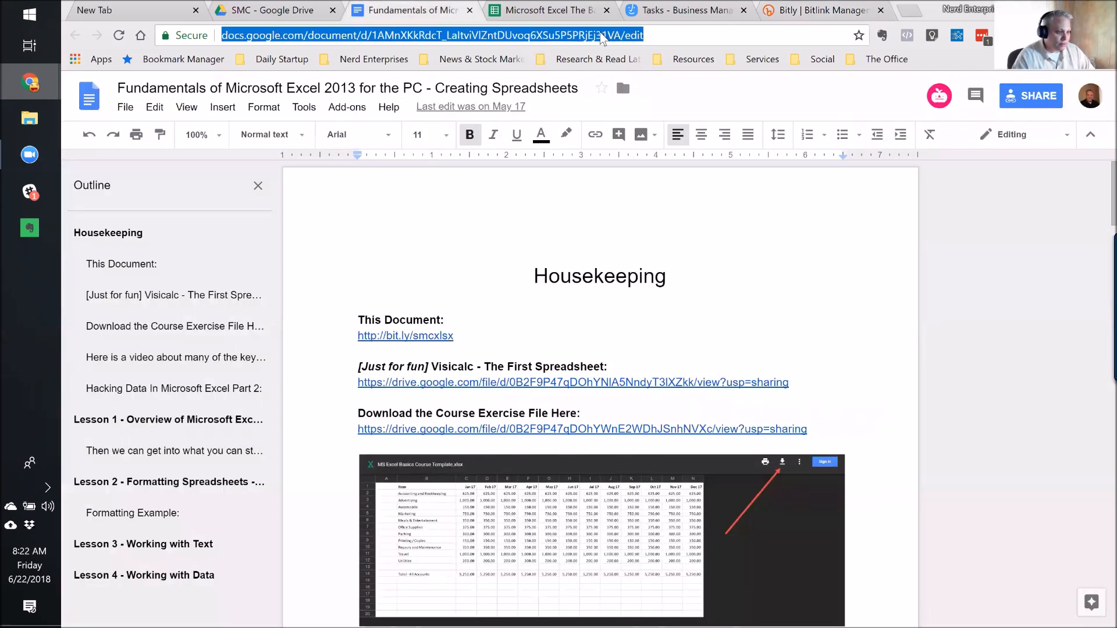
key("ctrl+Tab")
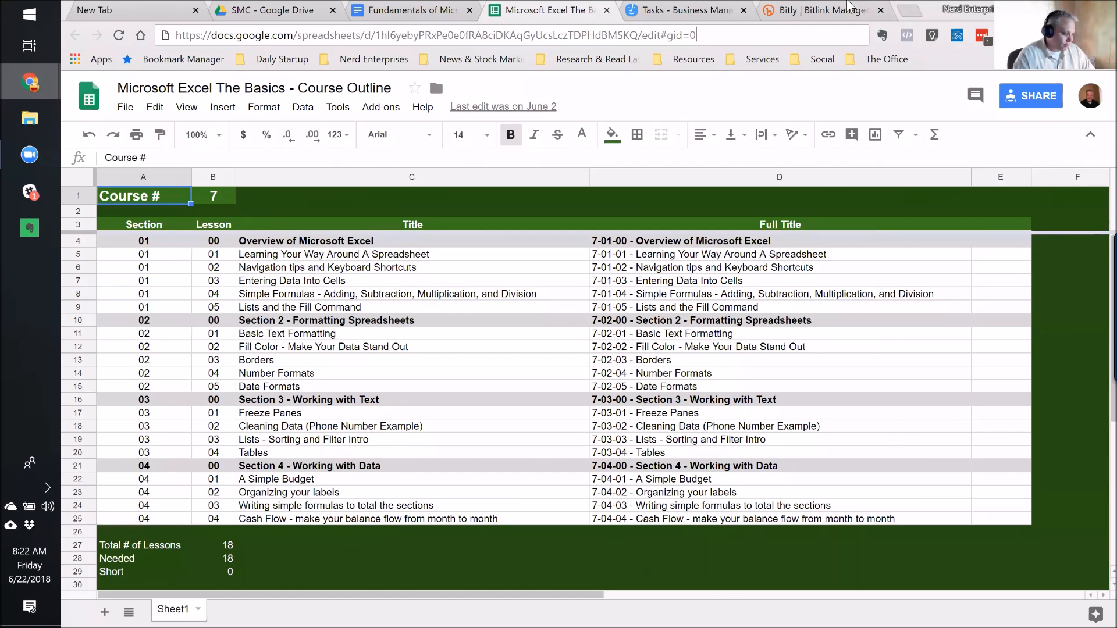
key("ctrl+t")
type("zapier.com/app/explore")
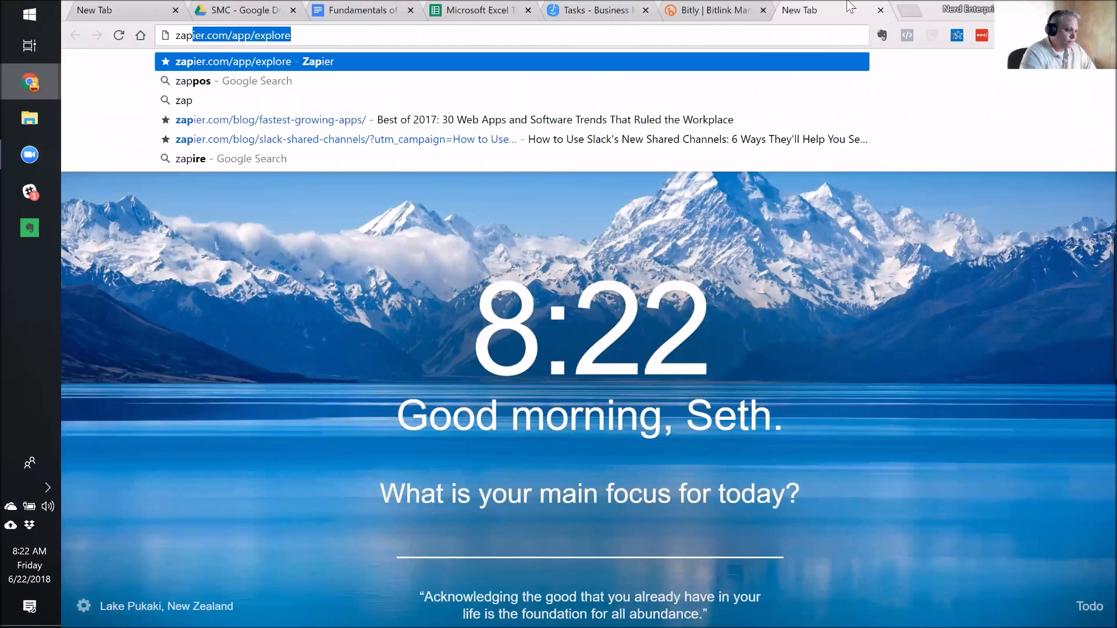
key("Return")
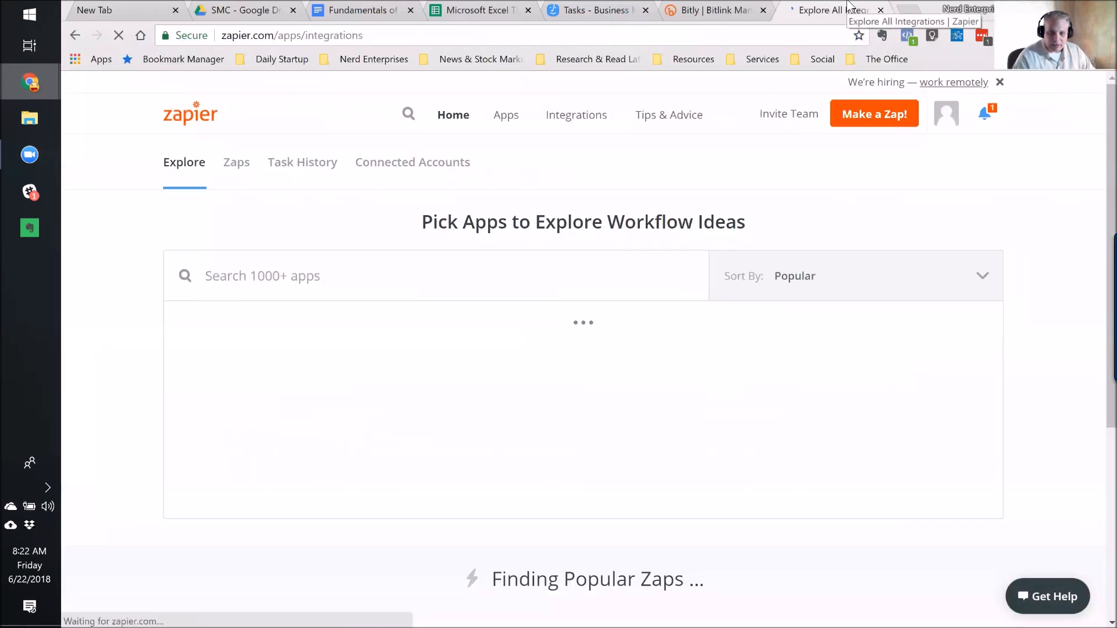
left_click(232, 12)
left_click_drag(232, 11, 707, 11)
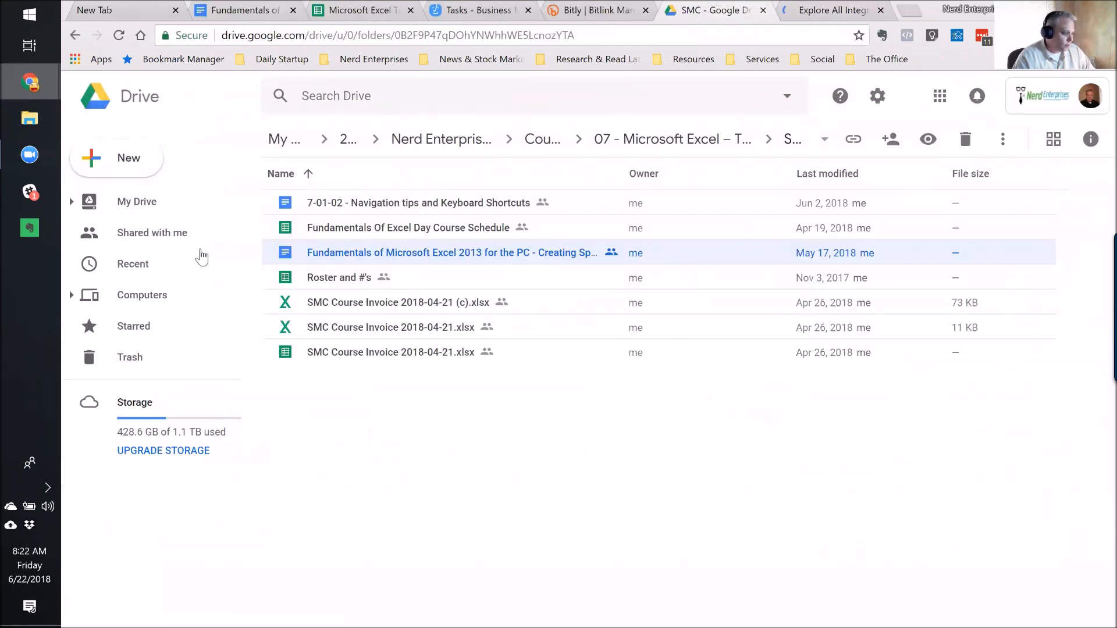
Create an empty 'ZIWS Google Drive' folder at the top of My Drive and open it.
left_click(124, 204)
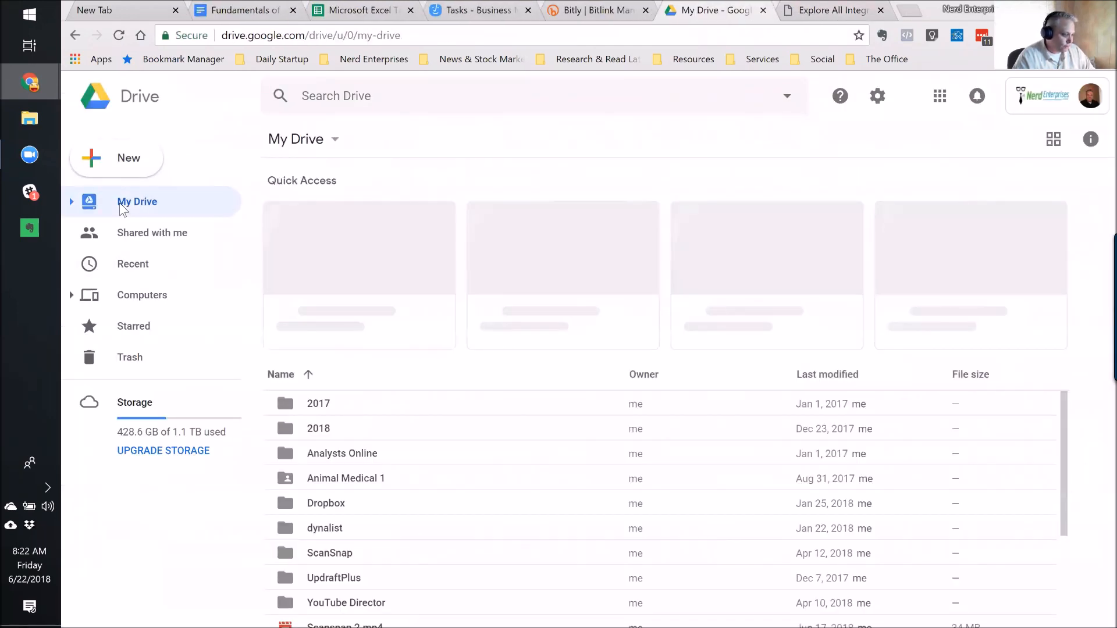
scroll(453, 516, "down", 3)
scroll(453, 517, "up", 3)
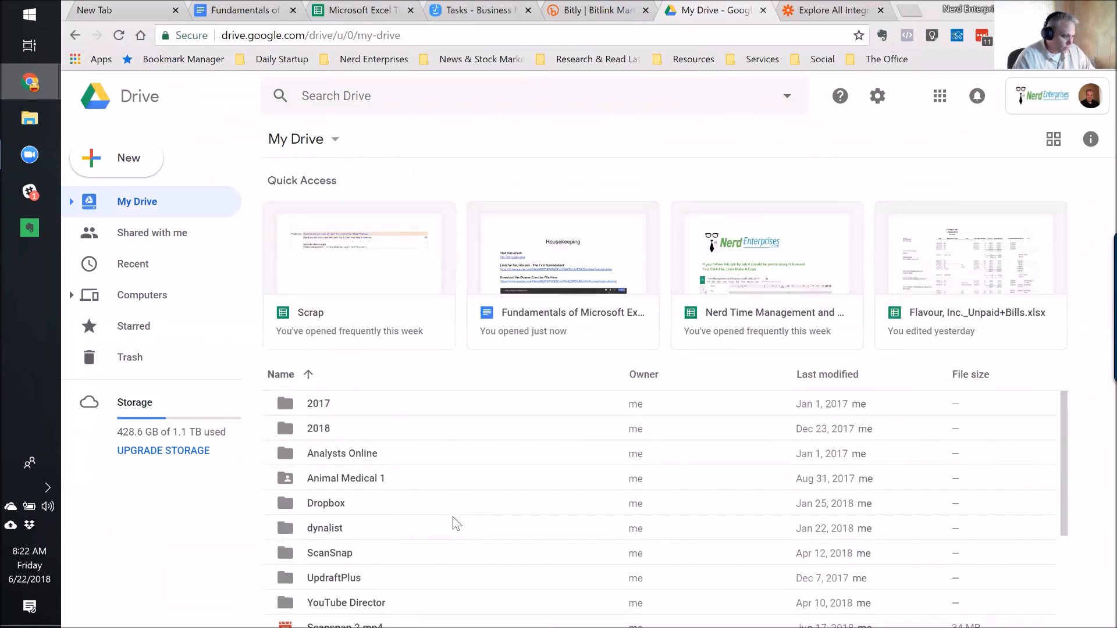
left_click(128, 158)
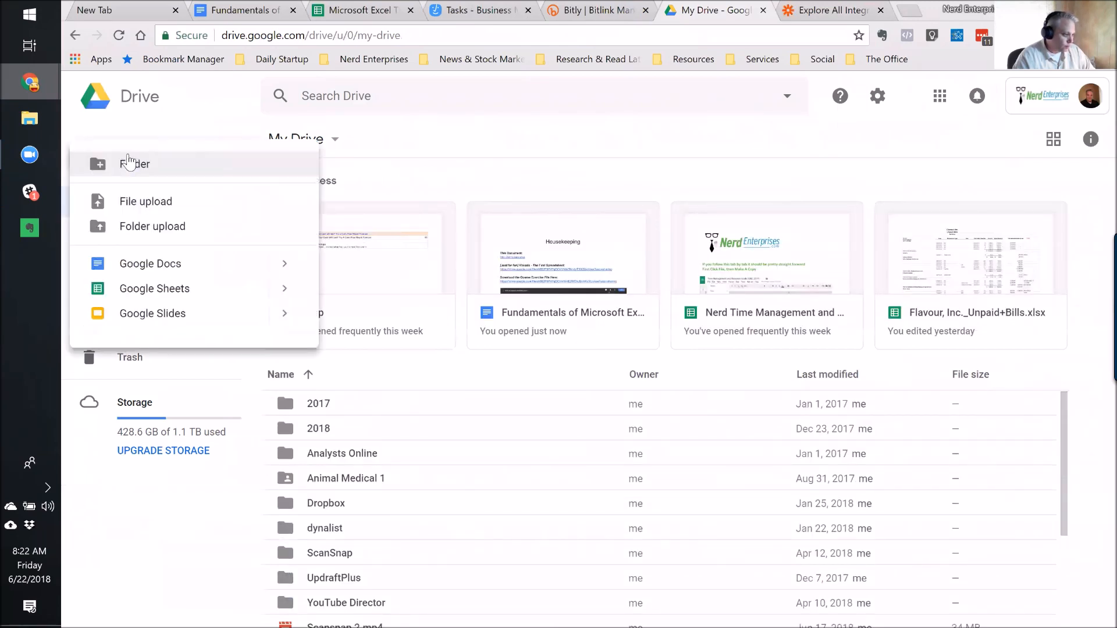
left_click(129, 165)
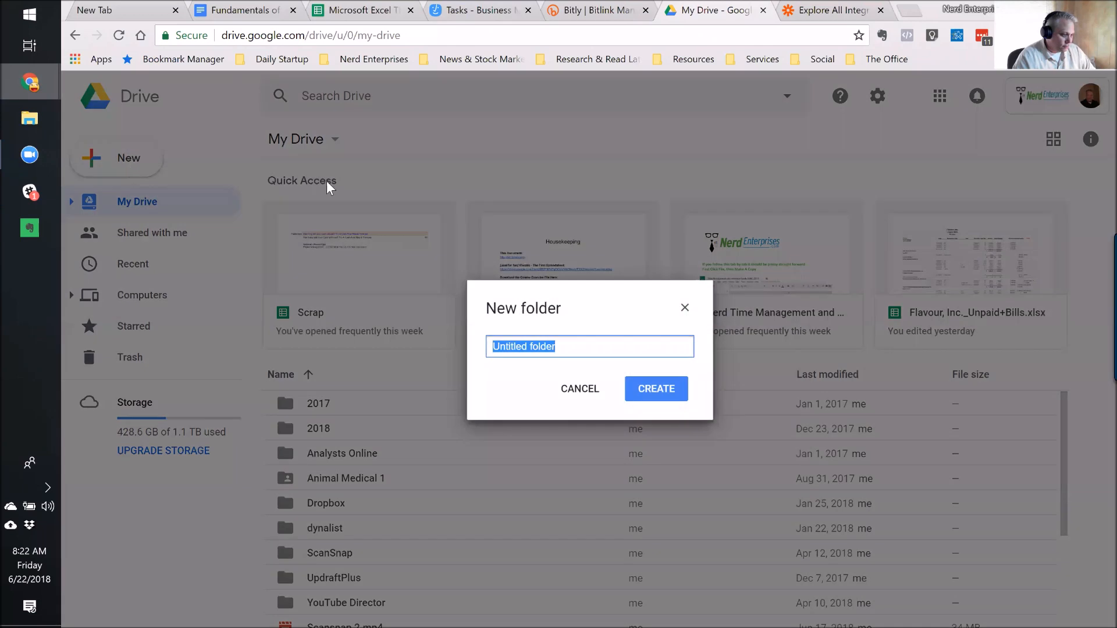
type("ZIWS ")
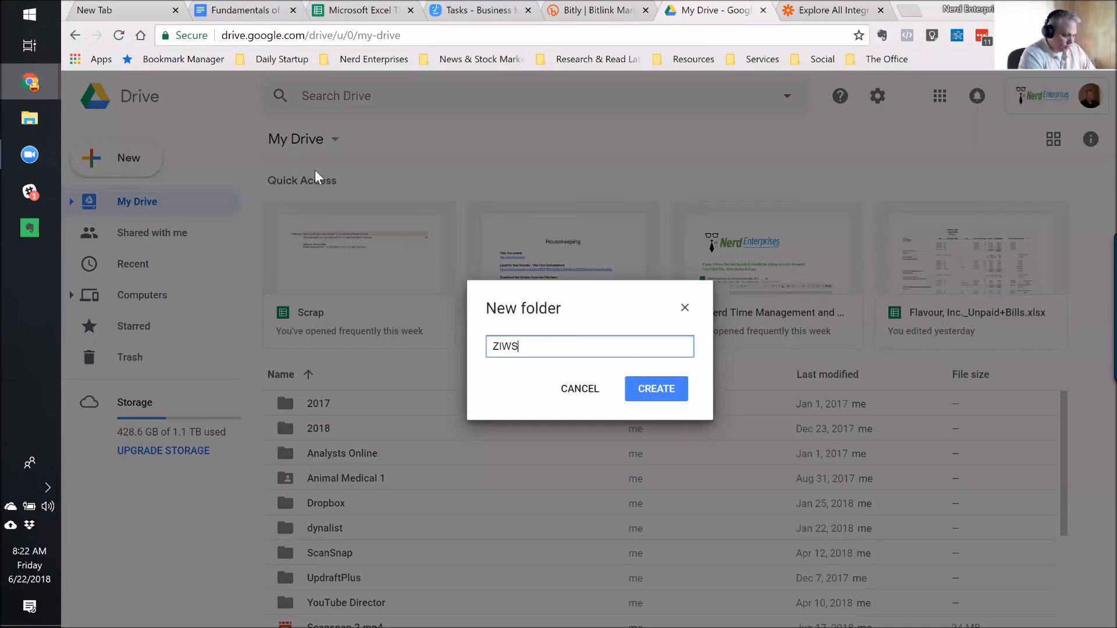
type("GO")
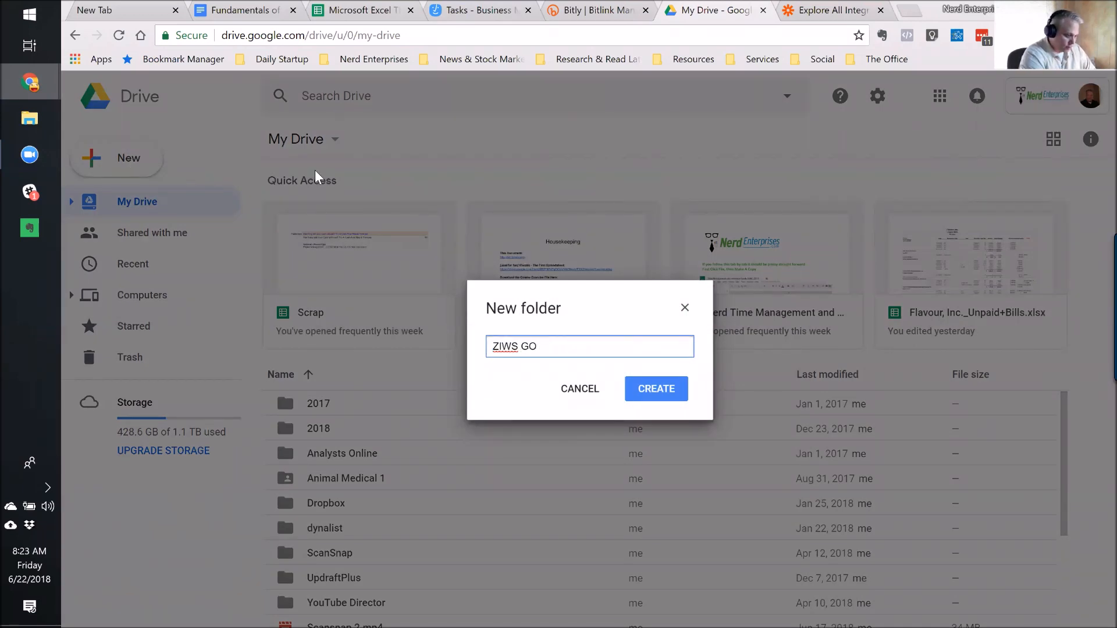
type("Oogle")
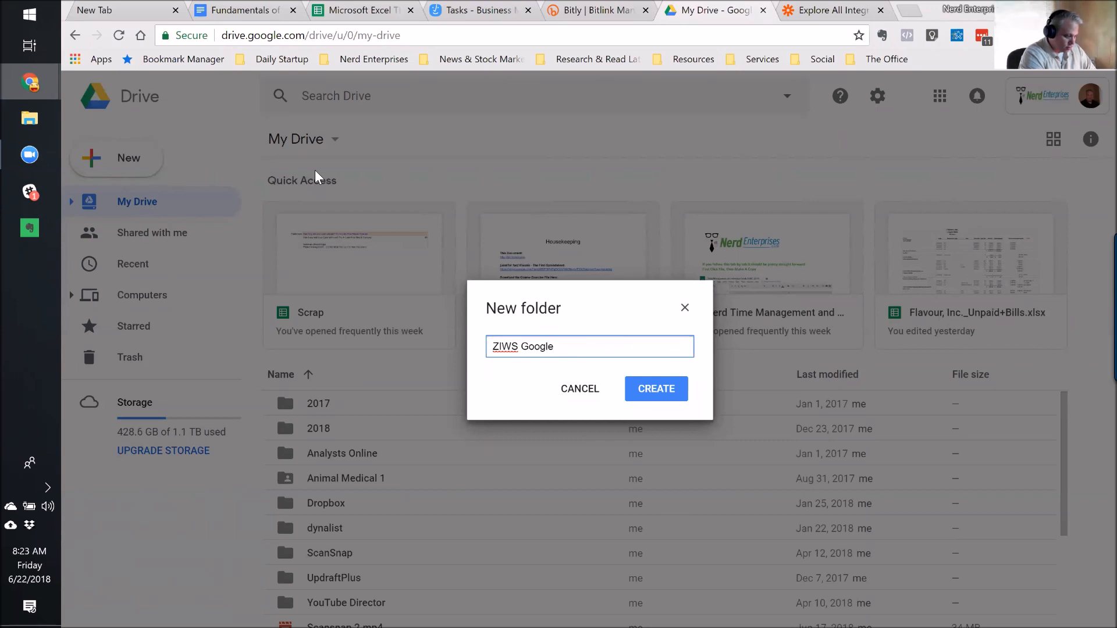
type(" Drive")
key("Return")
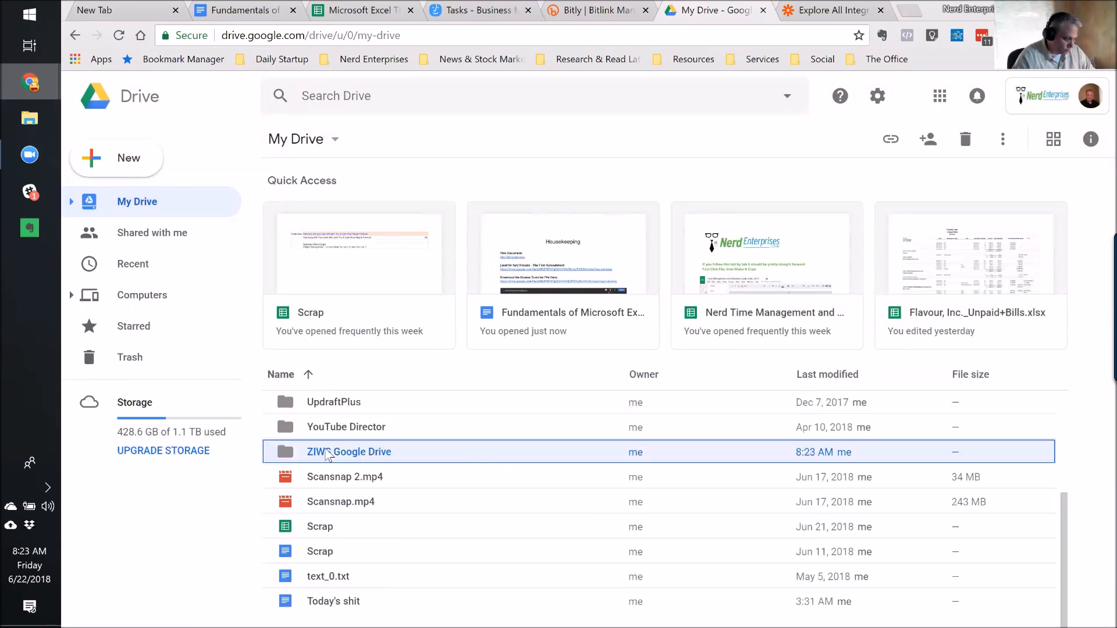
double_click(327, 454)
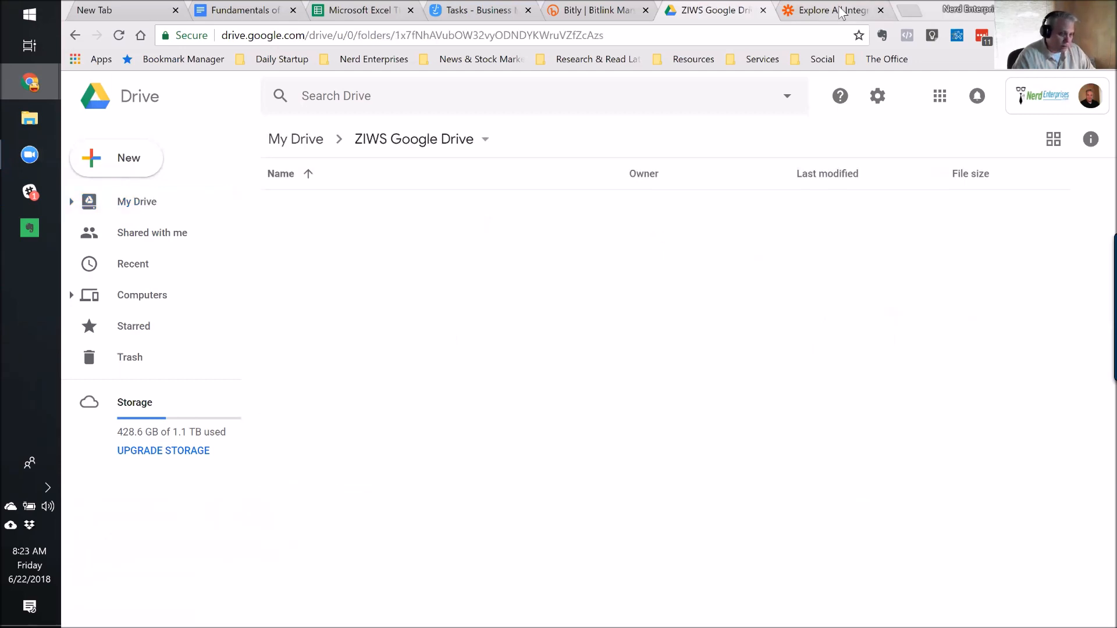
left_click(841, 11)
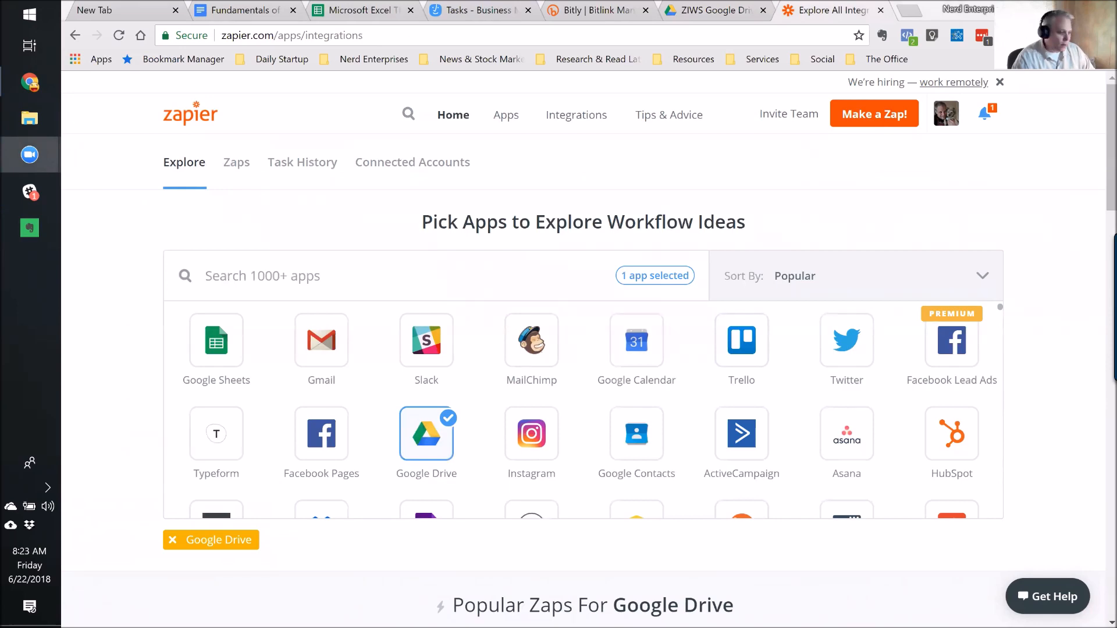
Scroll Zapier's Google Drive integrations page down to the popular zaps, including Gmail attachments to Drive.
scroll(426, 349, "down", 3)
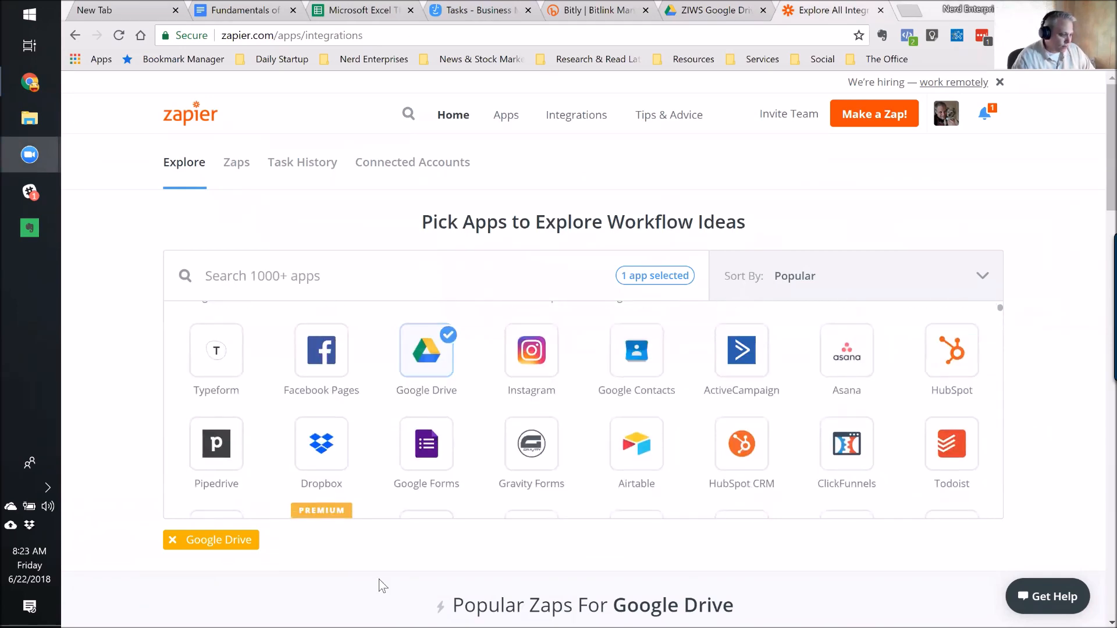
scroll(372, 594, "down", 6)
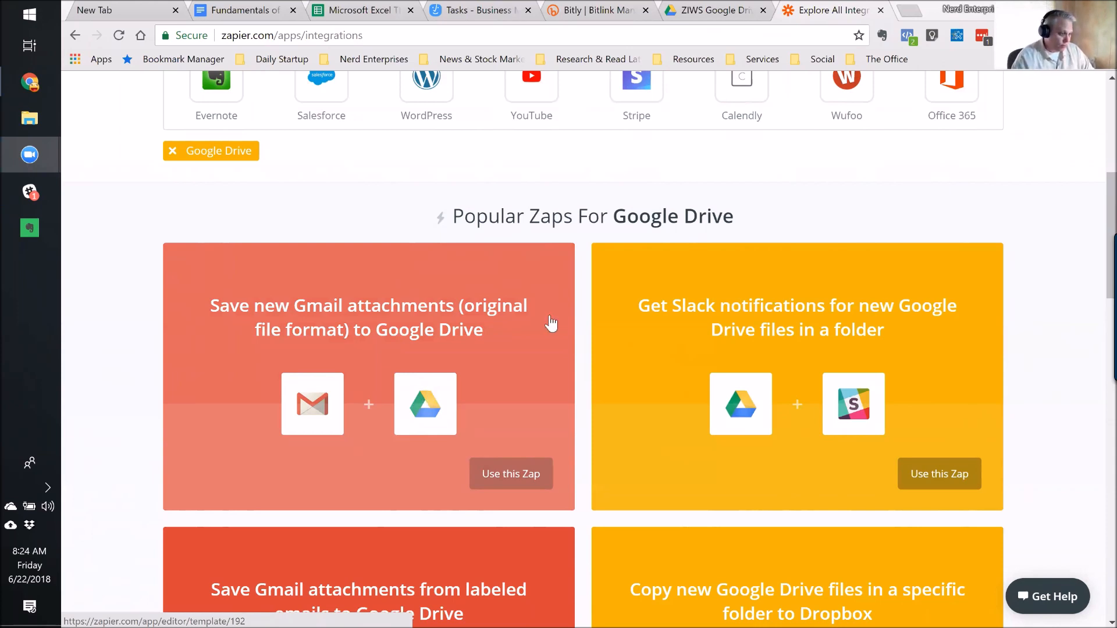
scroll(511, 334, "down", 1)
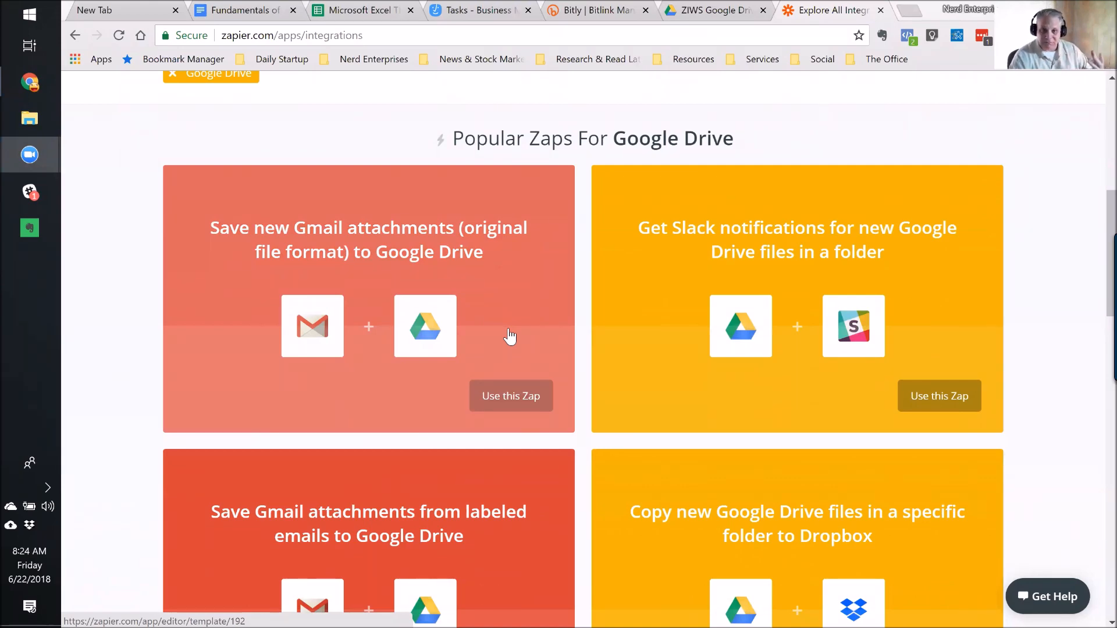
Scroll back to the top and start a new zap with 'Make a Zap!'.
scroll(533, 358, "up", 6)
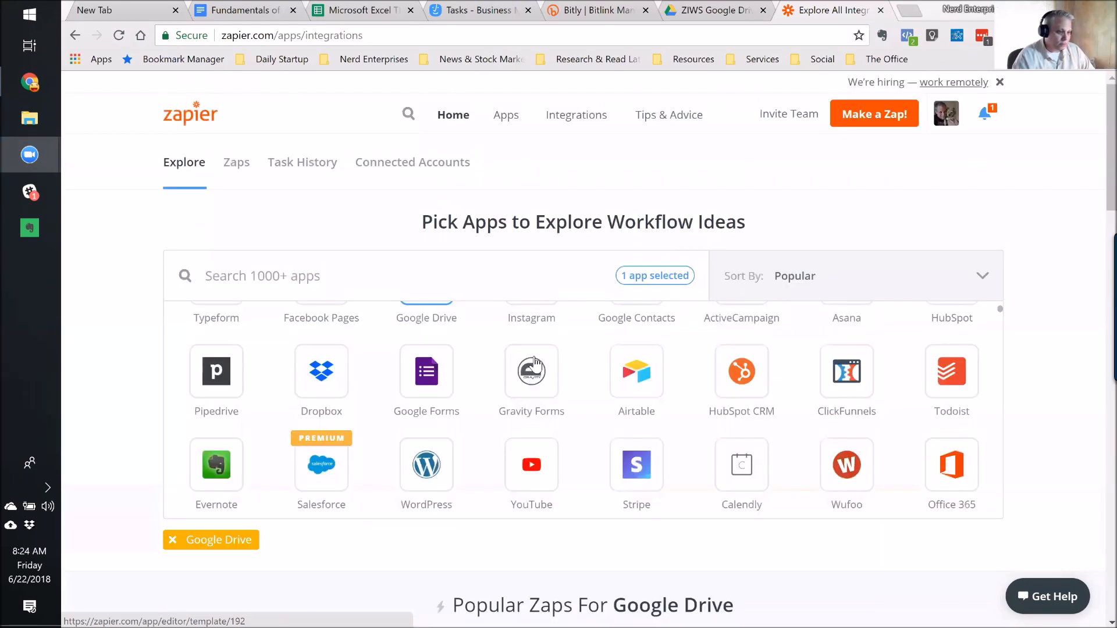
left_click(874, 119)
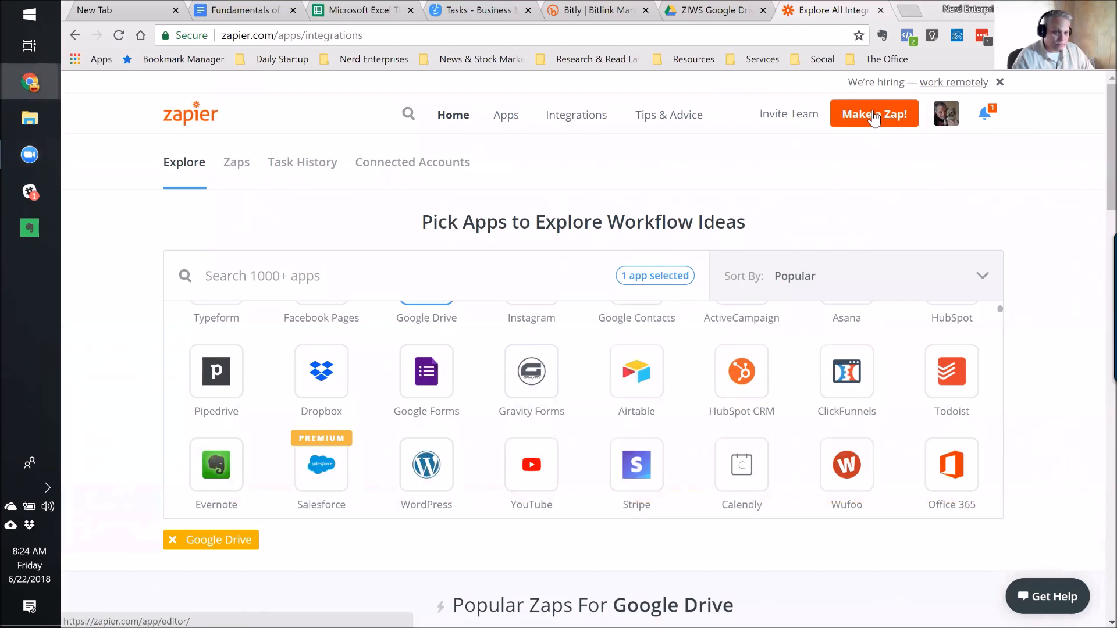
left_click(874, 117)
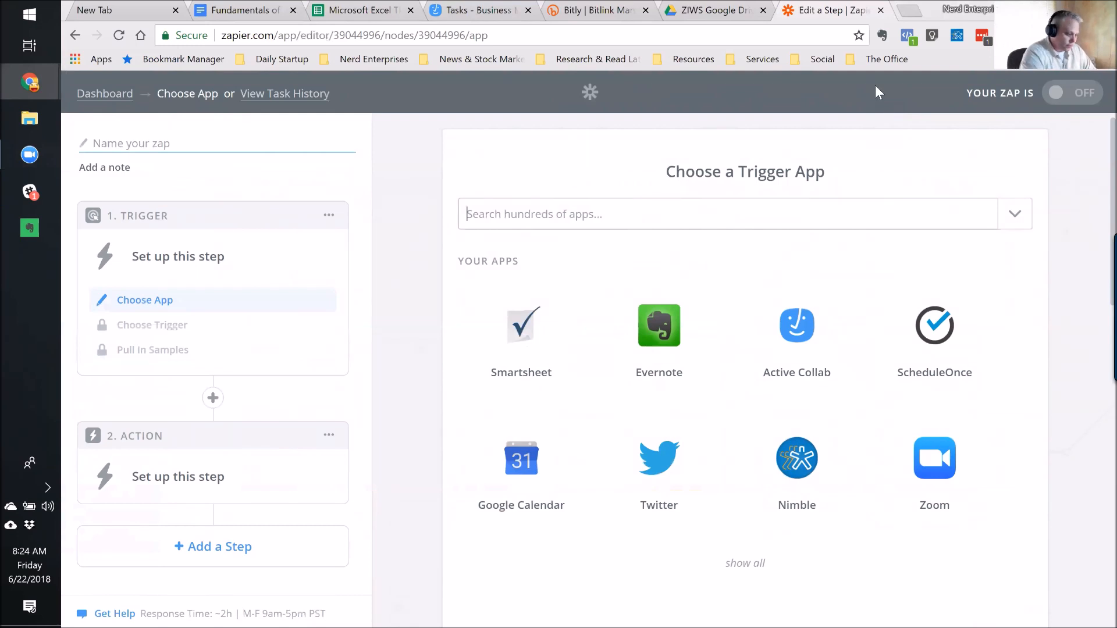
Pick Google Drive as the trigger app, review its less common triggers and zap notes, then return to the dashboard.
type("Goog")
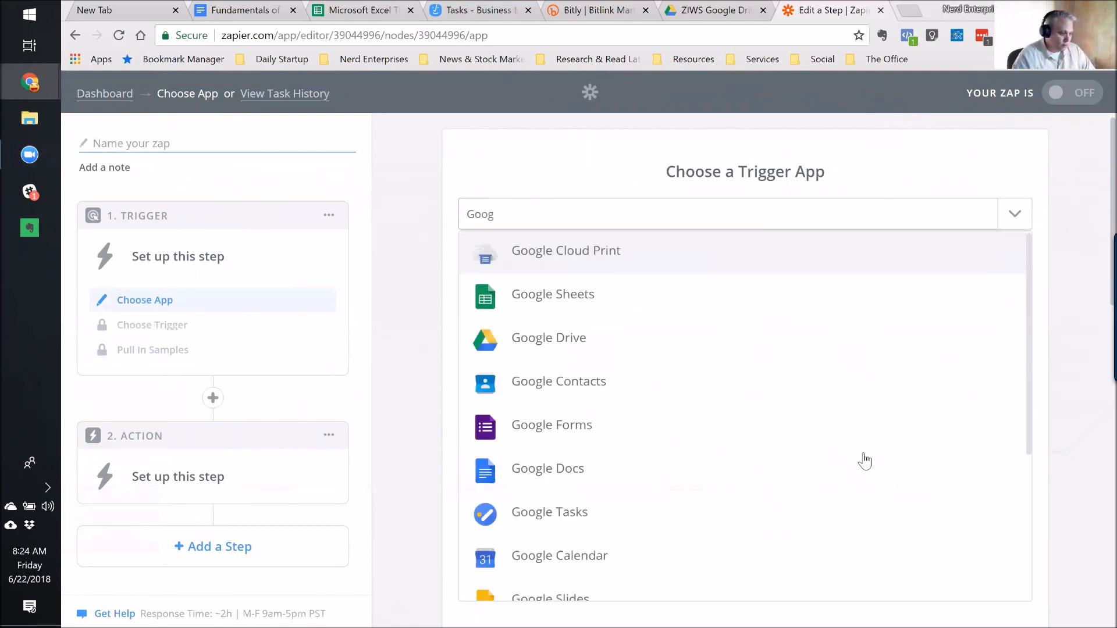
left_click(535, 345)
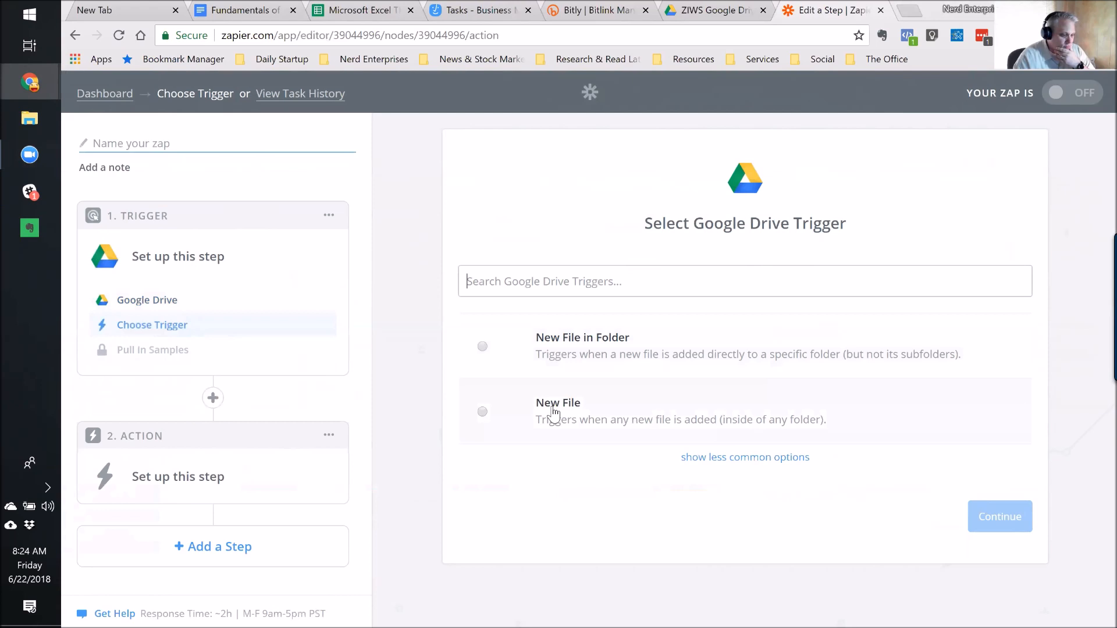
left_click(731, 459)
scroll(731, 465, "down", 2)
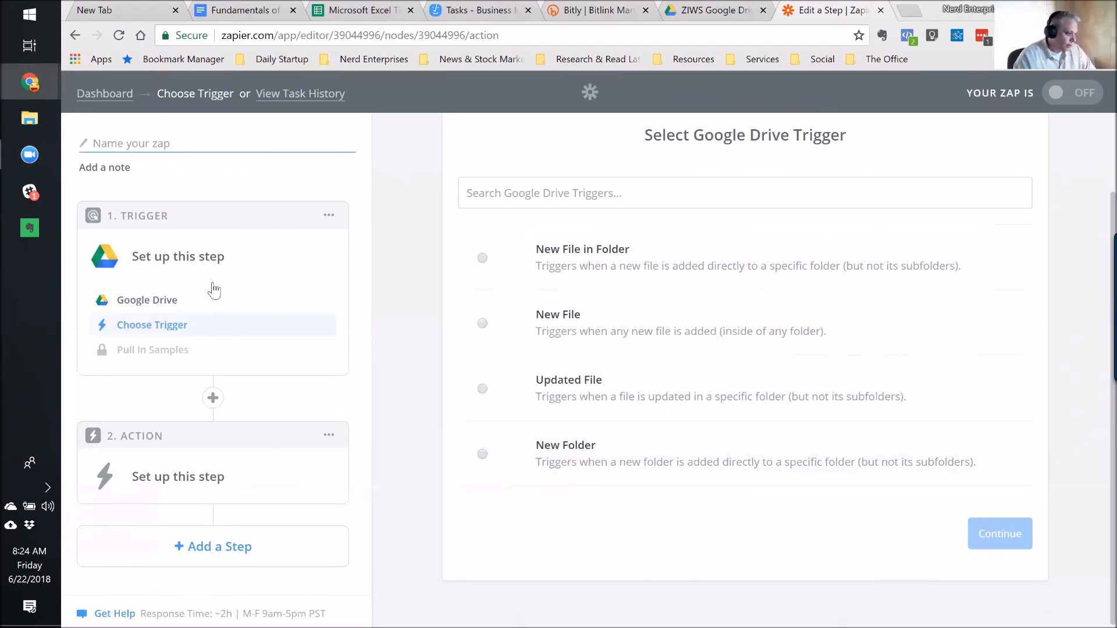
left_click(329, 216)
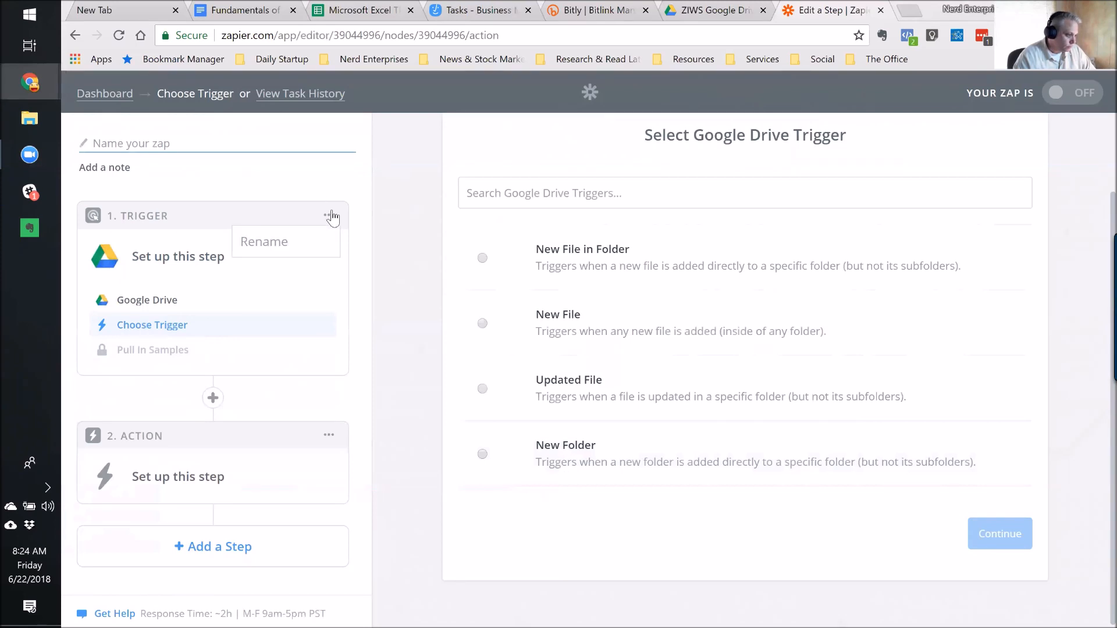
left_click(250, 176)
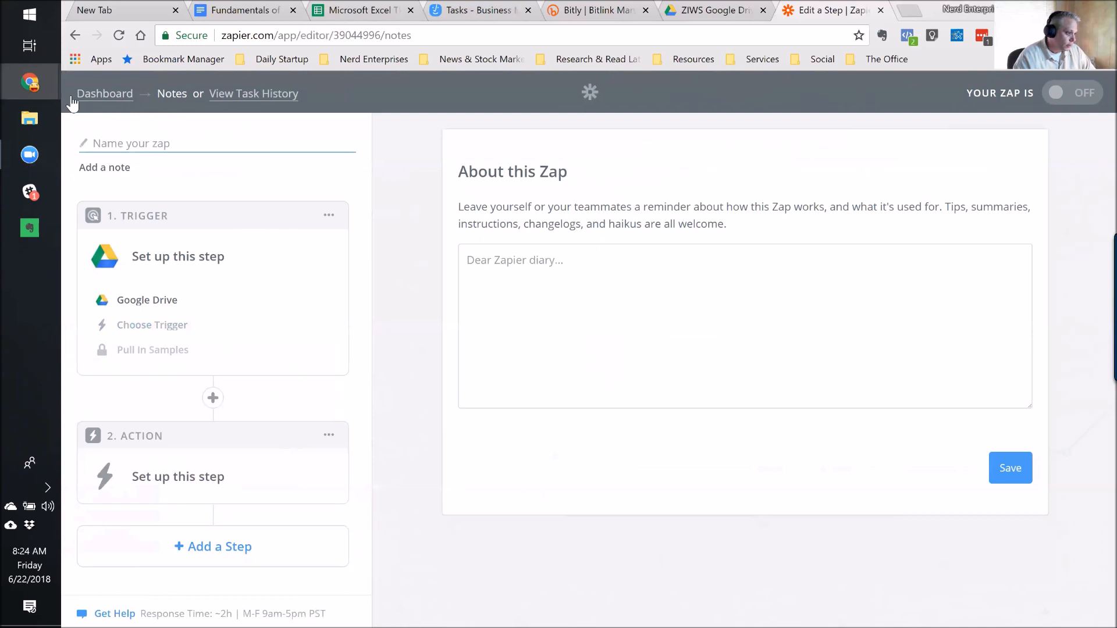
left_click(97, 101)
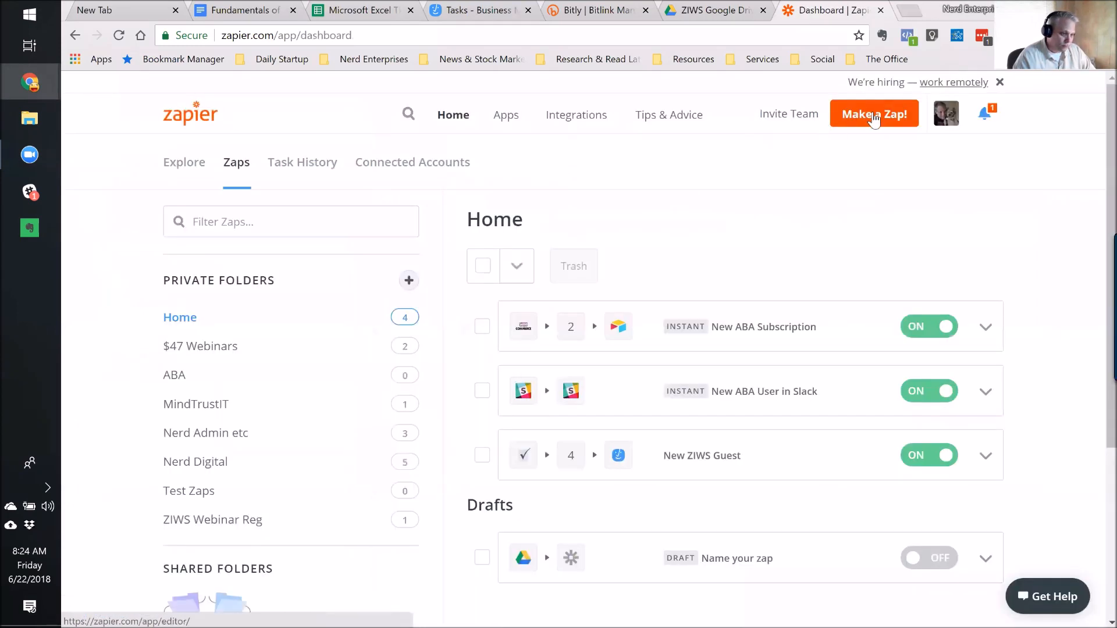
Start another zap with Gmail as trigger app and New Attachment as its event, then save.
left_click(875, 117)
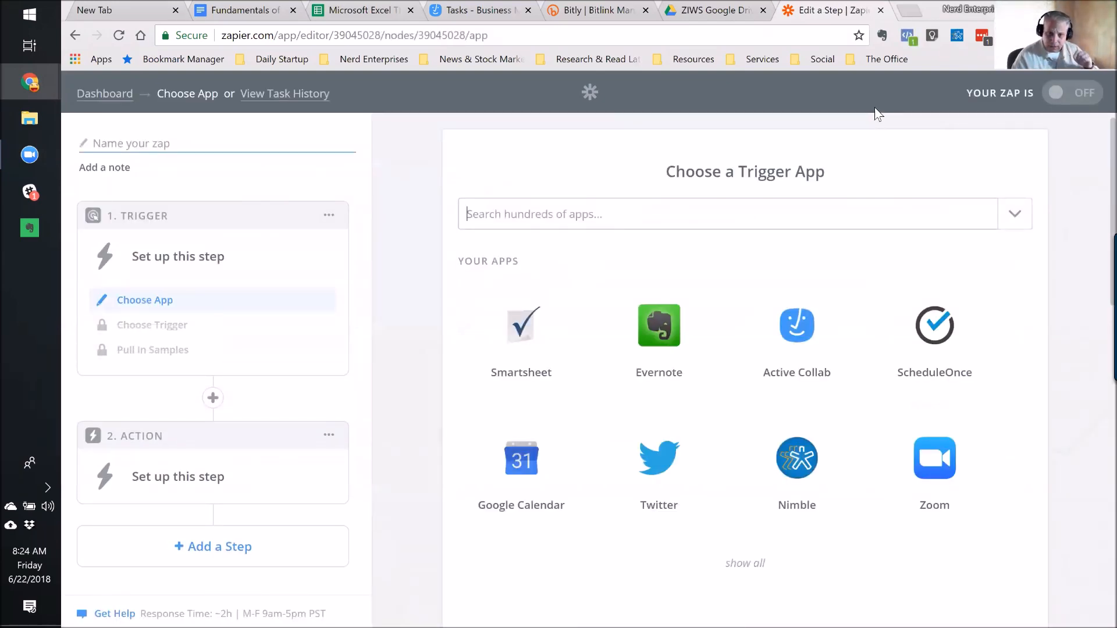
left_click(533, 211)
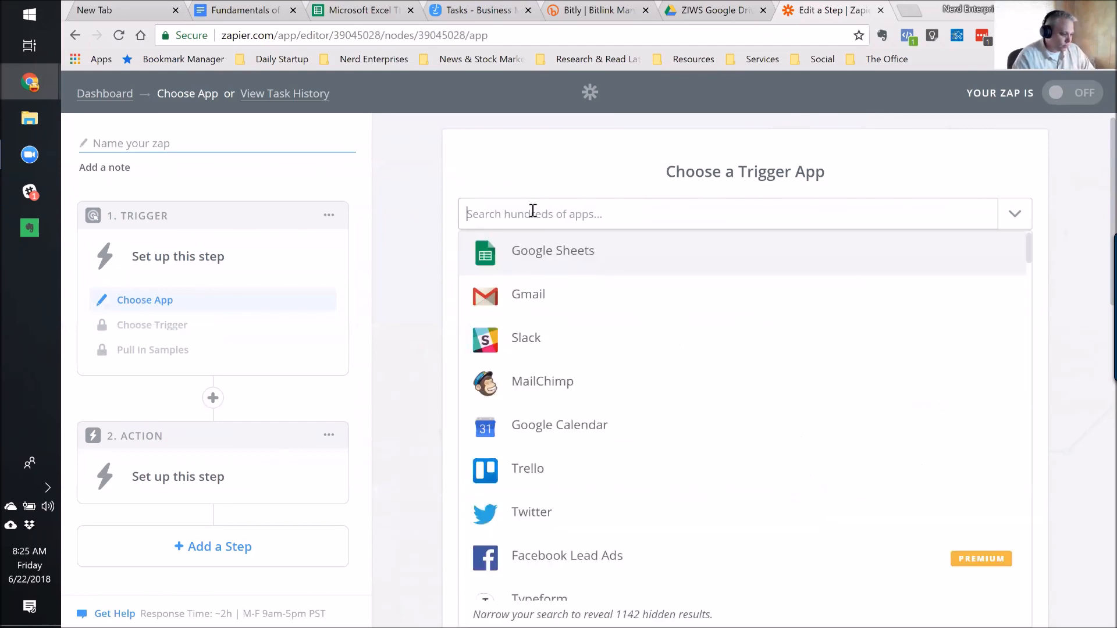
type("Gmail")
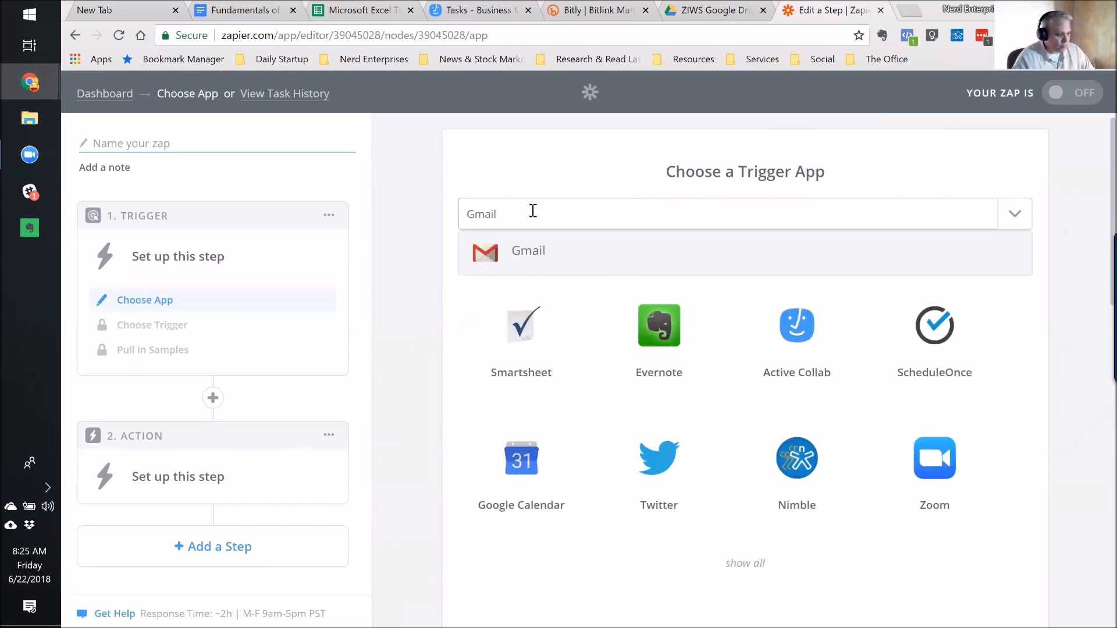
left_click(544, 250)
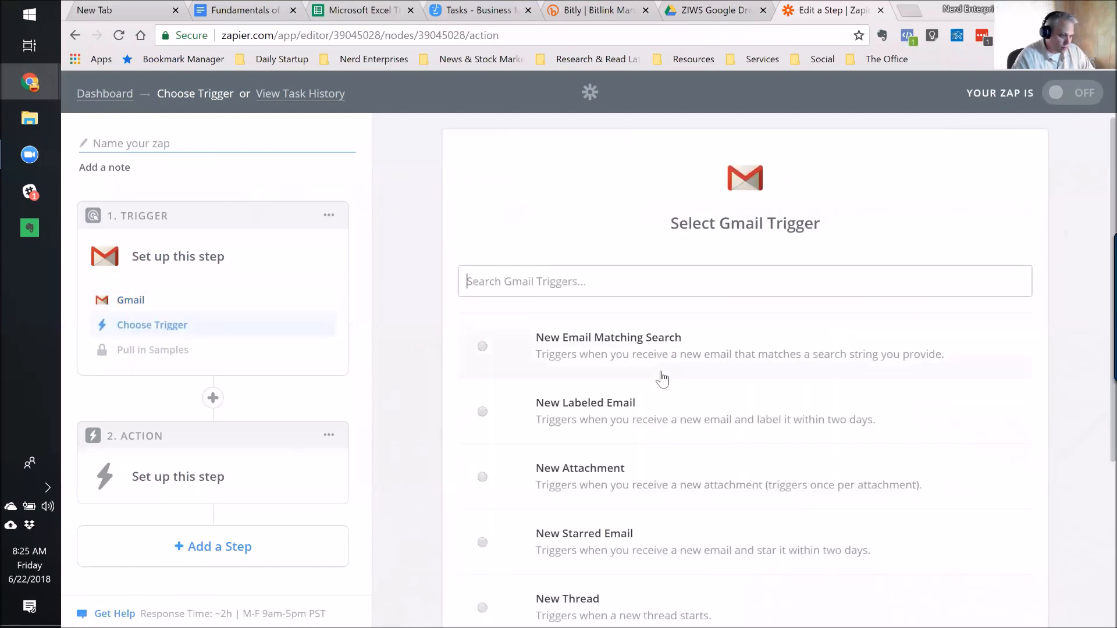
scroll(658, 376, "down", 1)
scroll(667, 378, "down", 1)
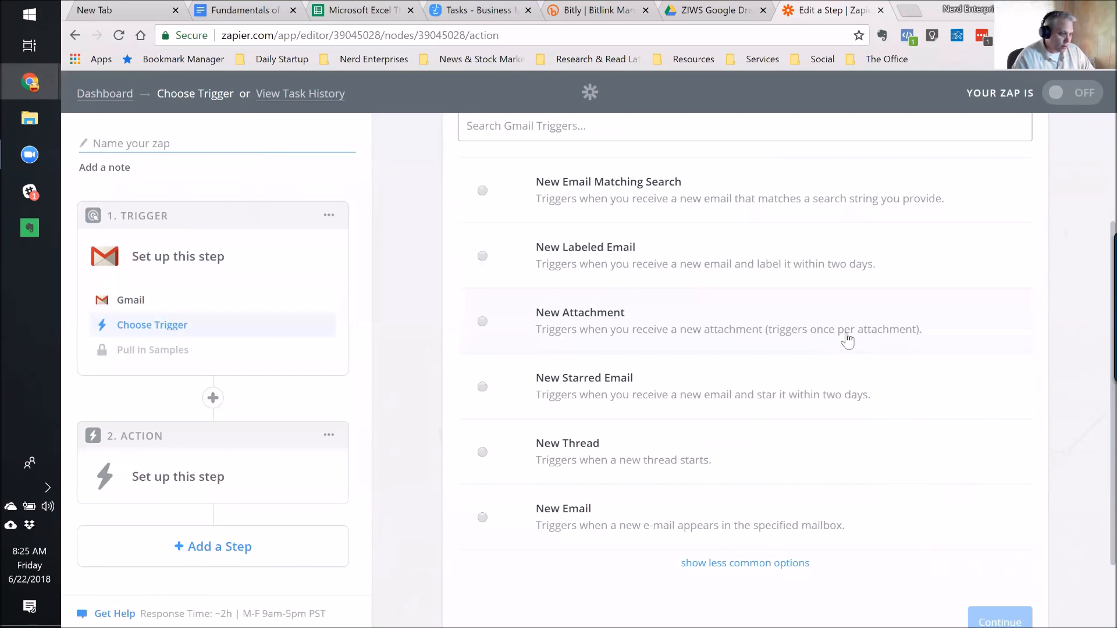
left_click(482, 321)
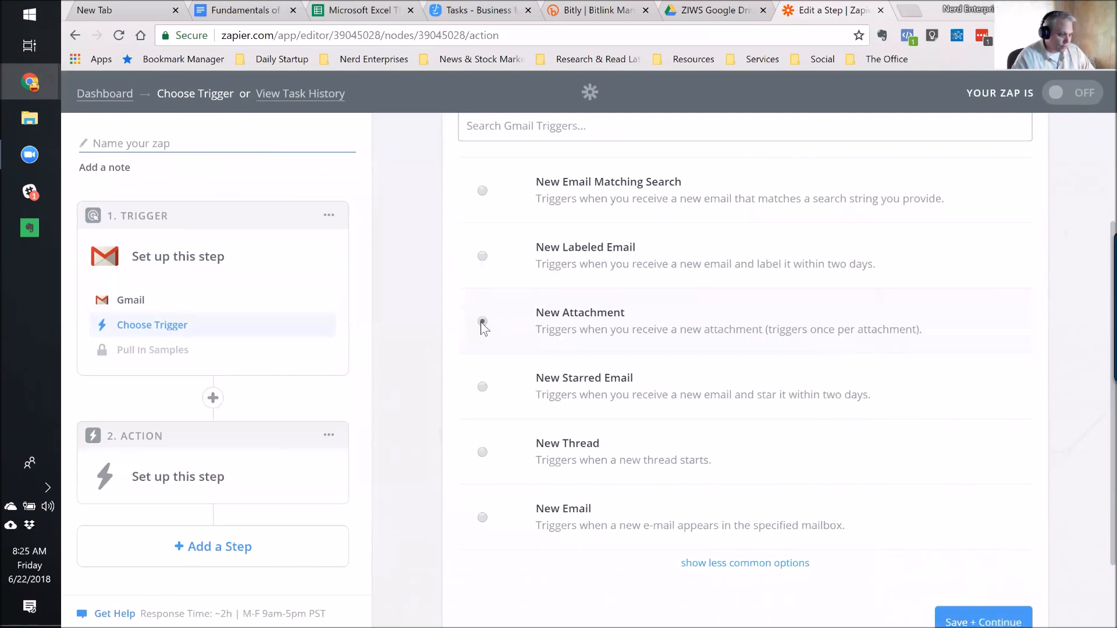
scroll(978, 547, "down", 1)
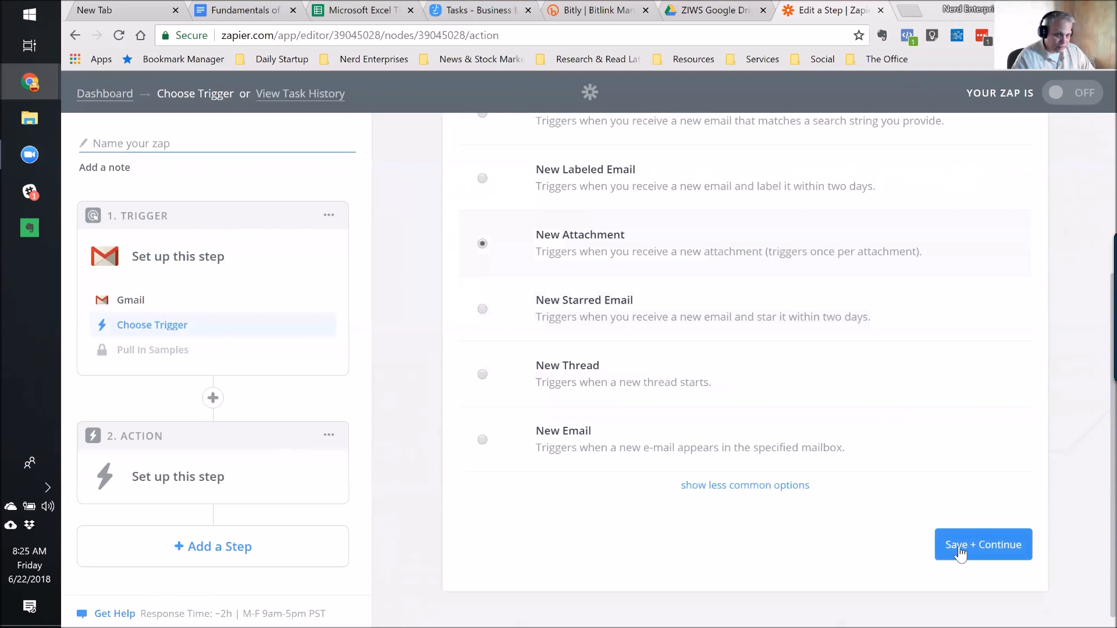
left_click(958, 545)
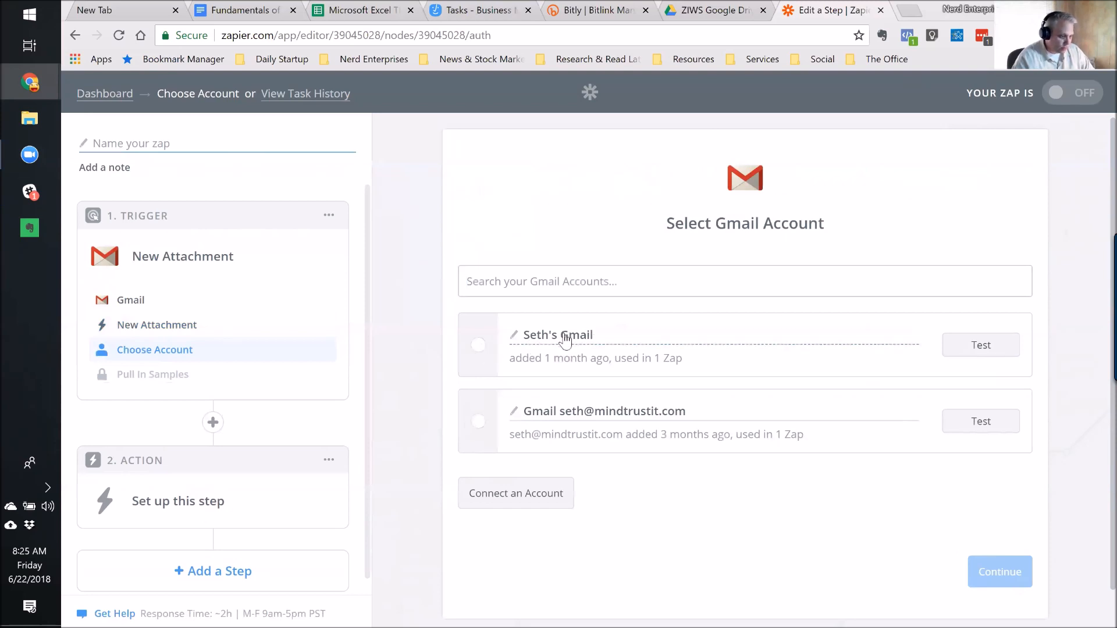
Connect the attachment trigger to the first of the two Gmail accounts and continue.
left_click(478, 349)
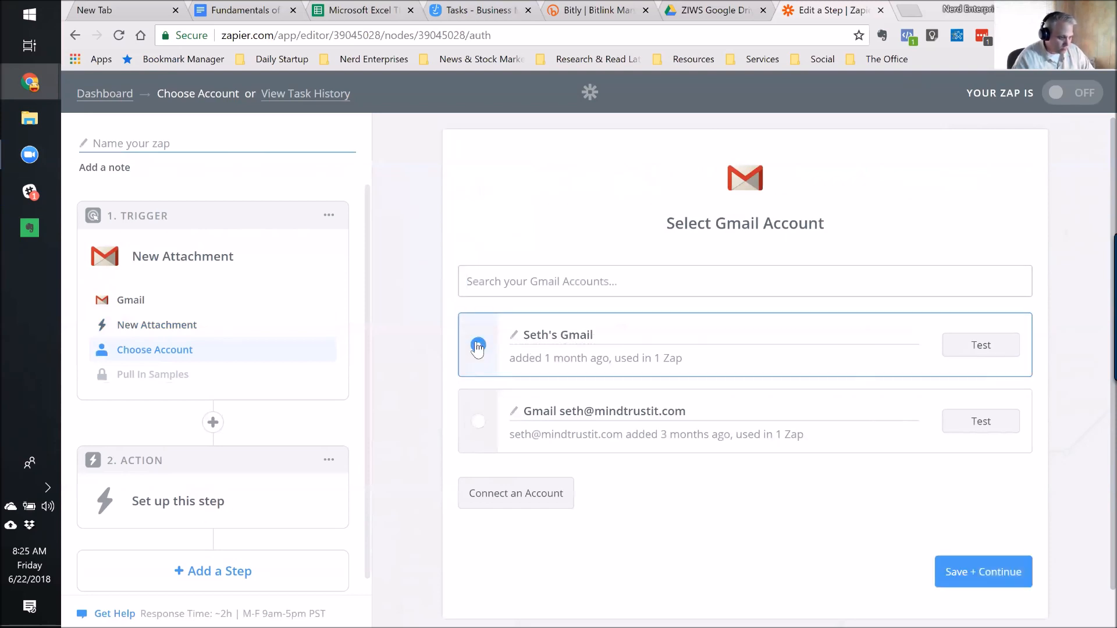
left_click(993, 572)
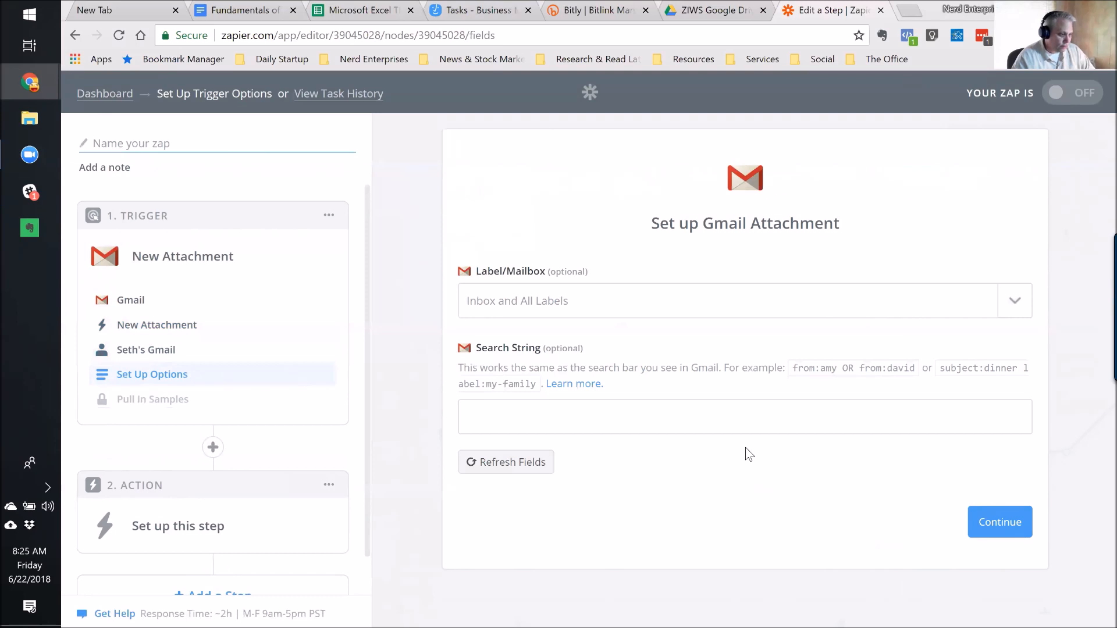
left_click(1015, 302)
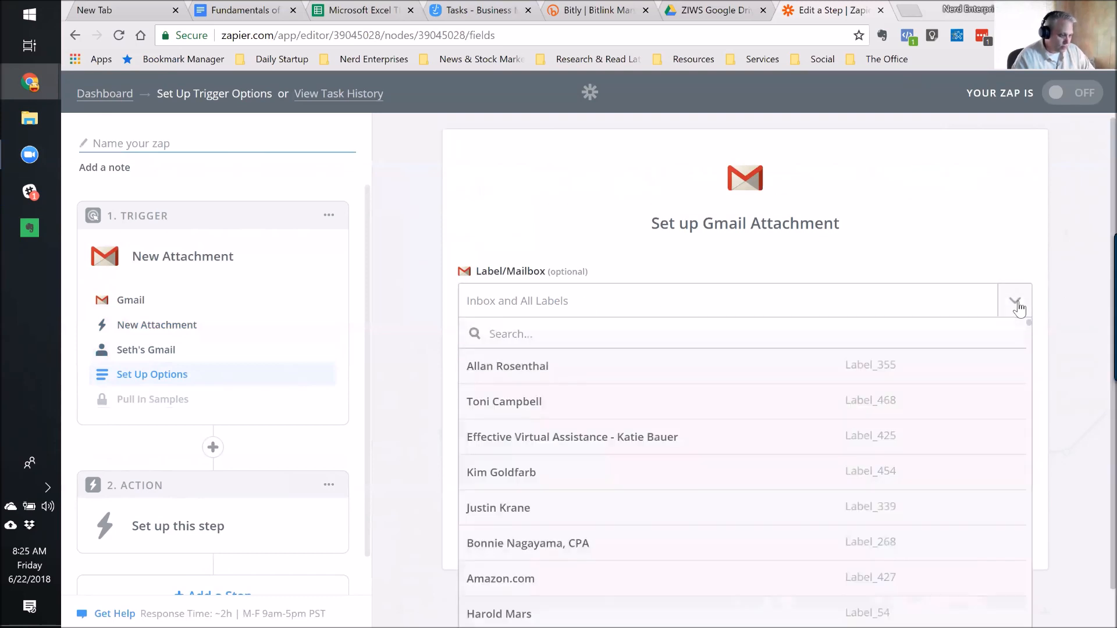
scroll(895, 215, "down", 1)
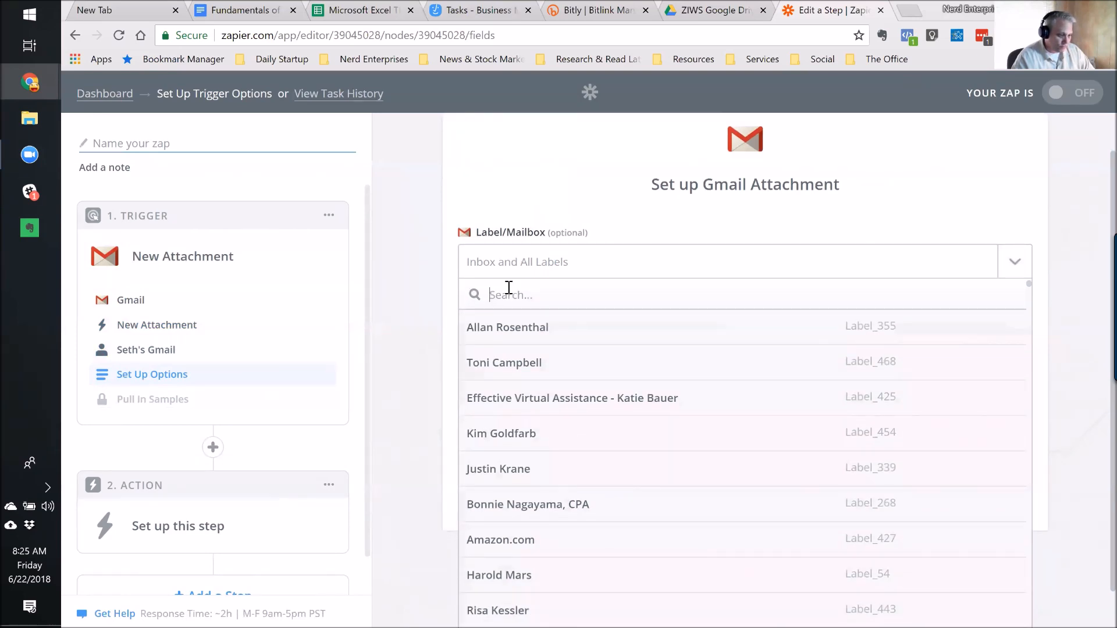
scroll(642, 453, "down", 4)
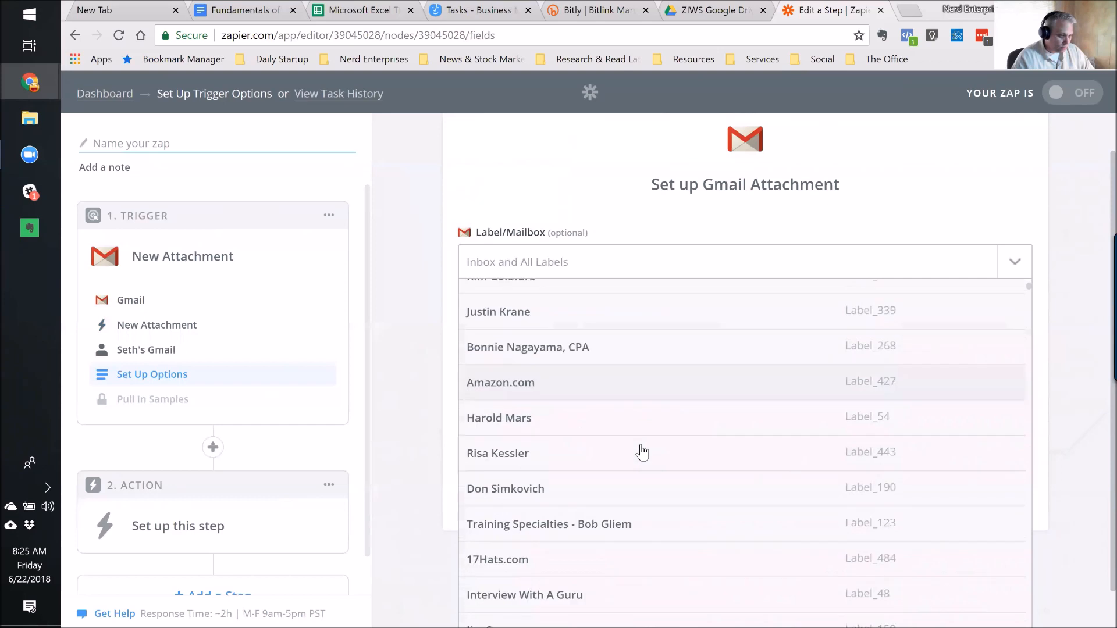
scroll(643, 453, "up", 4)
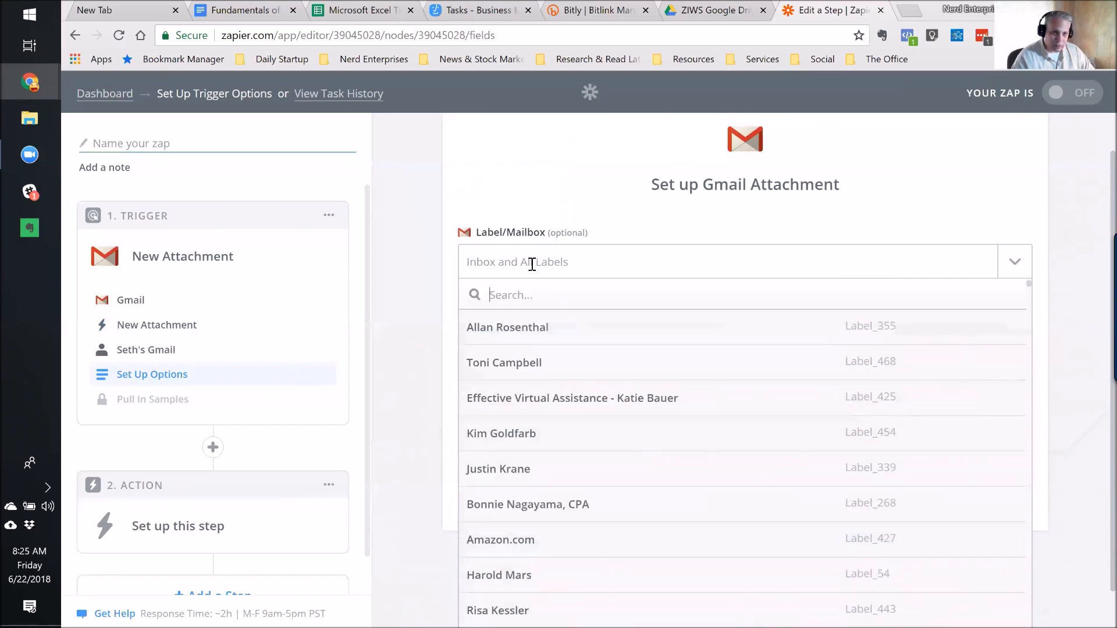
left_click(531, 264)
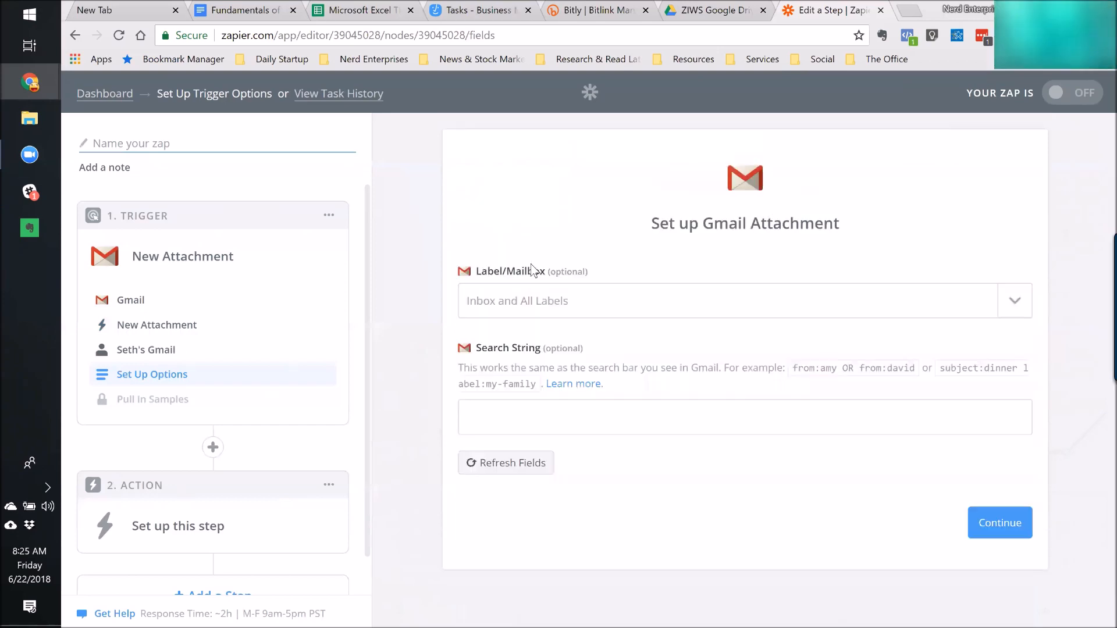
left_click(524, 300)
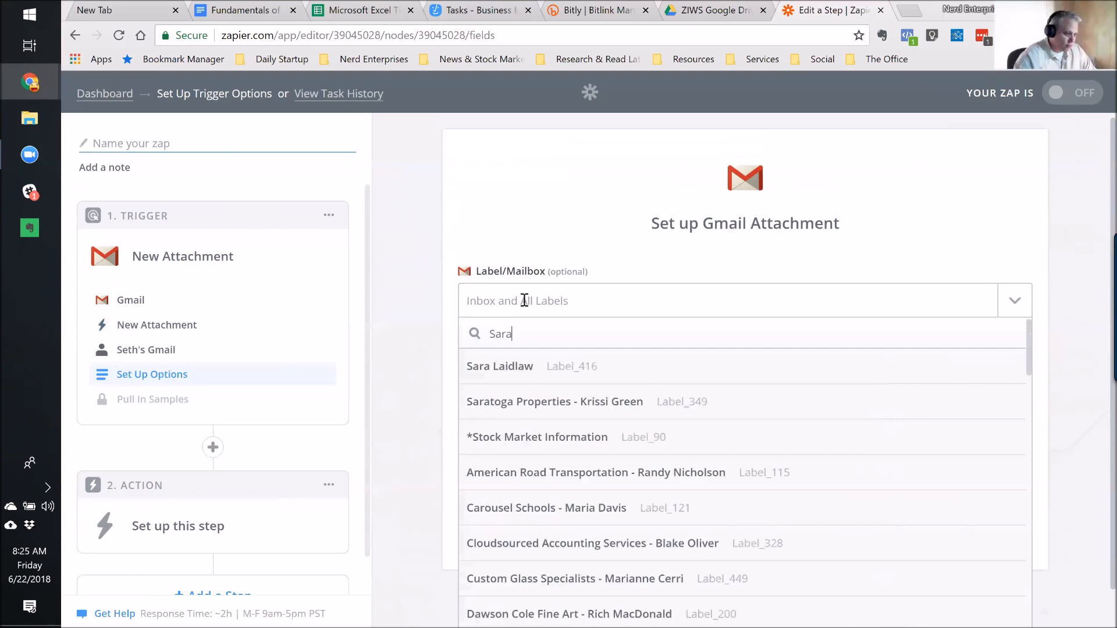
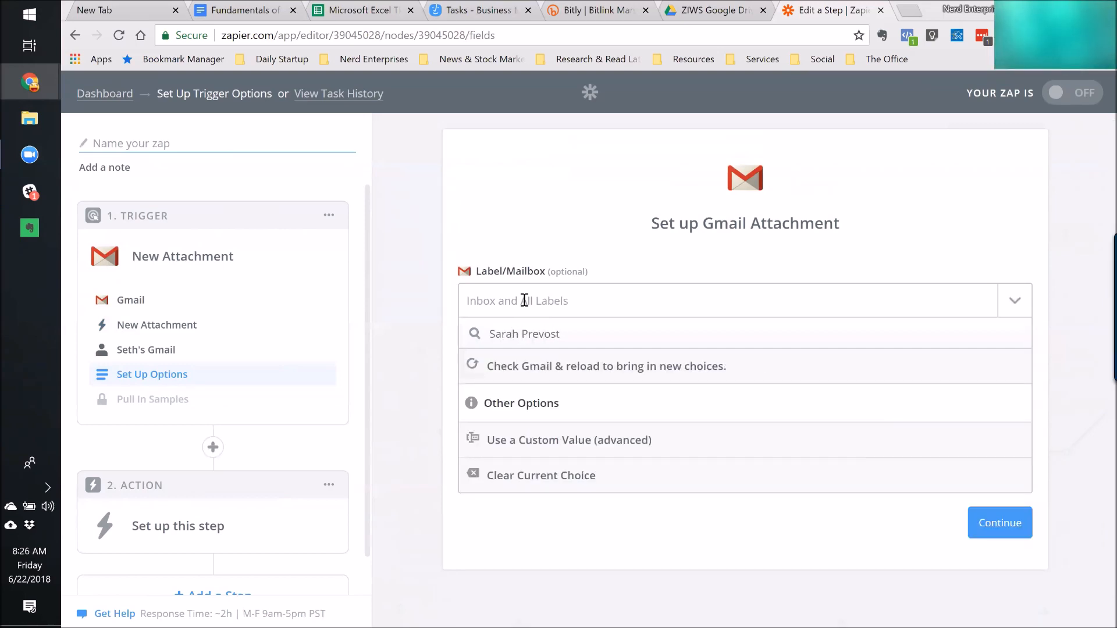
left_click(576, 367)
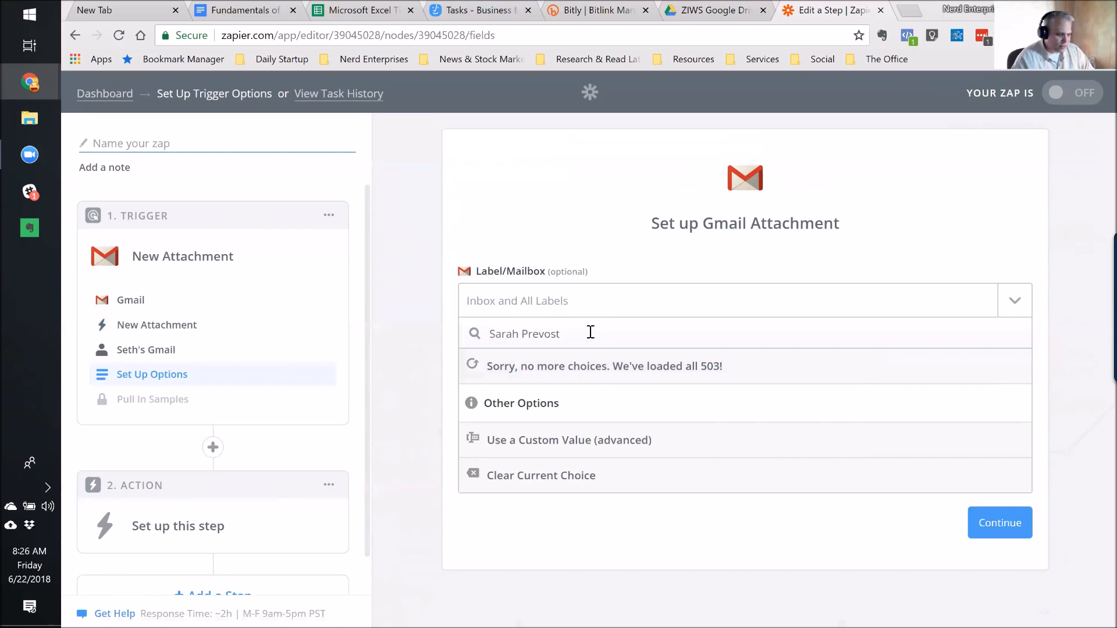
key("ctrl+a")
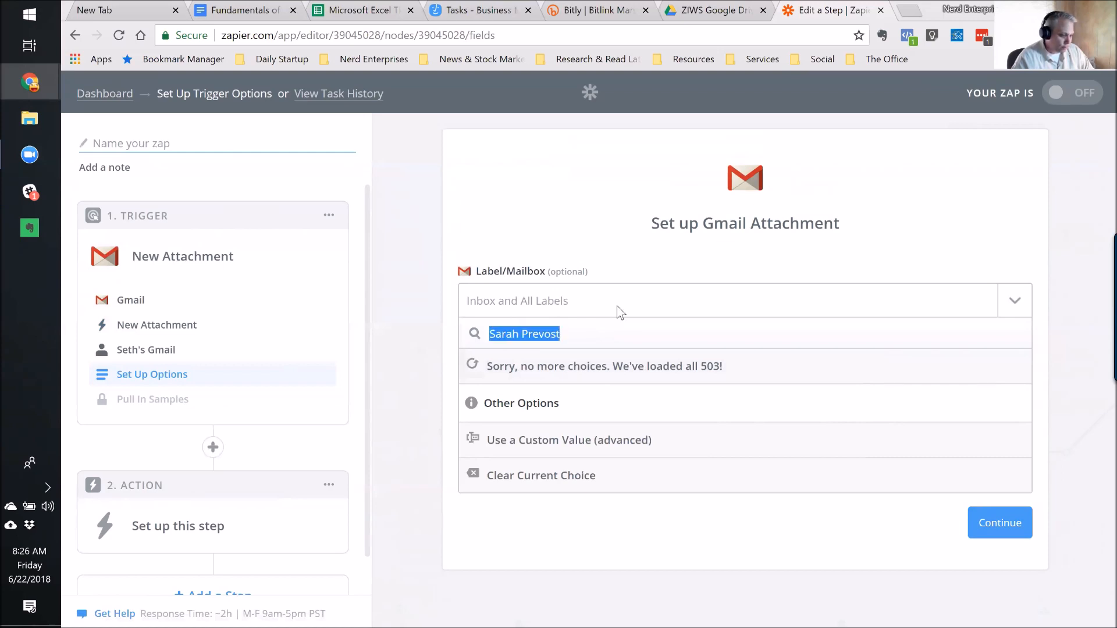
type("Tiffany")
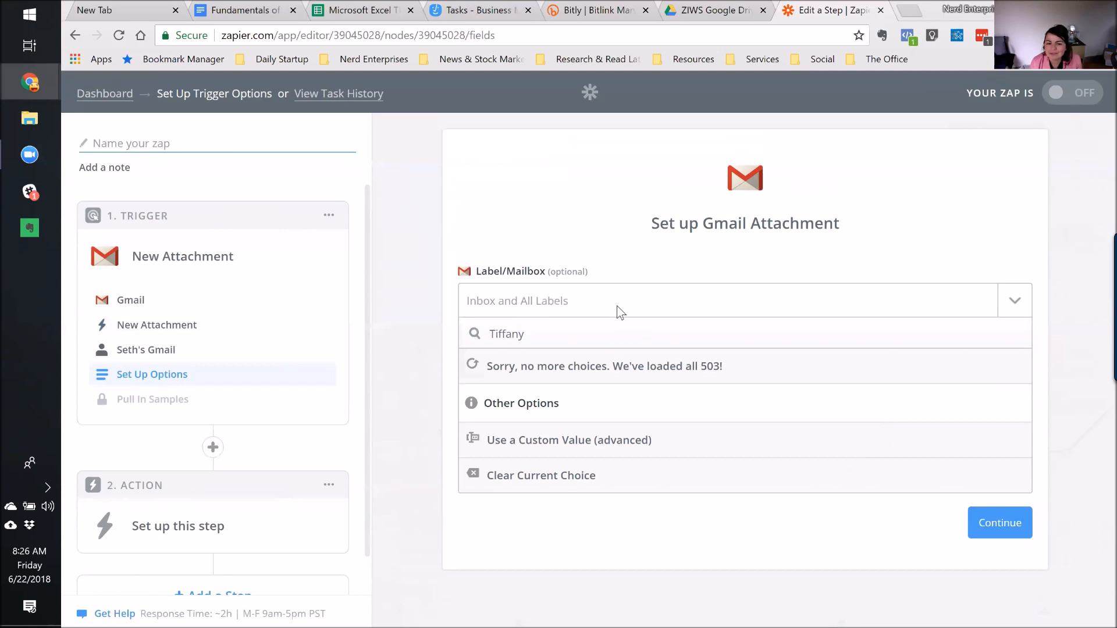
key("ctrl+a")
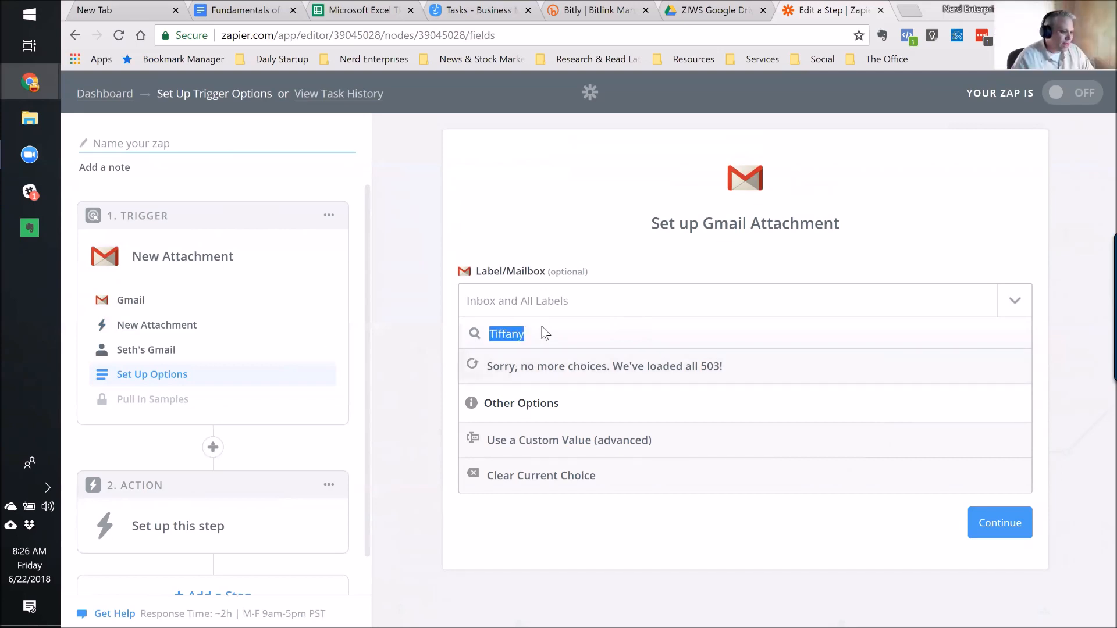
key("Escape")
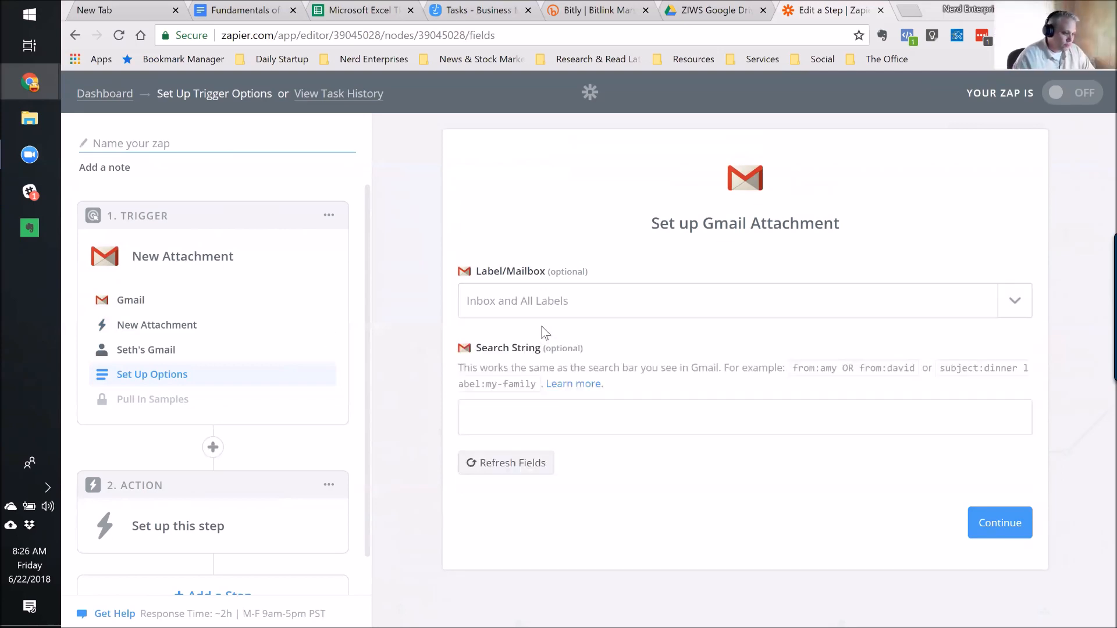
left_click(554, 301)
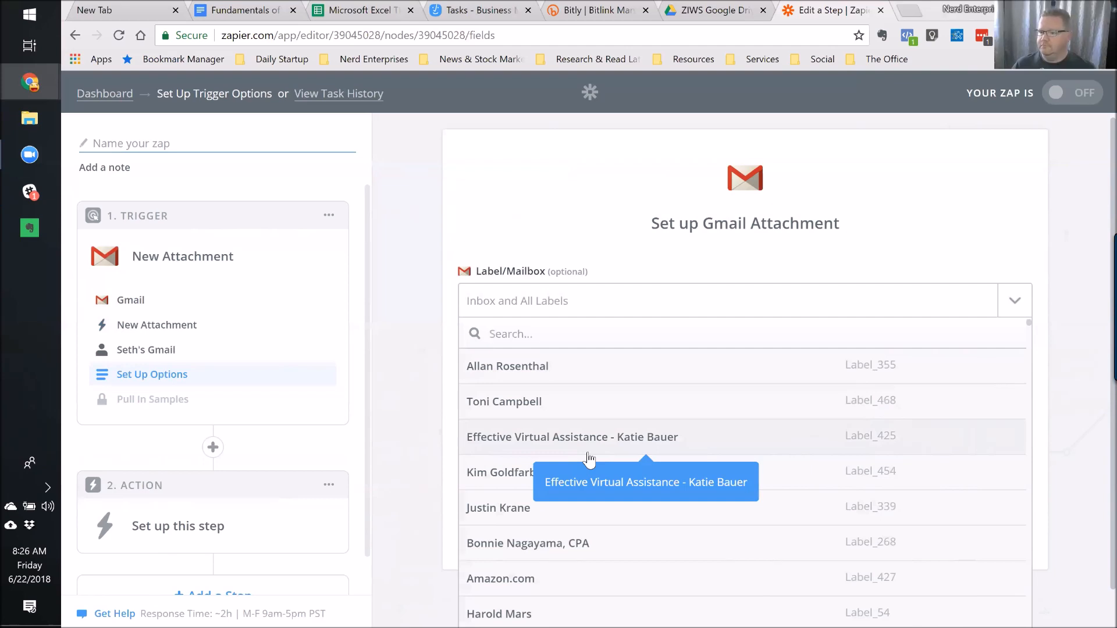
left_click(541, 217)
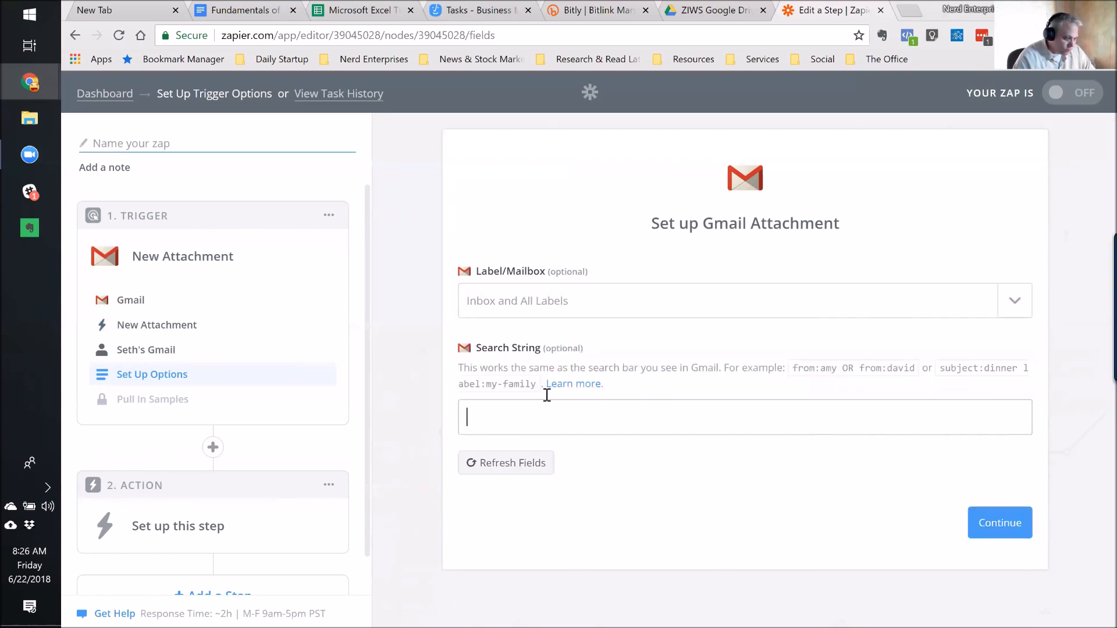
Filter the trigger with a 'from:' search string for the sender's e-mail address, then continue to samples.
type("from:")
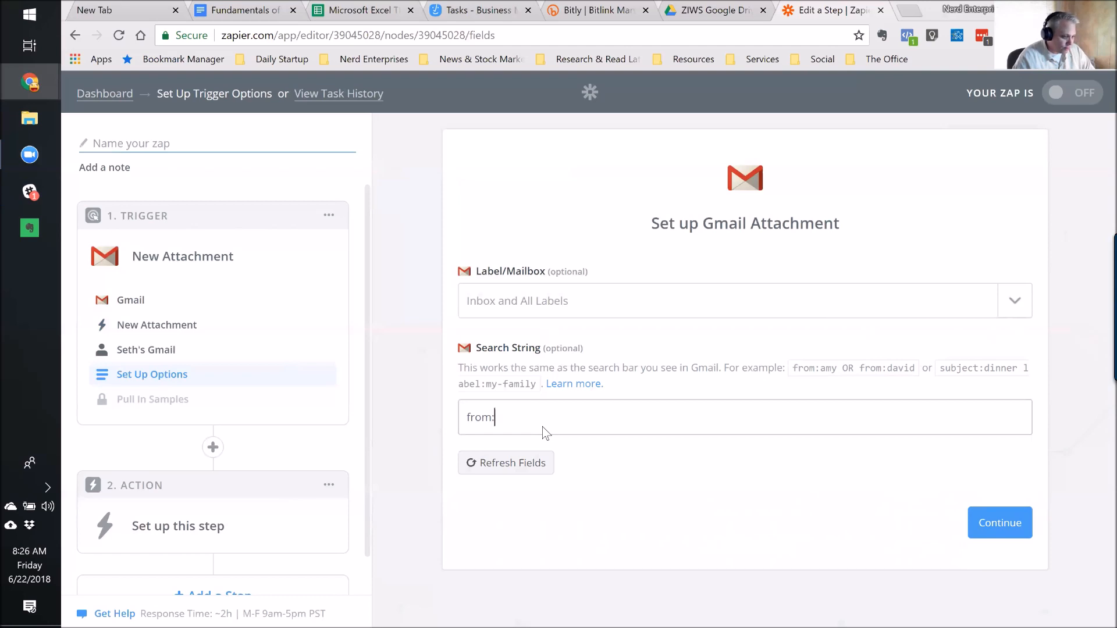
type("Sara")
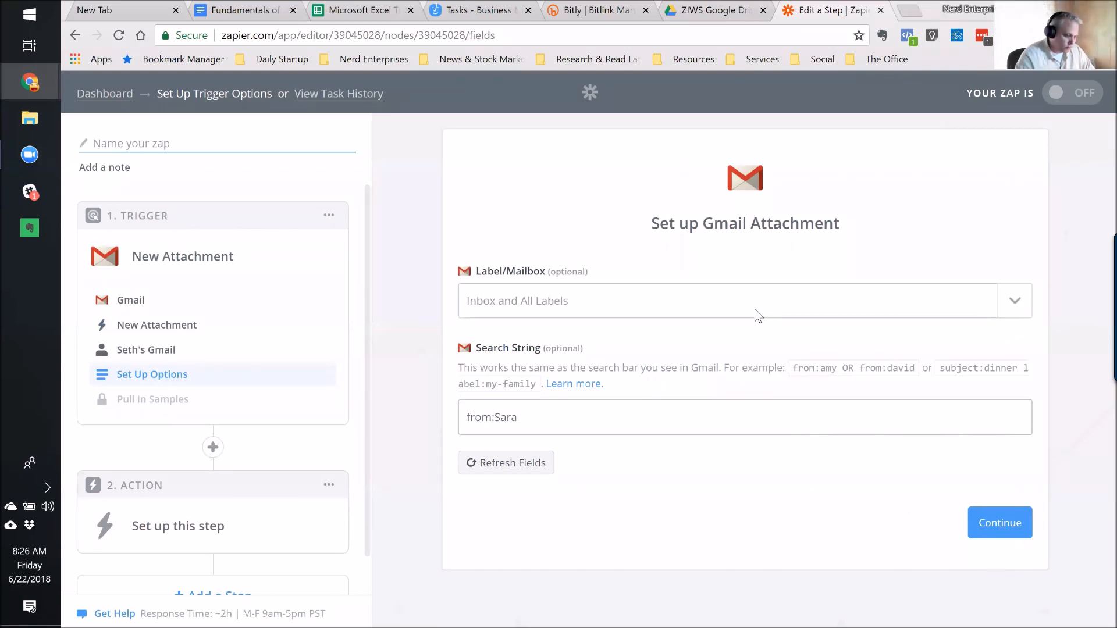
key("BackSpace")
key("BackSpace")
key("BackSpace")
key("BackSpace")
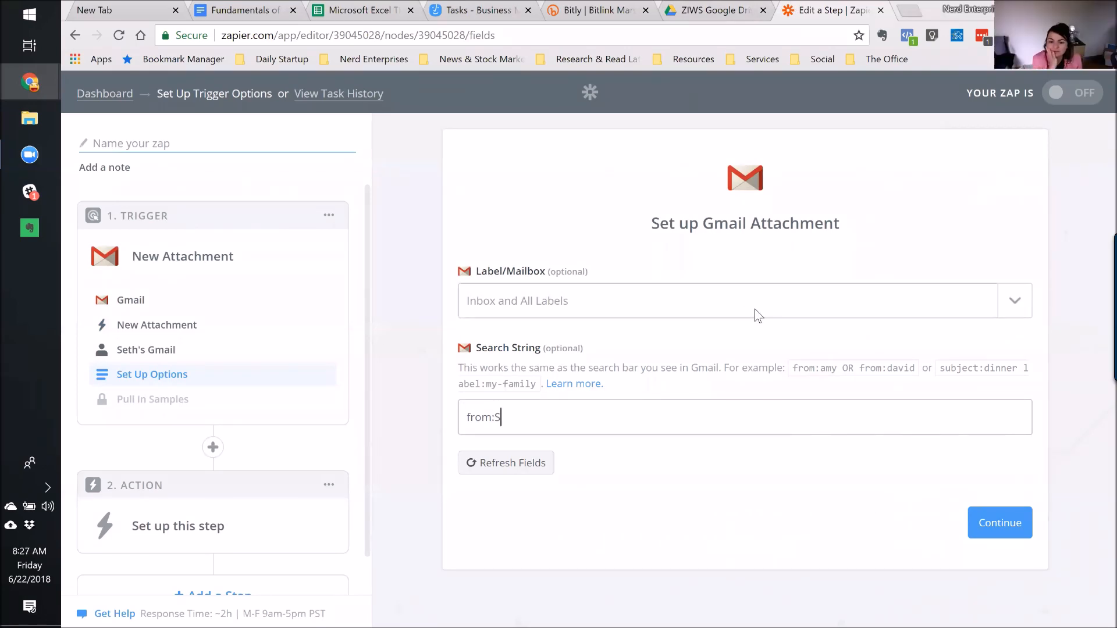
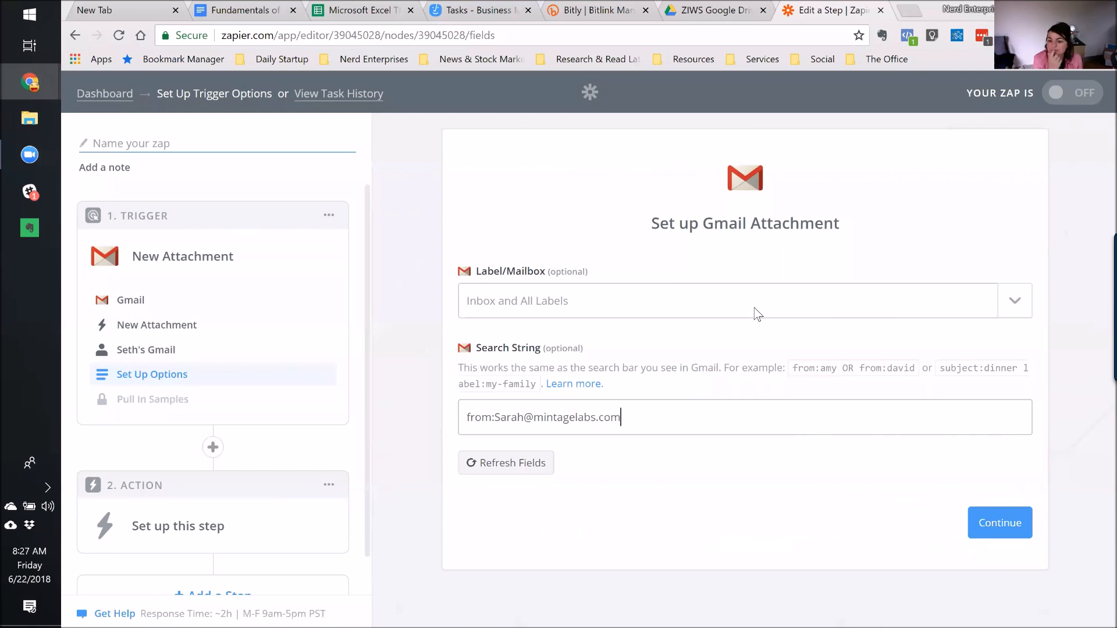
left_click(996, 526)
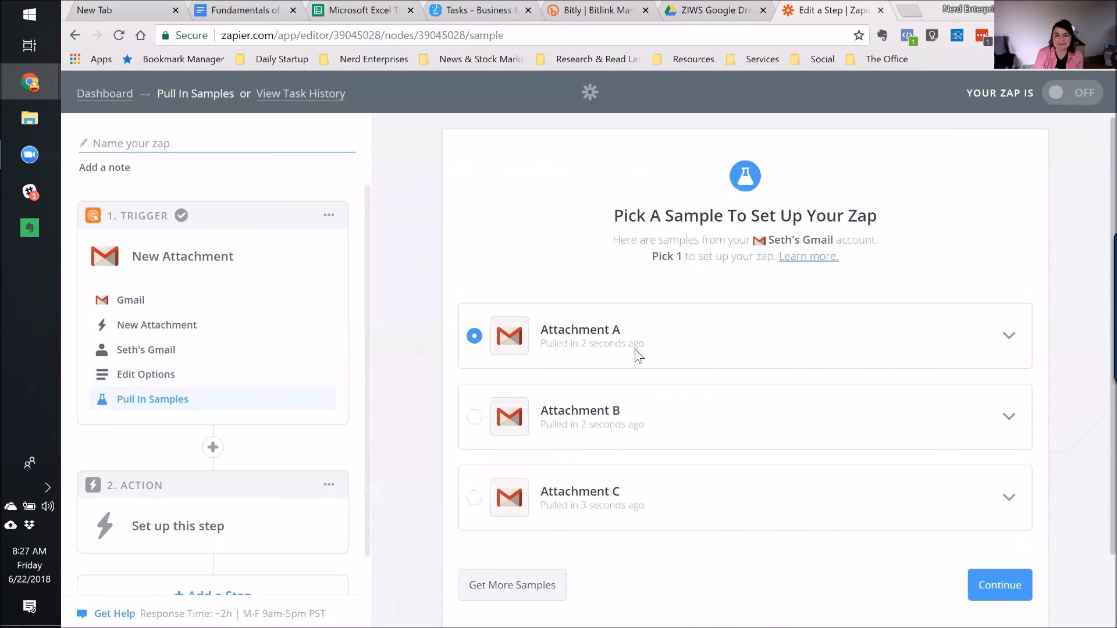
Expand the Attachment A sample and scroll through its fields.
scroll(686, 341, "down", 1)
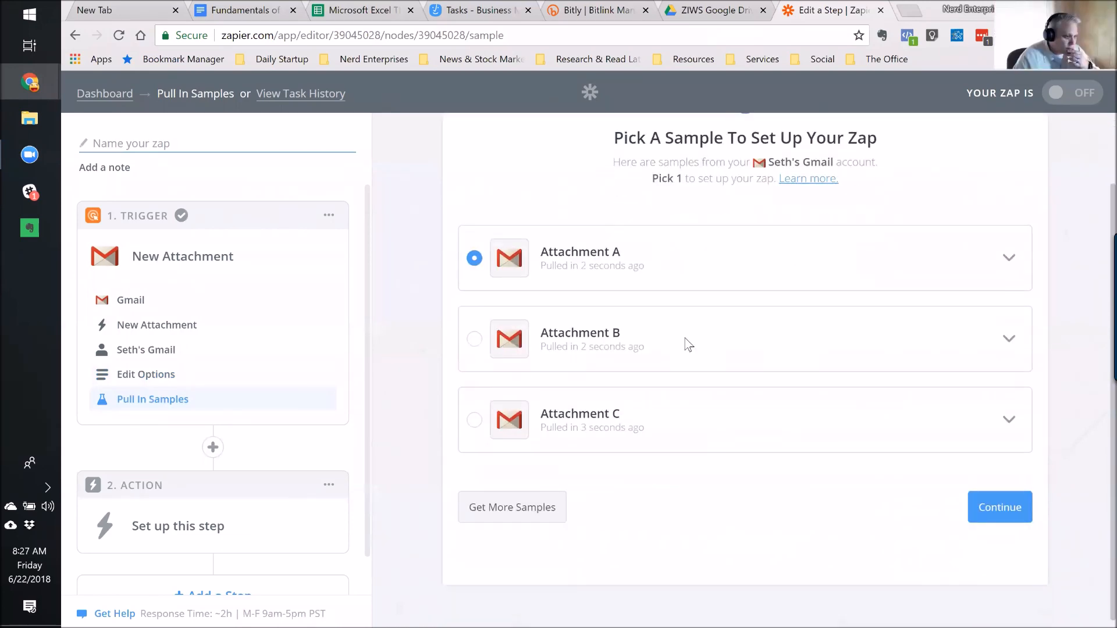
left_click(1009, 258)
scroll(788, 419, "down", 2)
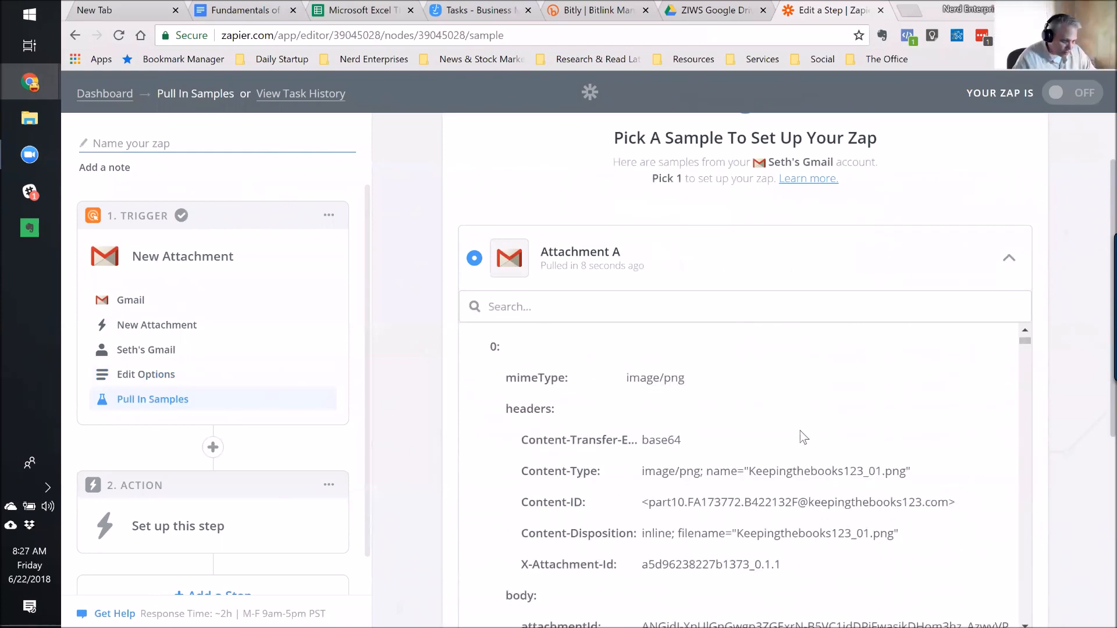
scroll(801, 431, "down", 4)
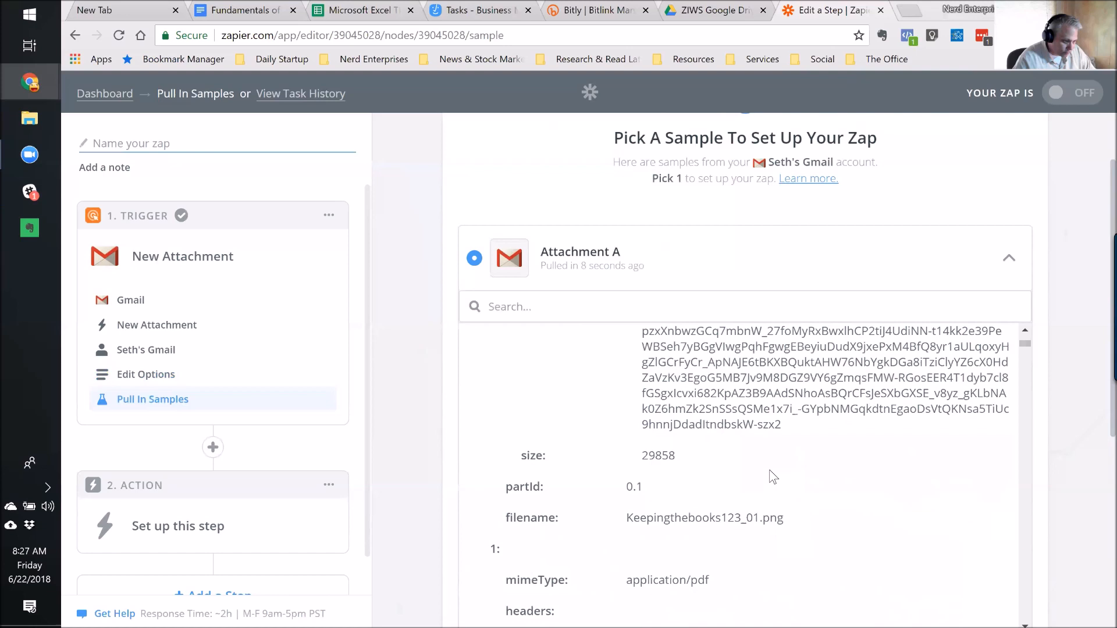
scroll(770, 470, "down", 3)
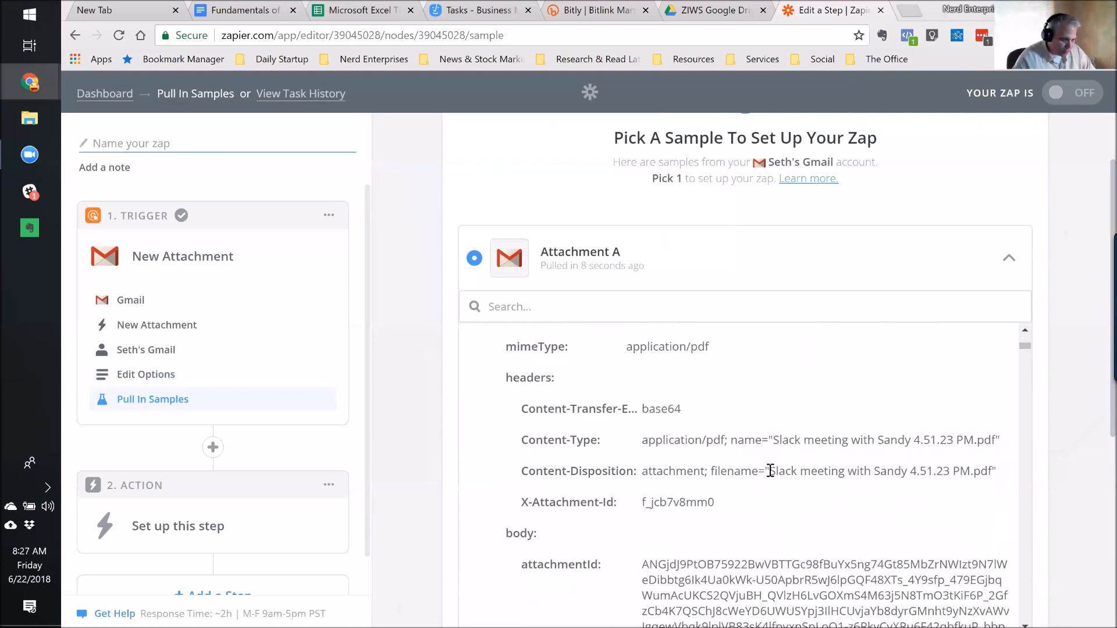
scroll(774, 470, "up", 3)
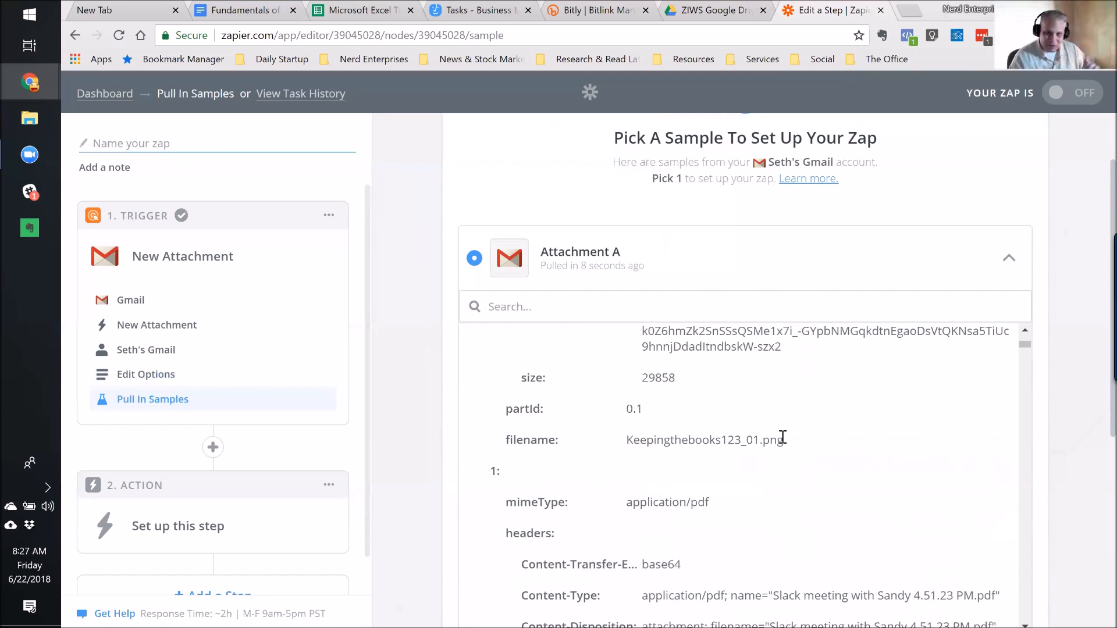
Finish reviewing Attachment A, collapse it and continue with it as the trigger's test data.
scroll(827, 431, "down", 3)
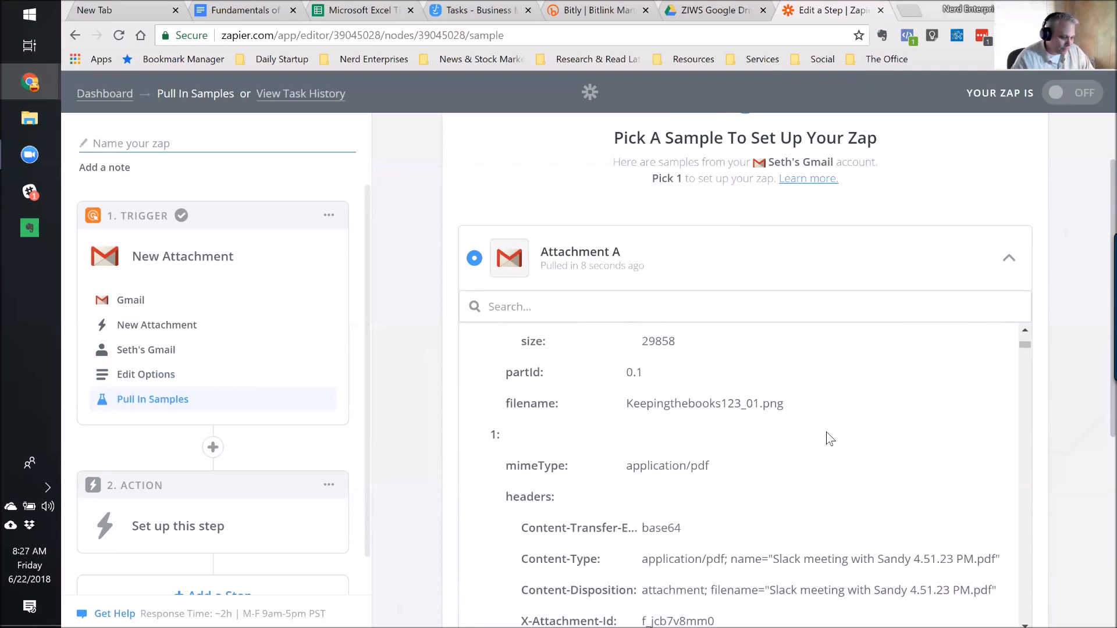
scroll(826, 431, "down", 5)
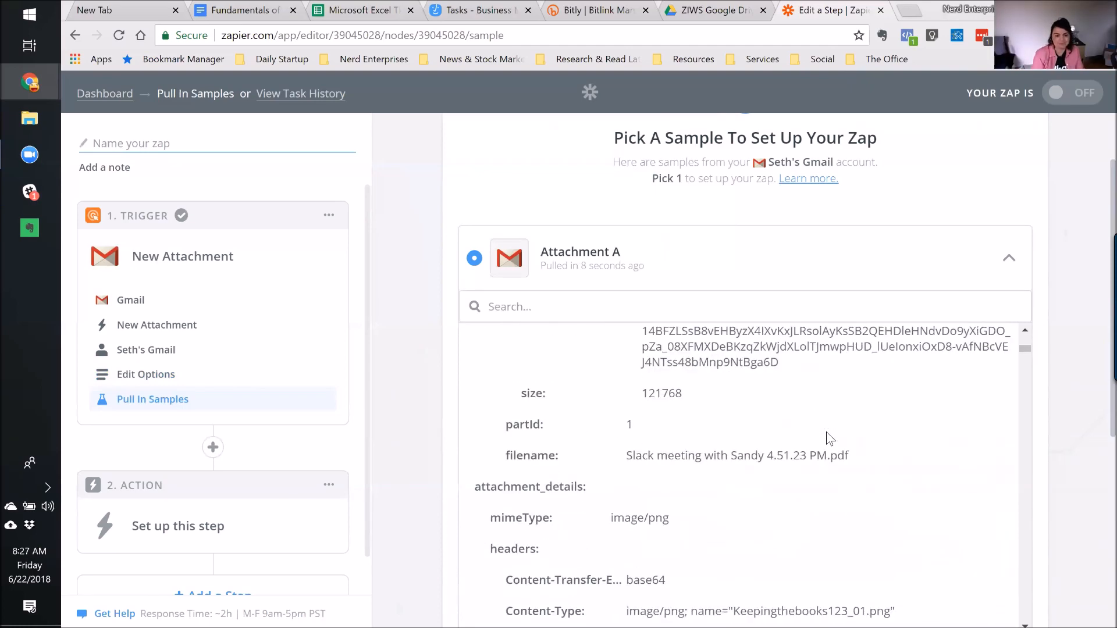
scroll(833, 447, "down", 1)
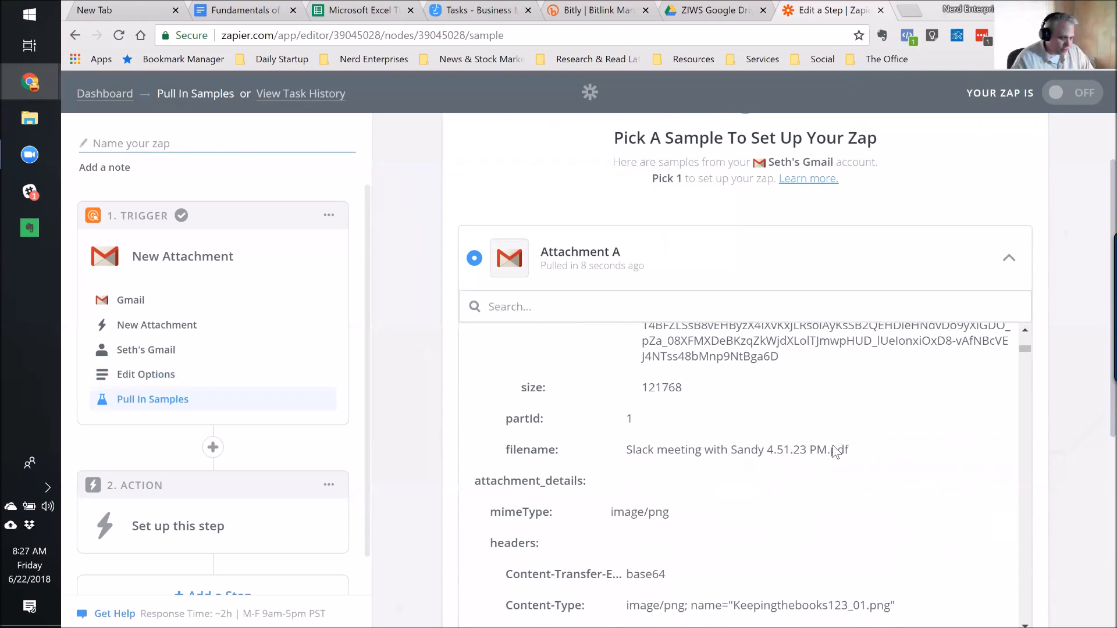
scroll(836, 452, "down", 1)
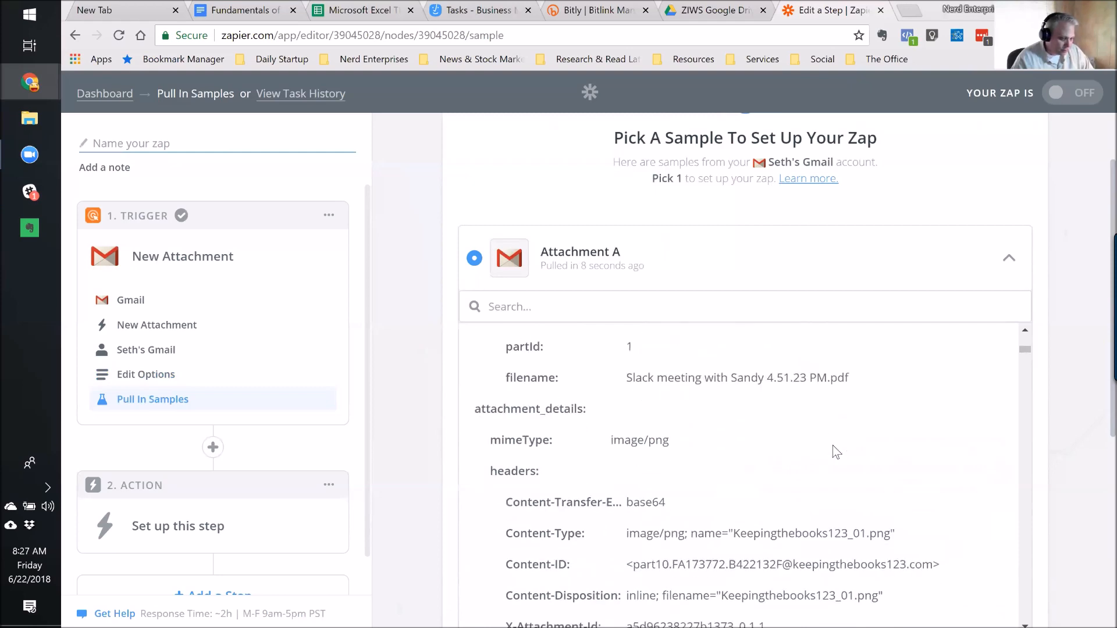
scroll(840, 470, "down", 3)
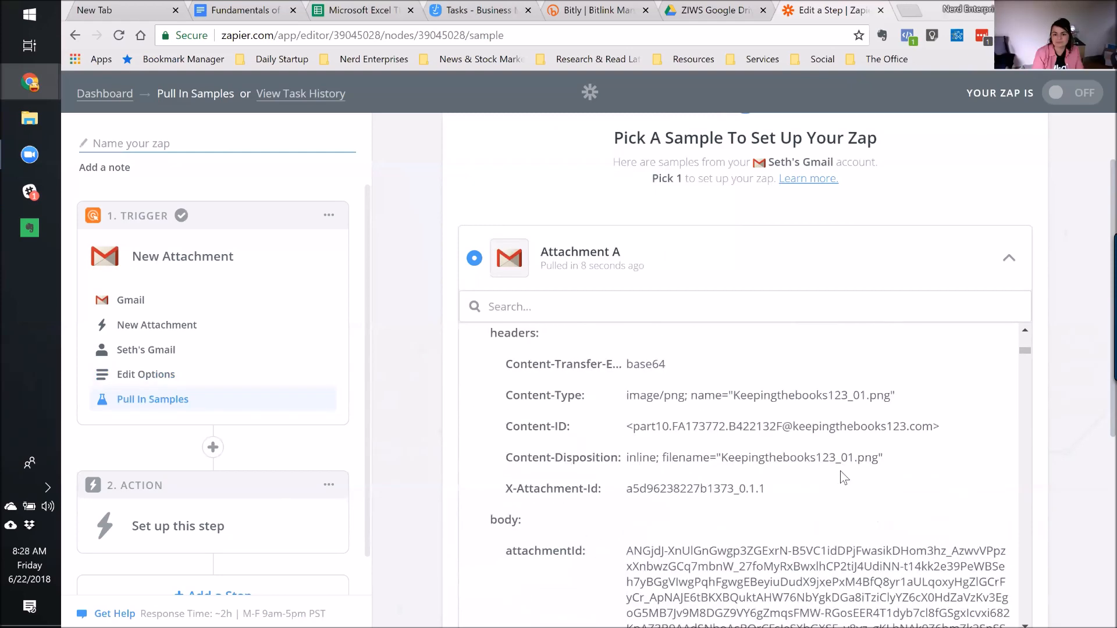
scroll(842, 476, "up", 4)
left_click(1009, 263)
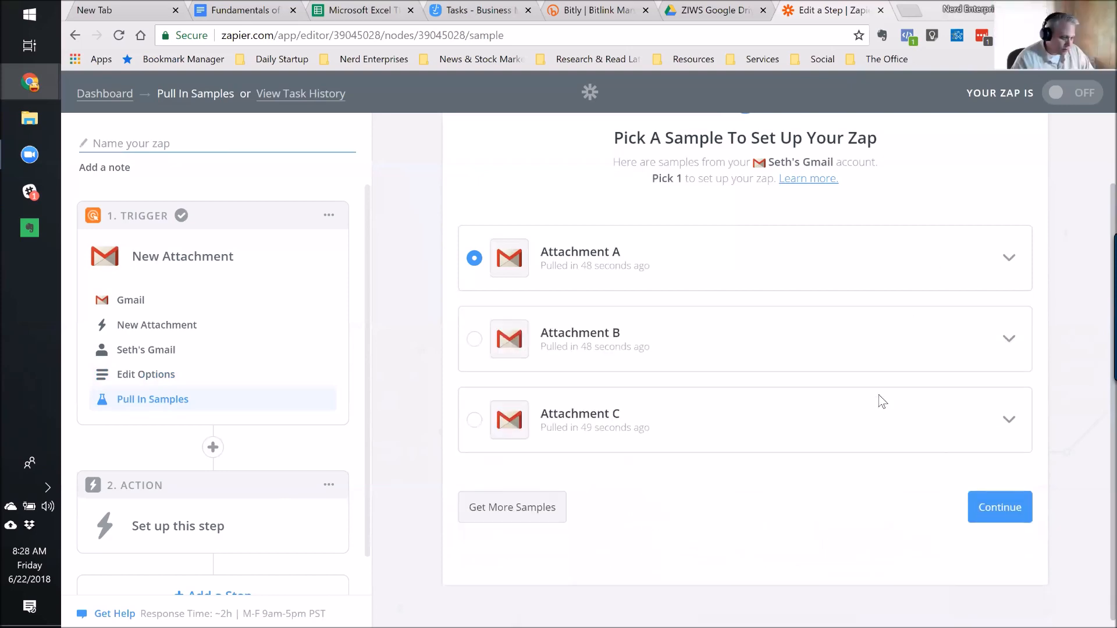
left_click(999, 510)
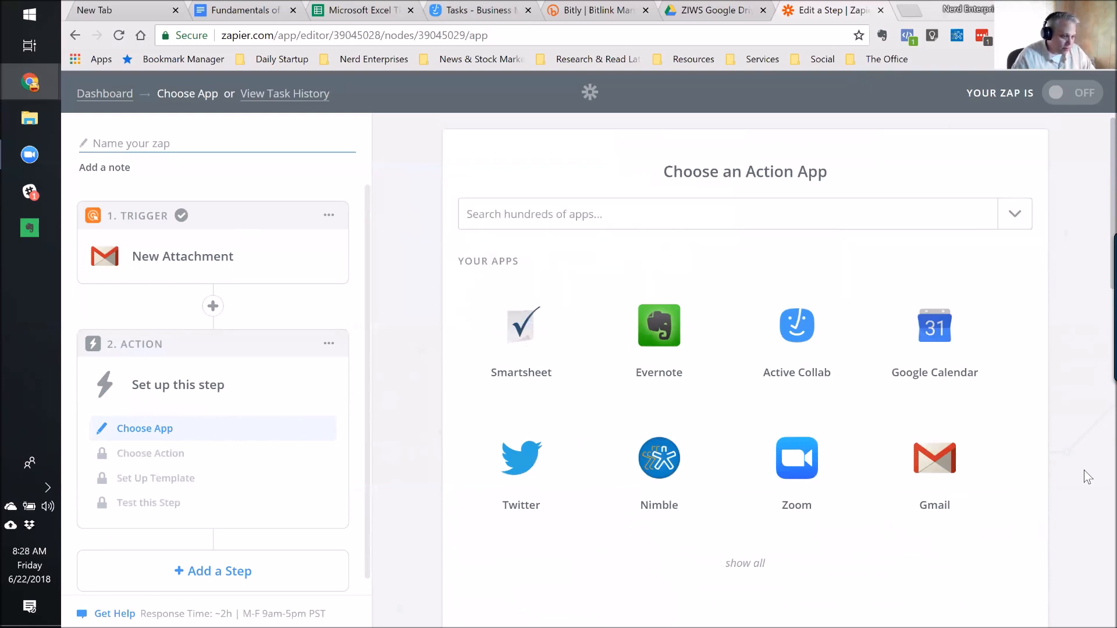
Search the action apps for 'Goog' and pick Google Drive.
scroll(825, 375, "down", 2)
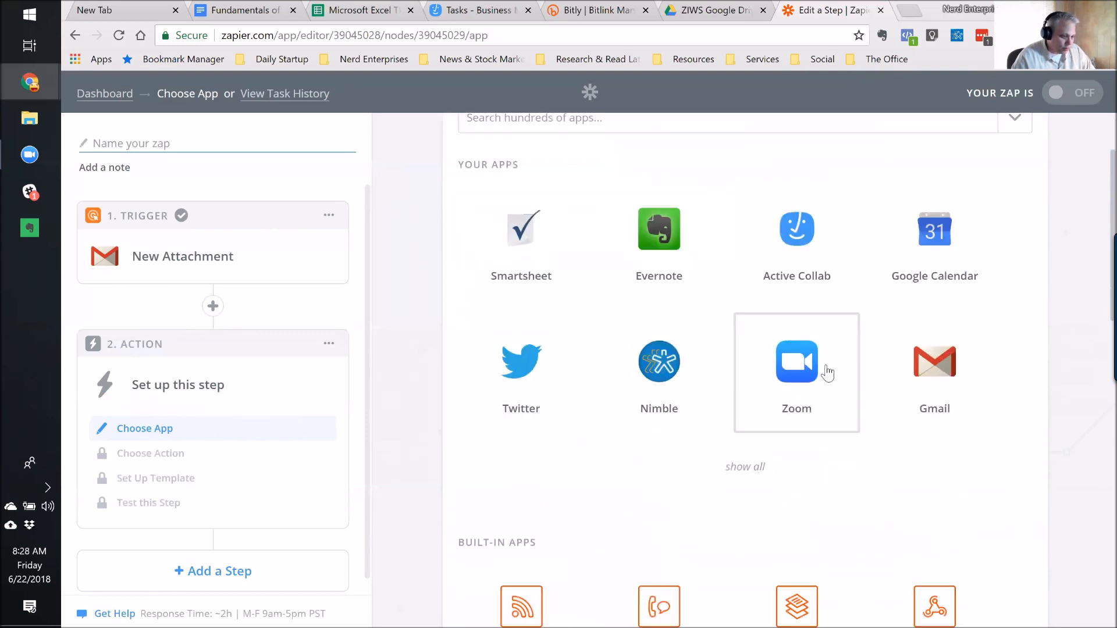
scroll(689, 256, "up", 2)
left_click(575, 212)
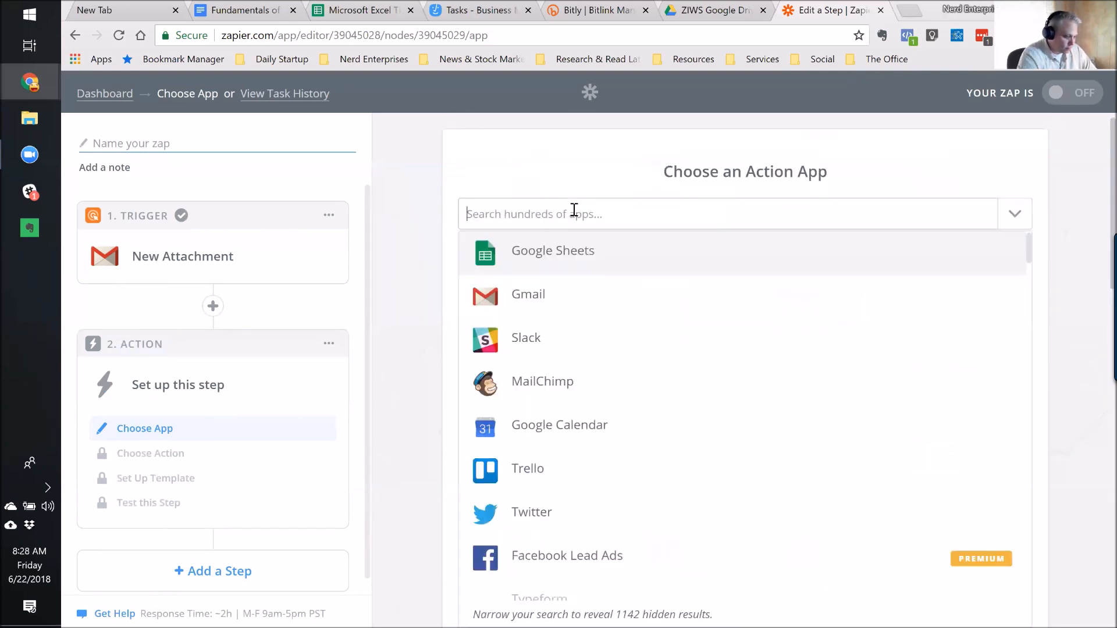
type("Goog")
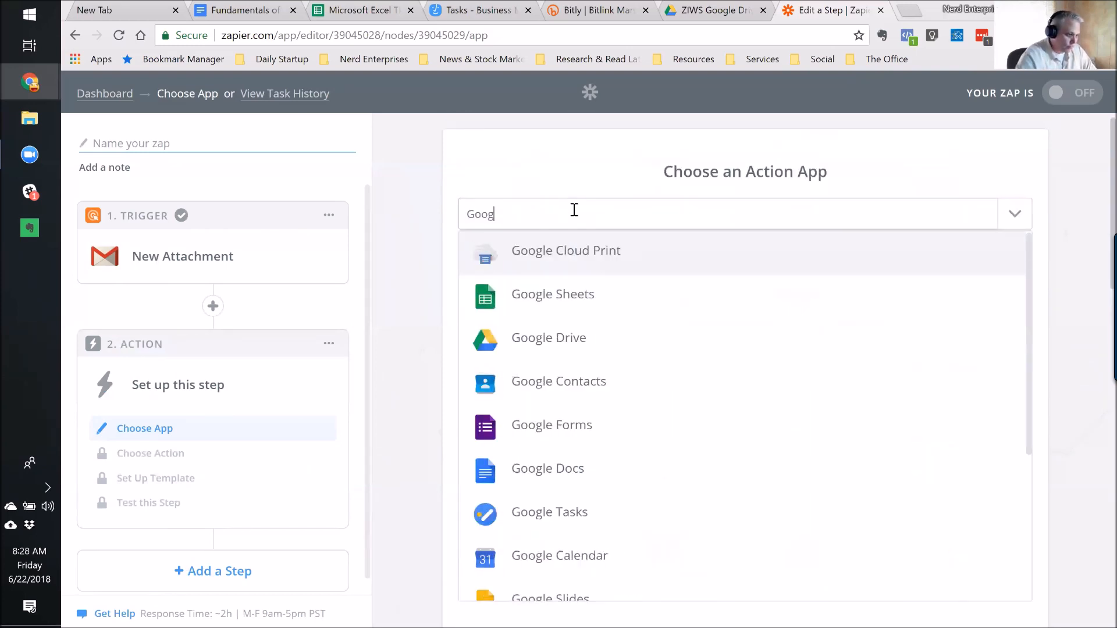
left_click(536, 335)
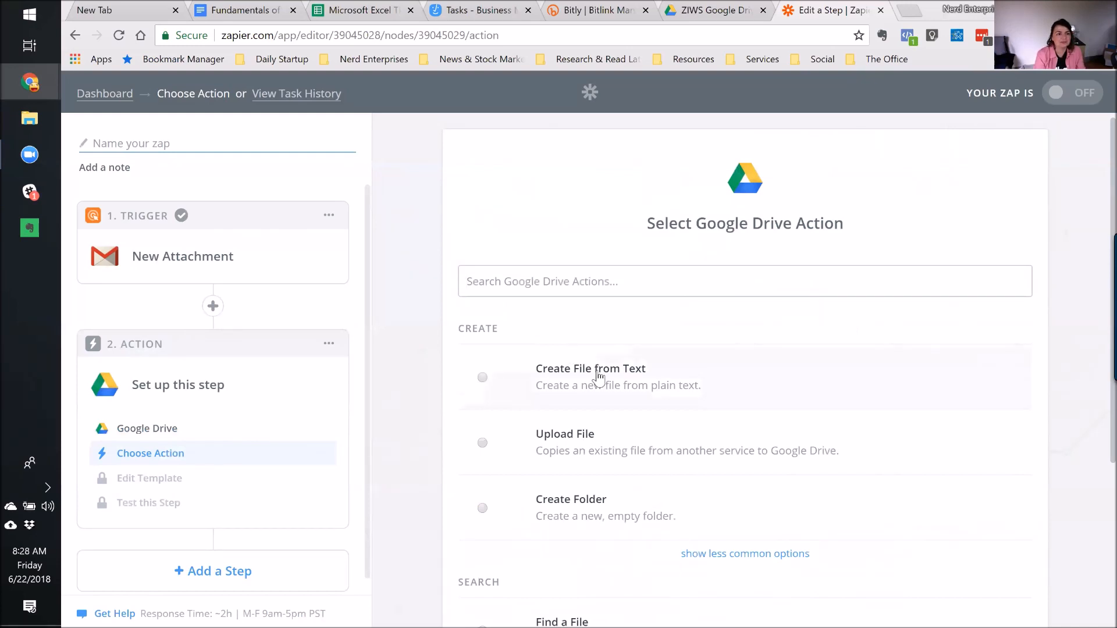
Choose Upload File from the less common Google Drive actions and save it.
scroll(616, 343, "down", 1)
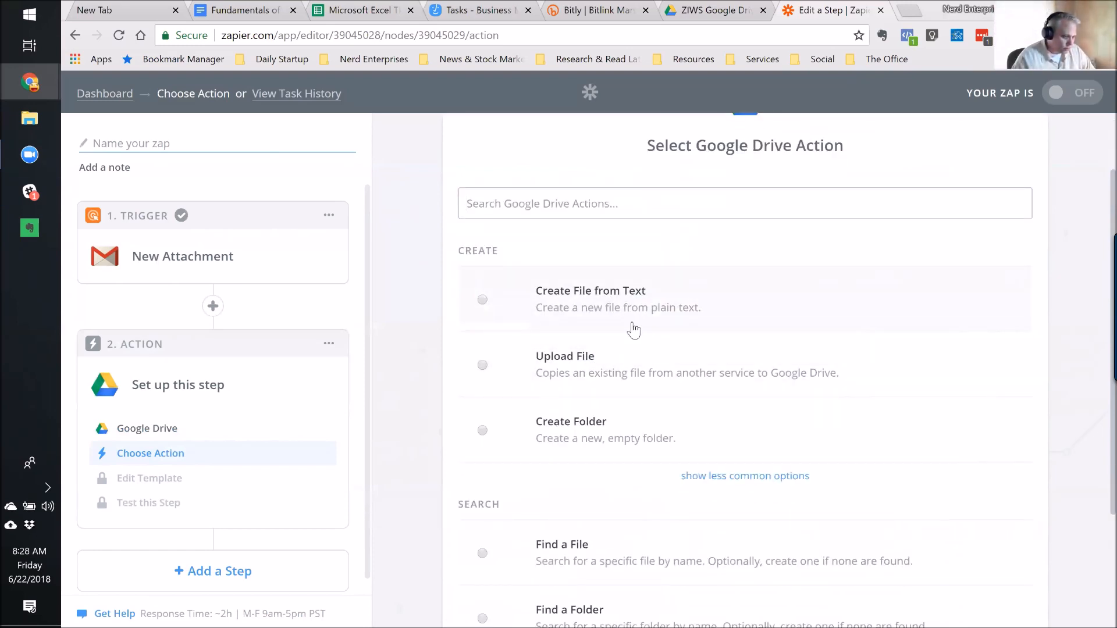
left_click(726, 479)
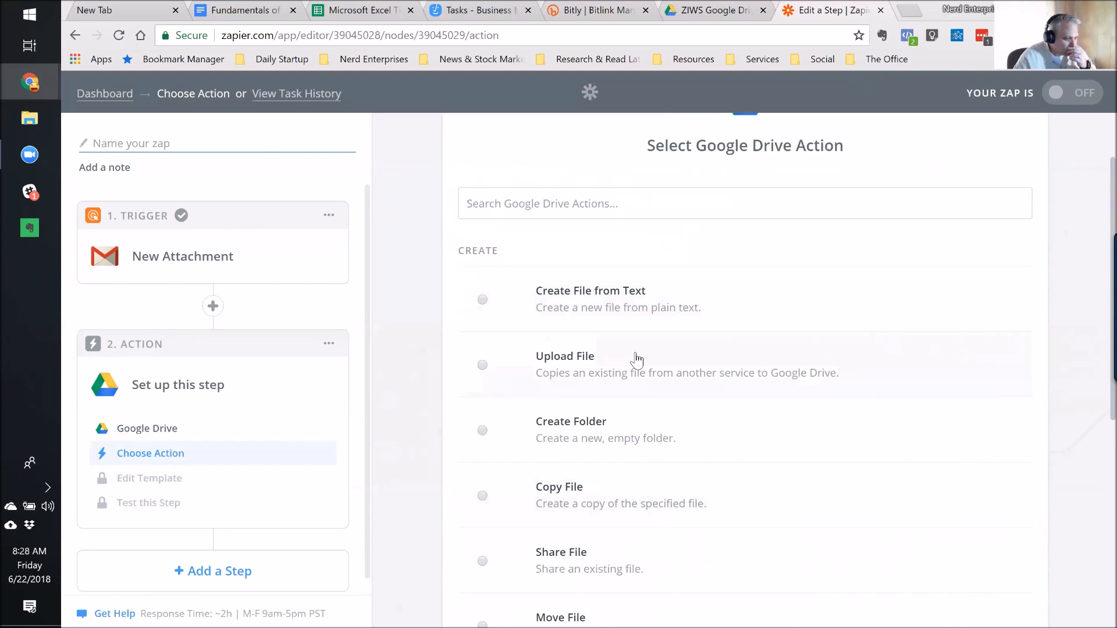
scroll(736, 346, "down", 2)
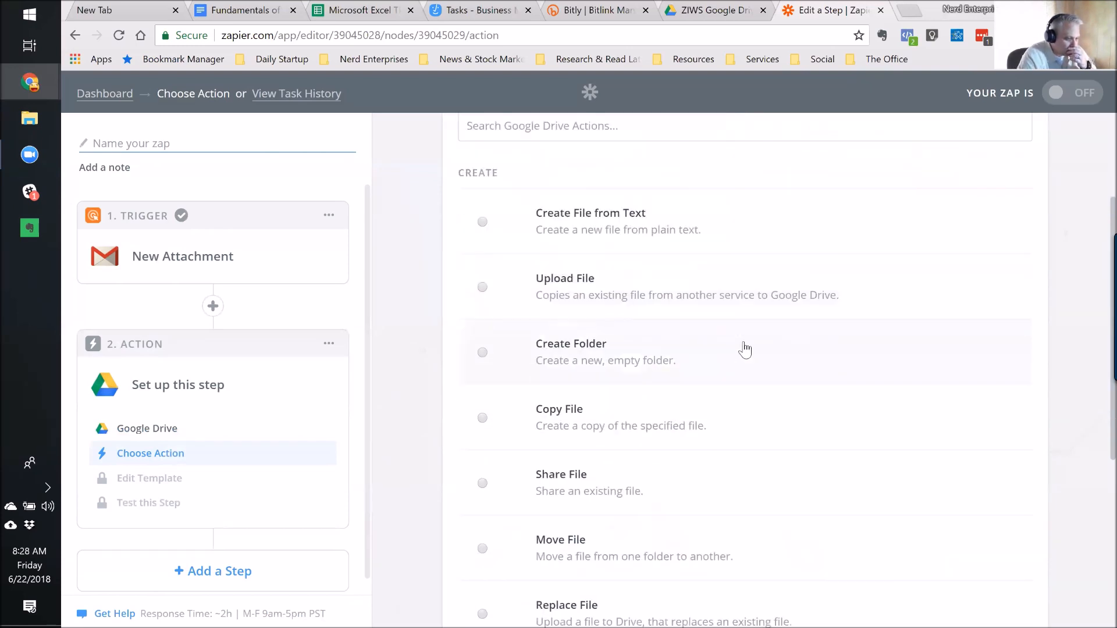
scroll(684, 368, "down", 4)
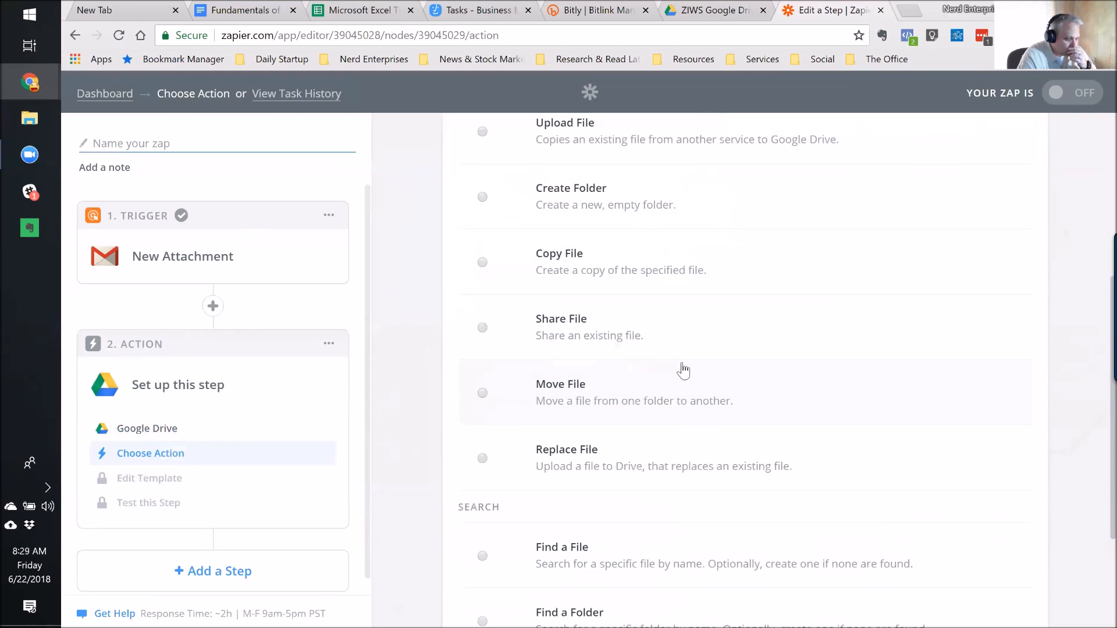
scroll(684, 370, "up", 4)
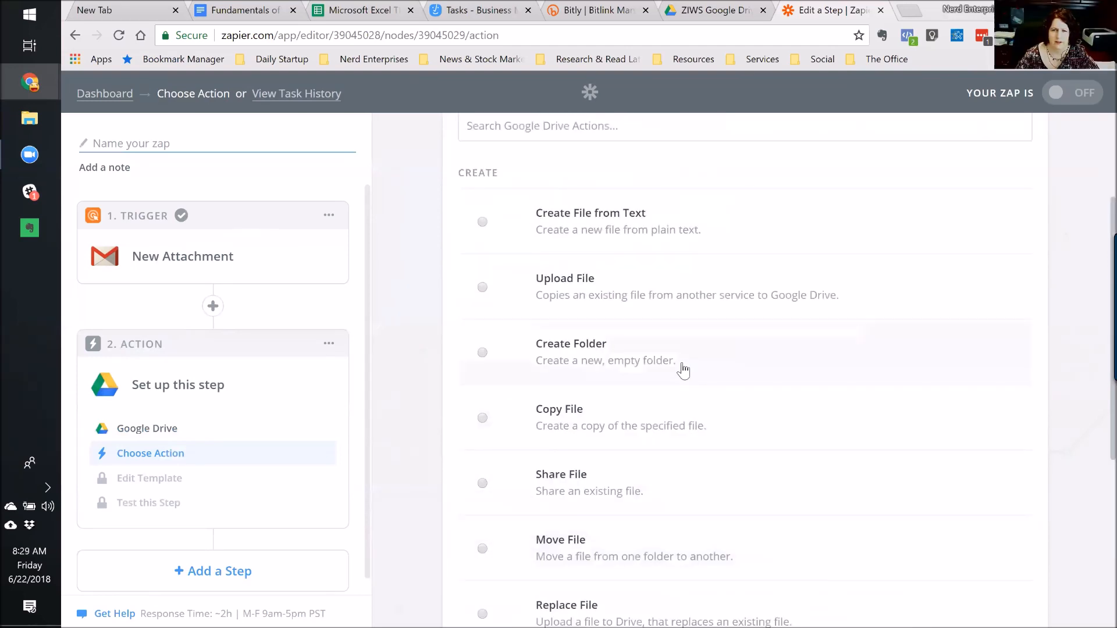
left_click(695, 300)
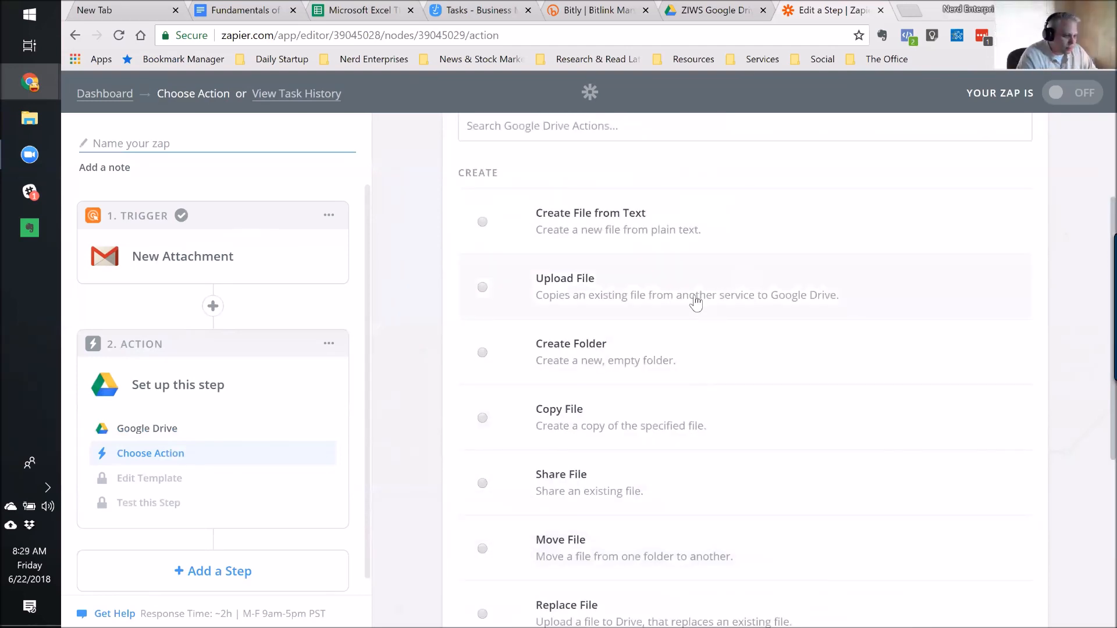
scroll(845, 469, "down", 6)
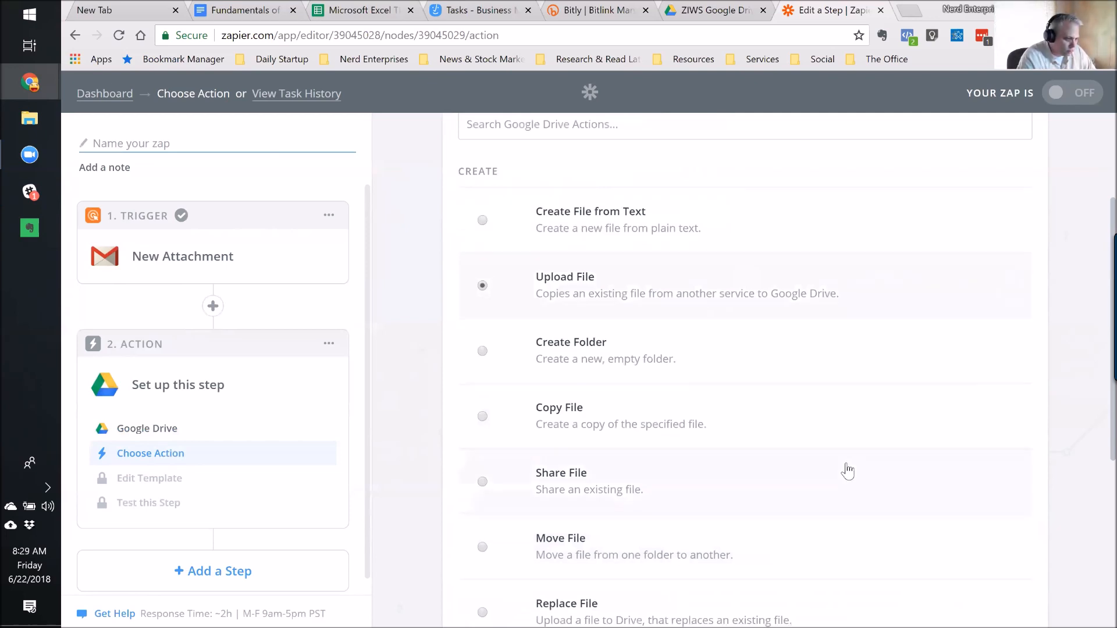
scroll(848, 469, "down", 2)
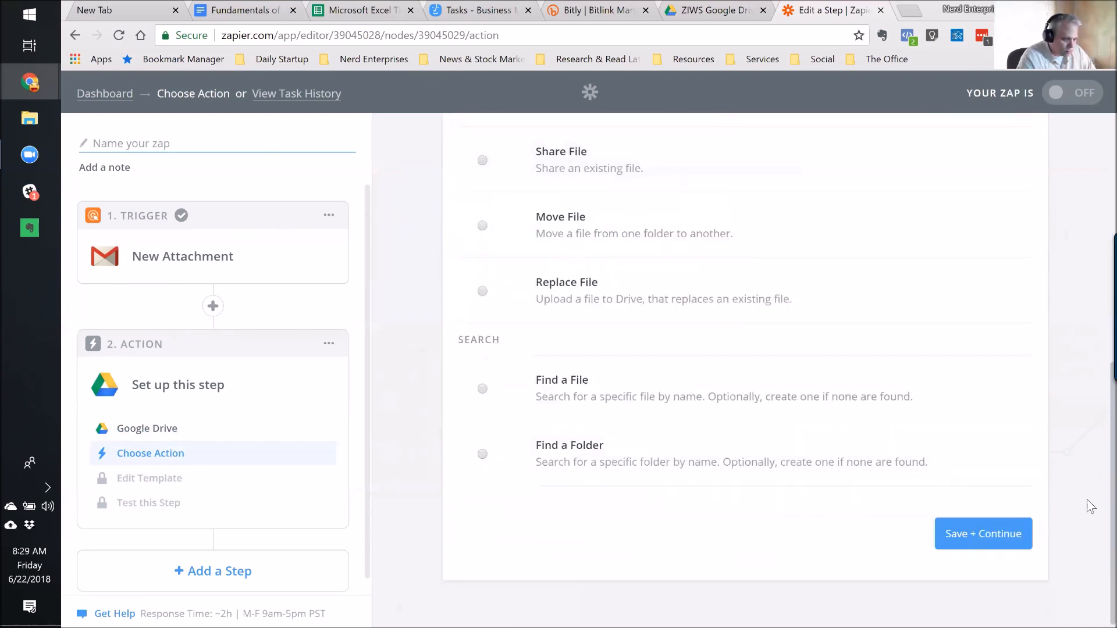
left_click(1001, 533)
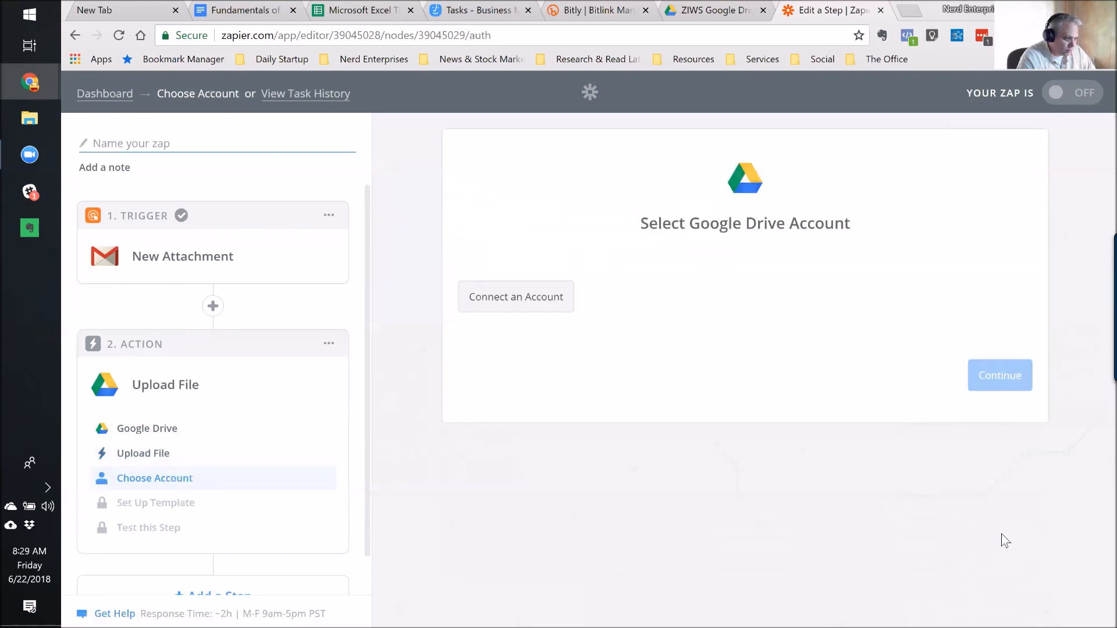
Connect the first Google account to Google Drive, allow Zapier access, and continue.
left_click(520, 307)
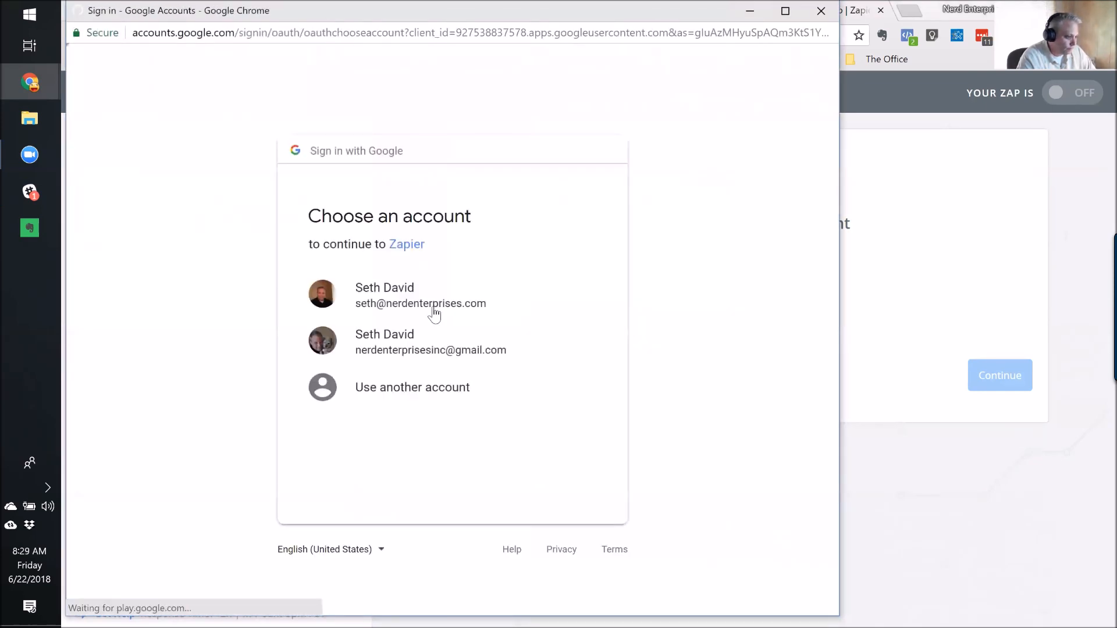
left_click(434, 311)
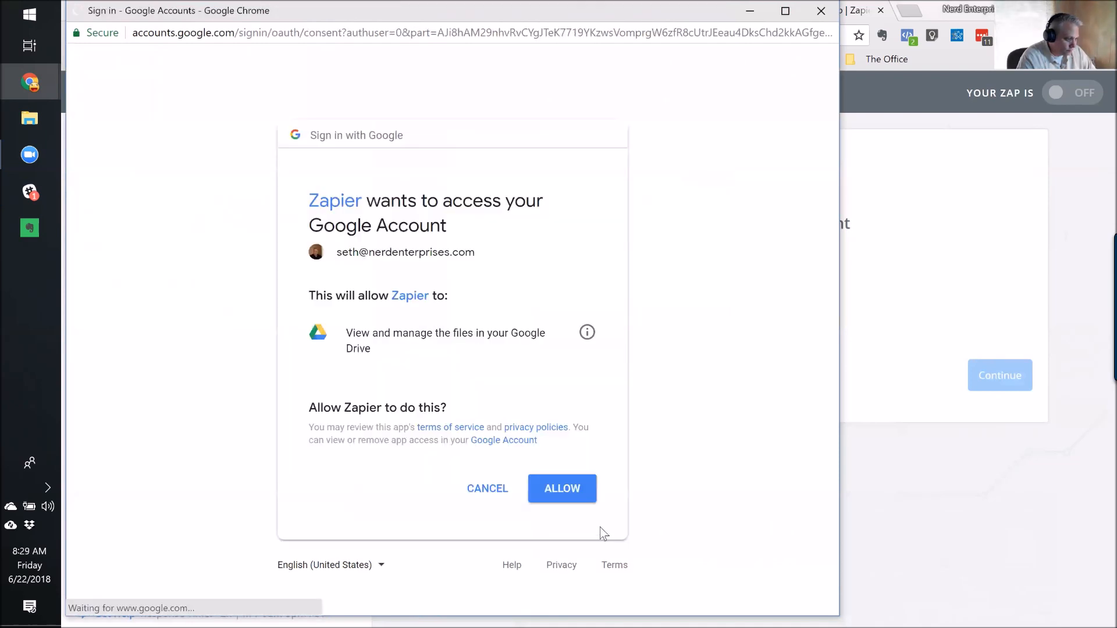
left_click(561, 484)
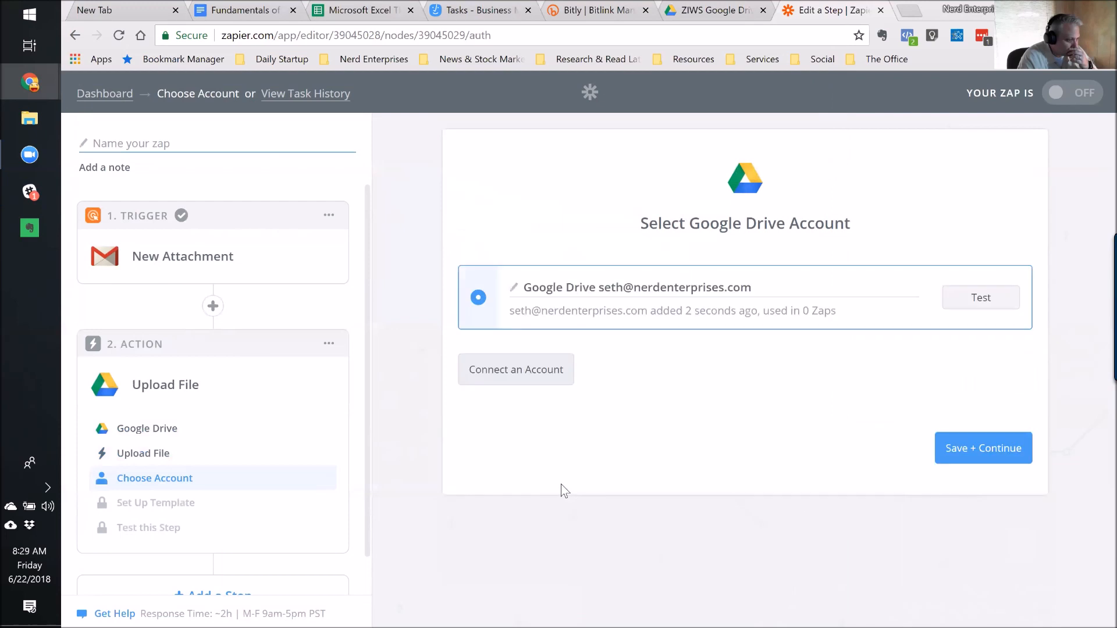
left_click(1010, 453)
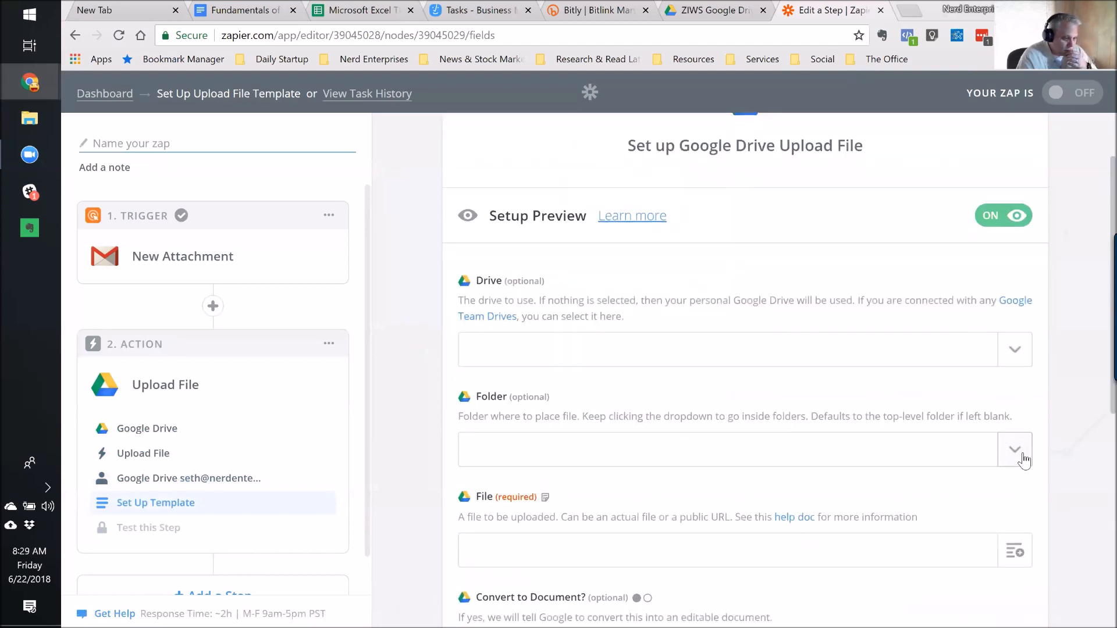
left_click(1024, 461)
type("ziws")
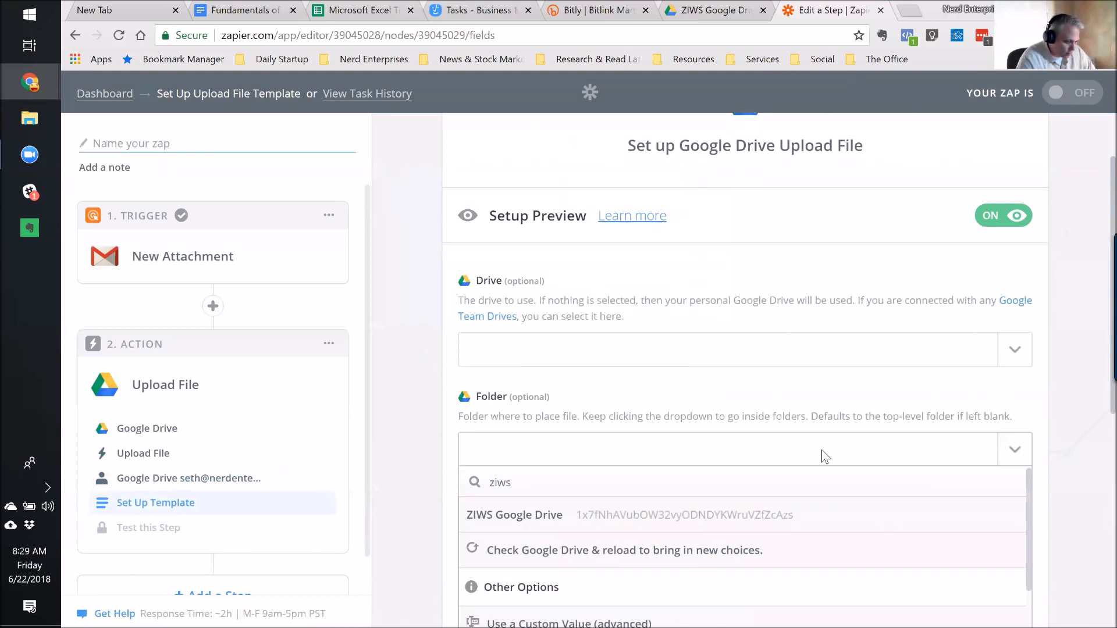
scroll(825, 453, "down", 1)
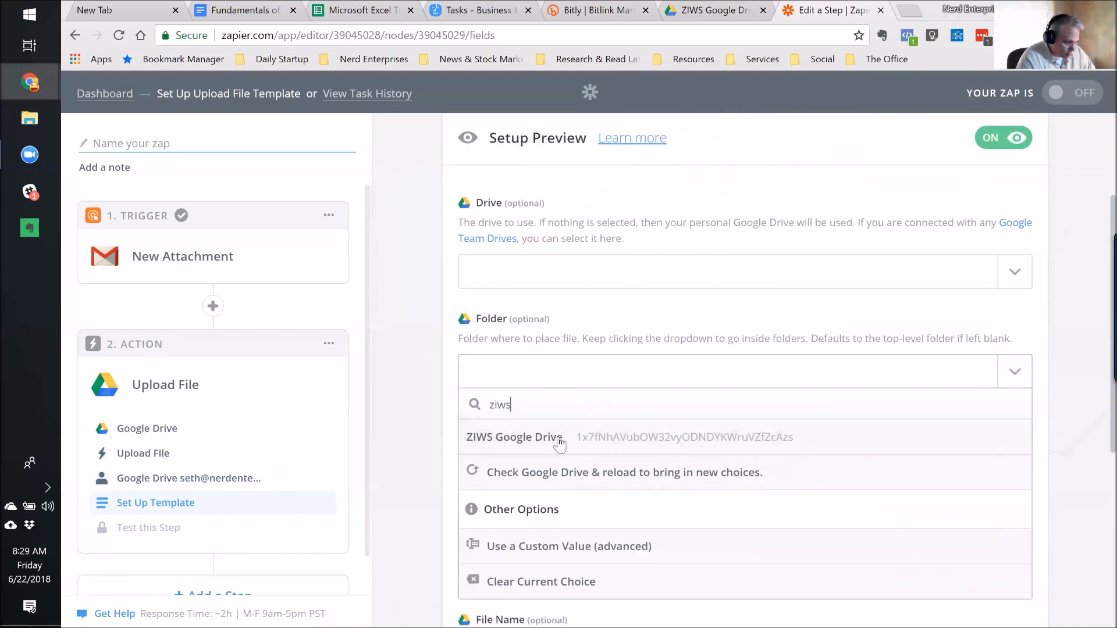
left_click(528, 443)
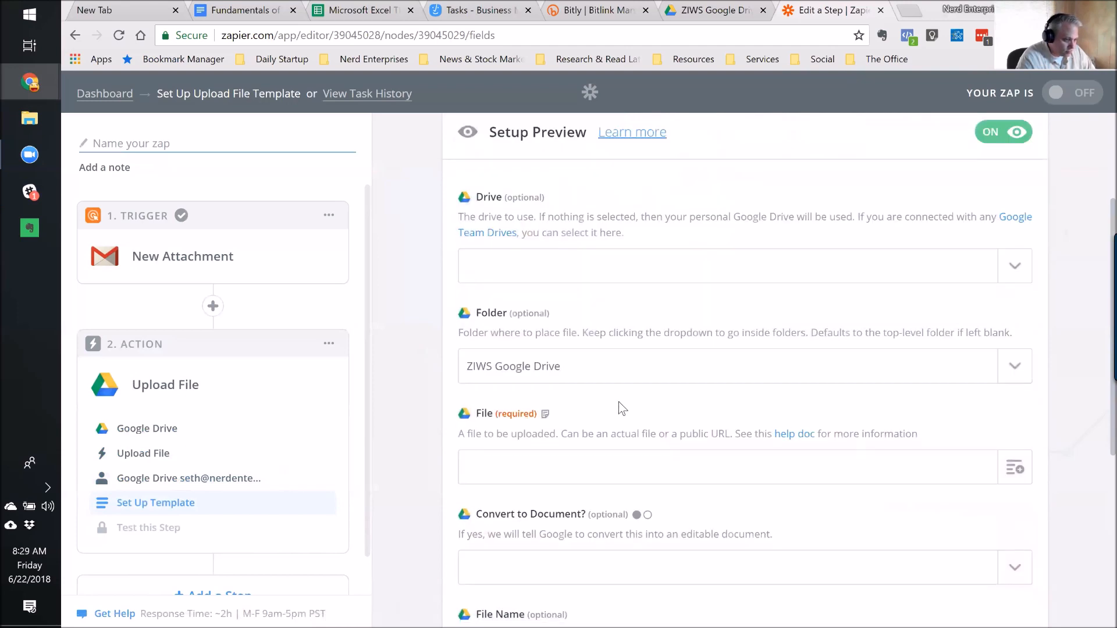
scroll(619, 402, "down", 1)
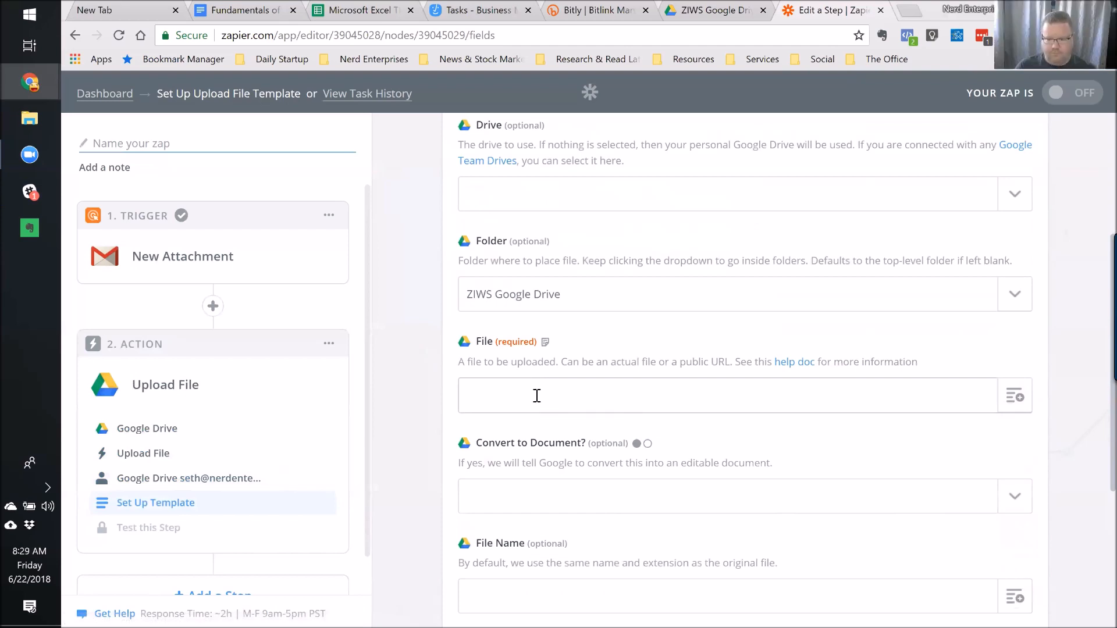
scroll(535, 395, "up", 3)
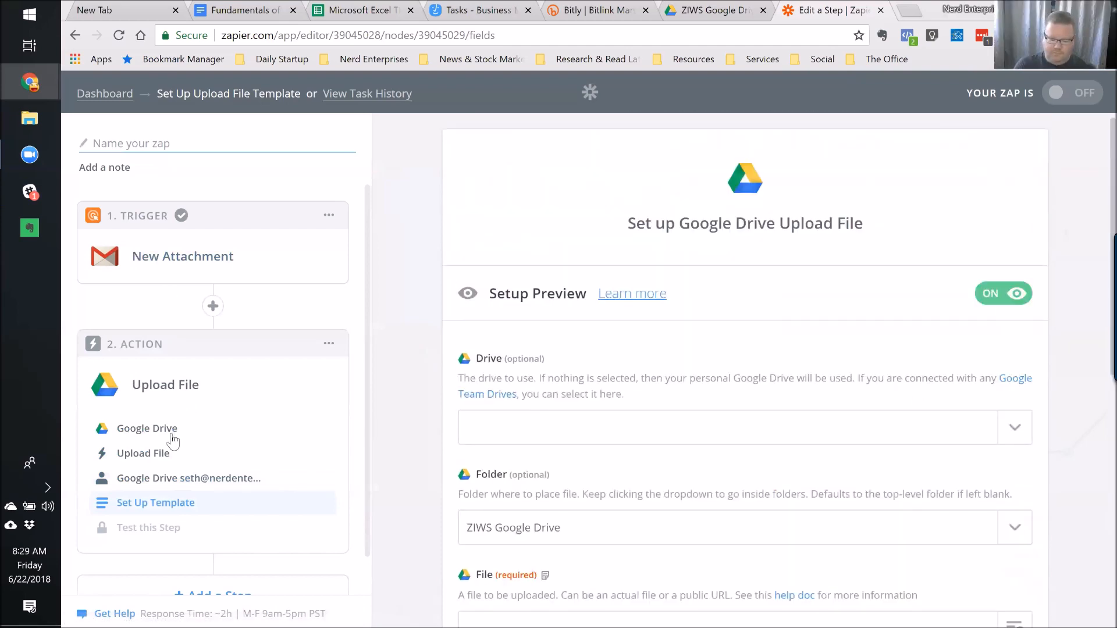
Reopen the Google Drive action list and select Copy File from the less common options.
left_click(147, 455)
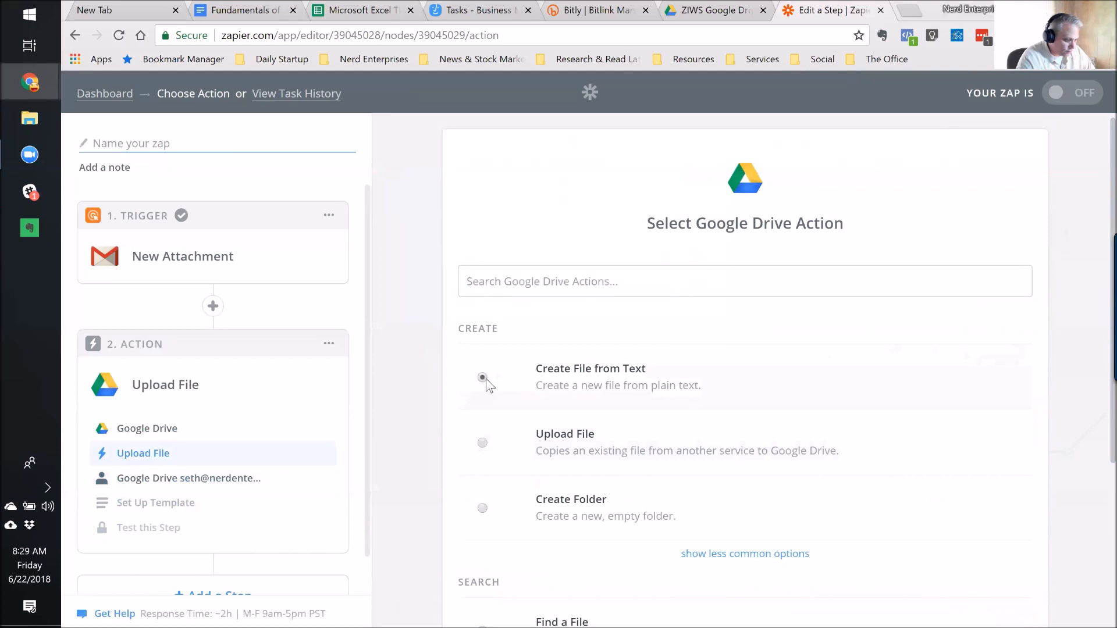
left_click(725, 558)
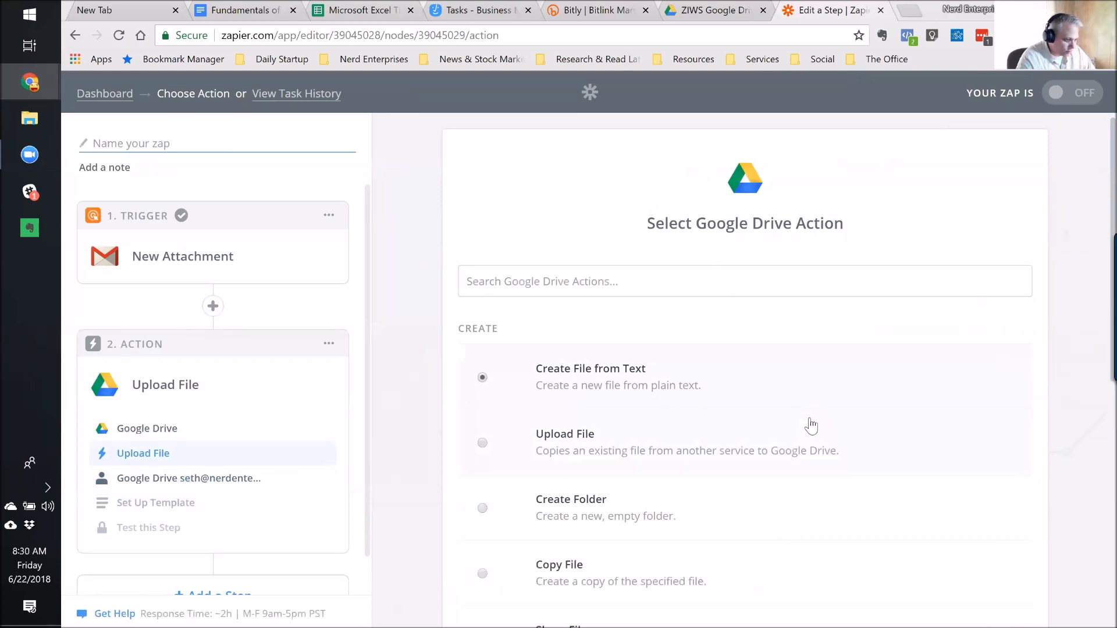
scroll(699, 378, "down", 3)
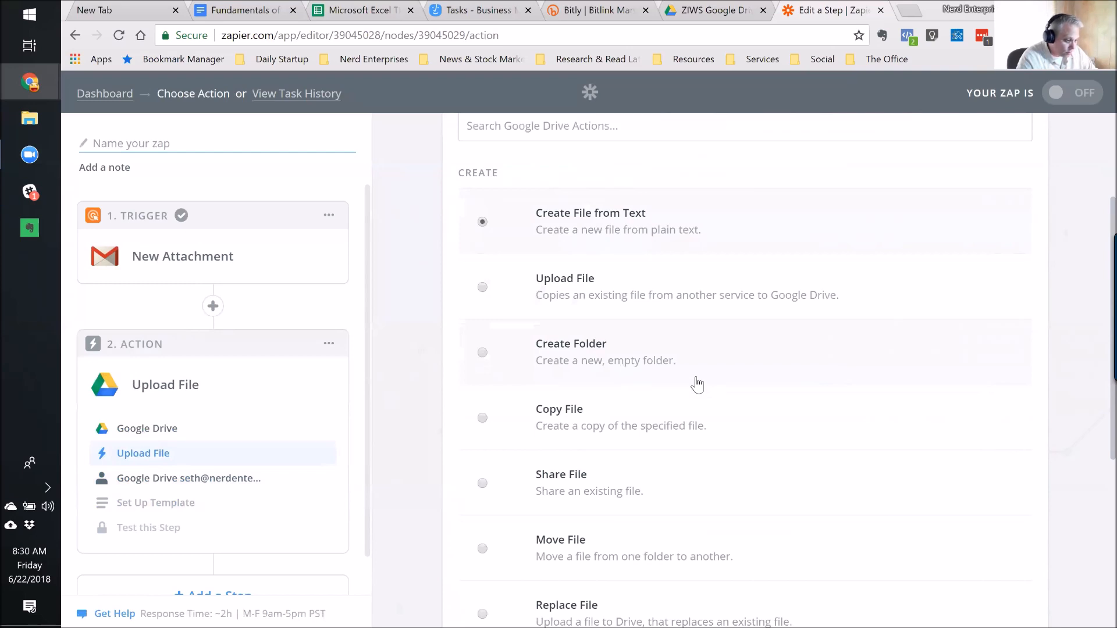
left_click(482, 419)
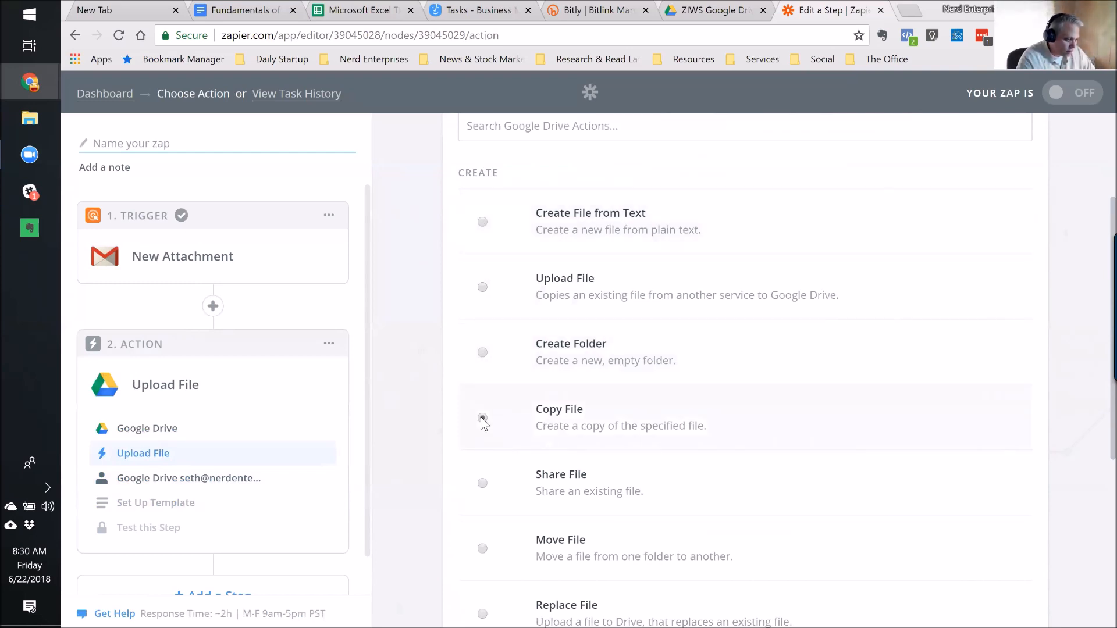
Expand the Gmail trigger step and open its options.
scroll(602, 446, "down", 1)
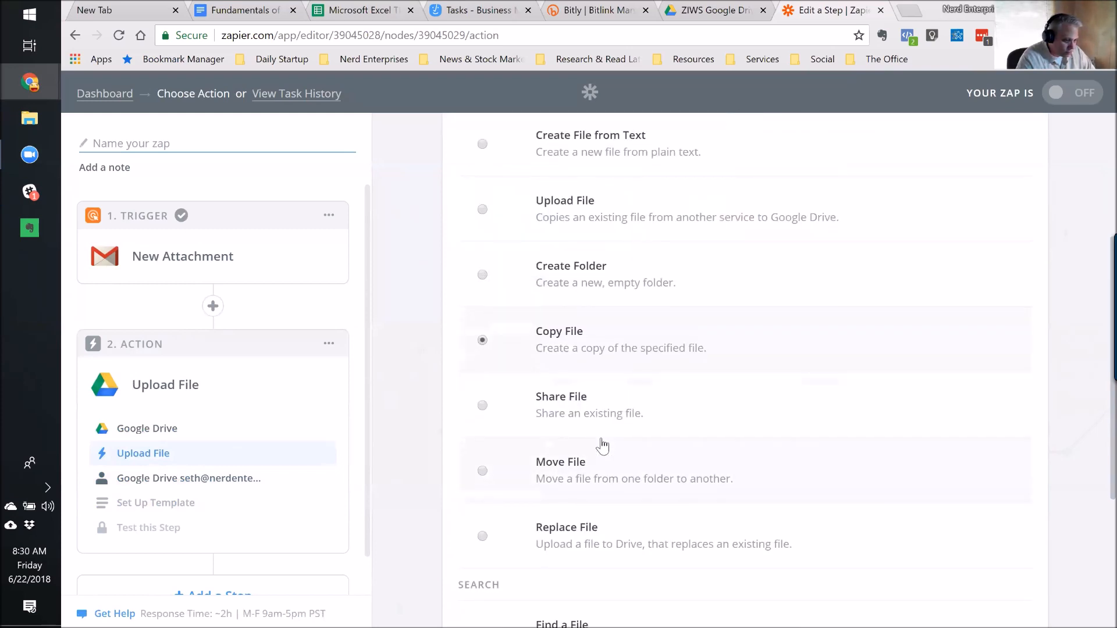
scroll(602, 446, "down", 1)
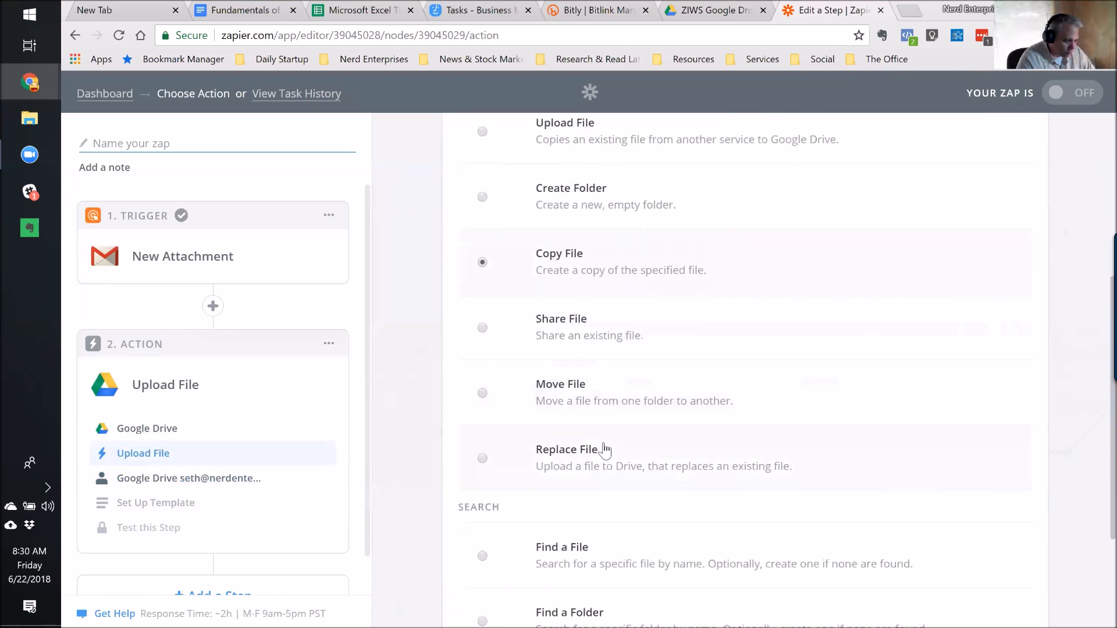
scroll(780, 469, "down", 2)
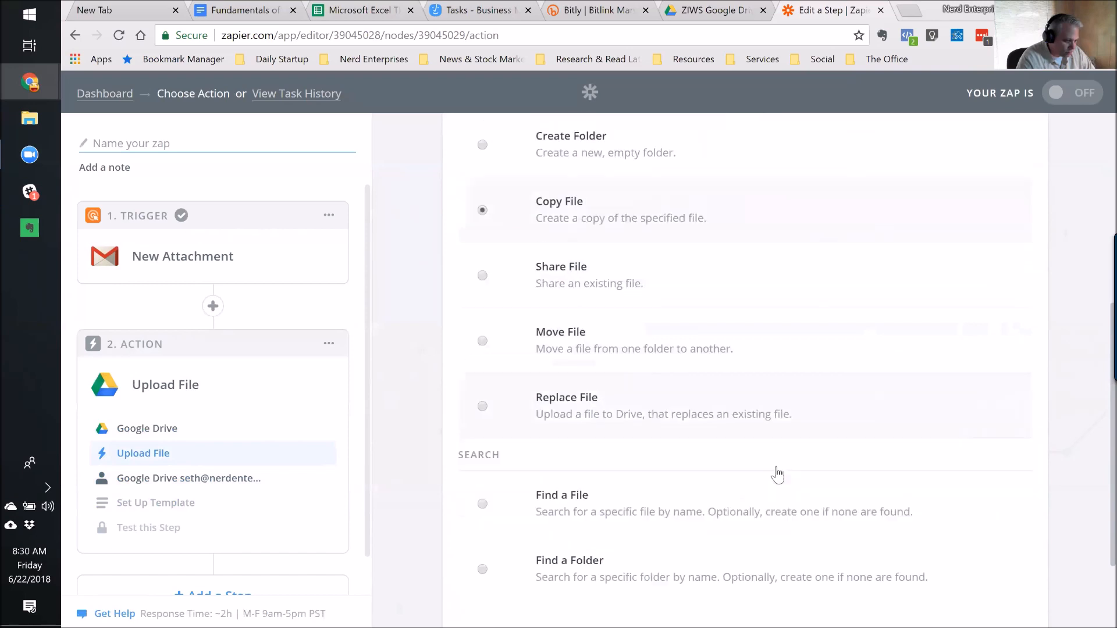
scroll(775, 480, "up", 6)
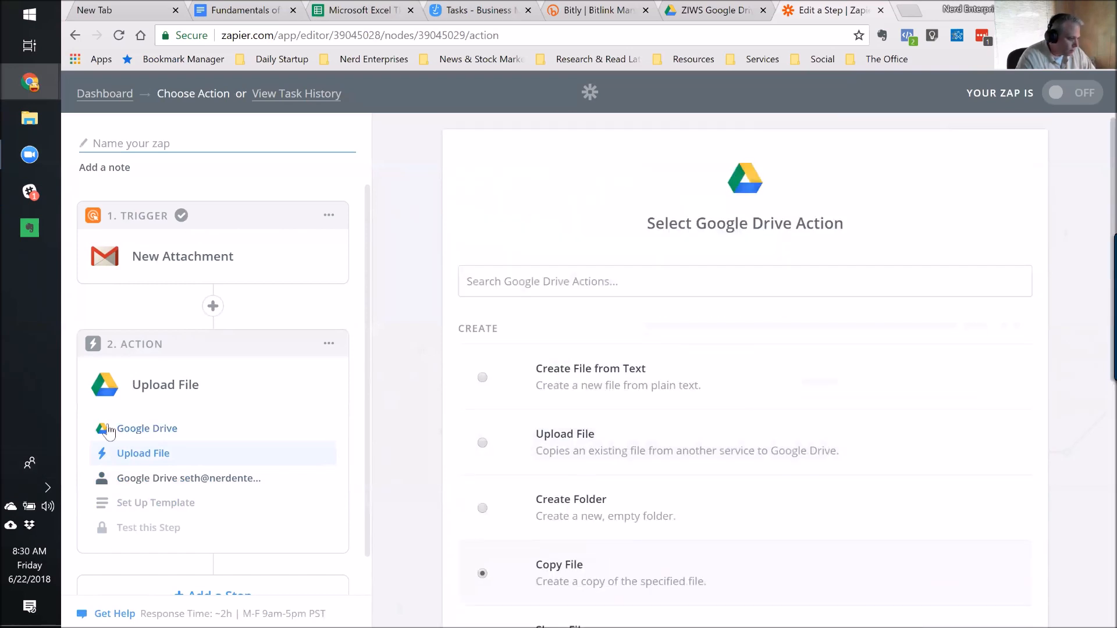
left_click(157, 257)
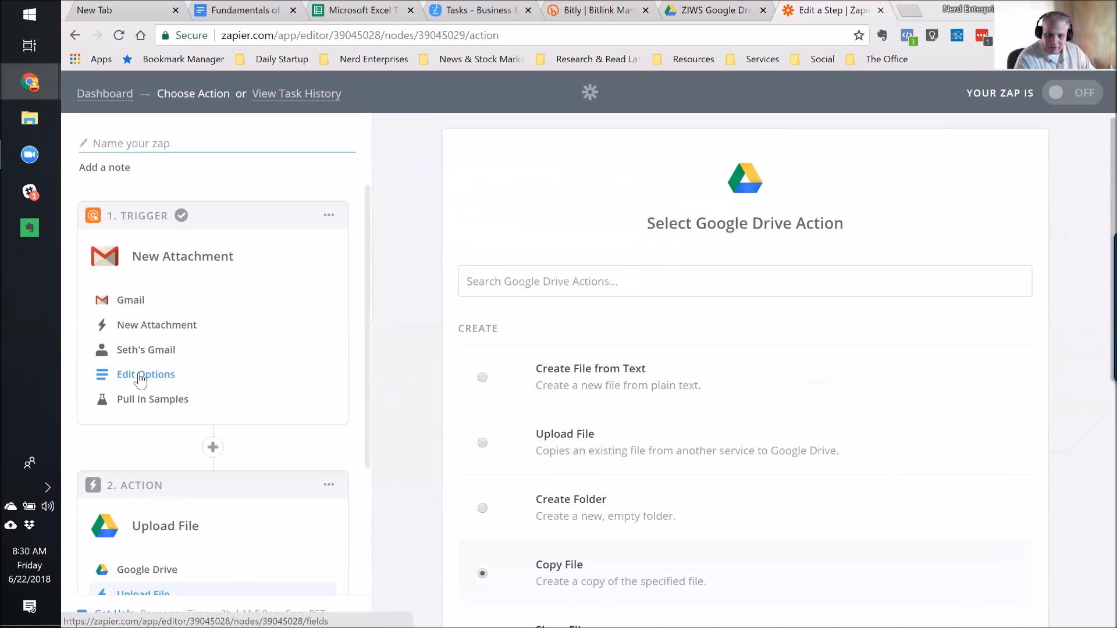
left_click(121, 381)
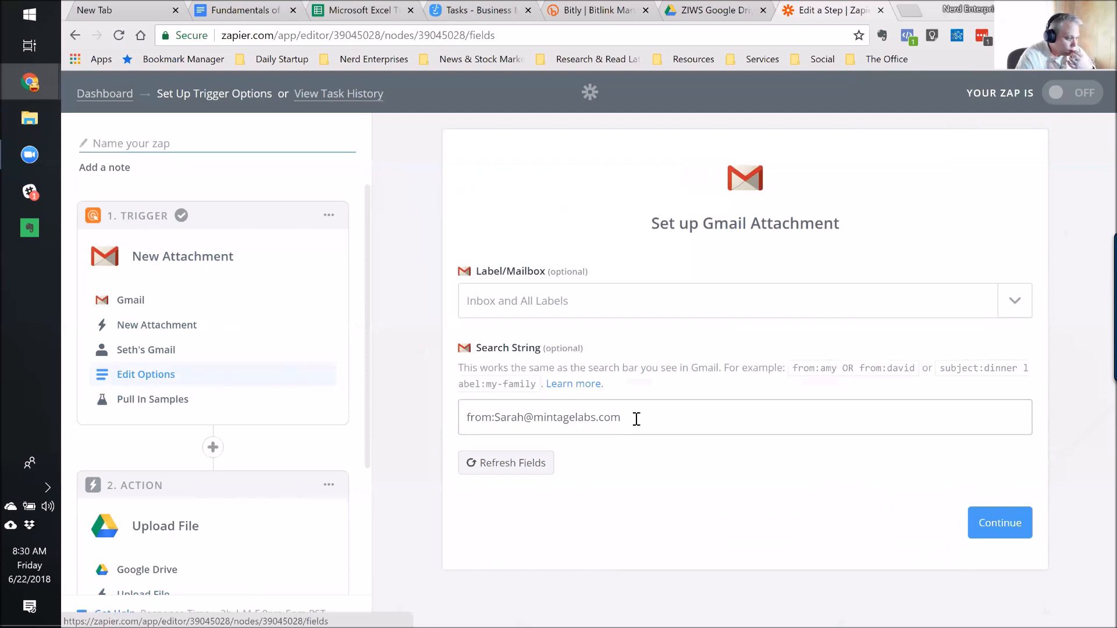
Expand the Google Drive Upload File action step in the left panel.
scroll(175, 465, "down", 3)
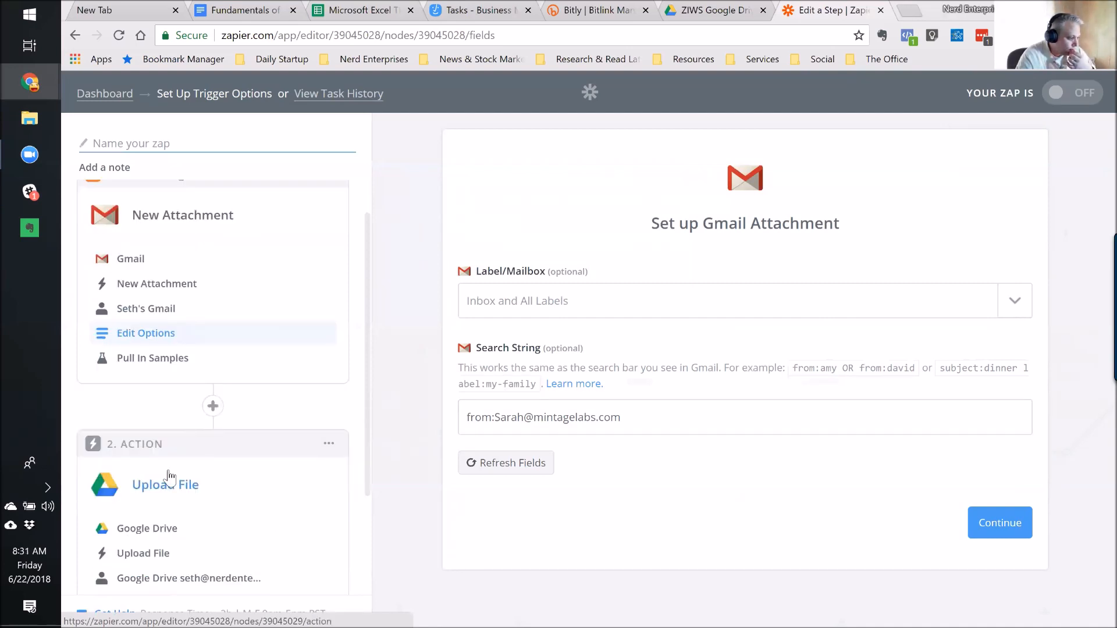
scroll(169, 368, "up", 3)
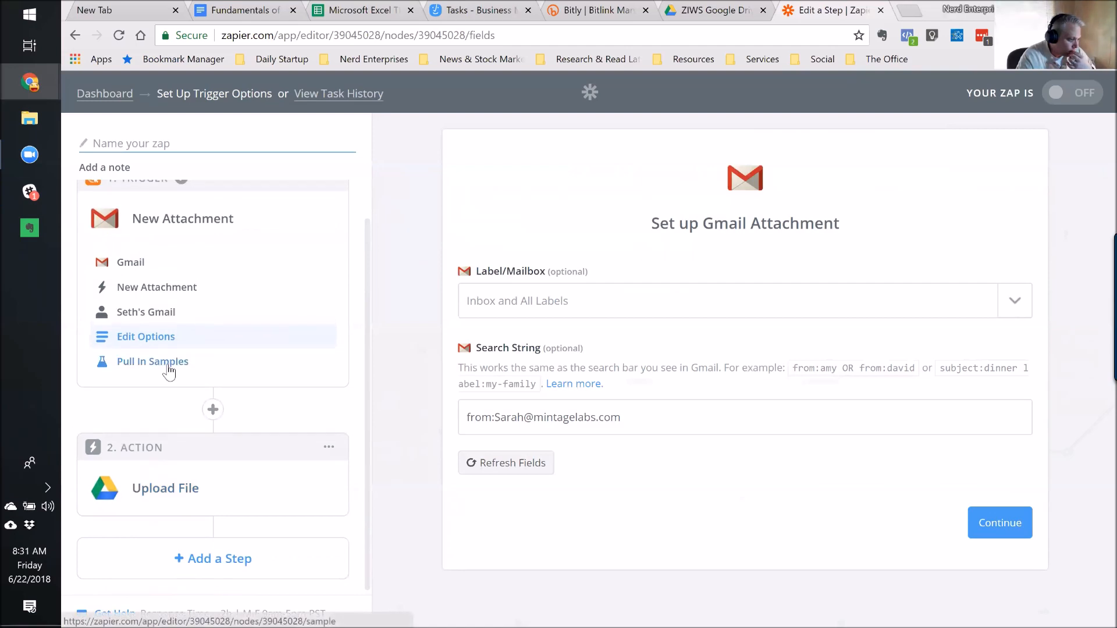
left_click(146, 490)
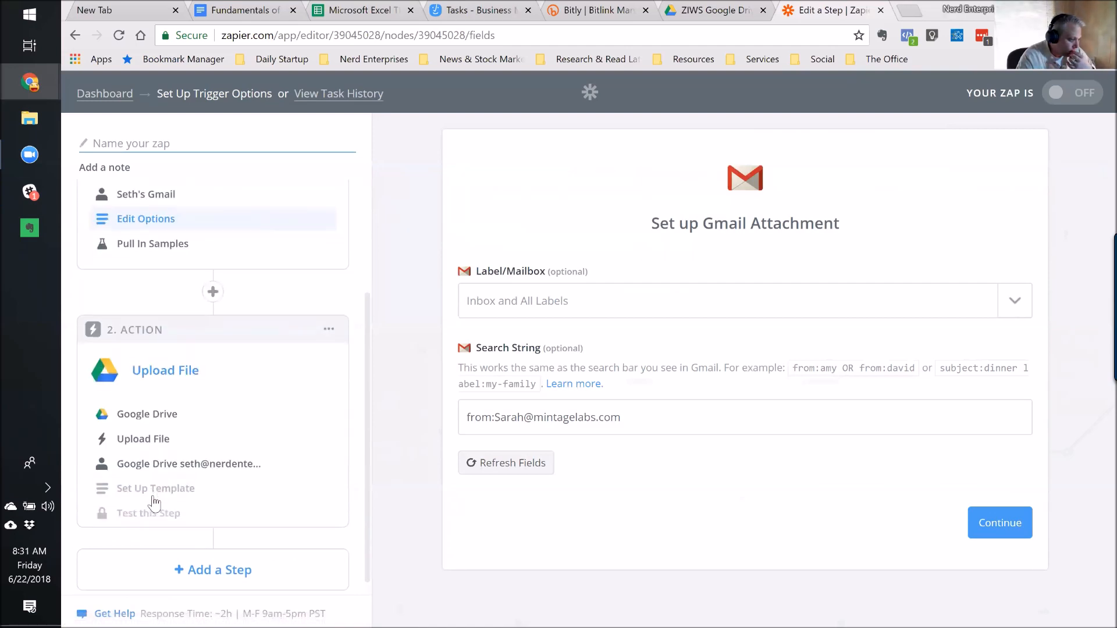
Reopen the Google Drive actions and try Move File, then Upload File.
left_click(142, 440)
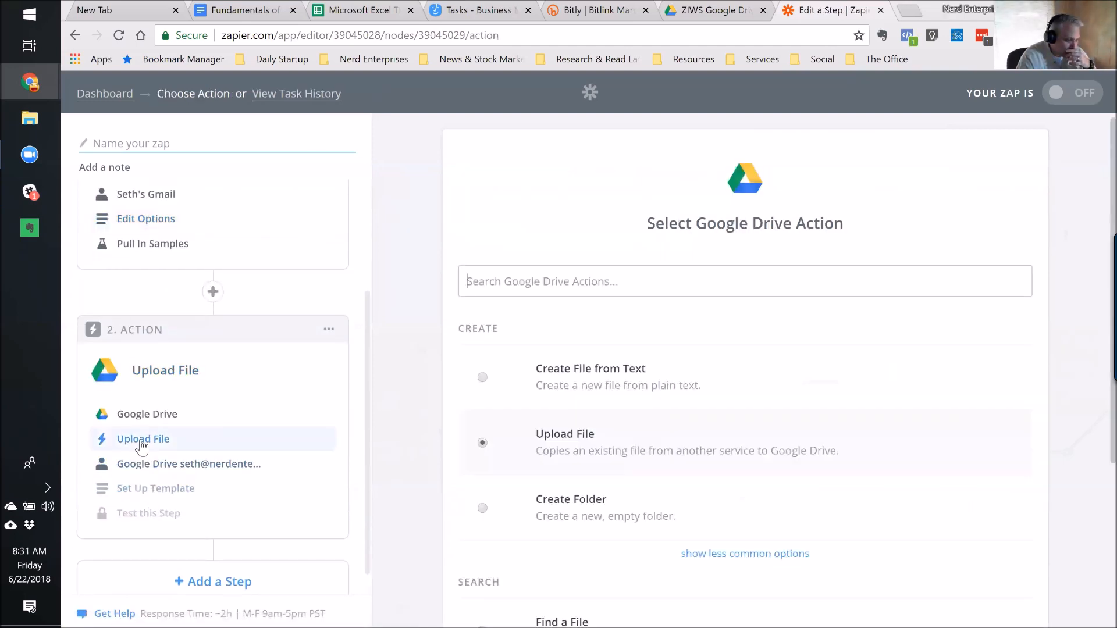
left_click(751, 555)
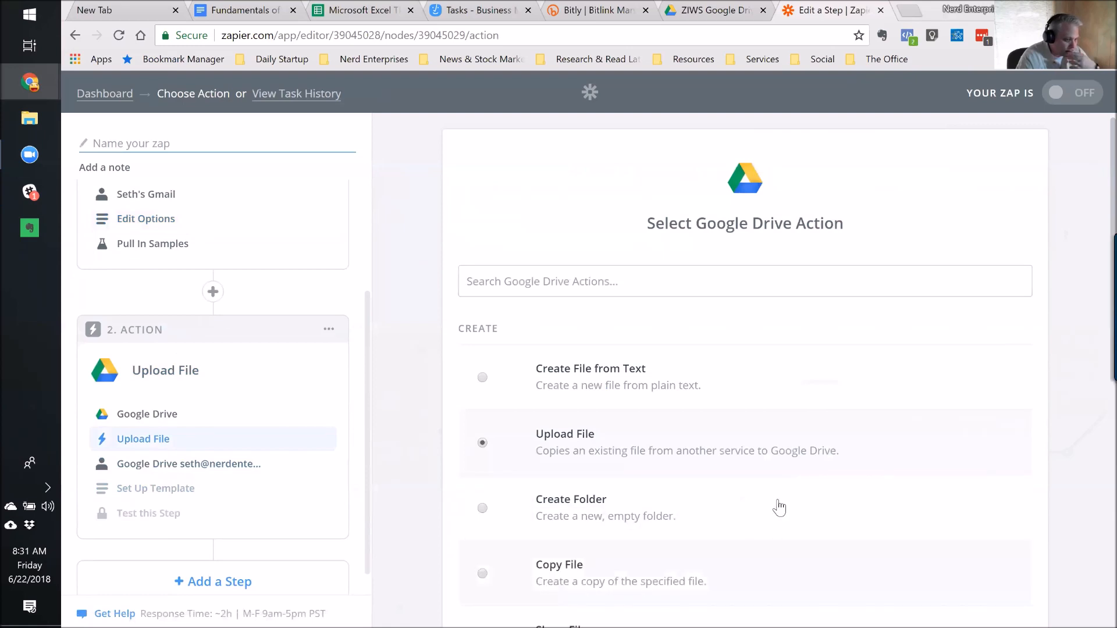
scroll(780, 508, "down", 4)
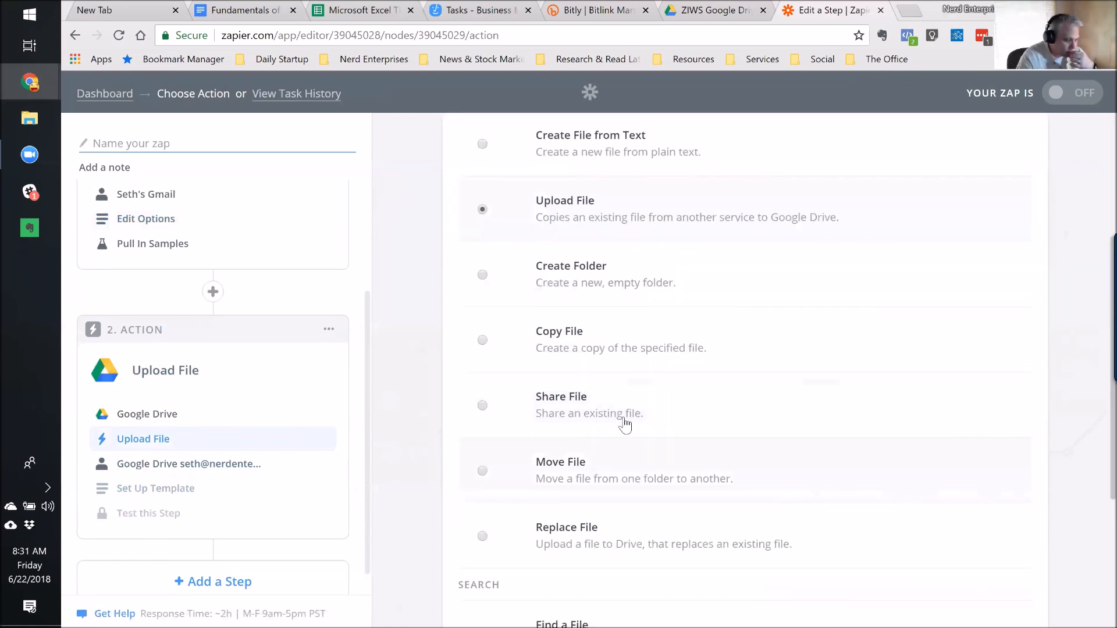
left_click(482, 471)
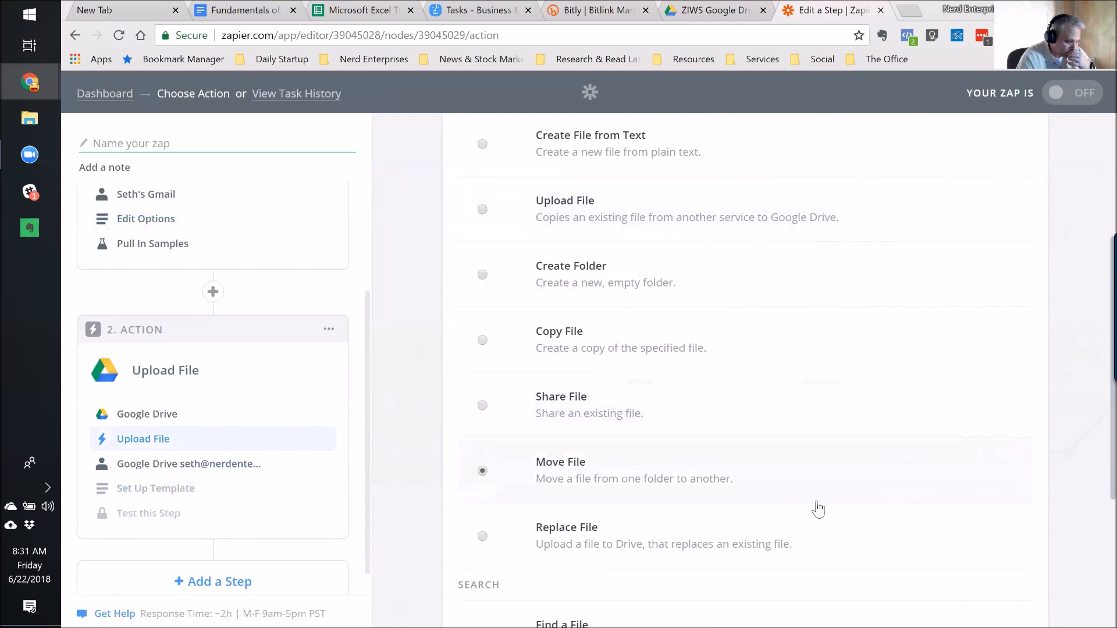
scroll(811, 516, "down", 3)
scroll(811, 515, "up", 5)
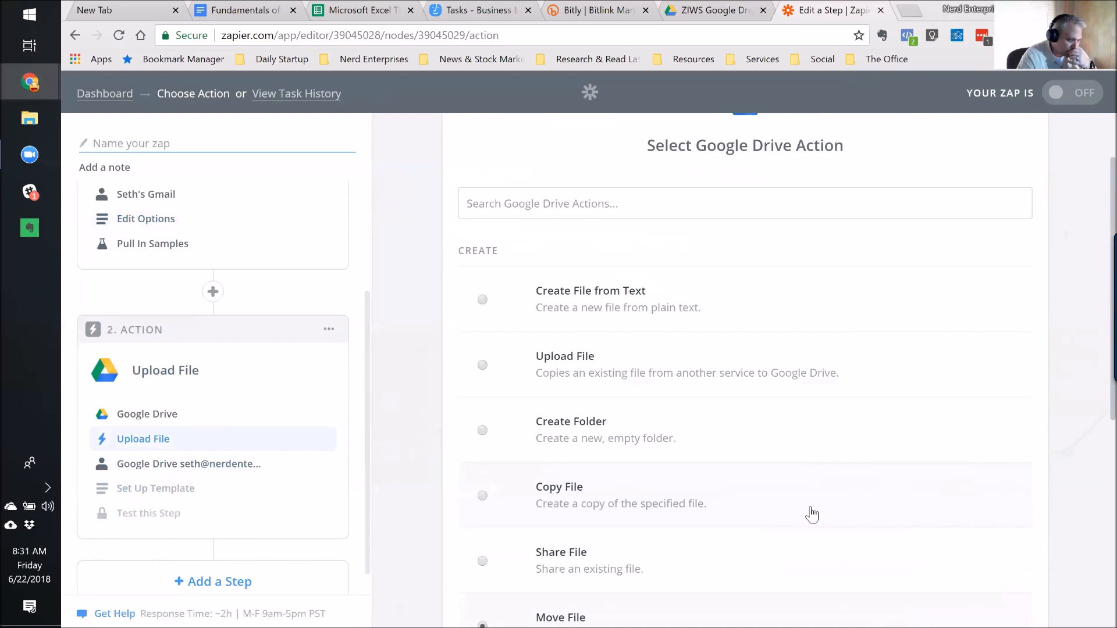
left_click(496, 373)
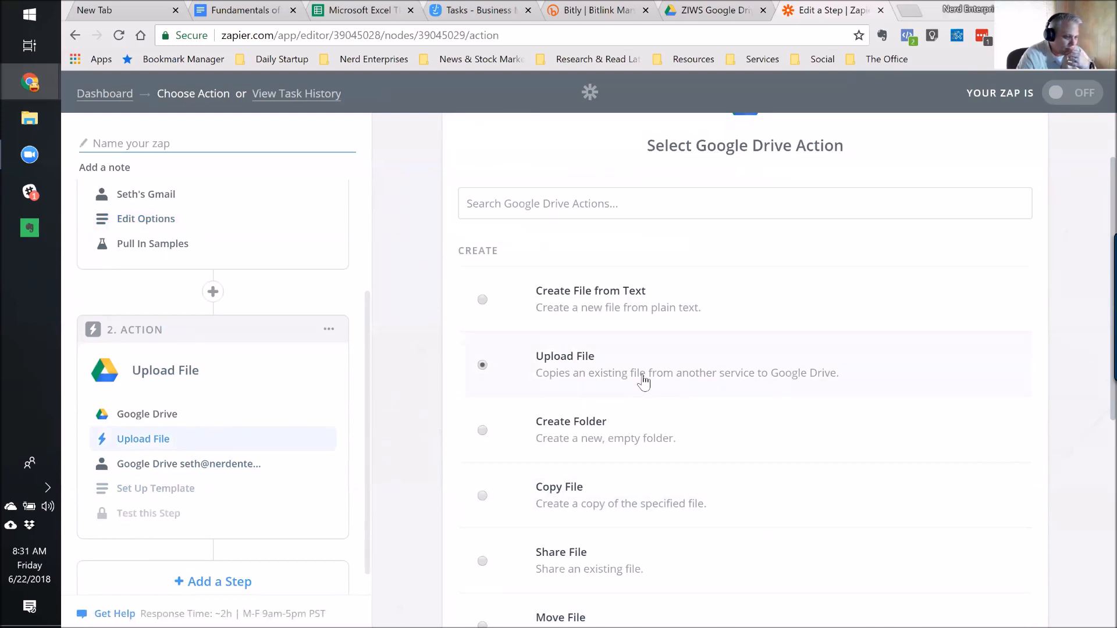
Select Create File from Text, save, and keep the connected Google Drive account.
left_click(492, 309)
scroll(692, 460, "down", 2)
scroll(704, 464, "down", 4)
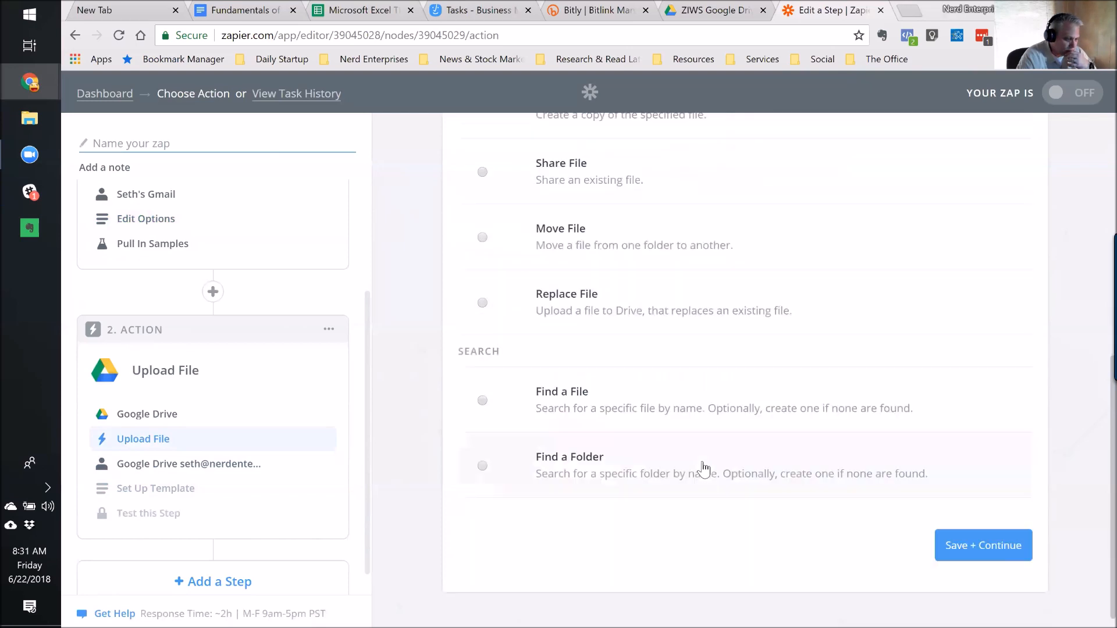
left_click(986, 535)
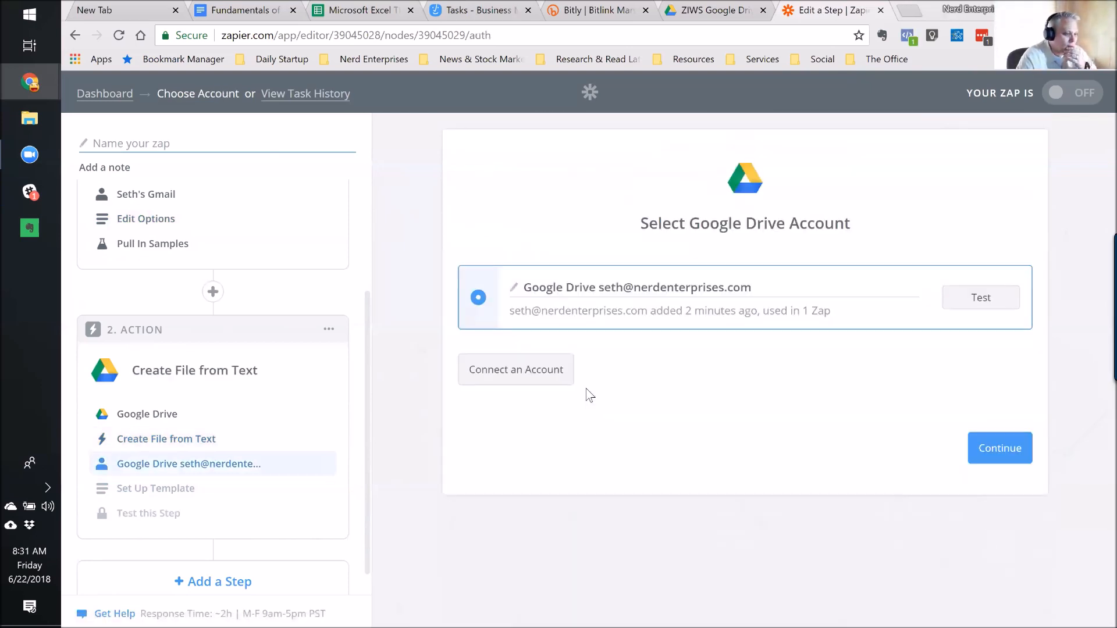
left_click(997, 460)
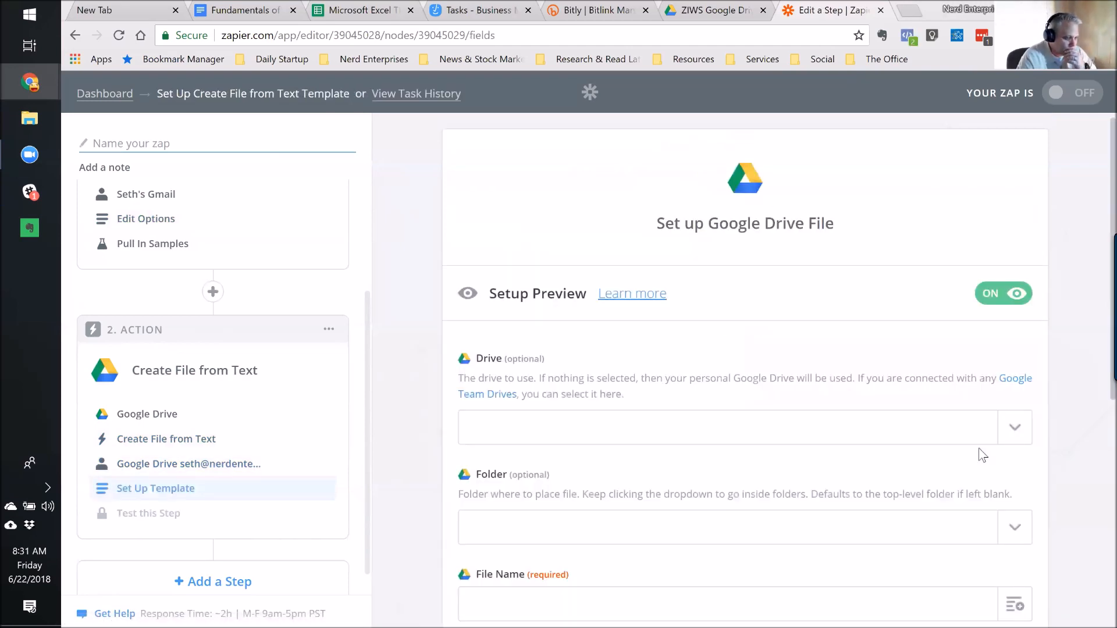
Set the Folder to ZIWS Google Drive via a 'ziws' search, then return to the action app page.
scroll(866, 476, "down", 3)
left_click(1024, 373)
type("ziws")
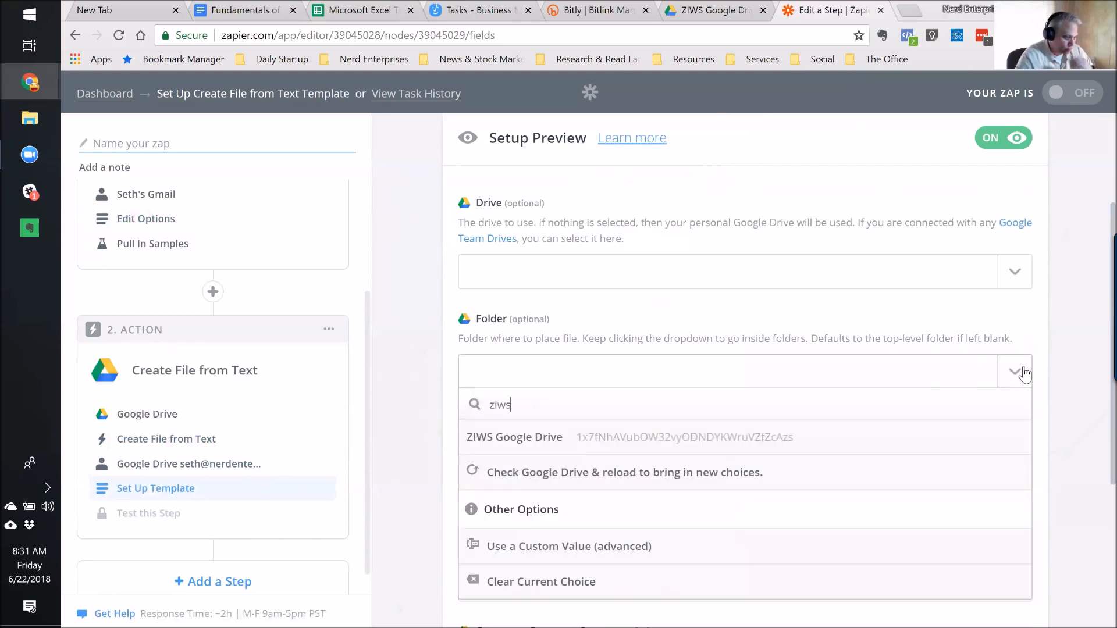
left_click(628, 445)
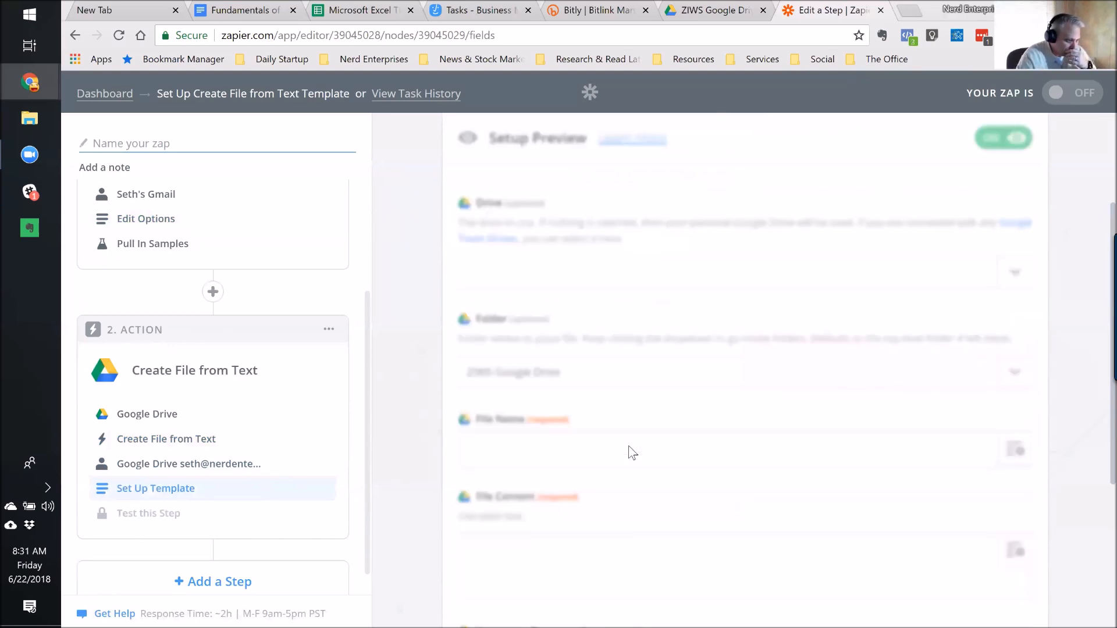
scroll(654, 494, "down", 3)
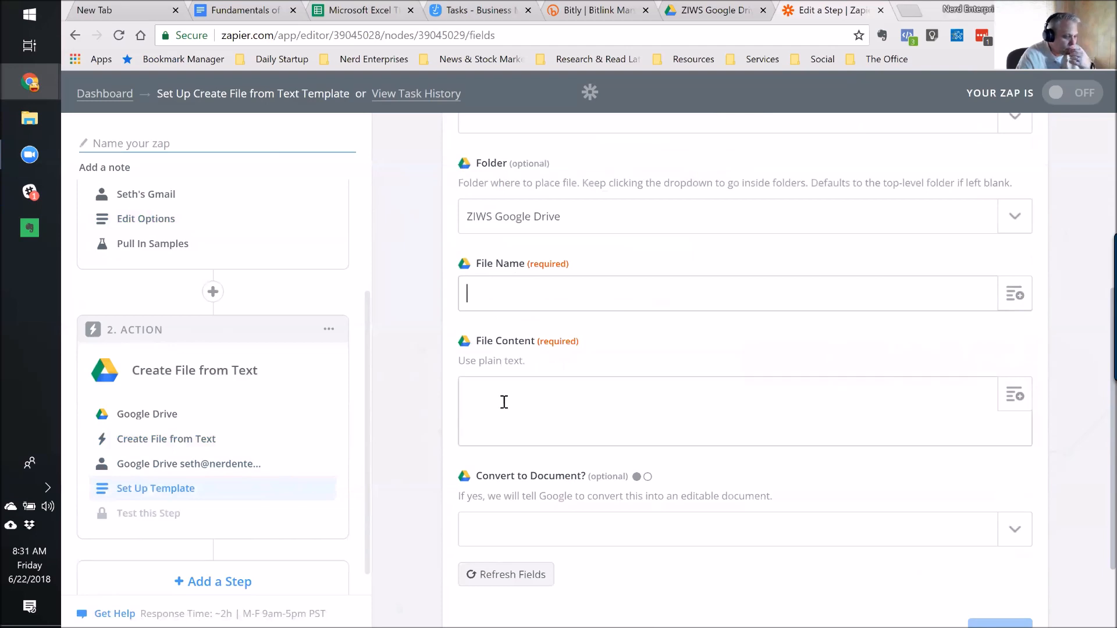
left_click(149, 415)
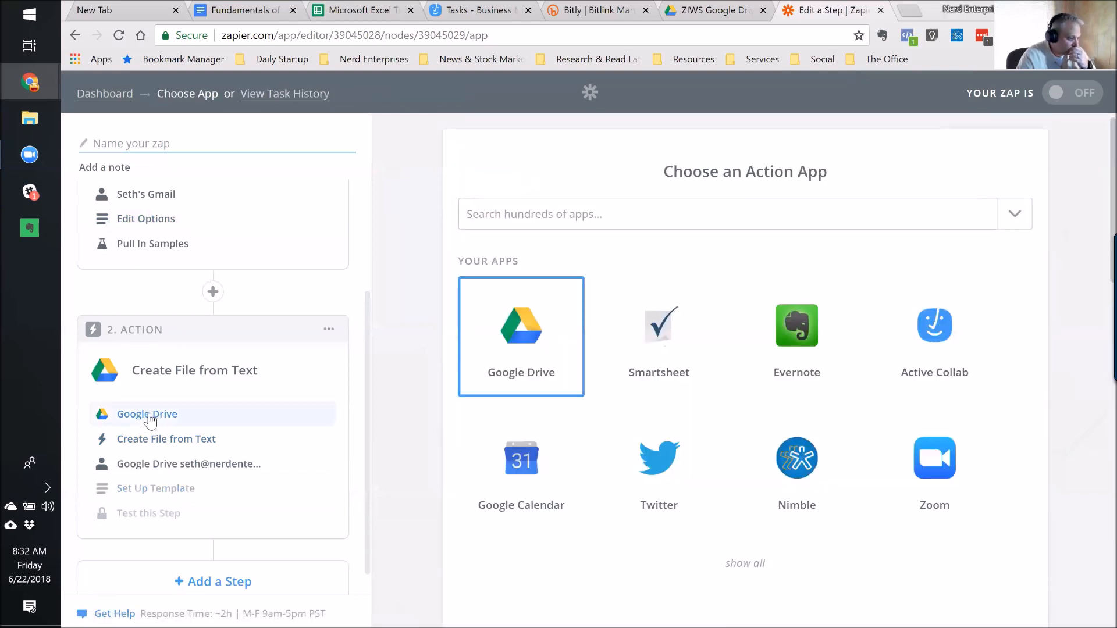
Keep the Google Drive Upload File action and its connected Drive account unchanged.
left_click(149, 442)
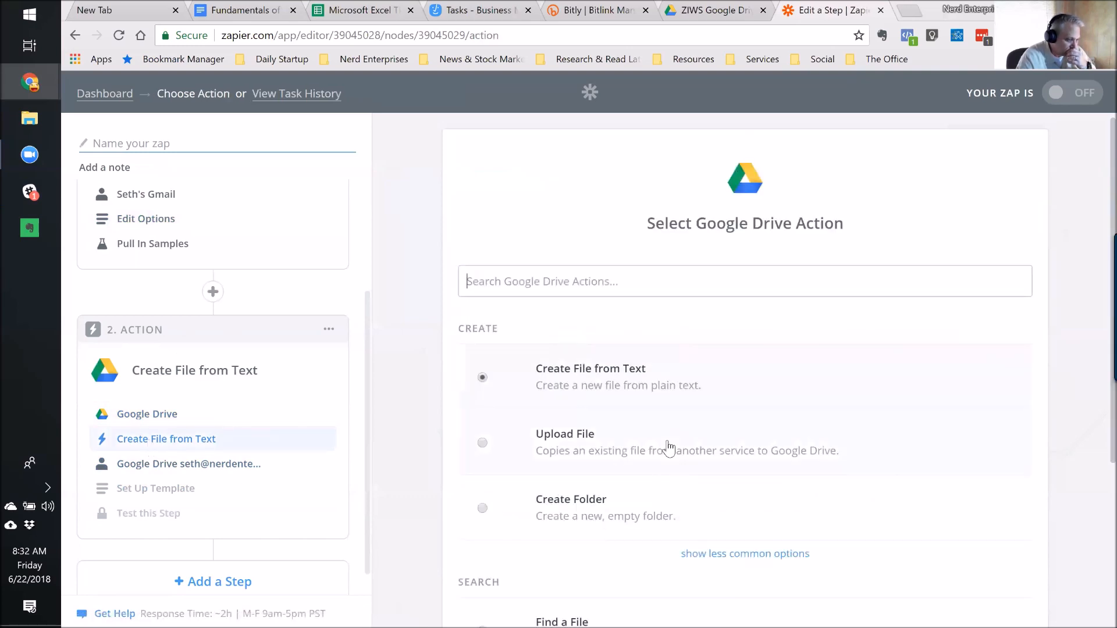
scroll(668, 447, "down", 5)
left_click(987, 543)
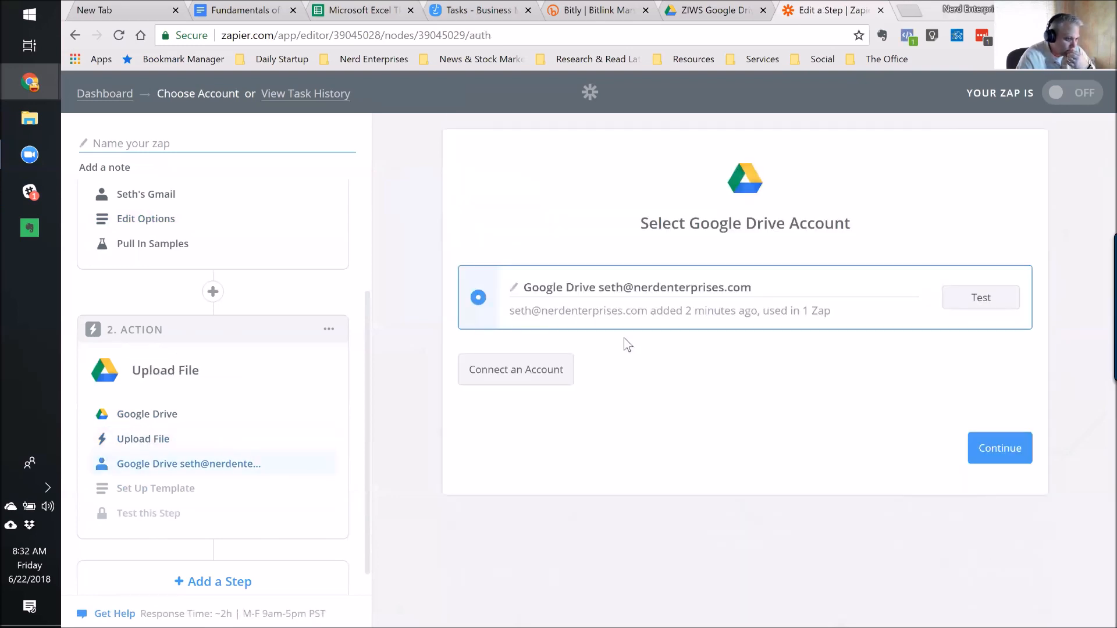
left_click(999, 449)
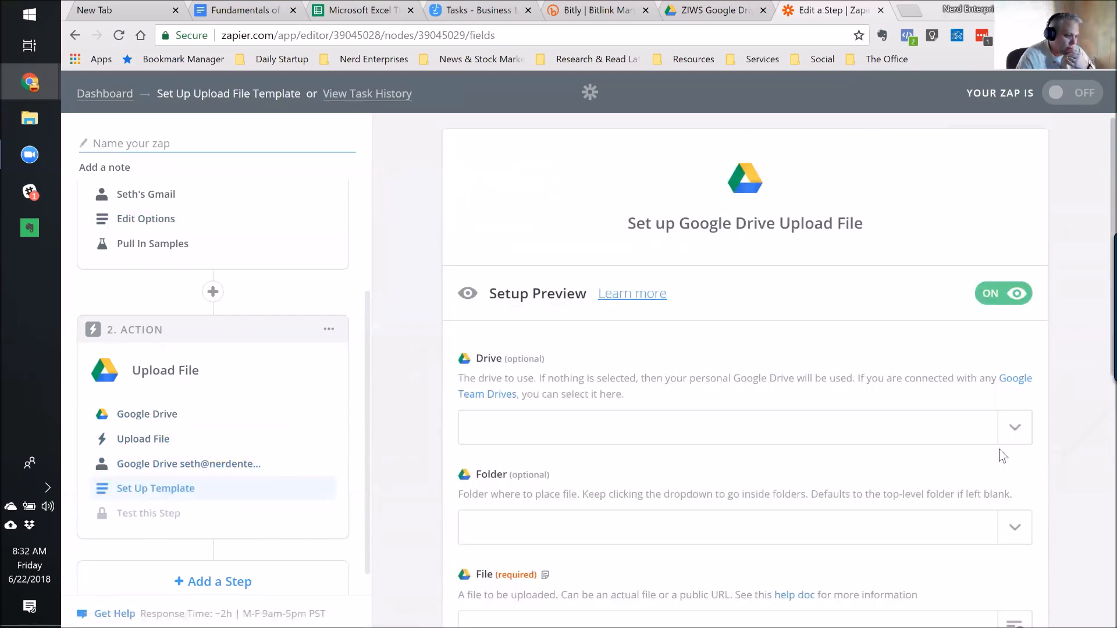
Map the File field to the Attachment from the Gmail step and continue to testing.
scroll(1002, 455, "down", 3)
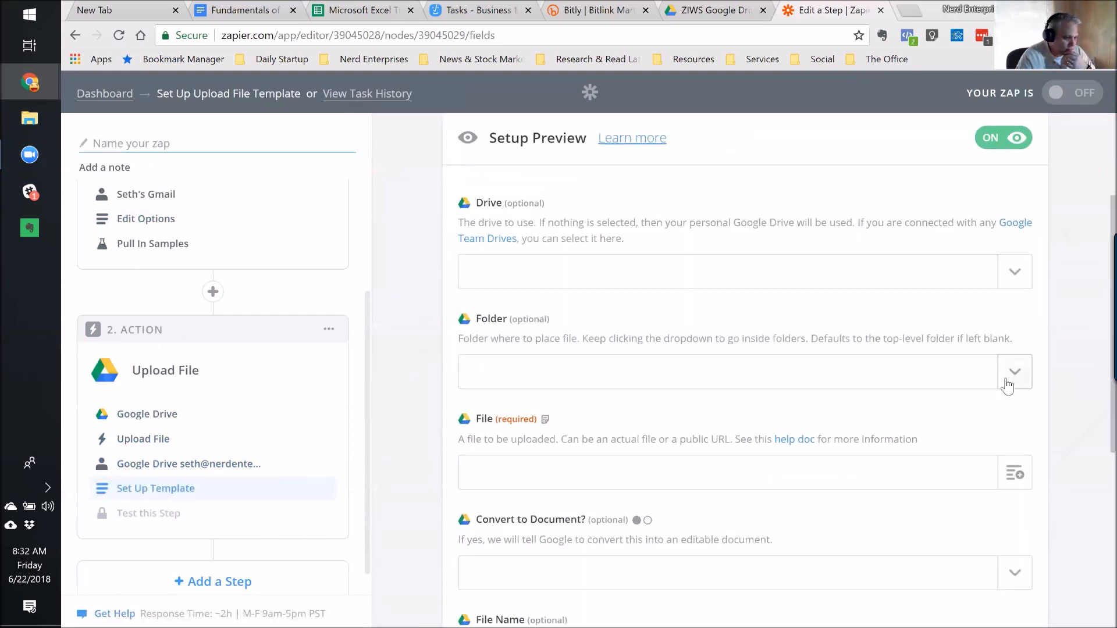
left_click(1016, 474)
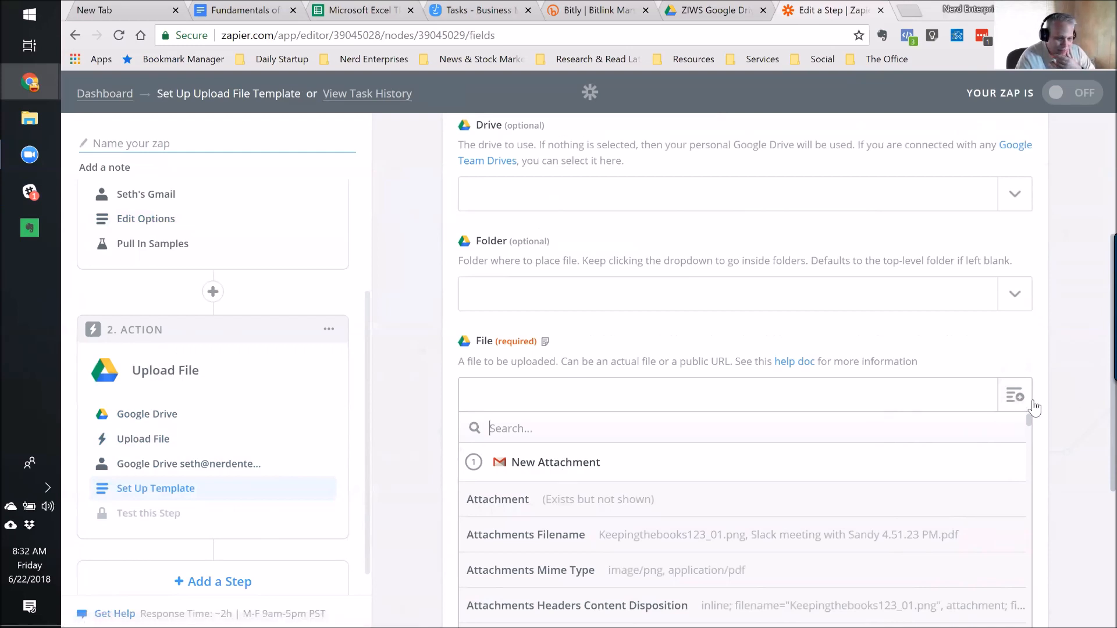
scroll(545, 348, "down", 2)
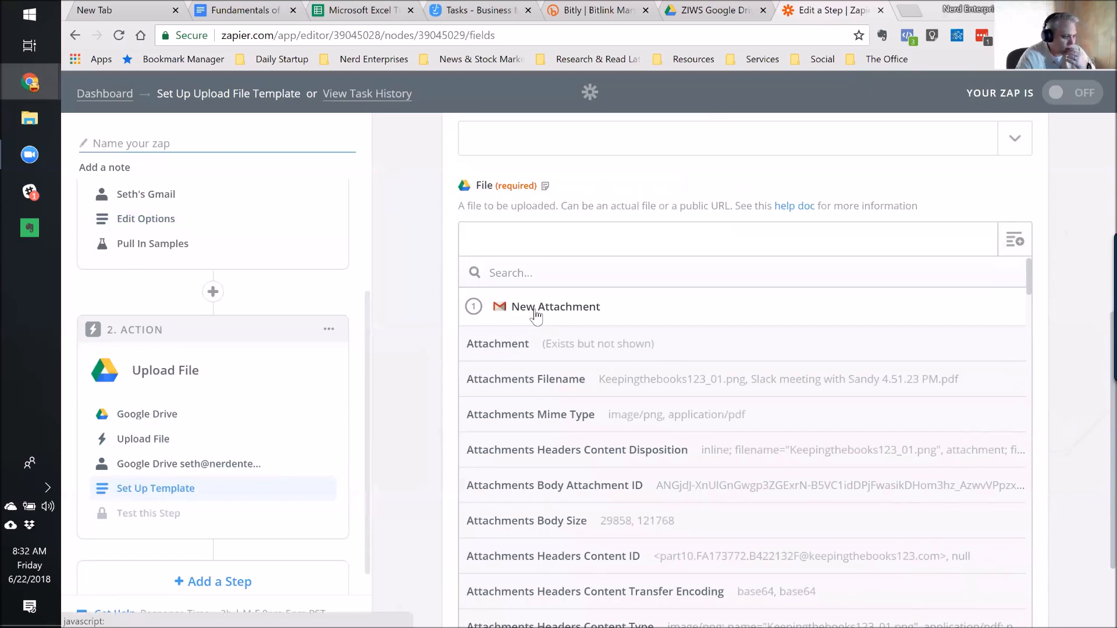
left_click(616, 349)
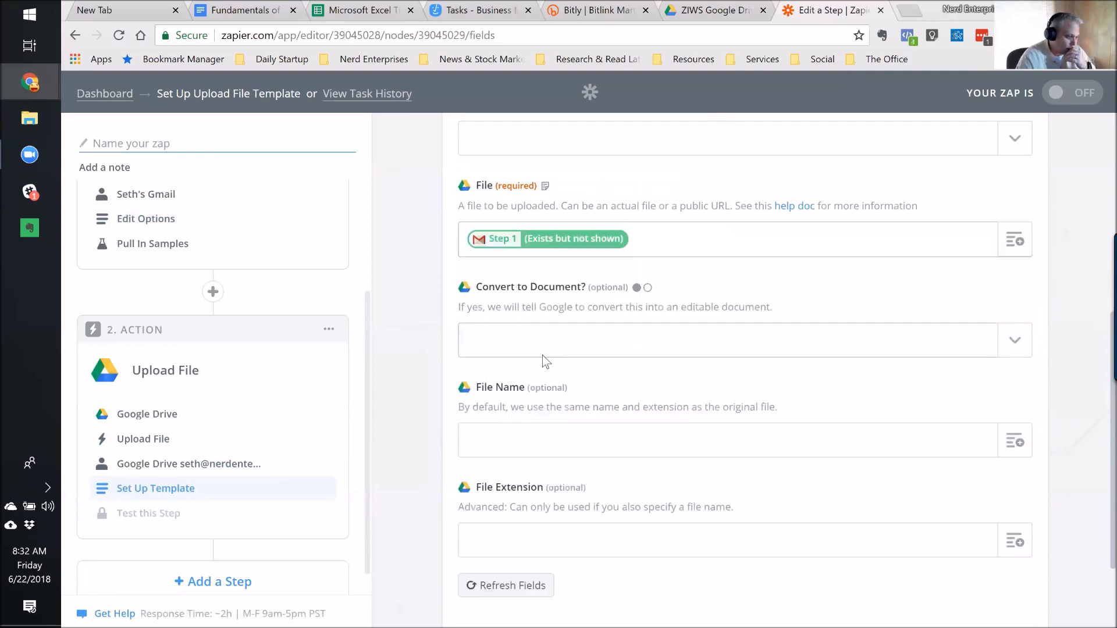
scroll(564, 375, "up", 5)
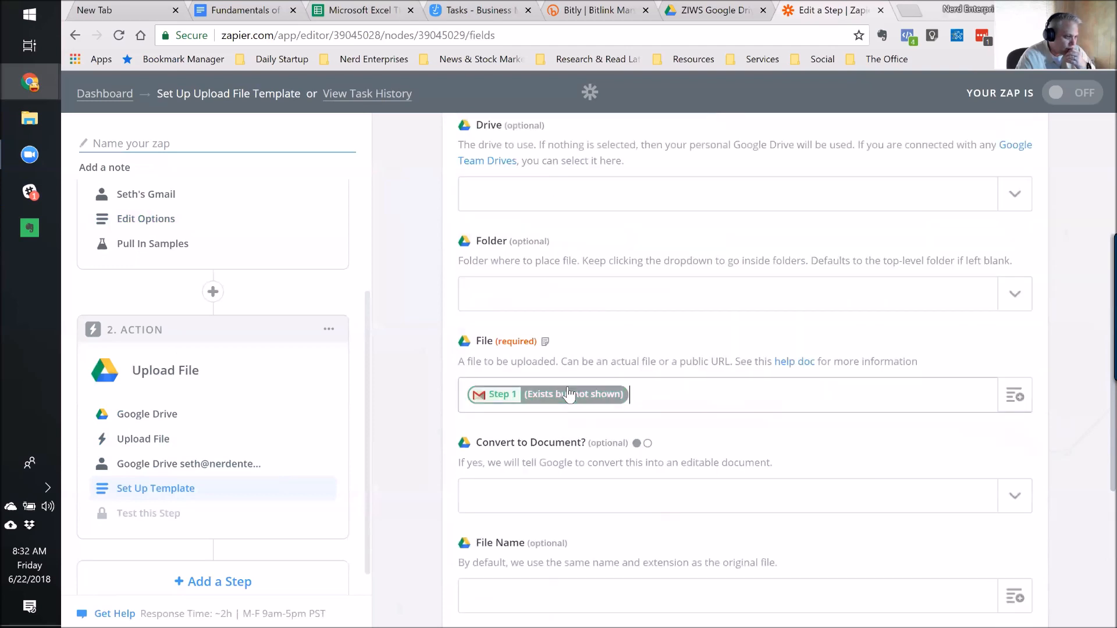
scroll(702, 390, "down", 7)
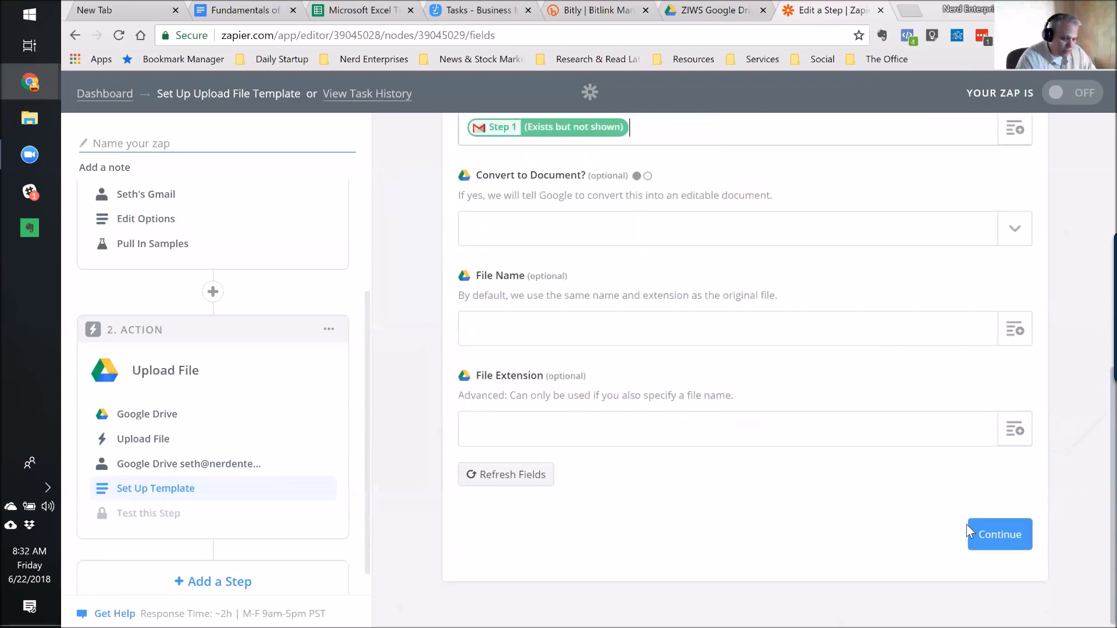
left_click(992, 541)
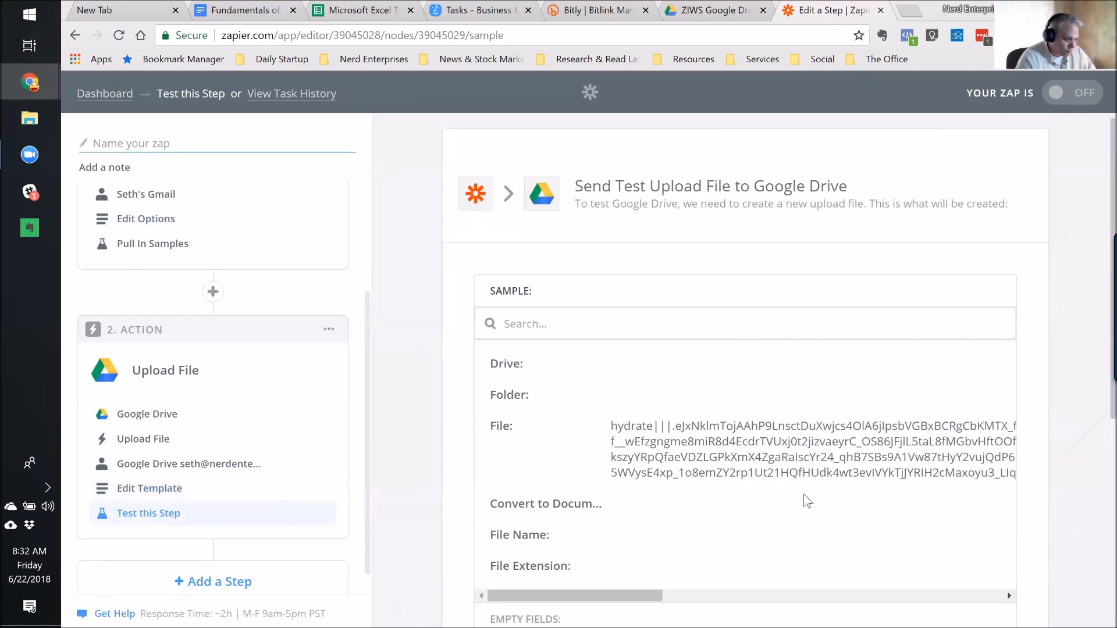
Send the test upload to Google Drive, check the ZIWS Drive tab, then finish the upload step.
scroll(806, 498, "down", 6)
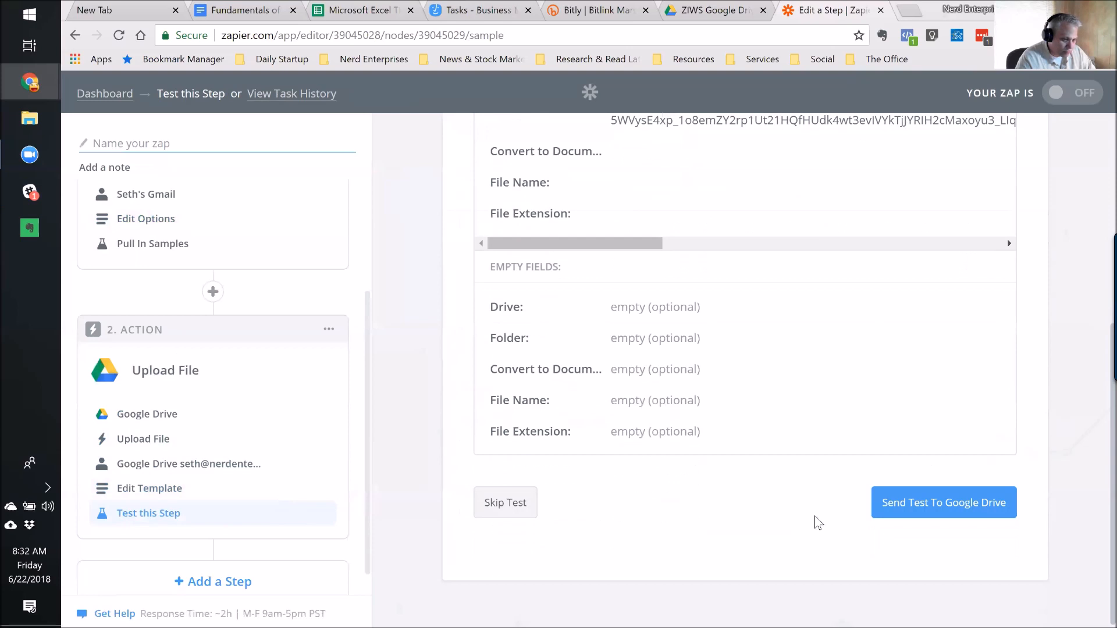
left_click(963, 506)
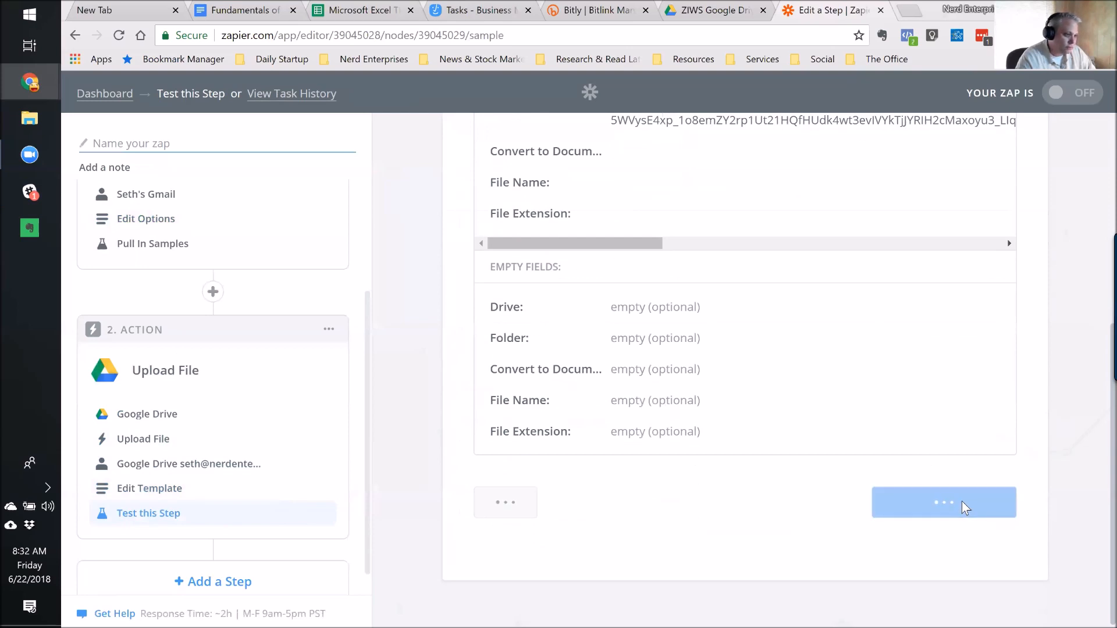
left_click(736, 10)
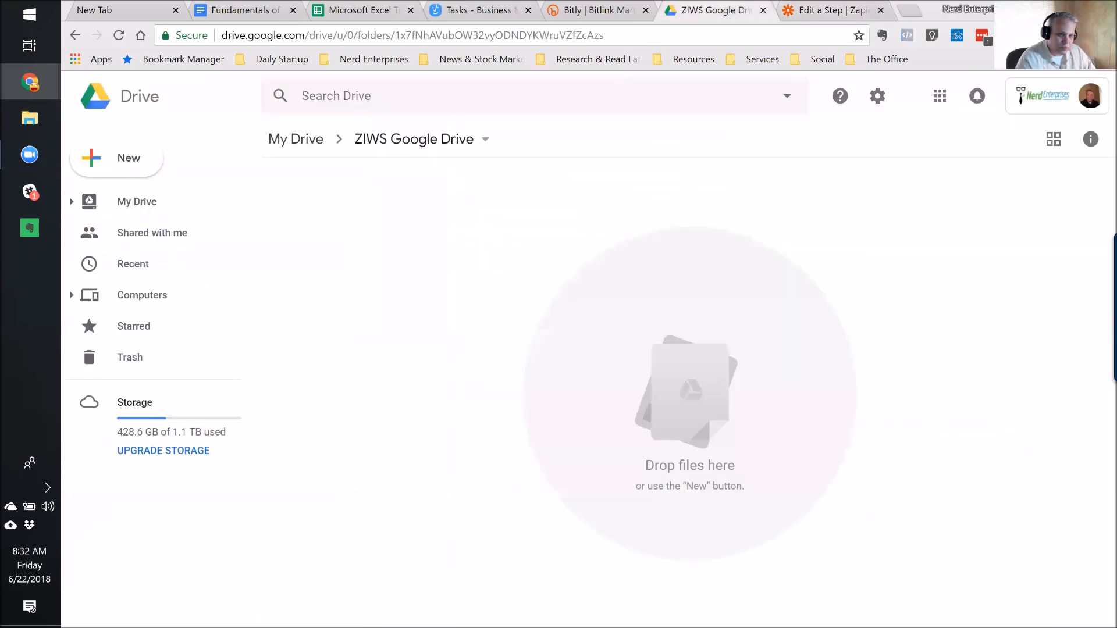
key("ctrl+w")
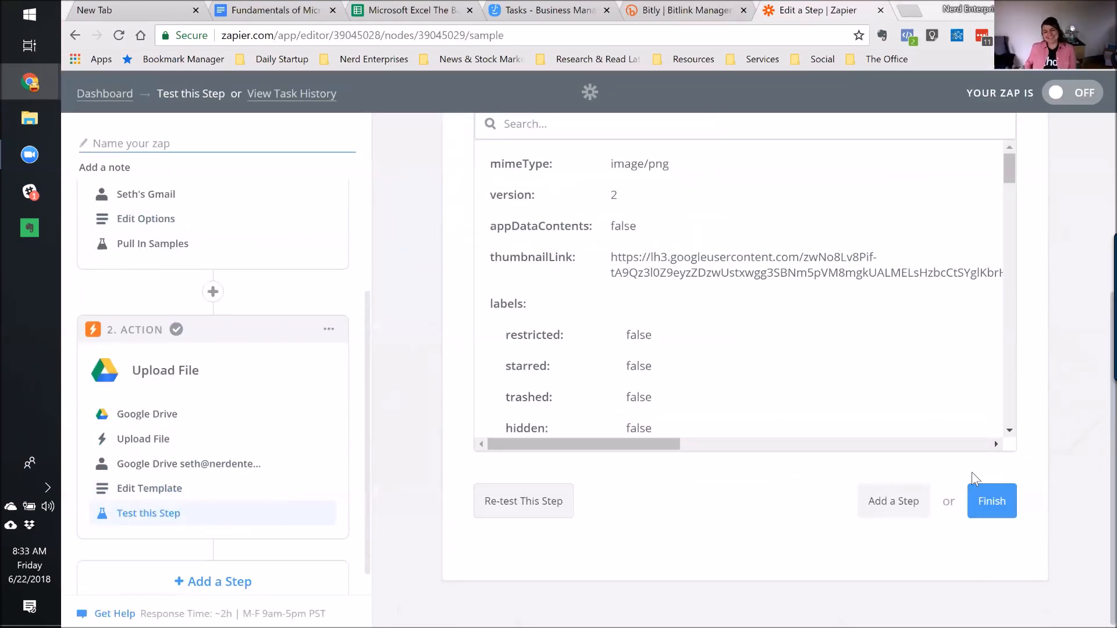
left_click(995, 504)
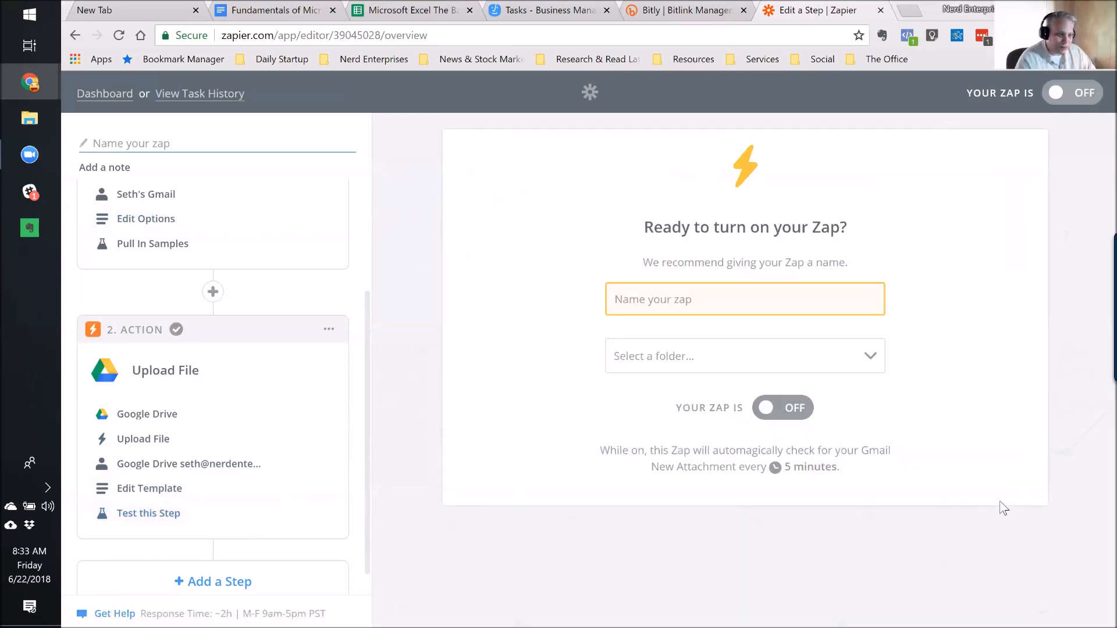
Name the zap 'New Attachment from Sarah', switch it ON, and open it on the dashboard.
left_click(650, 300)
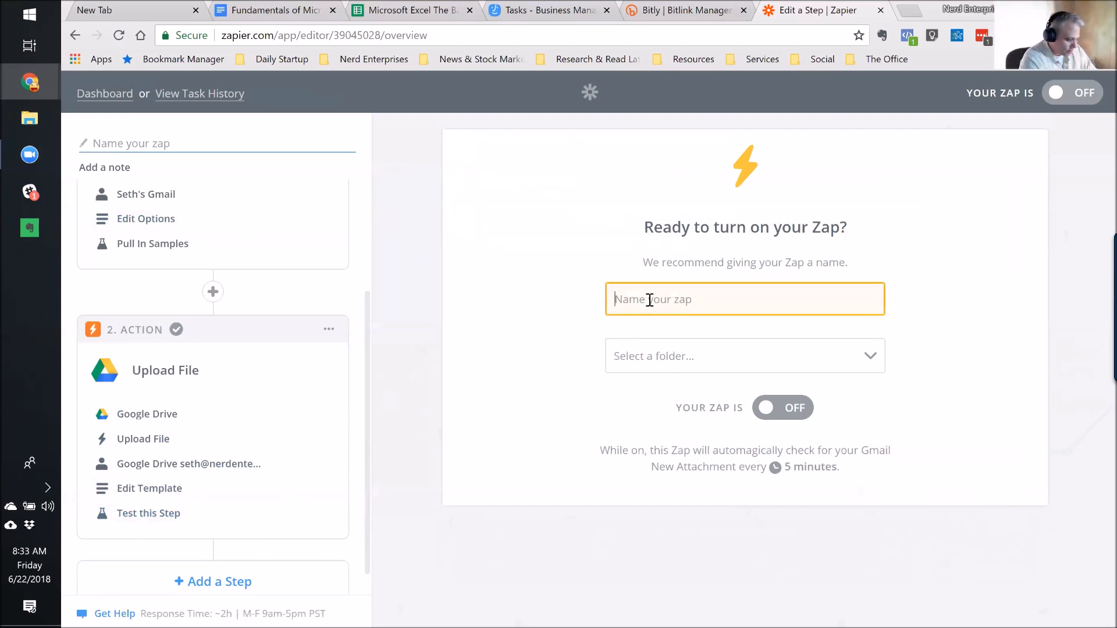
type("New Attach")
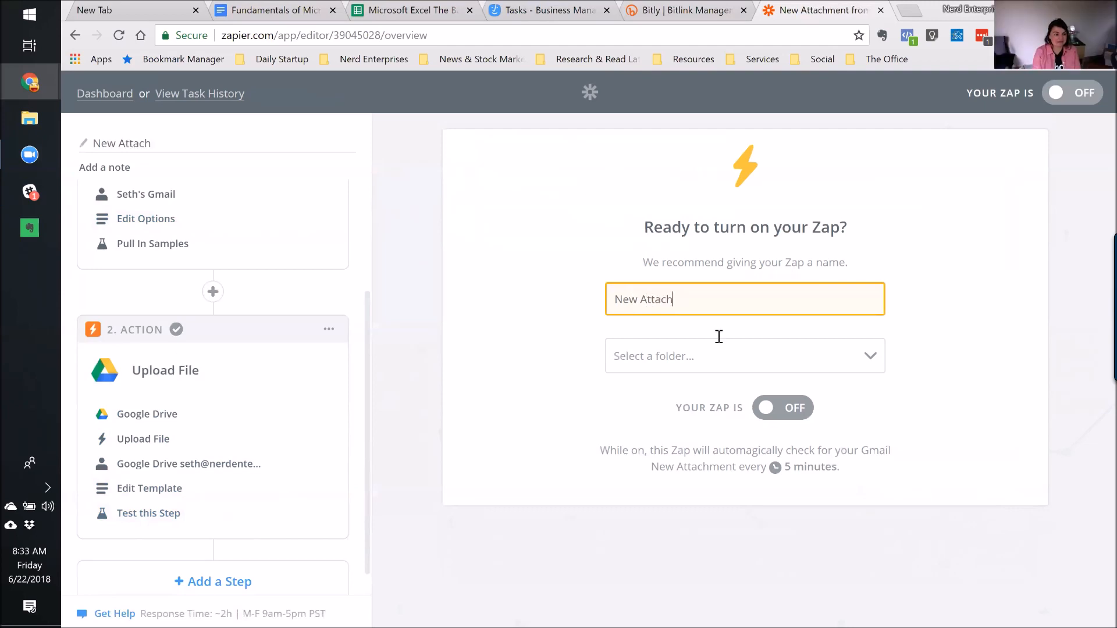
type("ment from Sarah")
left_click(706, 364)
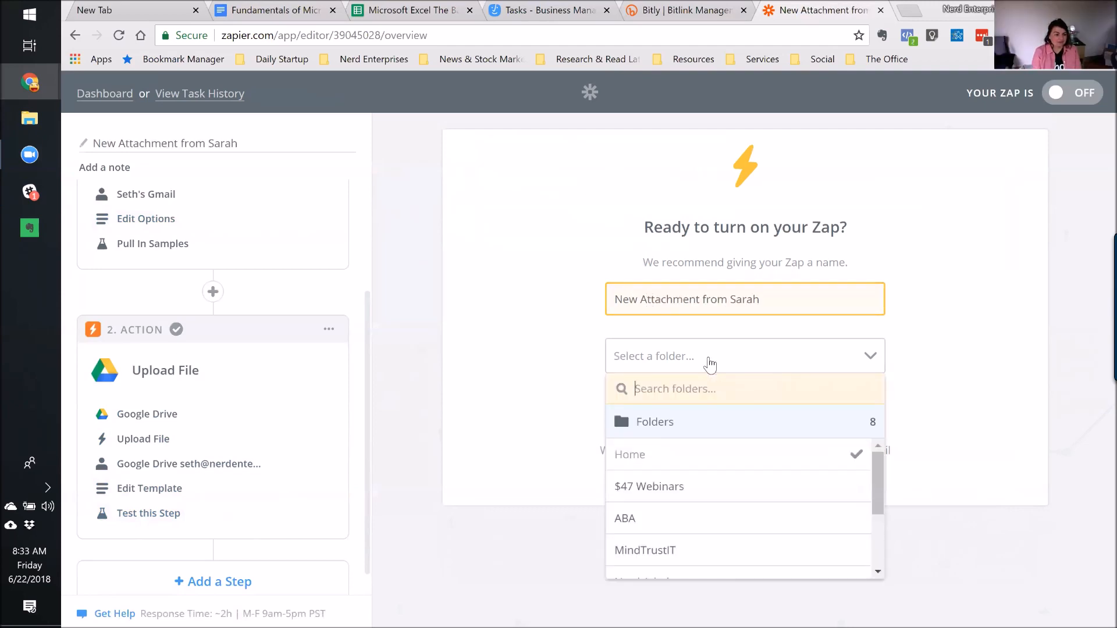
left_click(716, 356)
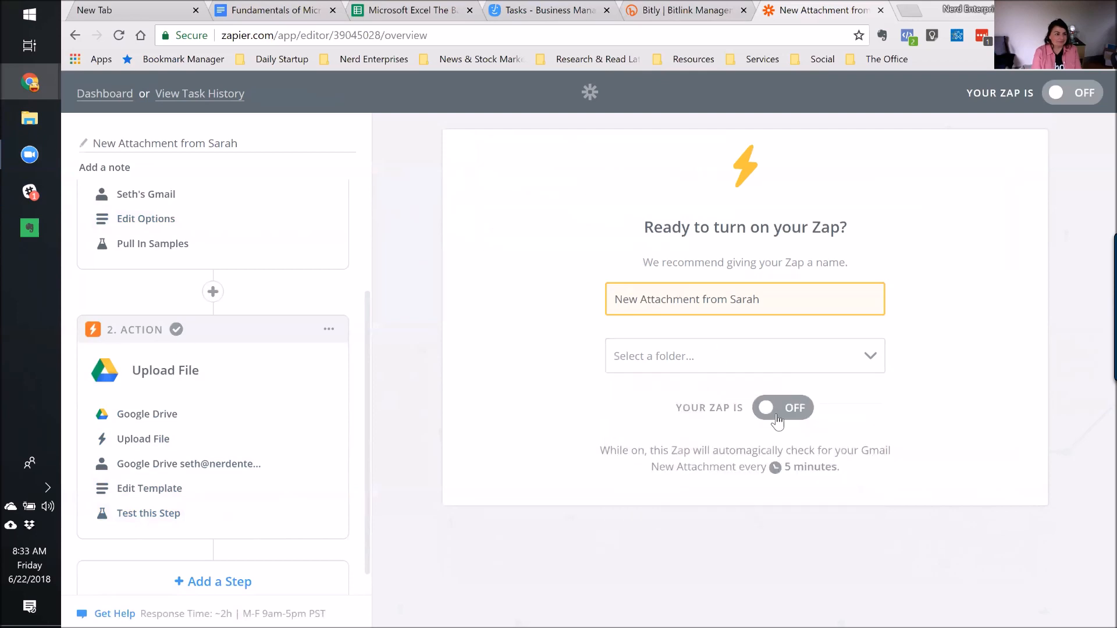
left_click(778, 415)
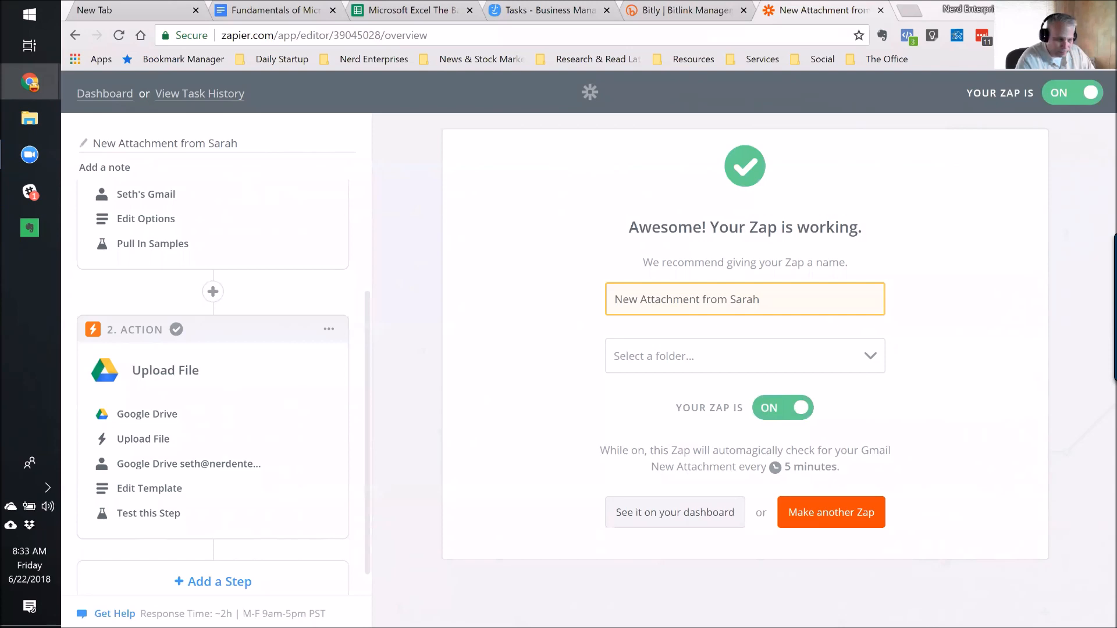
left_click(653, 521)
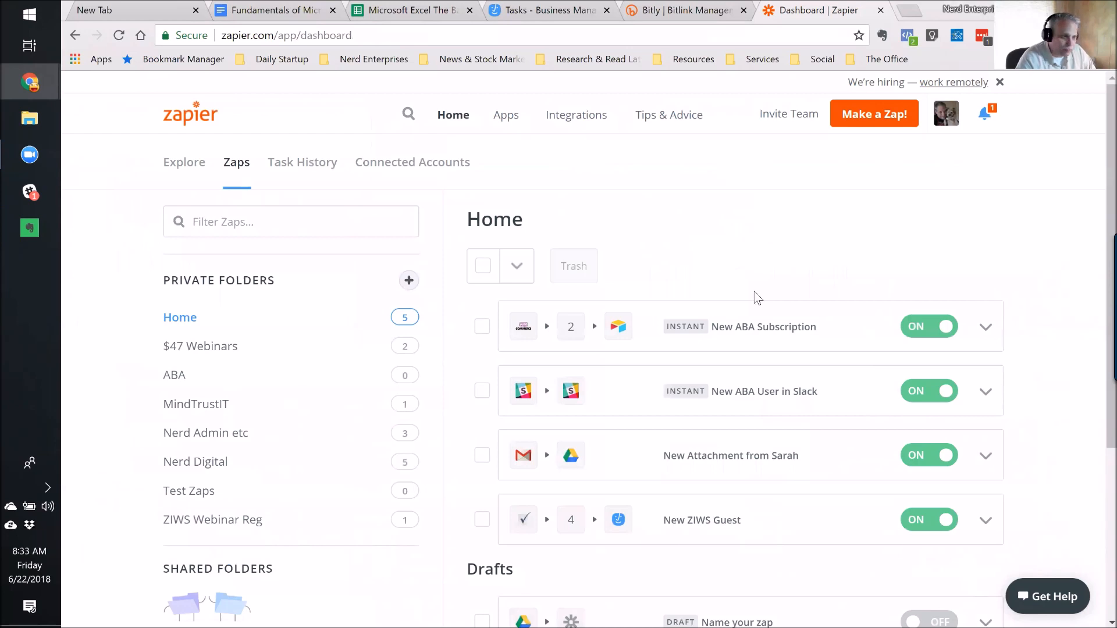
Dock the ZIWS Google Drive tab into this window and briefly open the zap's actions menu.
left_click_drag(505, 6, 828, 10)
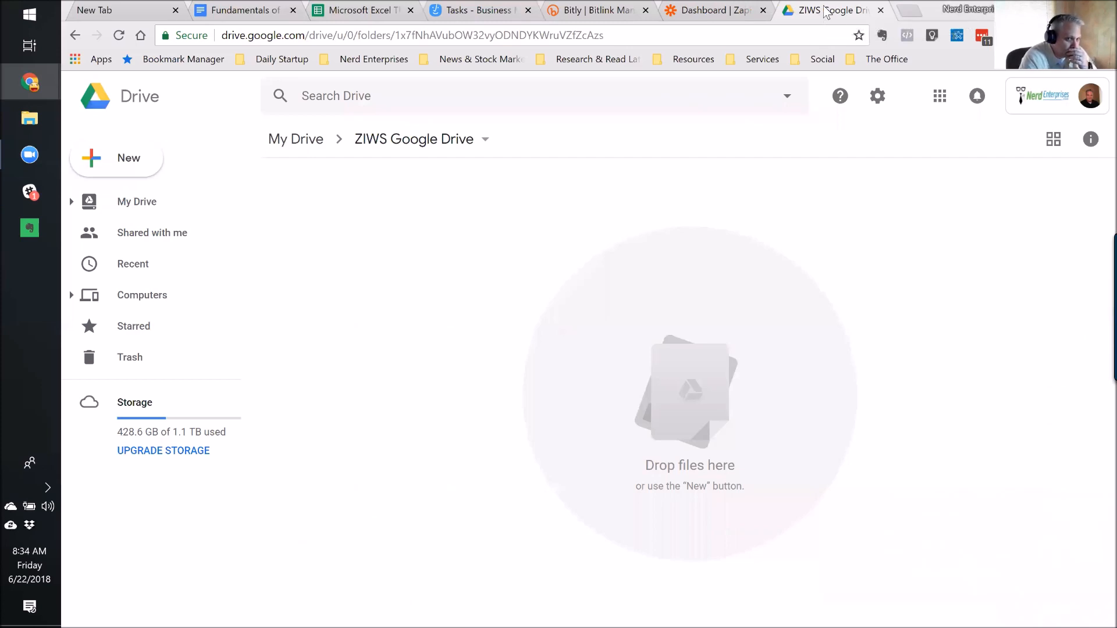
left_click(703, 14)
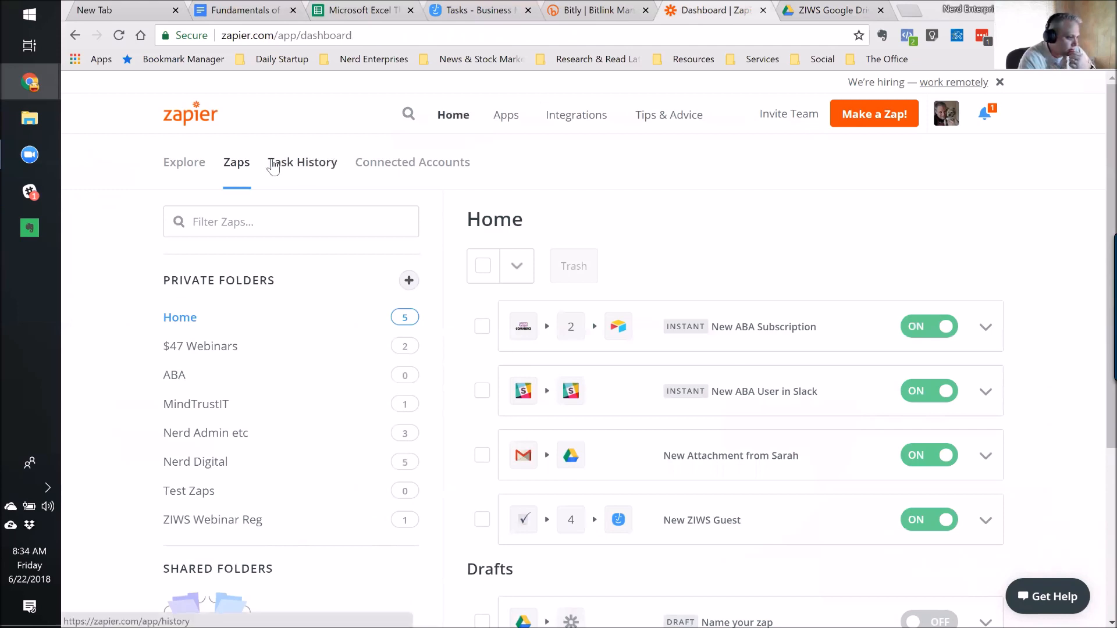
left_click(986, 457)
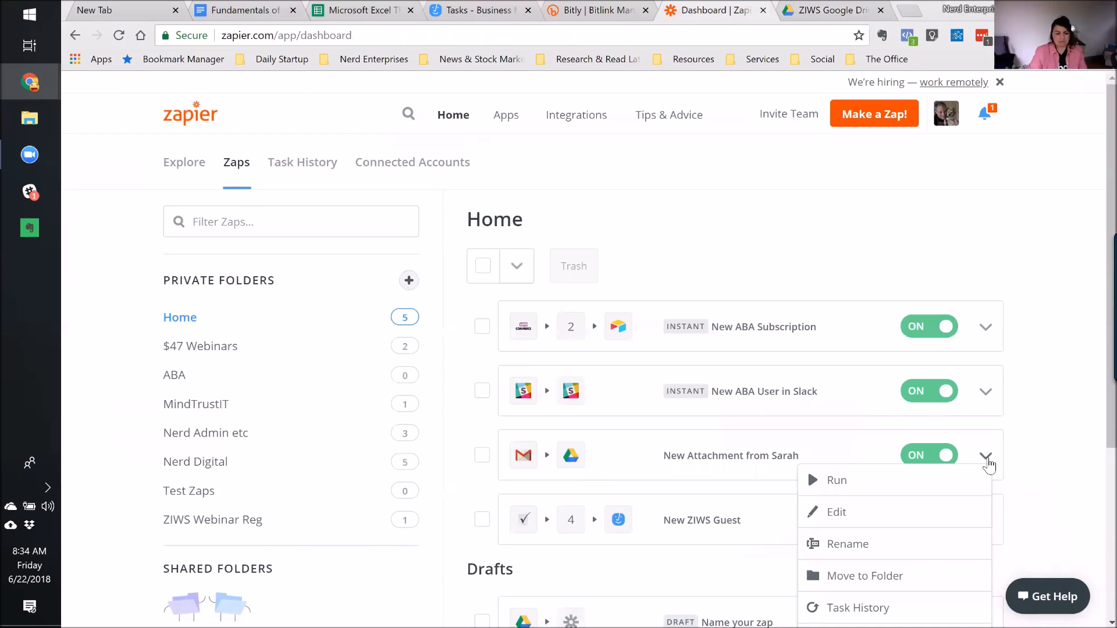
left_click(1081, 424)
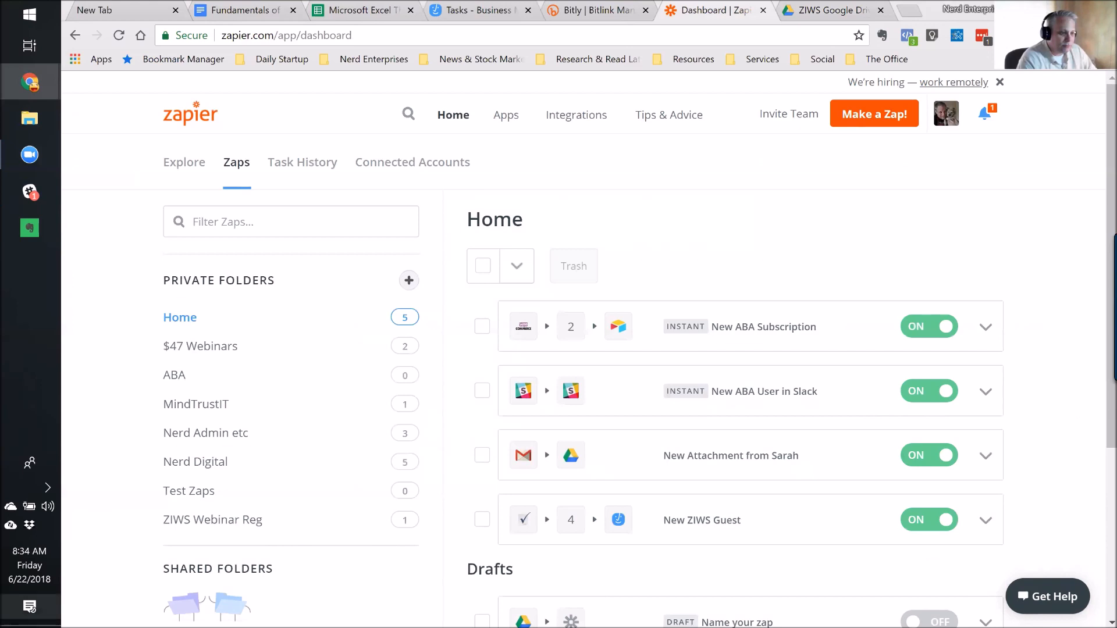
Recheck the empty ZIWS Google Drive folder, then reopen the New Attachment from Sarah actions menu.
left_click(824, 10)
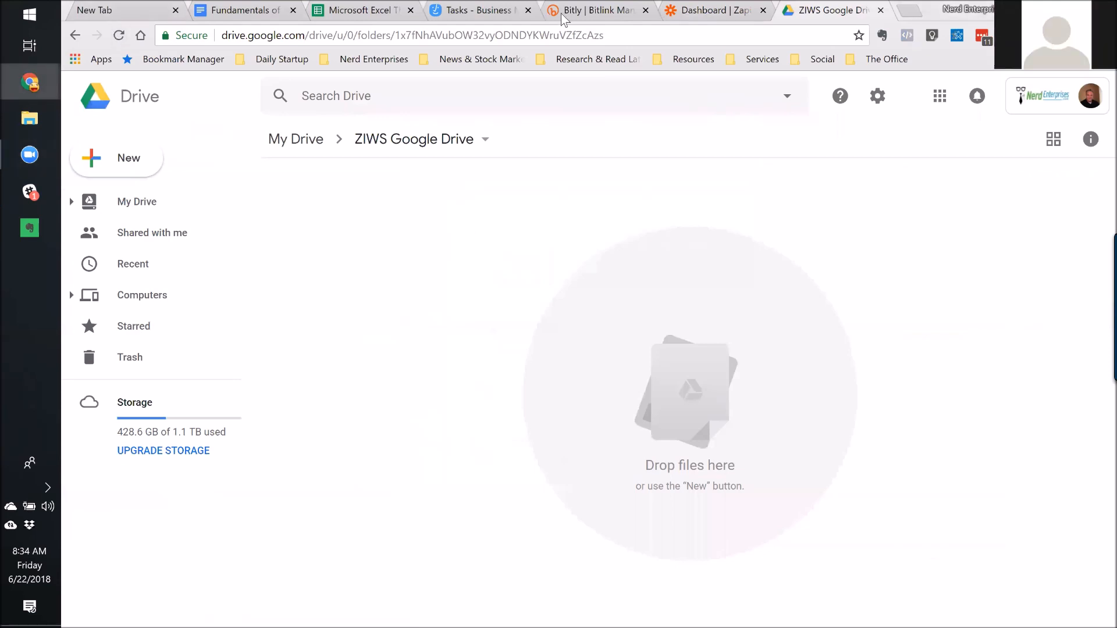
left_click(735, 12)
left_click(801, 12)
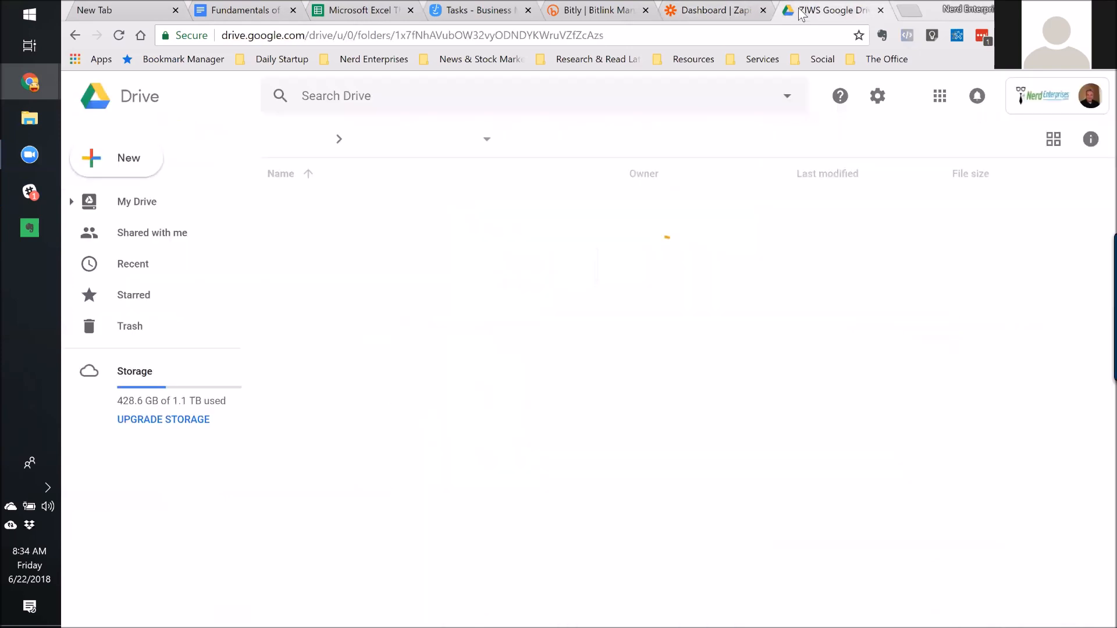
left_click(735, 13)
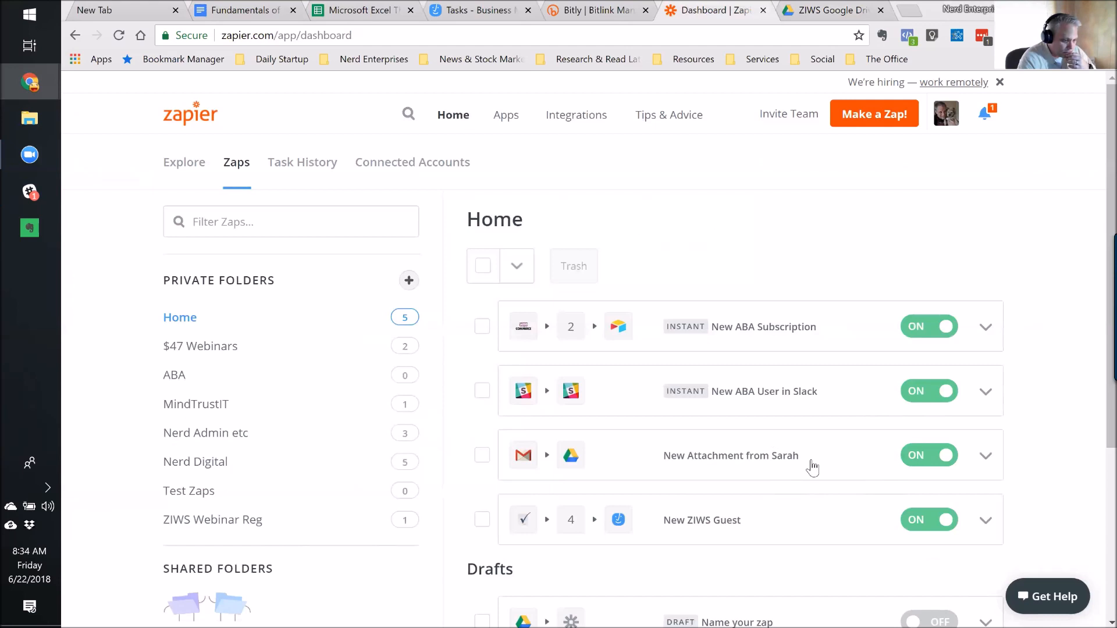
left_click(983, 458)
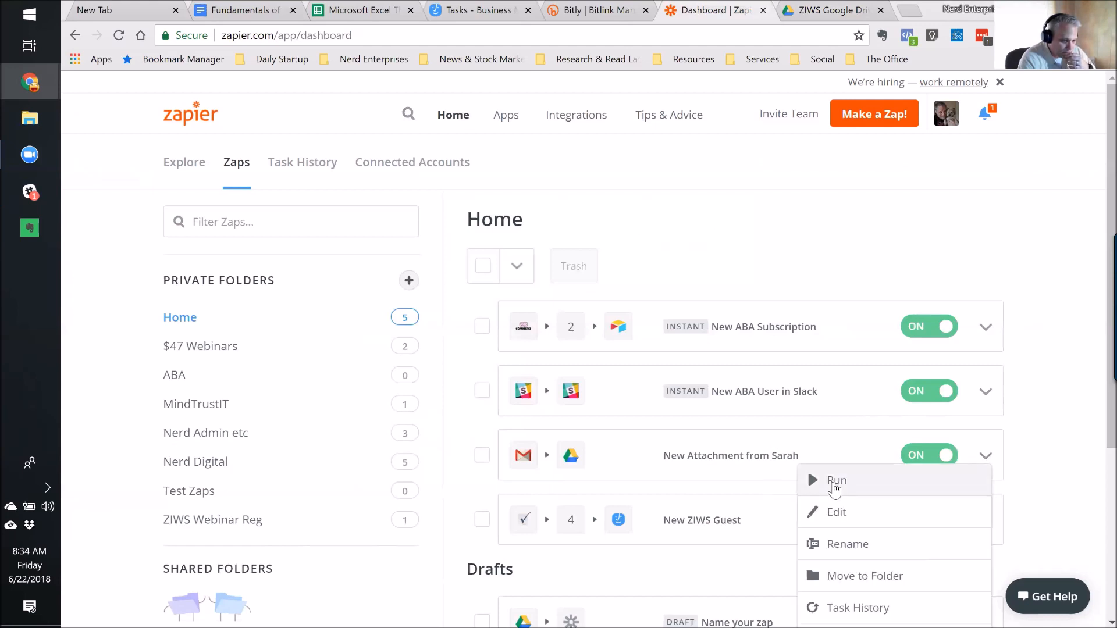
Run the New Attachment from Sarah zap manually and dismiss the run status.
left_click(835, 489)
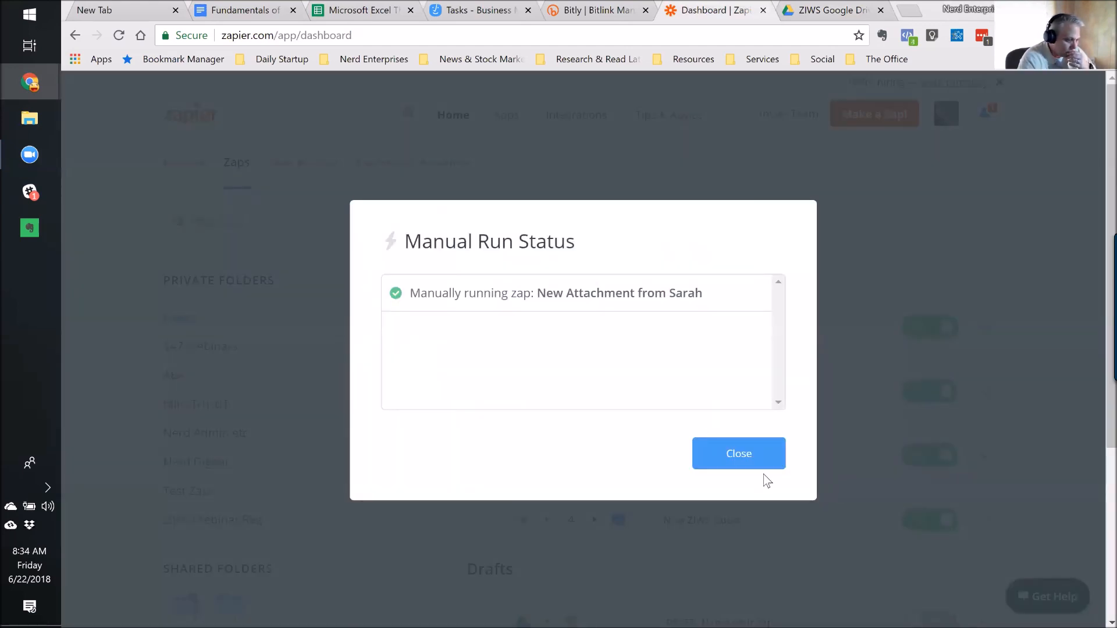
left_click(739, 455)
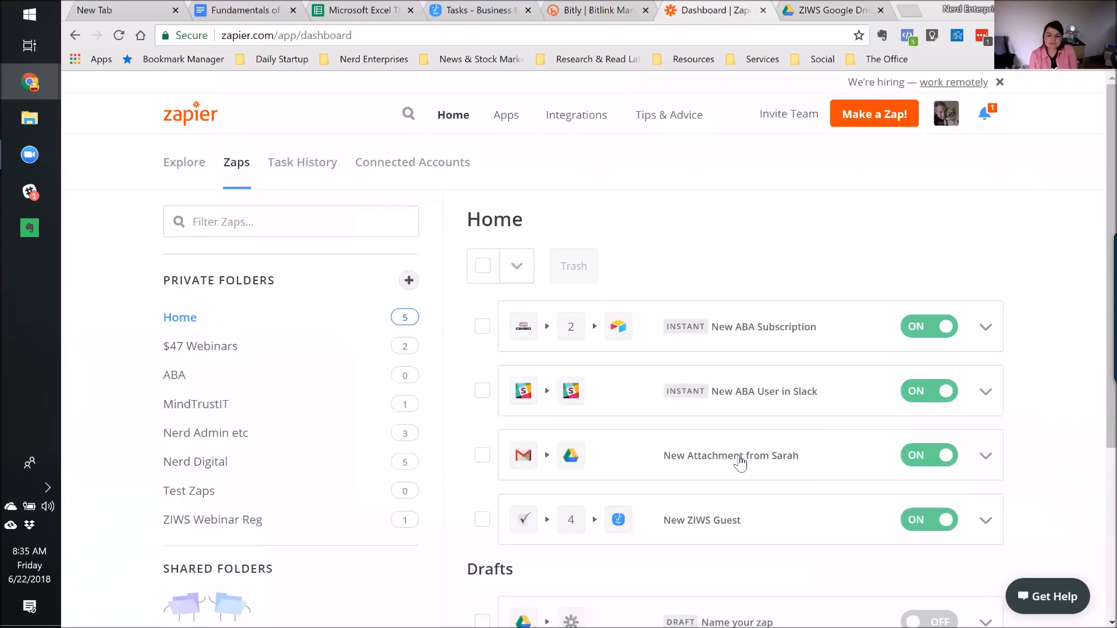
mouse_move(12, 86)
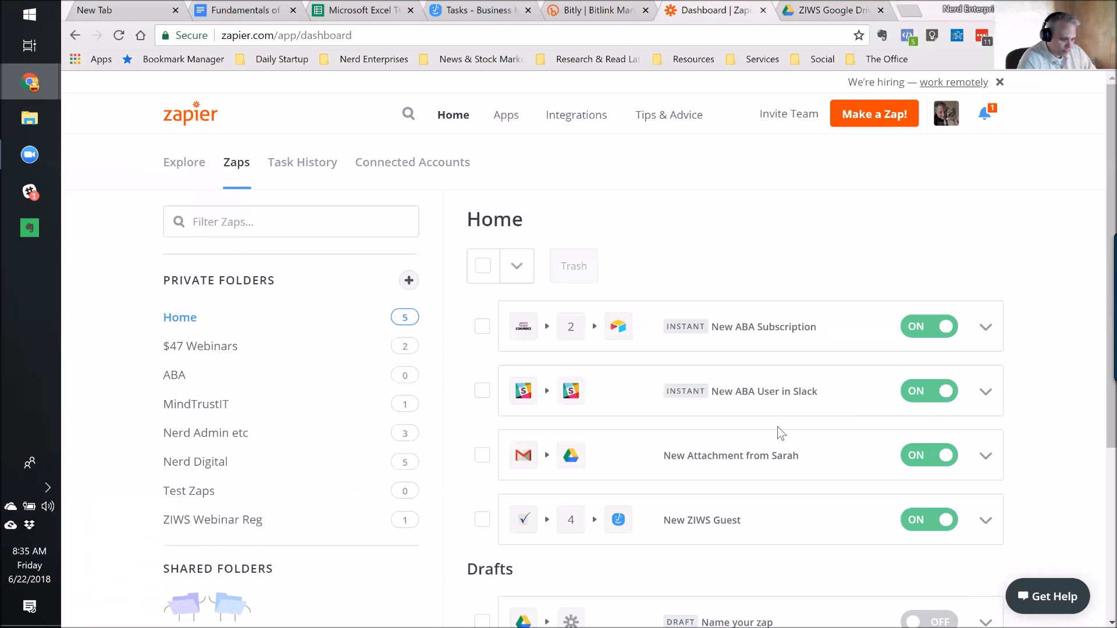
Run the zap manually again, review the successful Drive upload status, and go to the ZIWS folder tab.
left_click(985, 457)
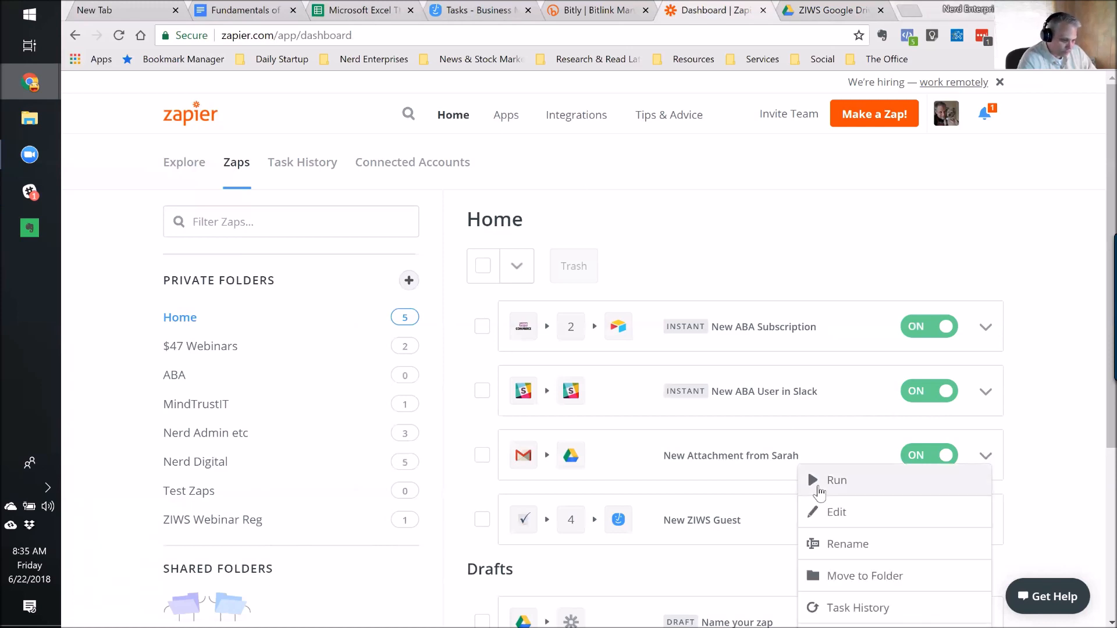
left_click(820, 483)
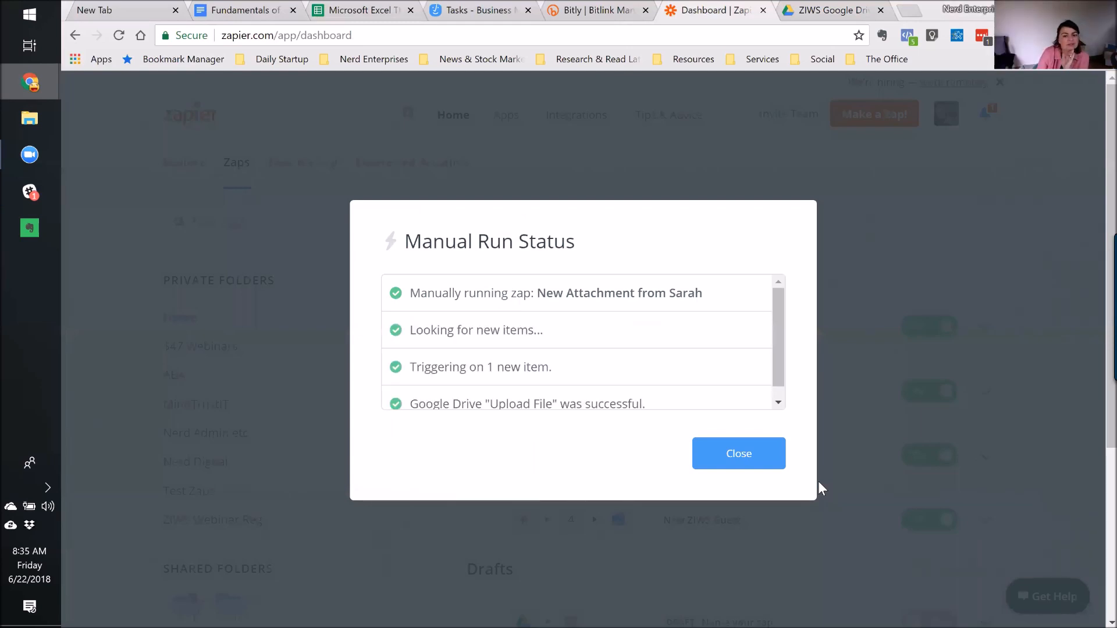
scroll(739, 343, "down", 1)
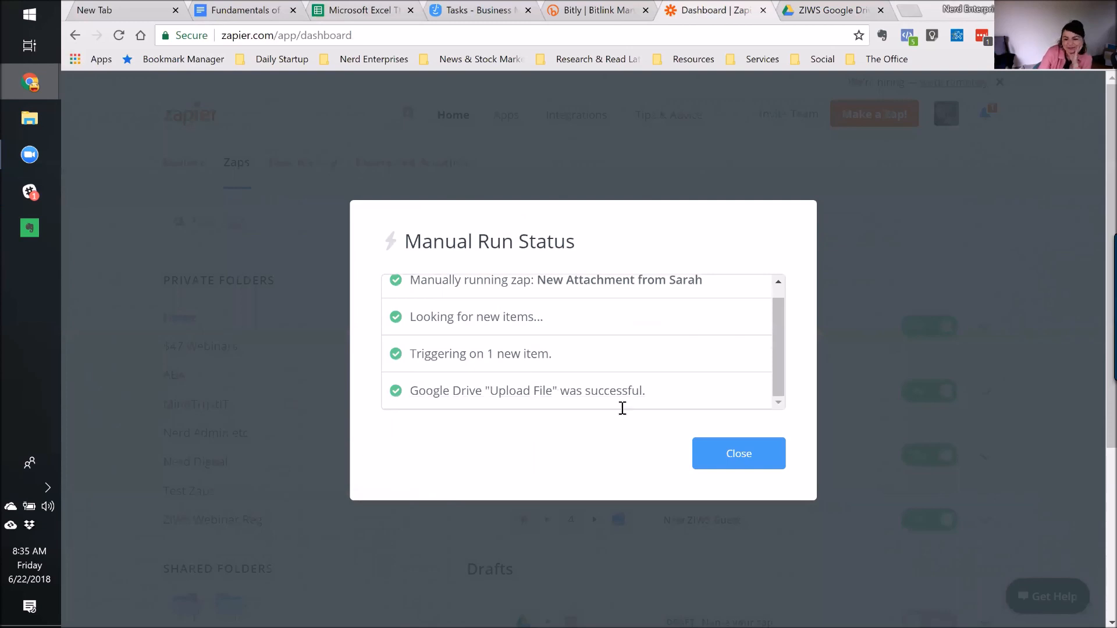
left_click(739, 454)
left_click(822, 9)
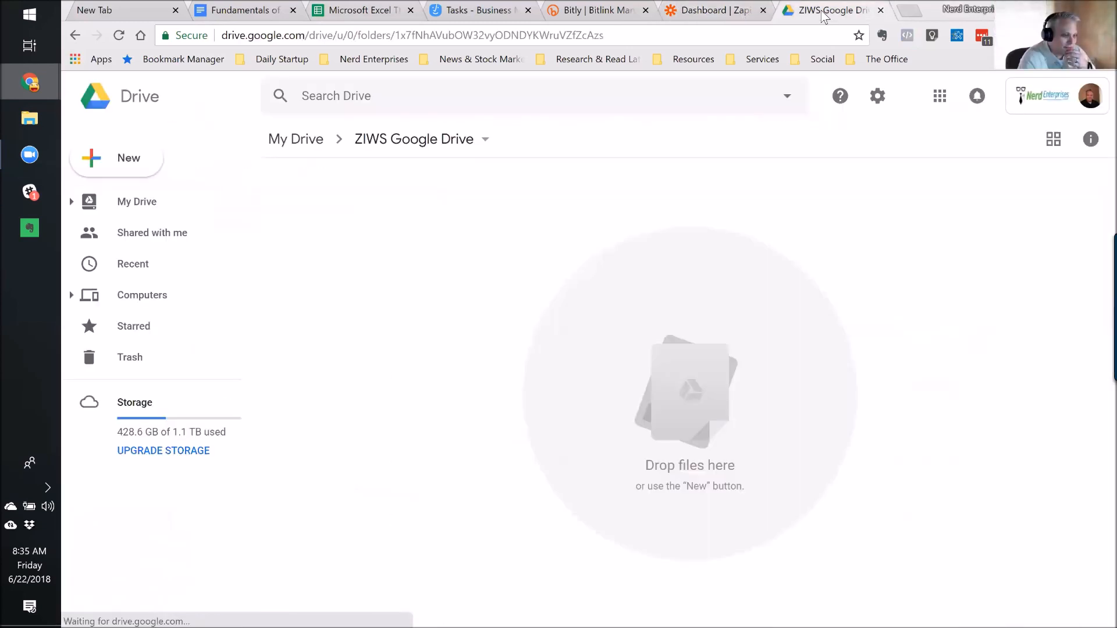
Reload and reopen the ZIWS Google Drive folder, and check the Backup and Sync status.
left_click(119, 36)
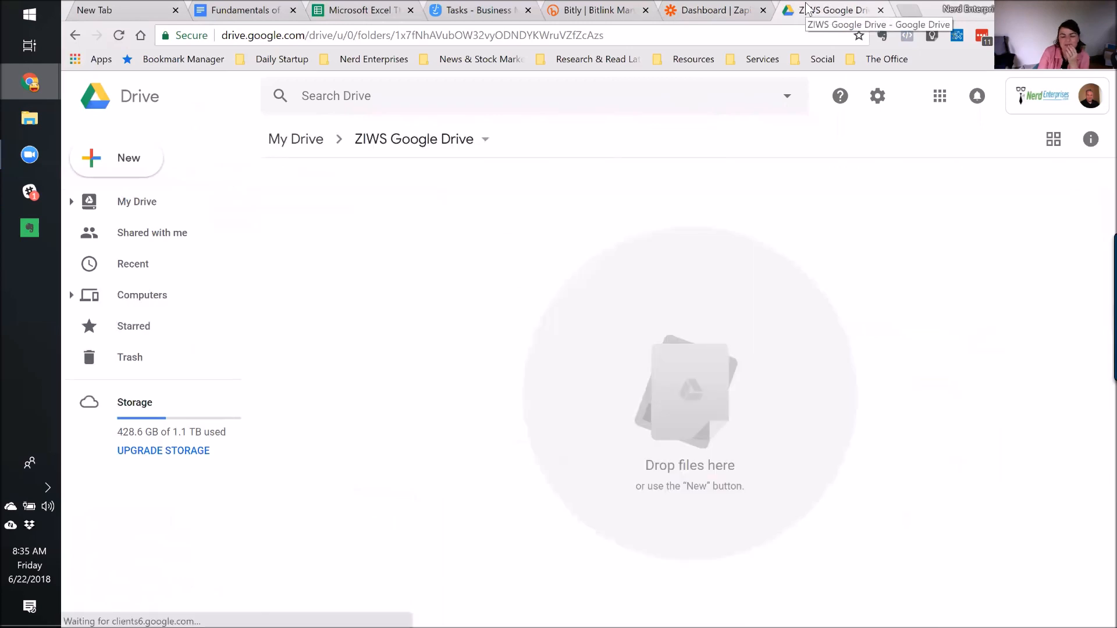
left_click(299, 142)
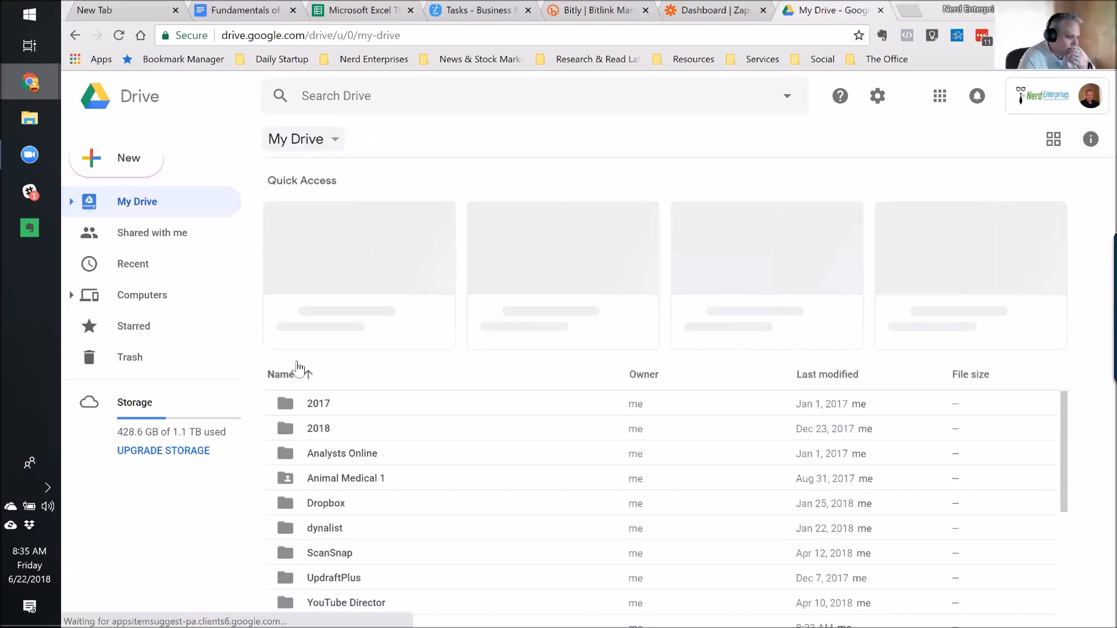
scroll(337, 457, "down", 4)
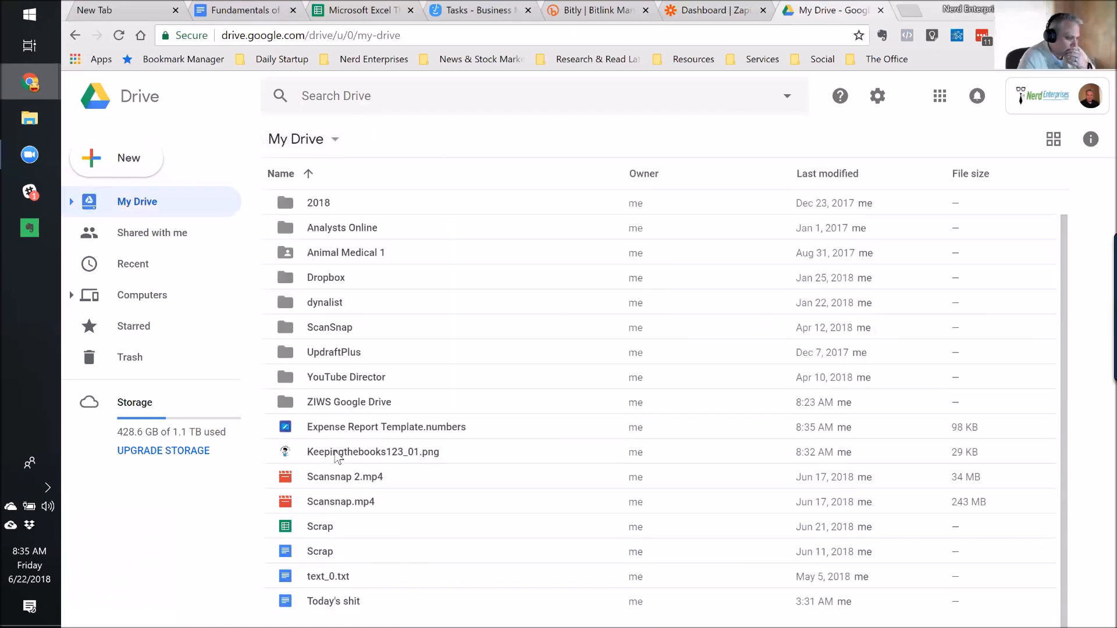
double_click(327, 403)
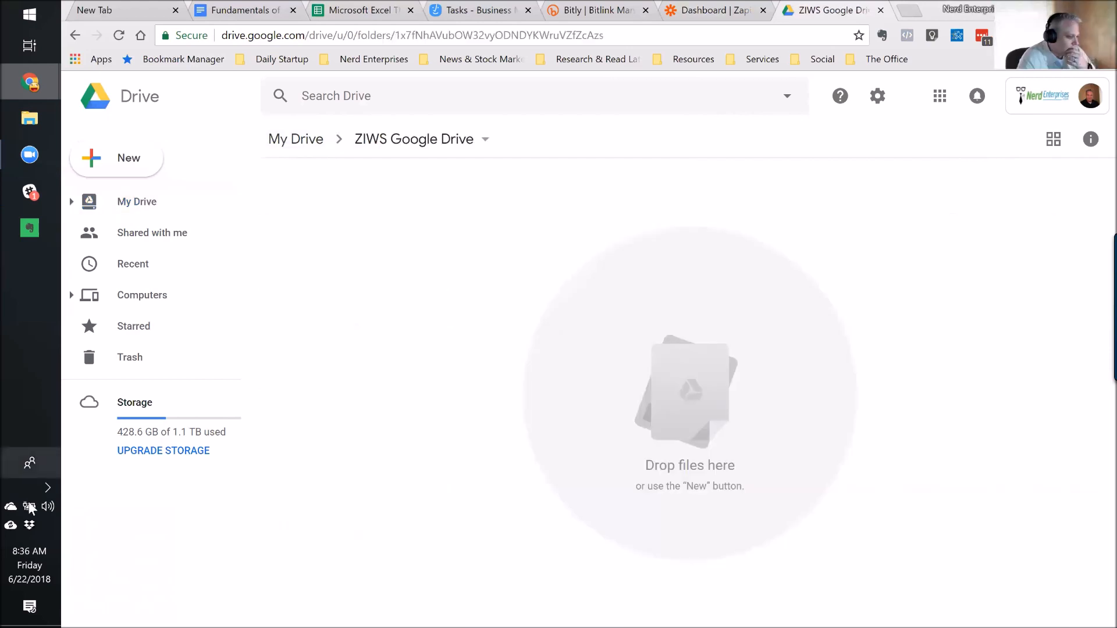
left_click(12, 526)
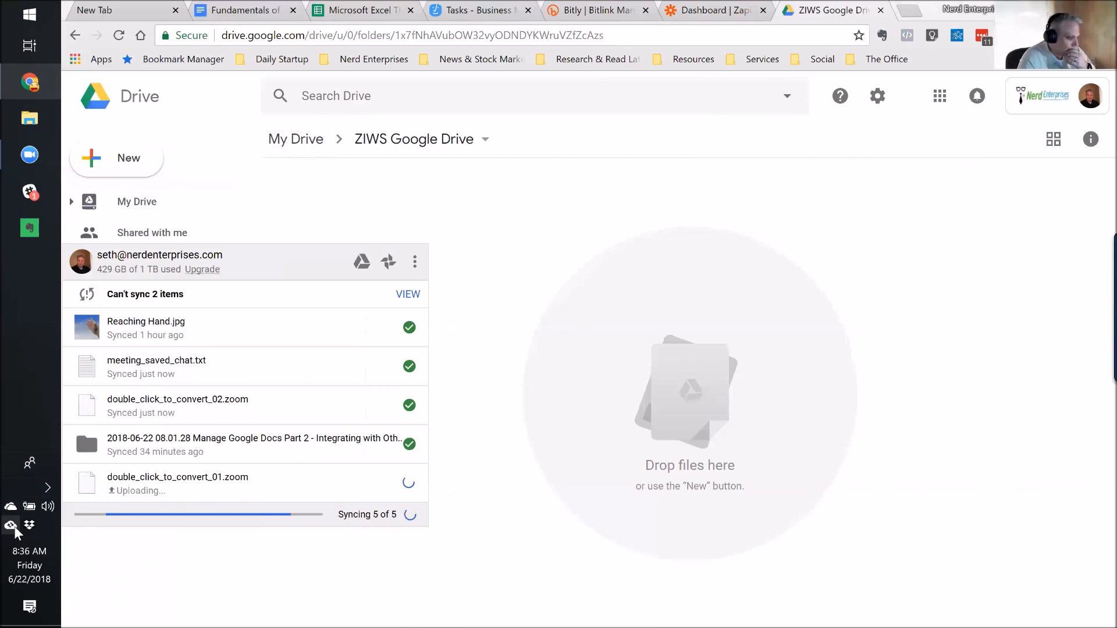
left_click(715, 204)
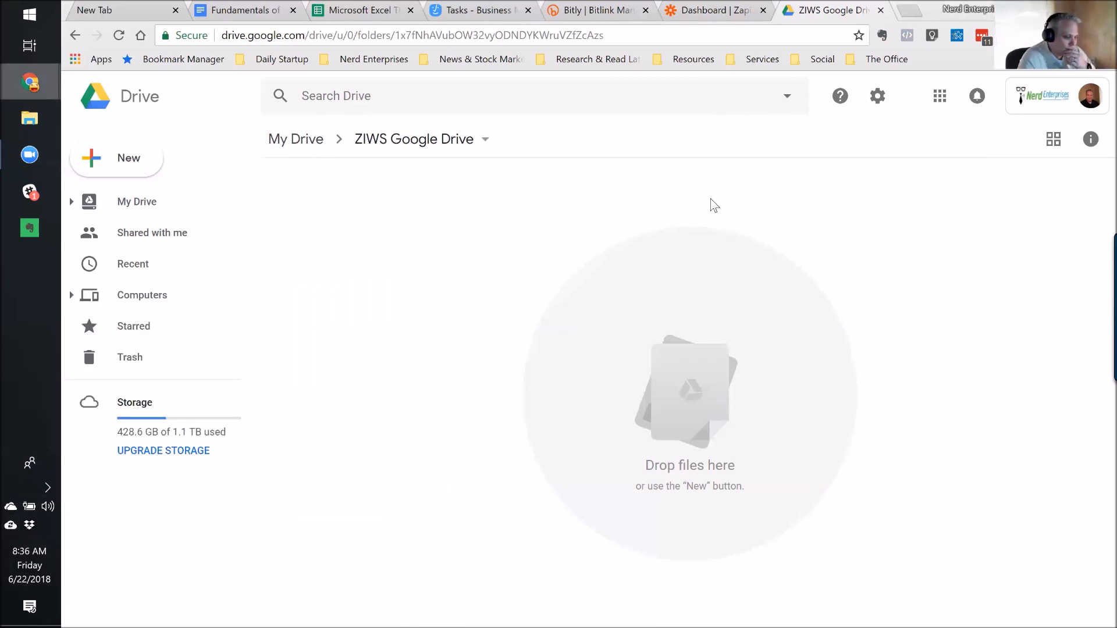
Go up to My Drive, reopen ZIWS Google Drive, and reload it again to look for the upload.
left_click(727, 13)
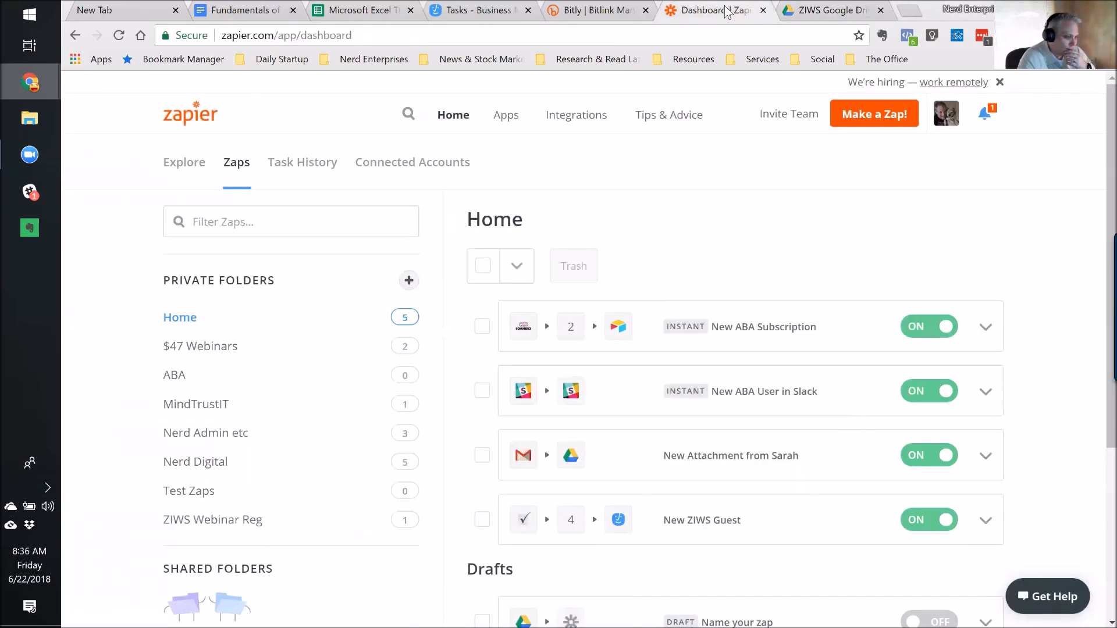
left_click(850, 10)
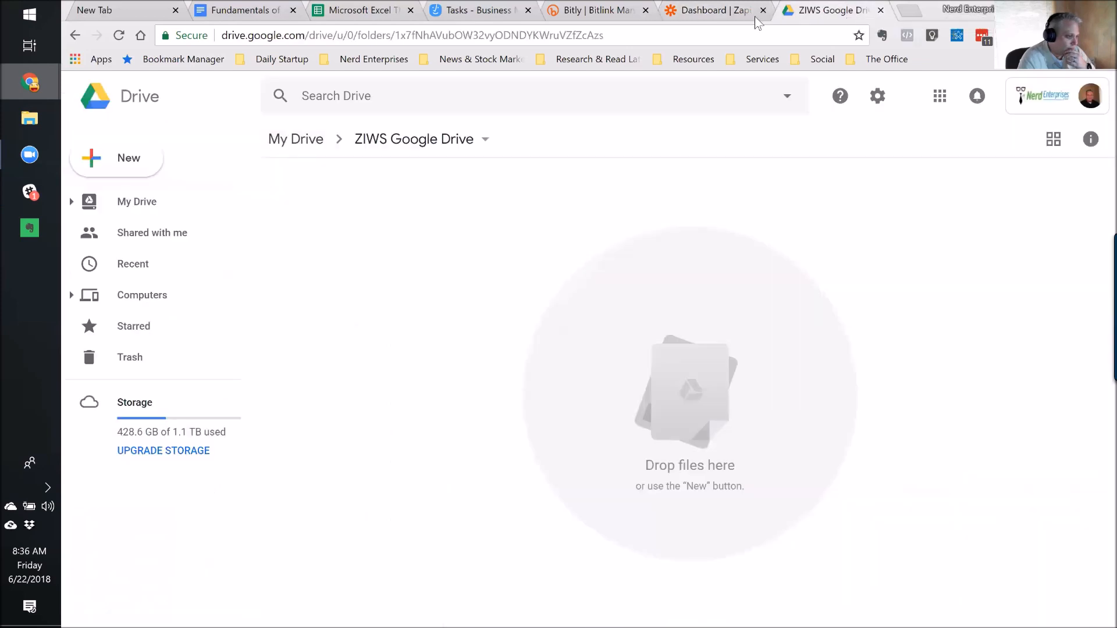
left_click(286, 143)
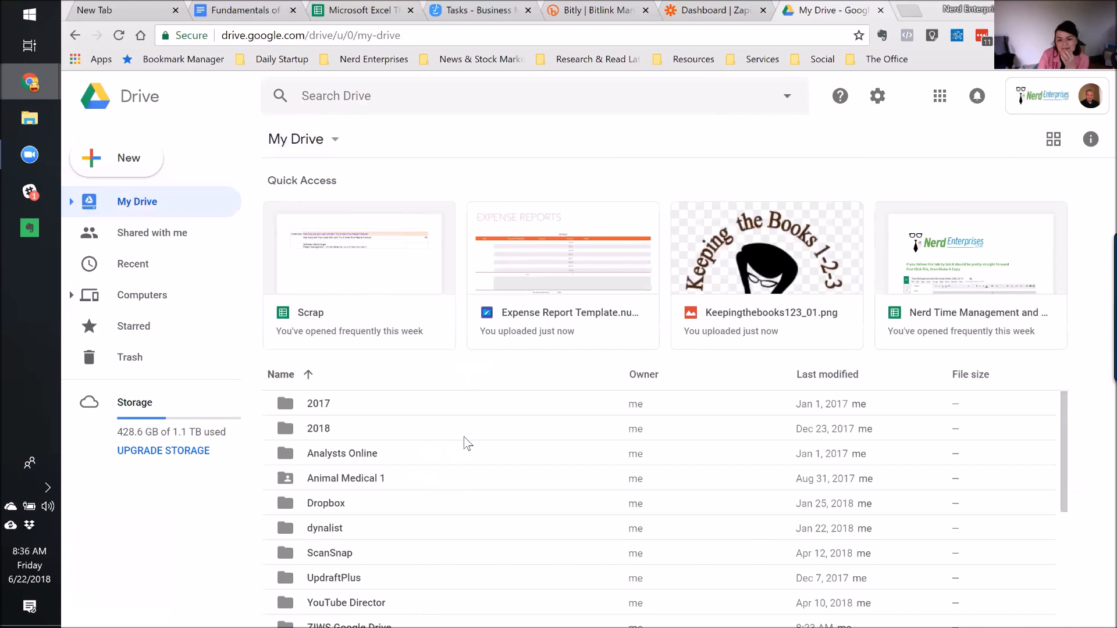
scroll(465, 443, "down", 4)
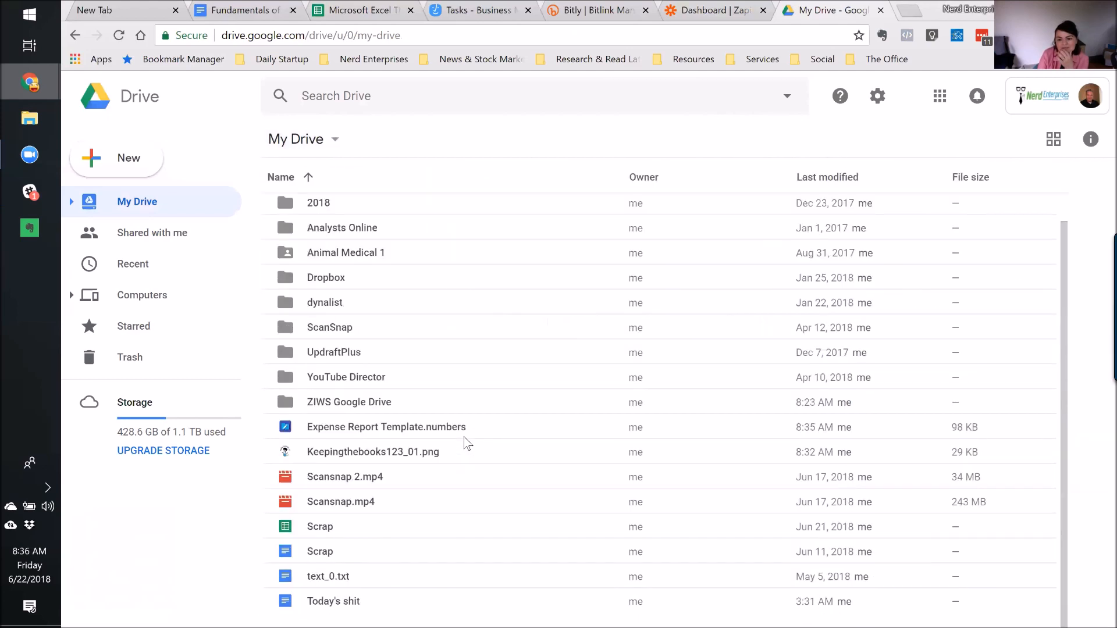
double_click(334, 403)
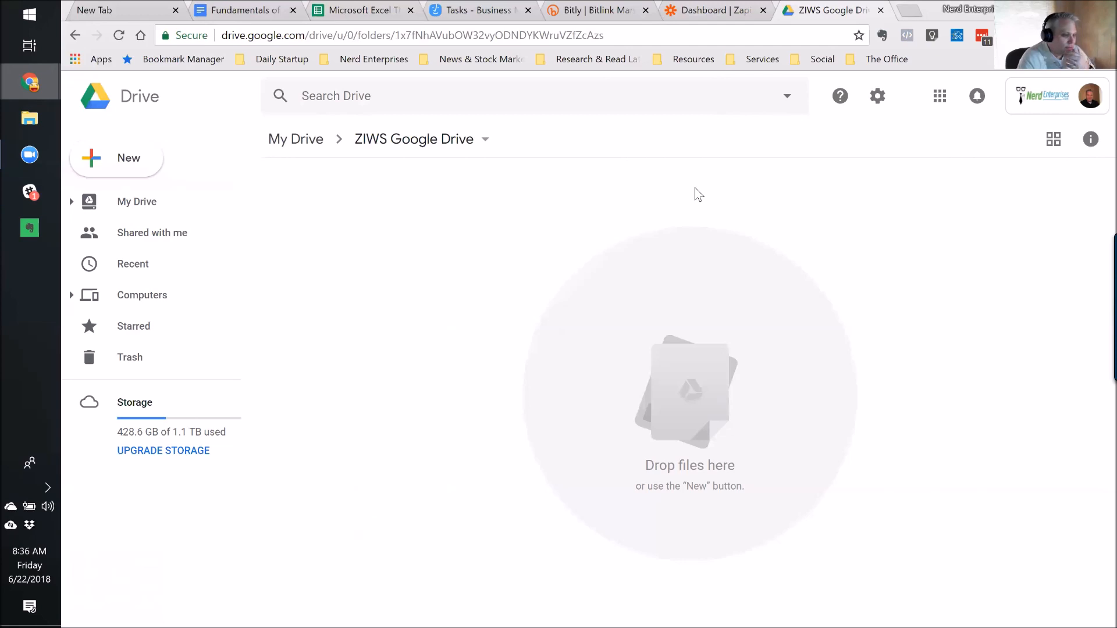
left_click(120, 35)
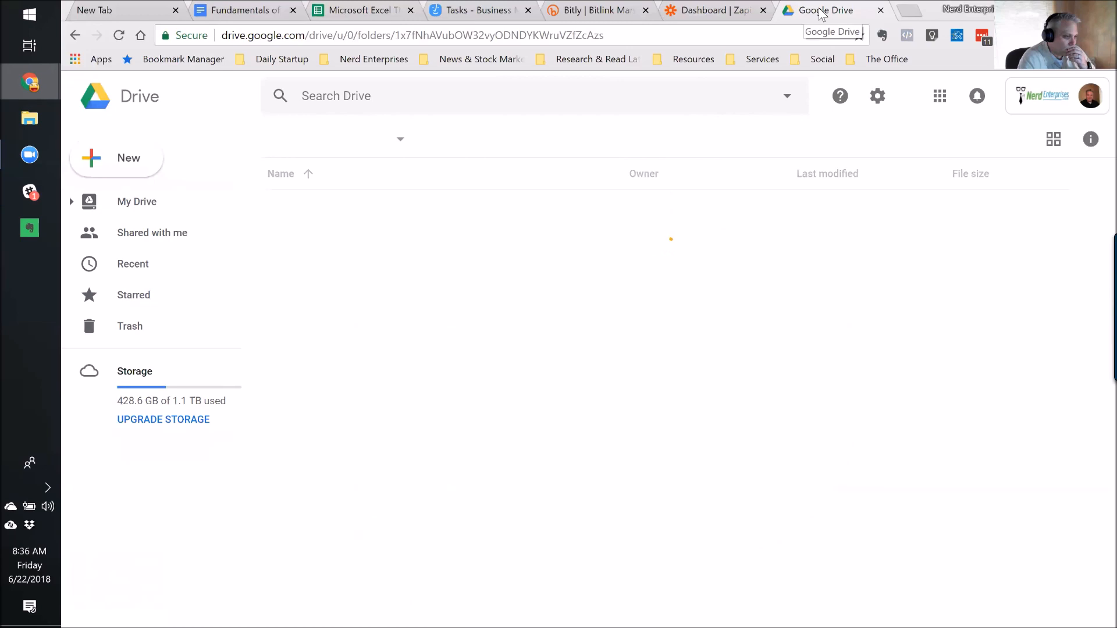
Search Drive for 'ziws', then return to My Drive.
left_click(690, 14)
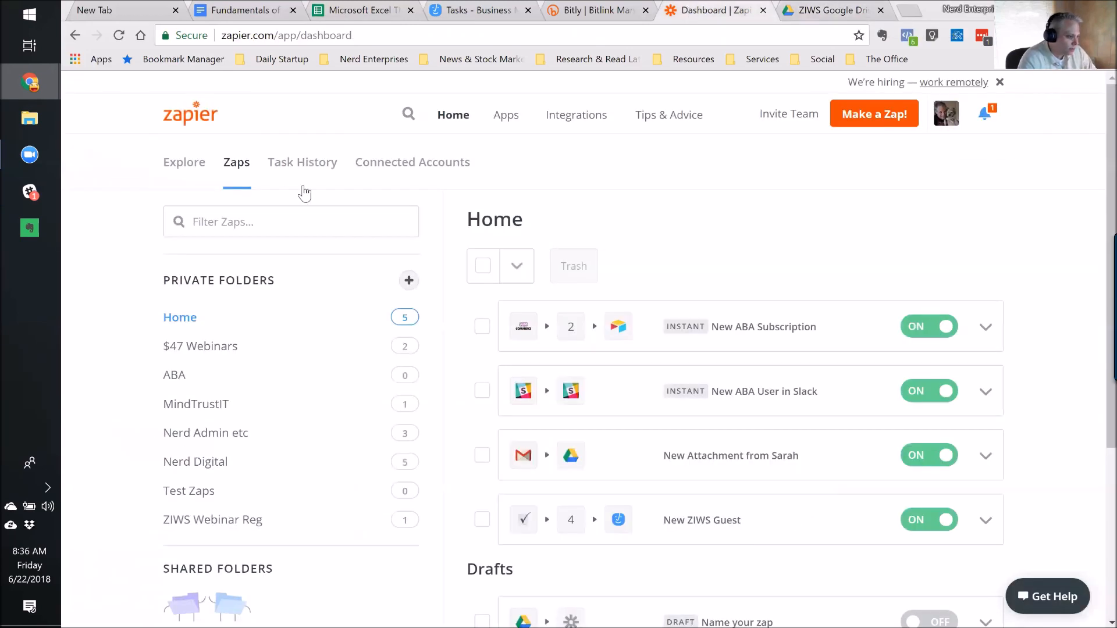
left_click(824, 14)
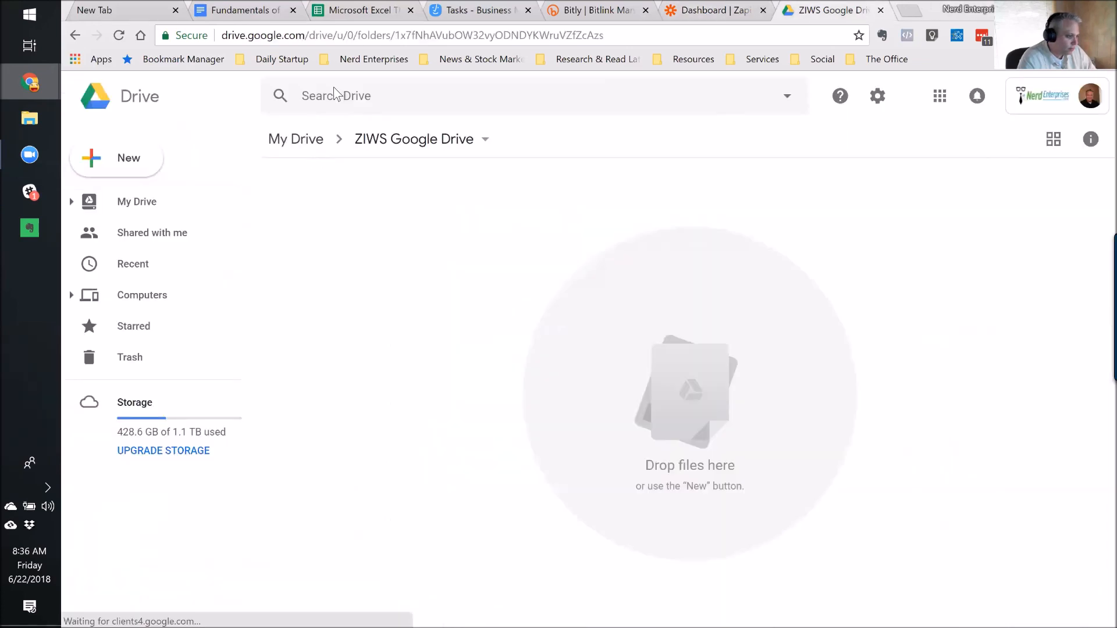
left_click(419, 95)
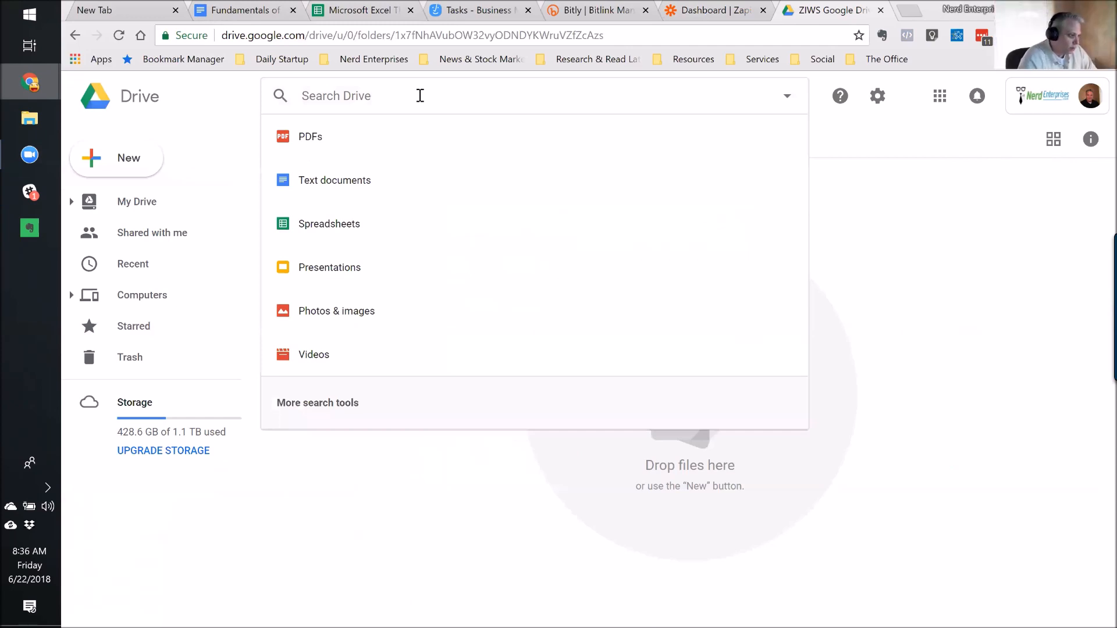
type("ziws")
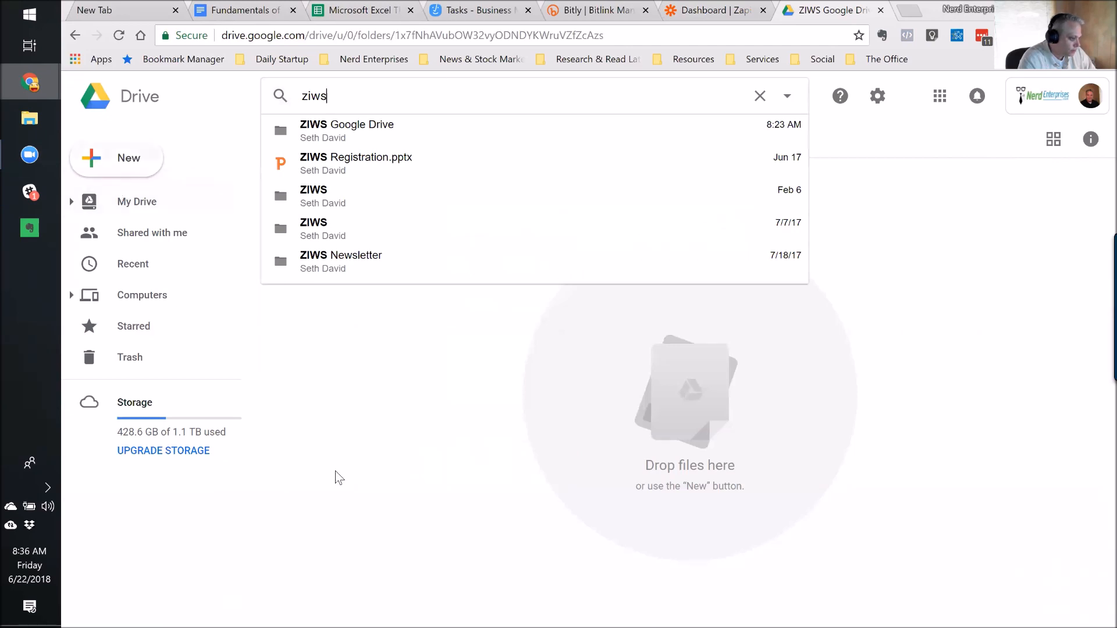
left_click(259, 192)
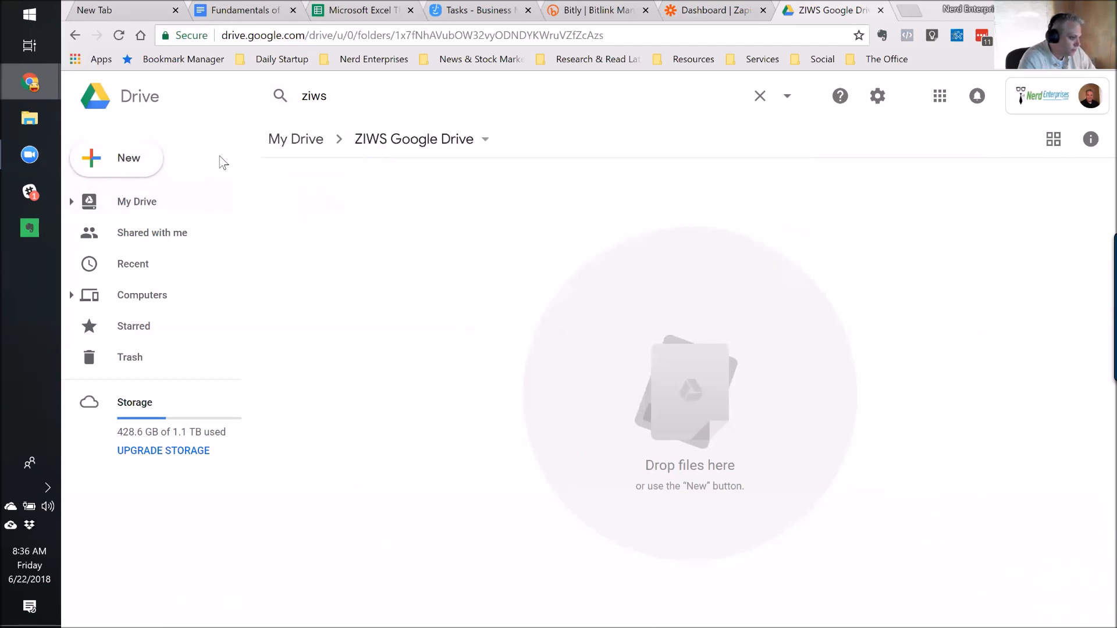
left_click(130, 204)
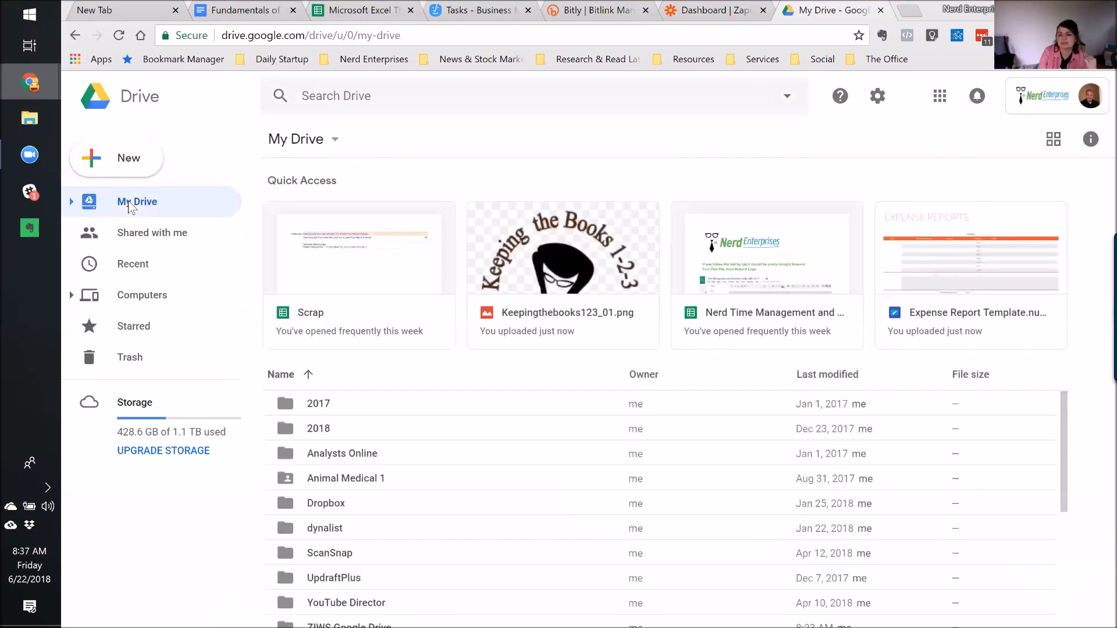
Preview Keepingthebooks123_01.png, then preview Expense Report Template.numbers and view its open-with apps.
left_click(558, 236)
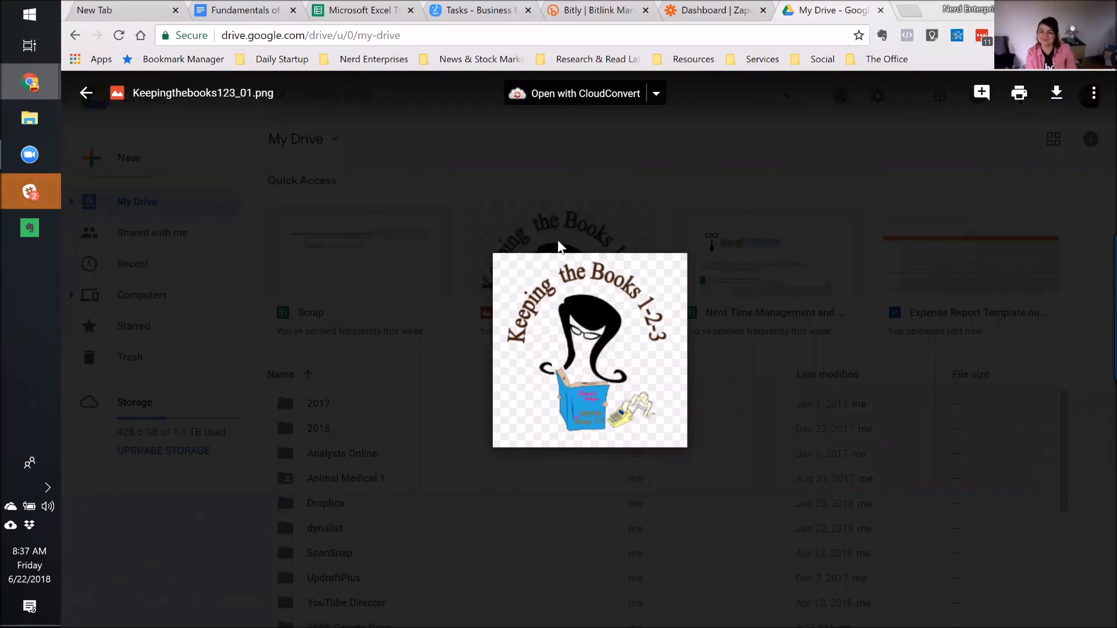
left_click(86, 94)
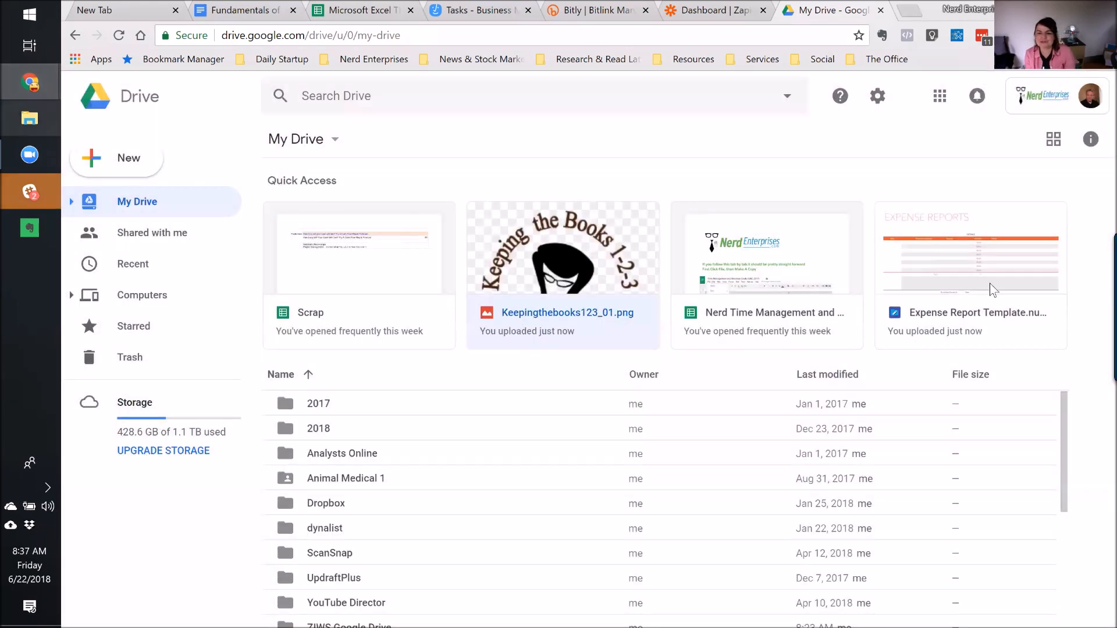
left_click(969, 261)
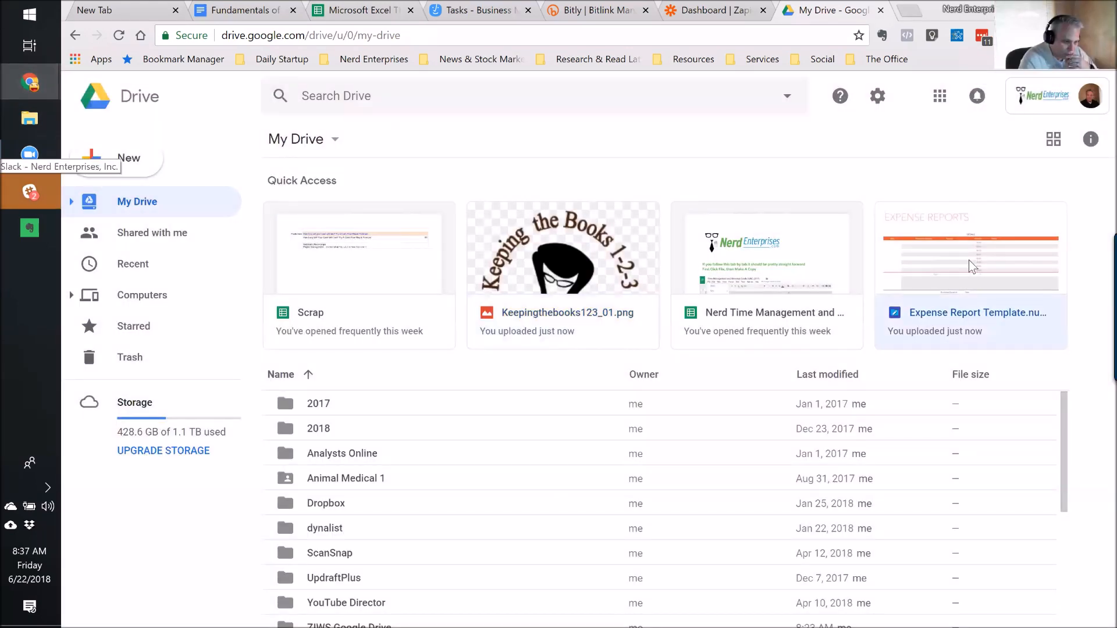
right_click(969, 261)
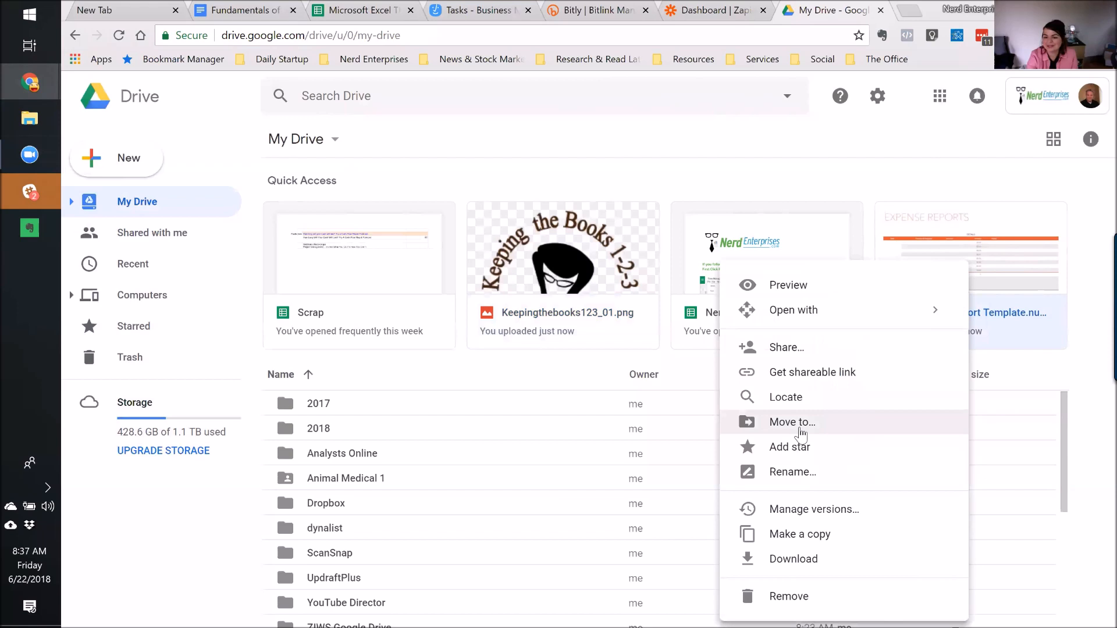
double_click(973, 232)
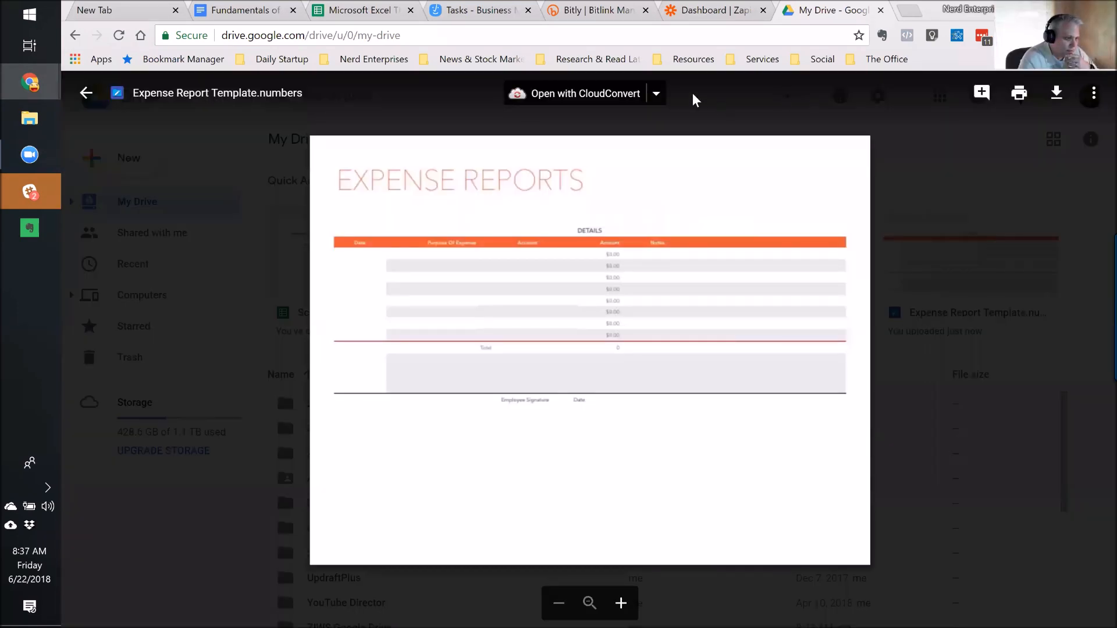
left_click(654, 94)
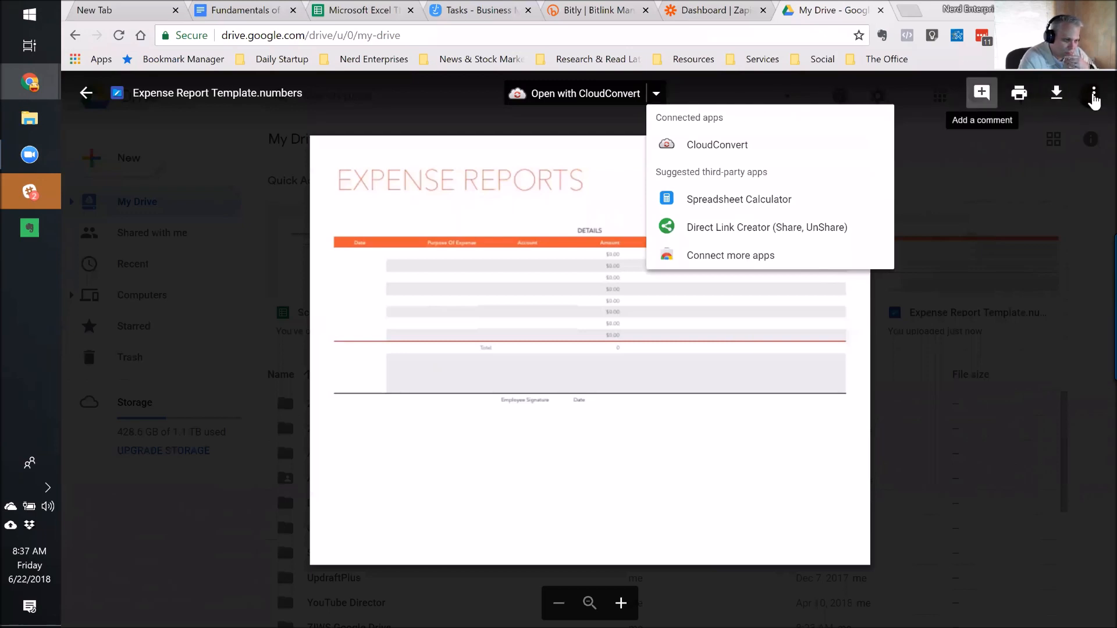
left_click(655, 92)
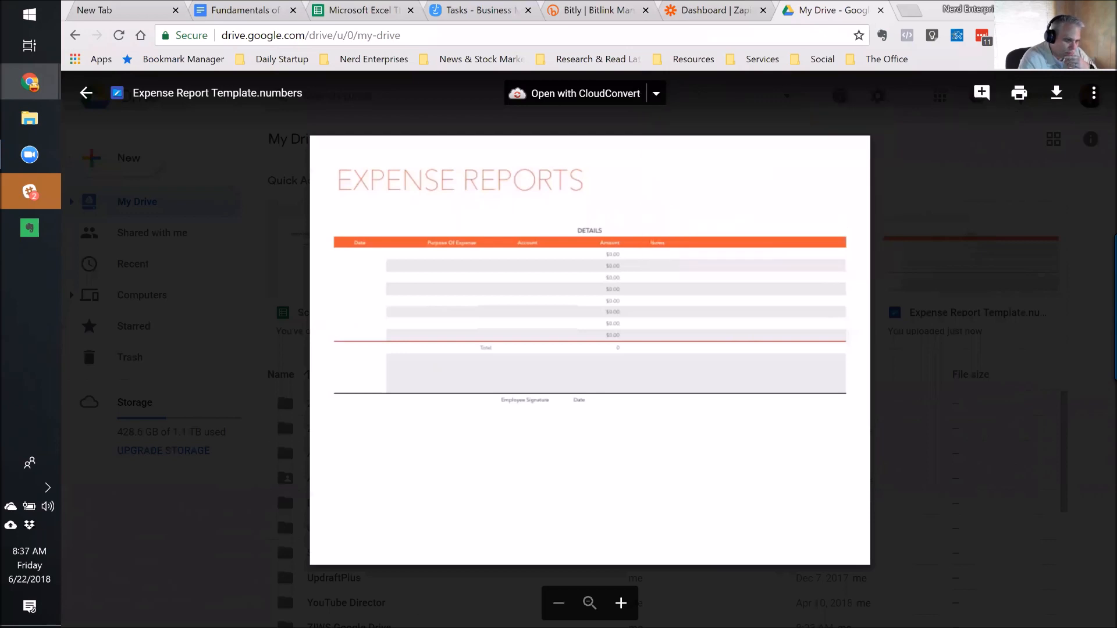
Cancel the Move to panel, close the preview, and select Expense Report Template.numbers in My Drive.
left_click(1094, 94)
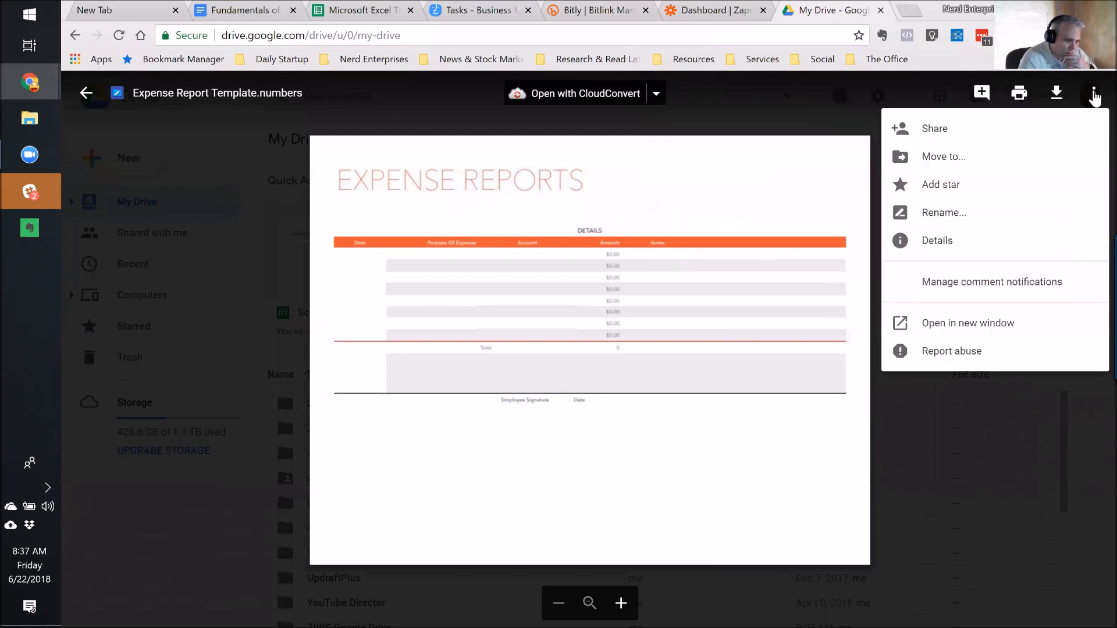
left_click(941, 157)
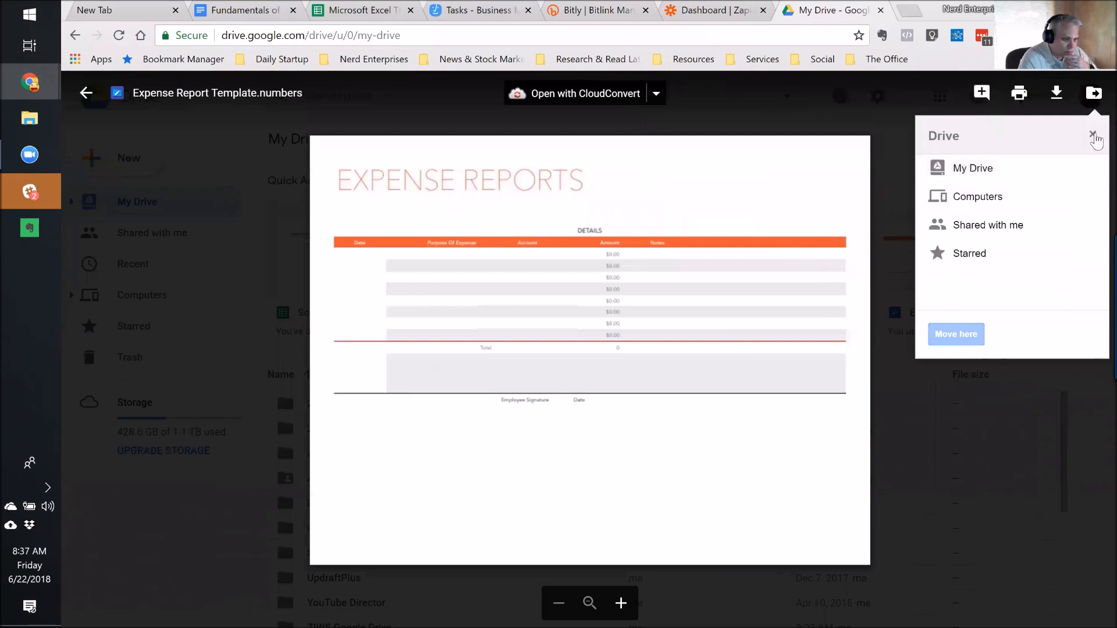
left_click(1093, 138)
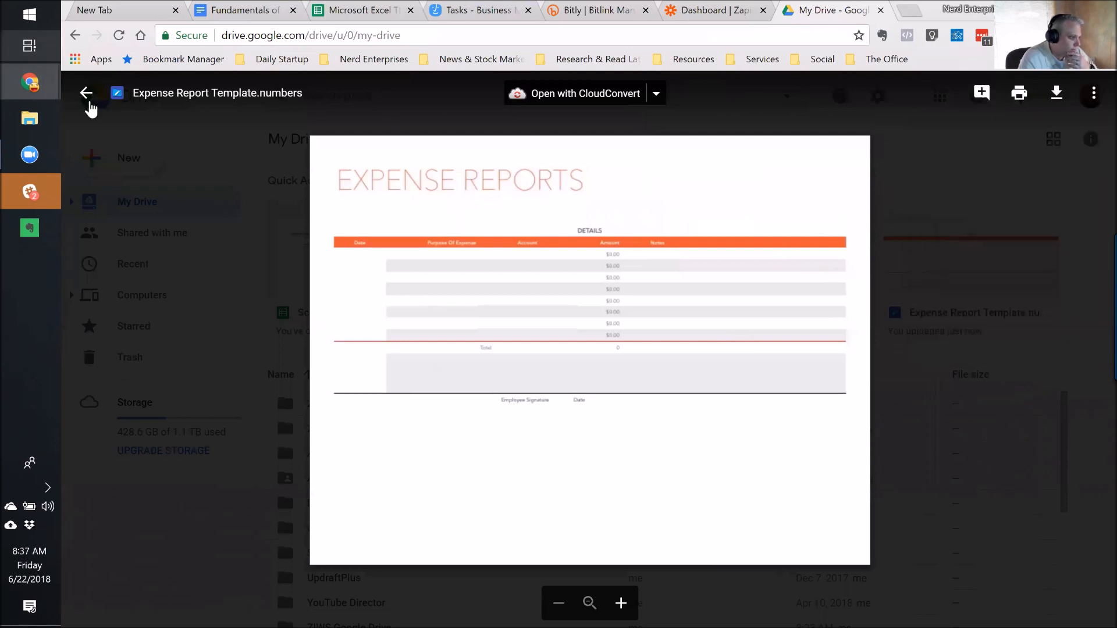
left_click(87, 102)
scroll(469, 453, "down", 1)
scroll(469, 453, "down", 3)
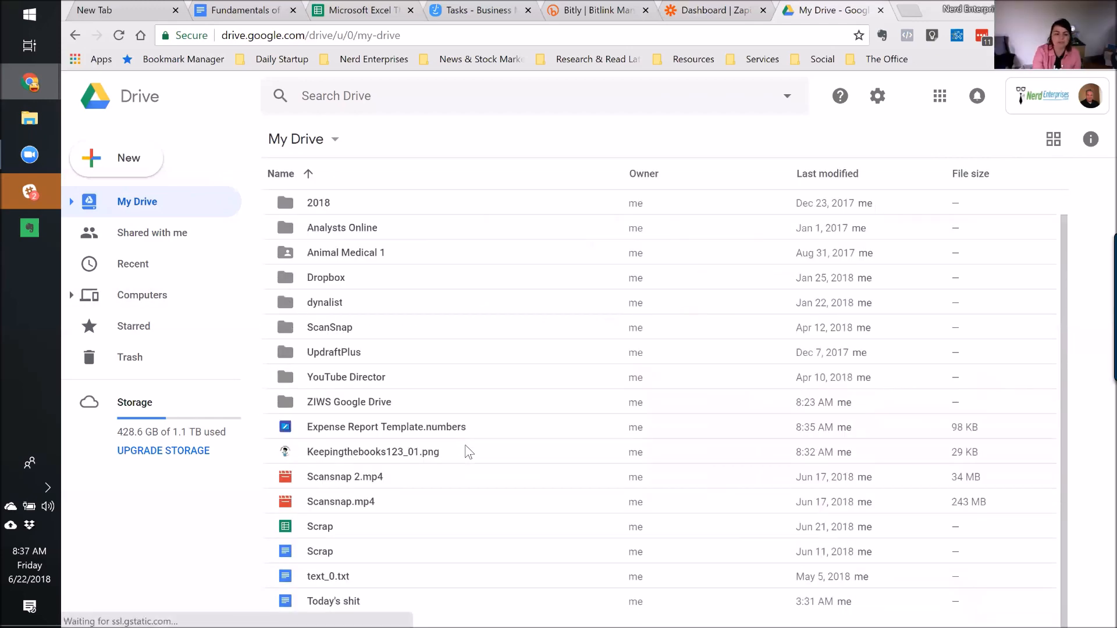
scroll(469, 453, "up", 4)
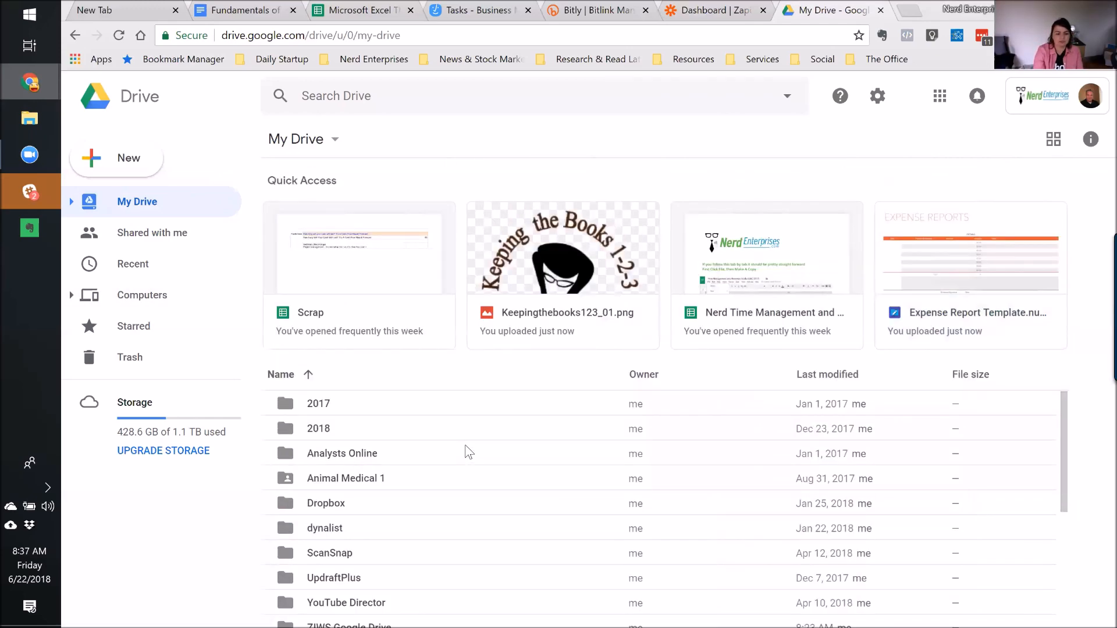
scroll(469, 453, "down", 4)
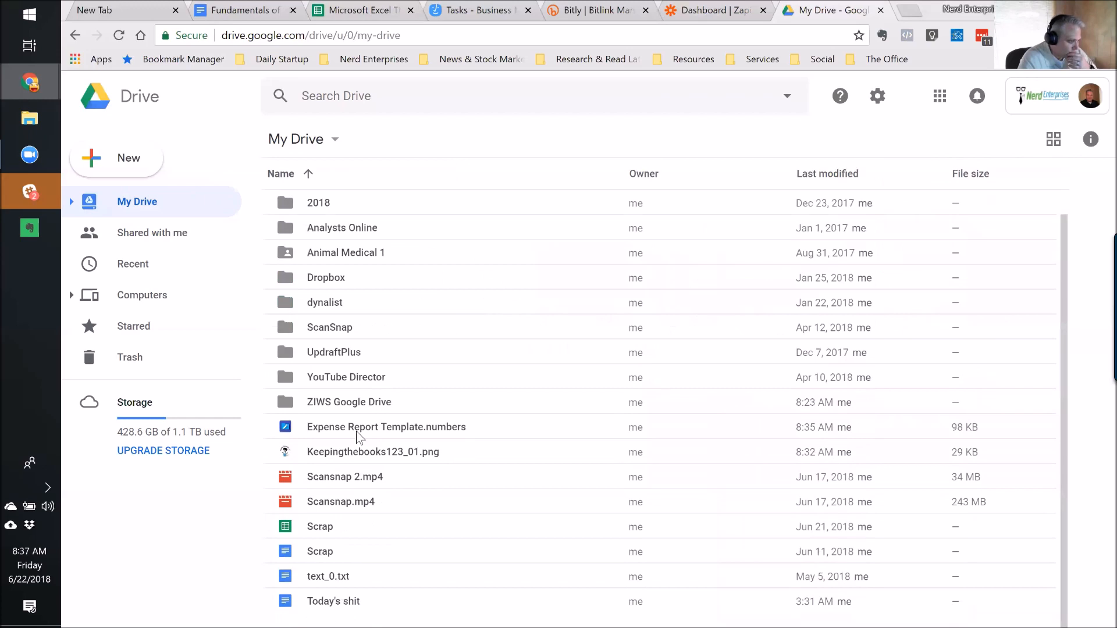
left_click(344, 428)
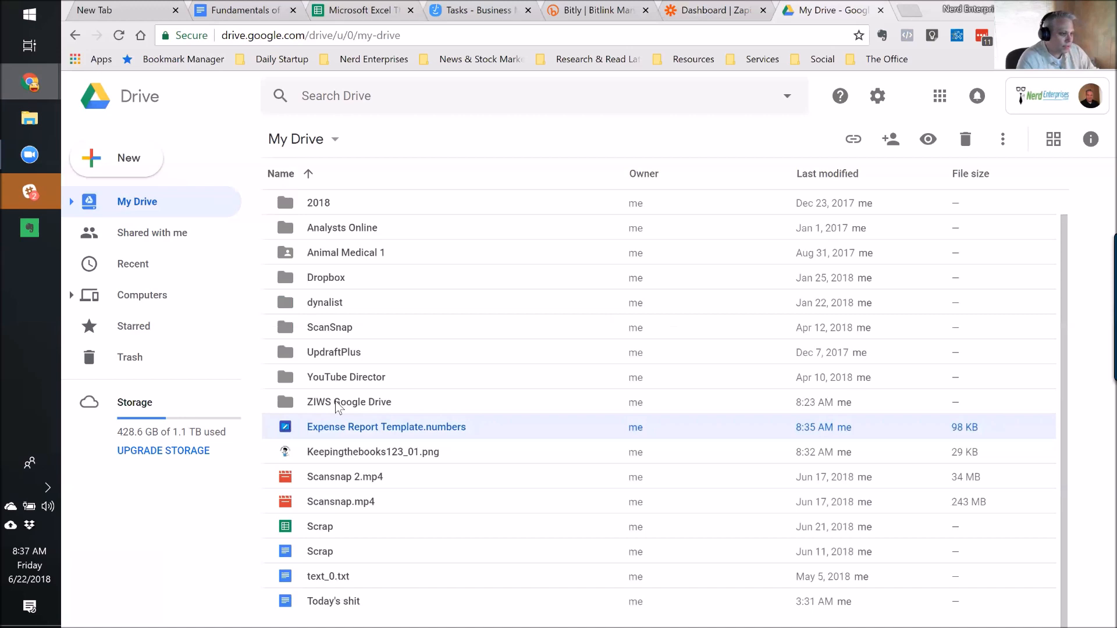
Open the Gmail attachment zap for editing and review its Upload File action and Drive account.
left_click(722, 15)
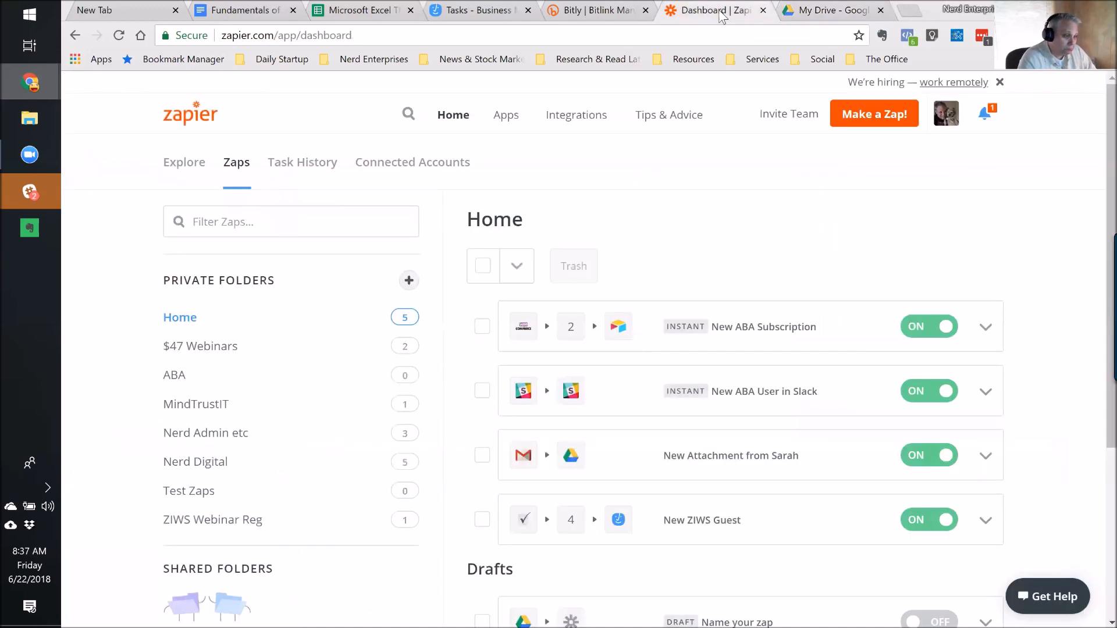
left_click(985, 455)
left_click(826, 514)
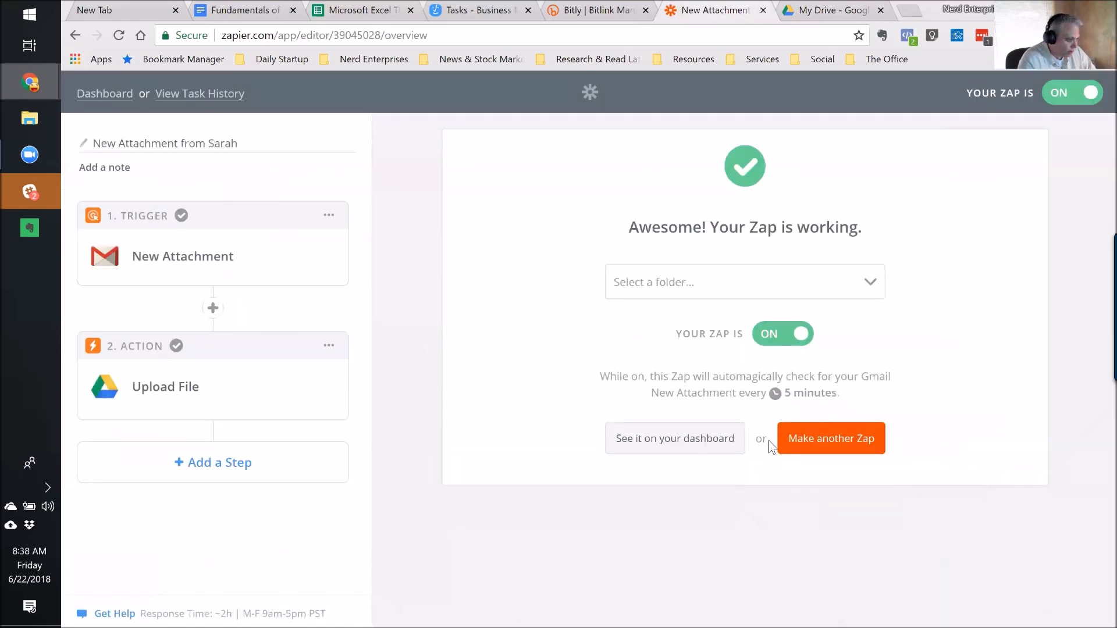
mouse_move(314, 324)
scroll(304, 369, "down", 3)
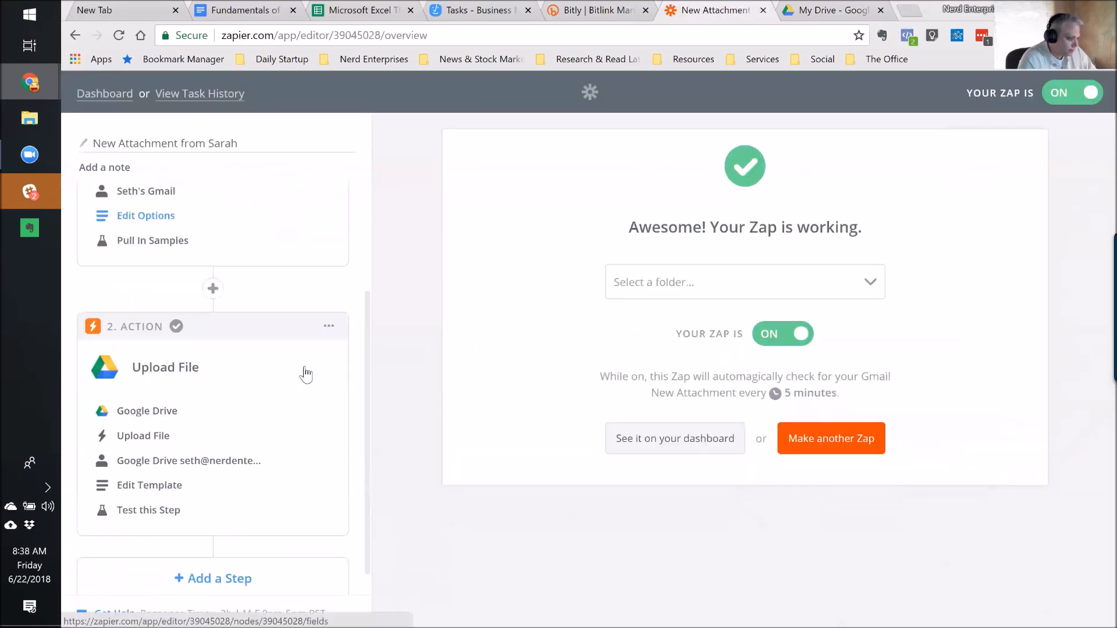
left_click(144, 423)
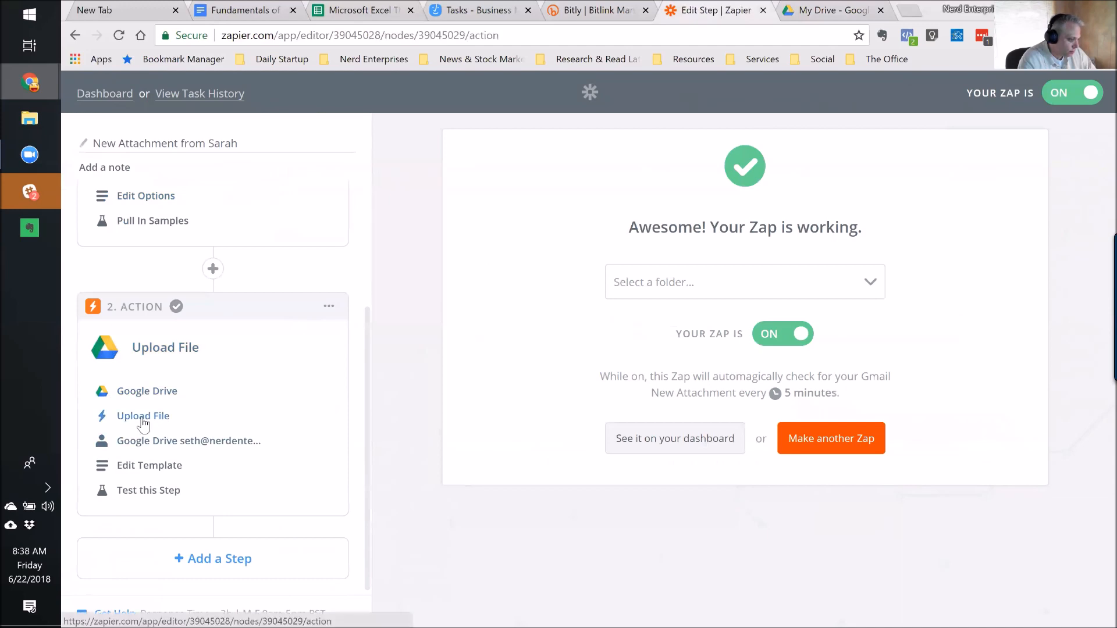
left_click(204, 443)
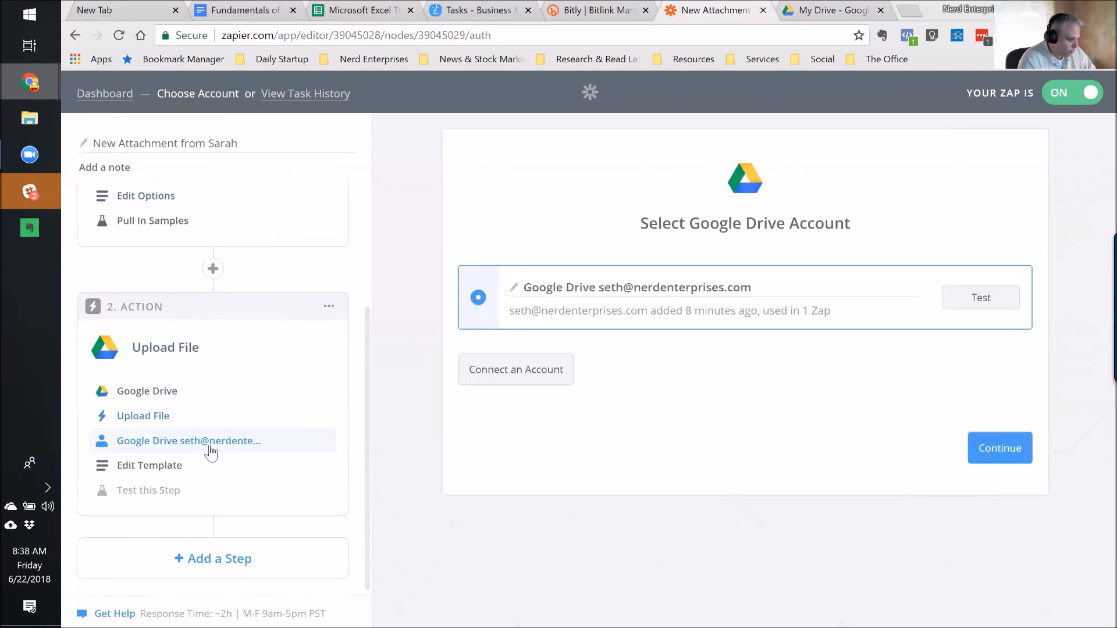
Set the Upload File Folder to ZIWS Google Drive and continue.
left_click(142, 466)
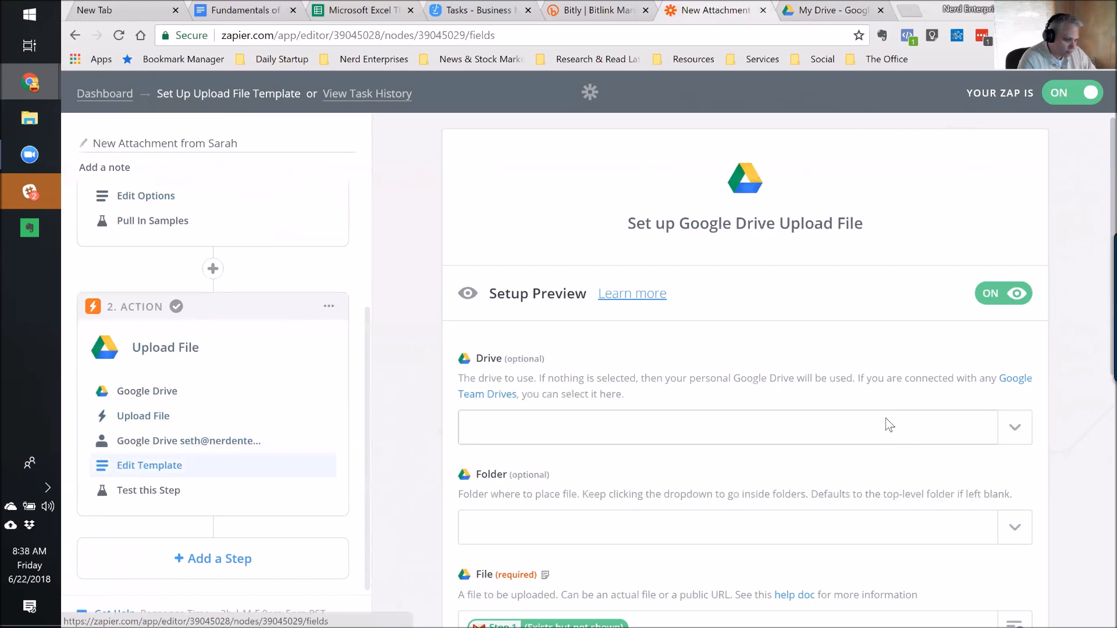
scroll(885, 437, "down", 3)
left_click(627, 380)
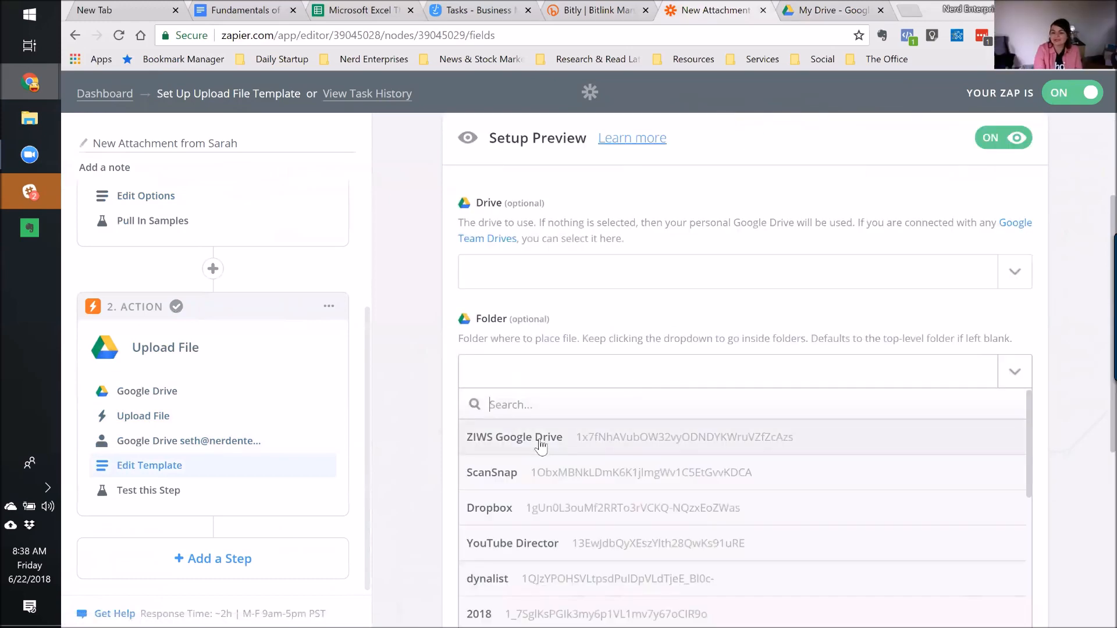
left_click(541, 445)
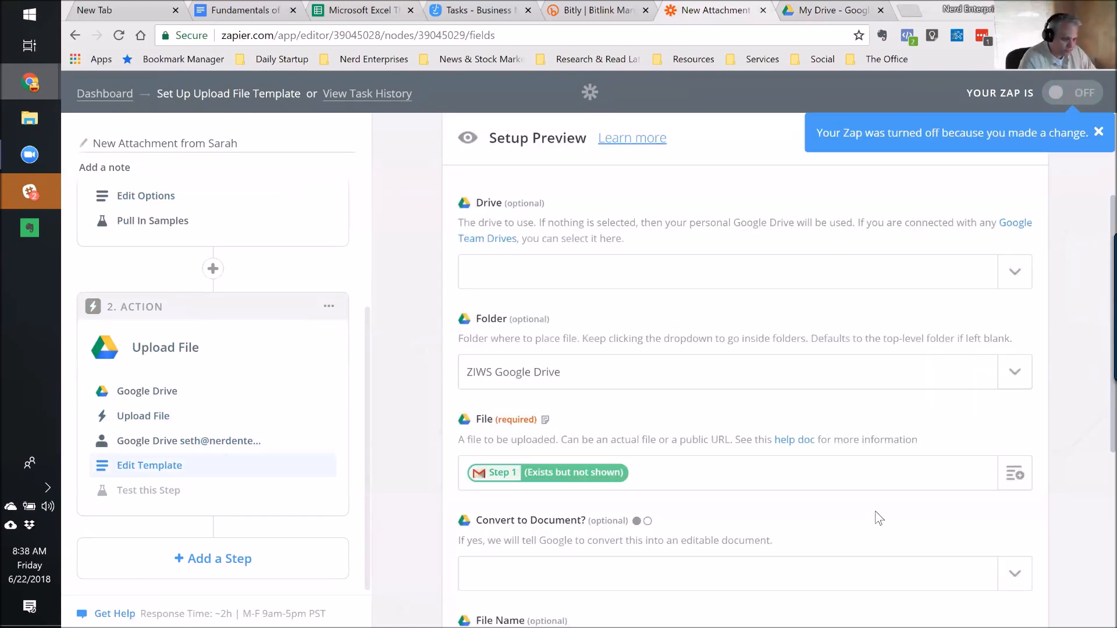
scroll(875, 511, "down", 3)
scroll(875, 511, "down", 3)
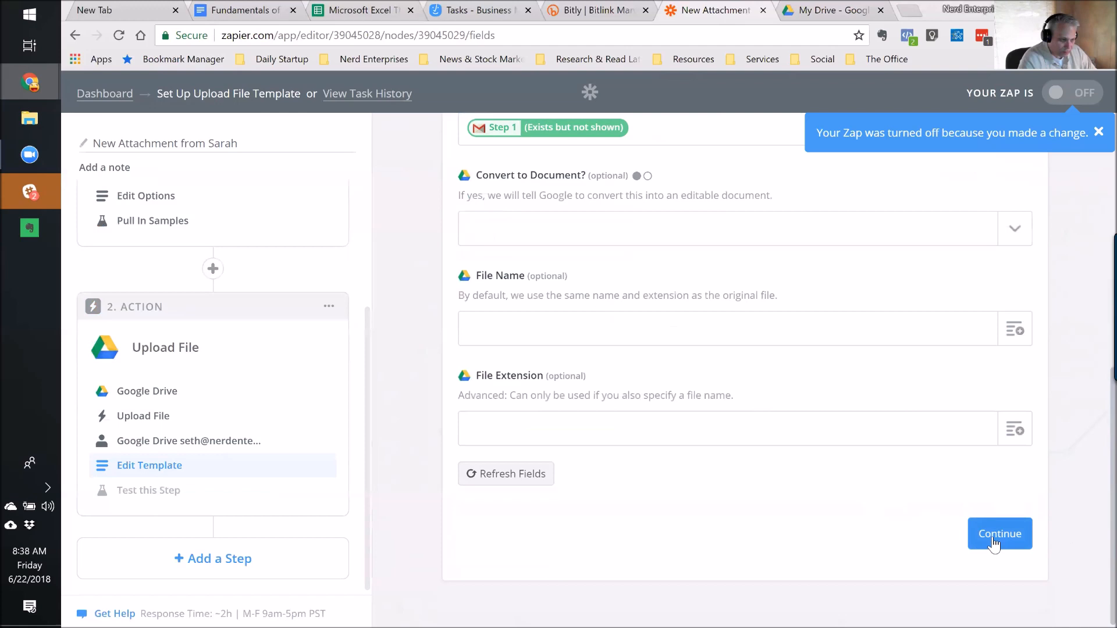
left_click(993, 535)
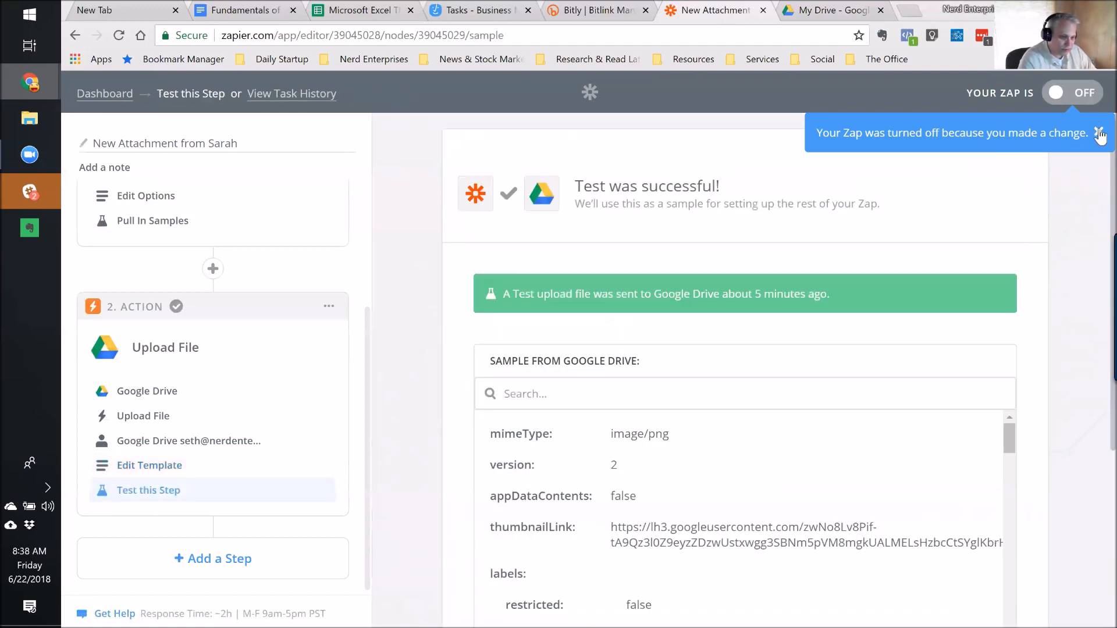
Dismiss the turned-off notice, switch the zap back ON, and return to the zap list.
left_click(1100, 134)
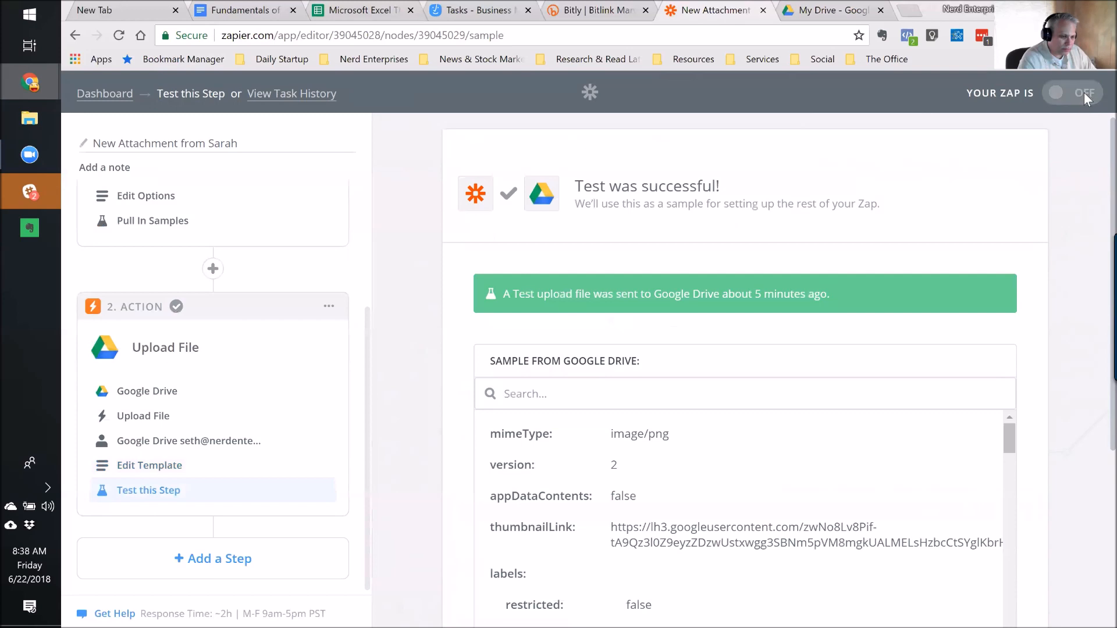
left_click(1084, 93)
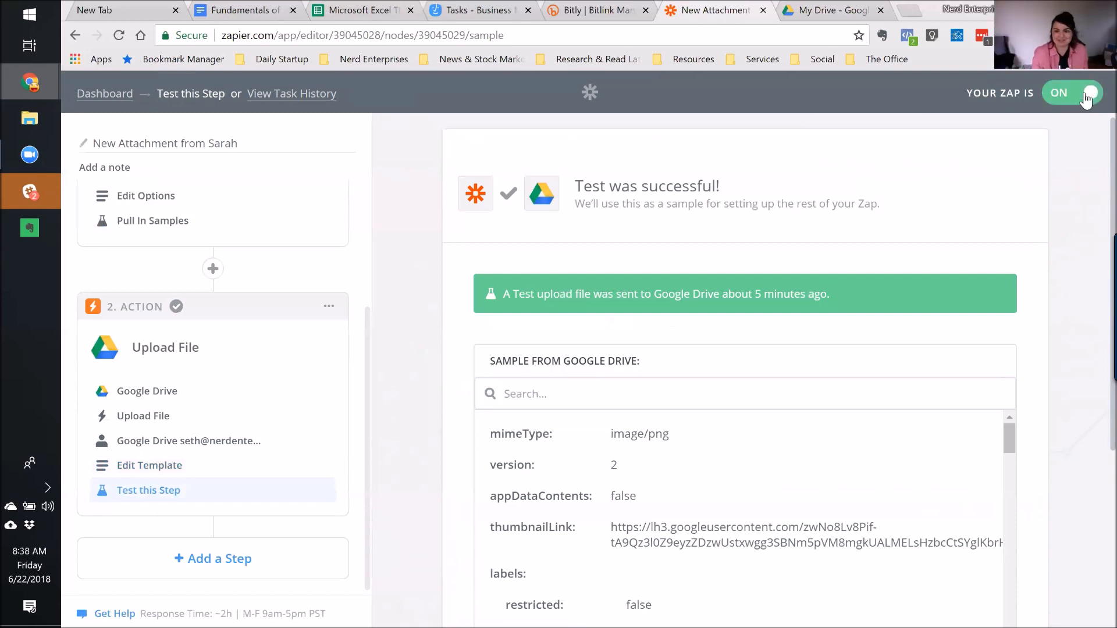
left_click(103, 95)
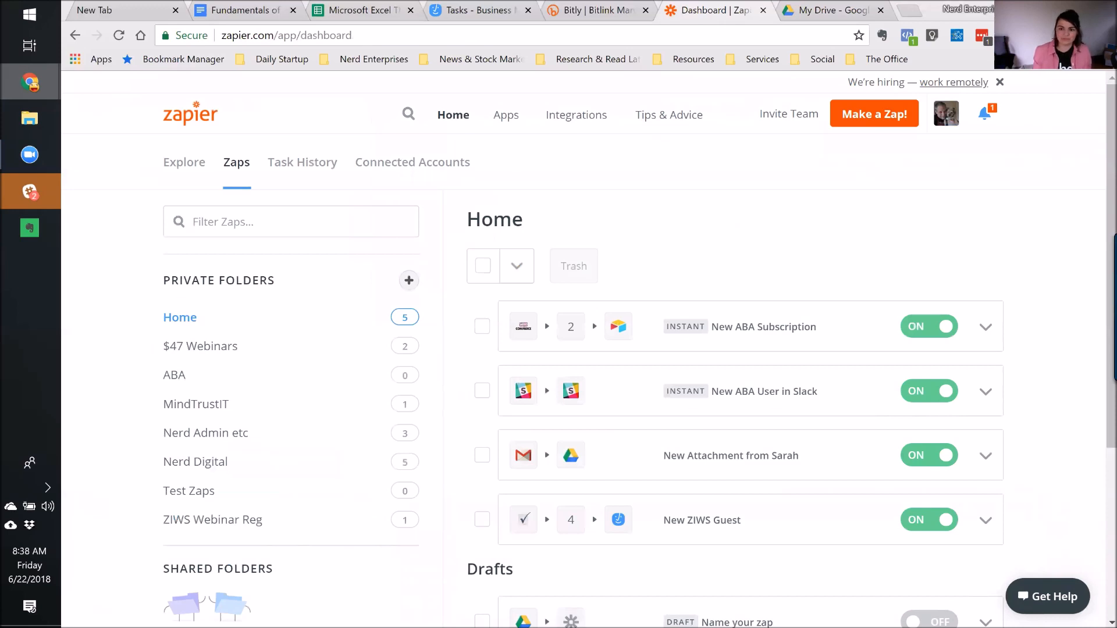
Glance at the Slack and Zoom windows, then return to the browser dashboard.
key("alt+Tab")
left_click(1023, 11)
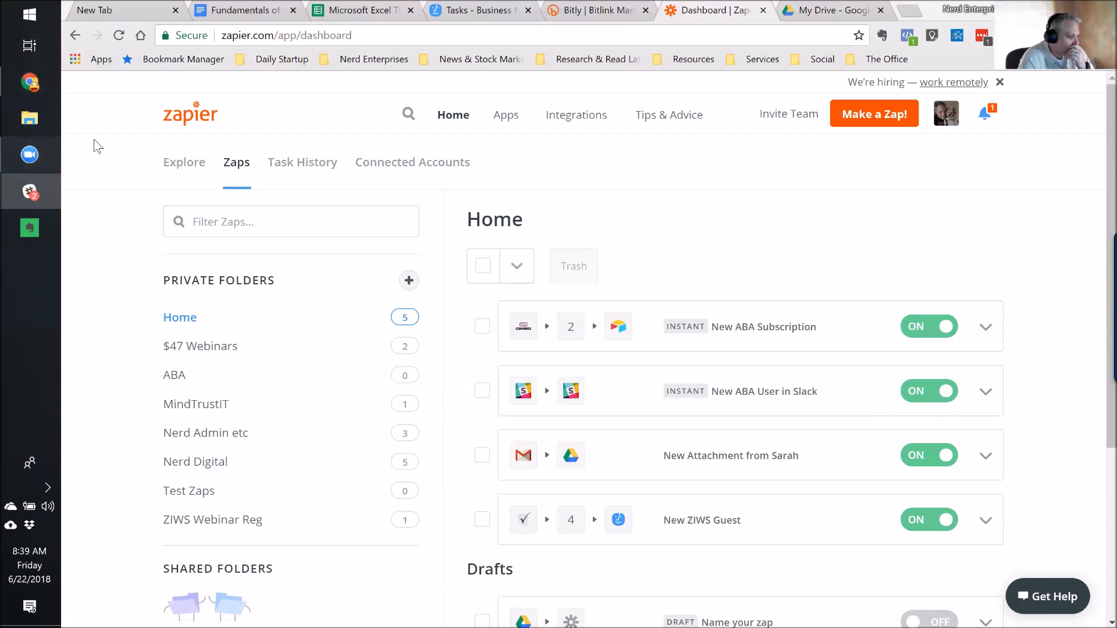
mouse_move(50, 152)
left_click(128, 218)
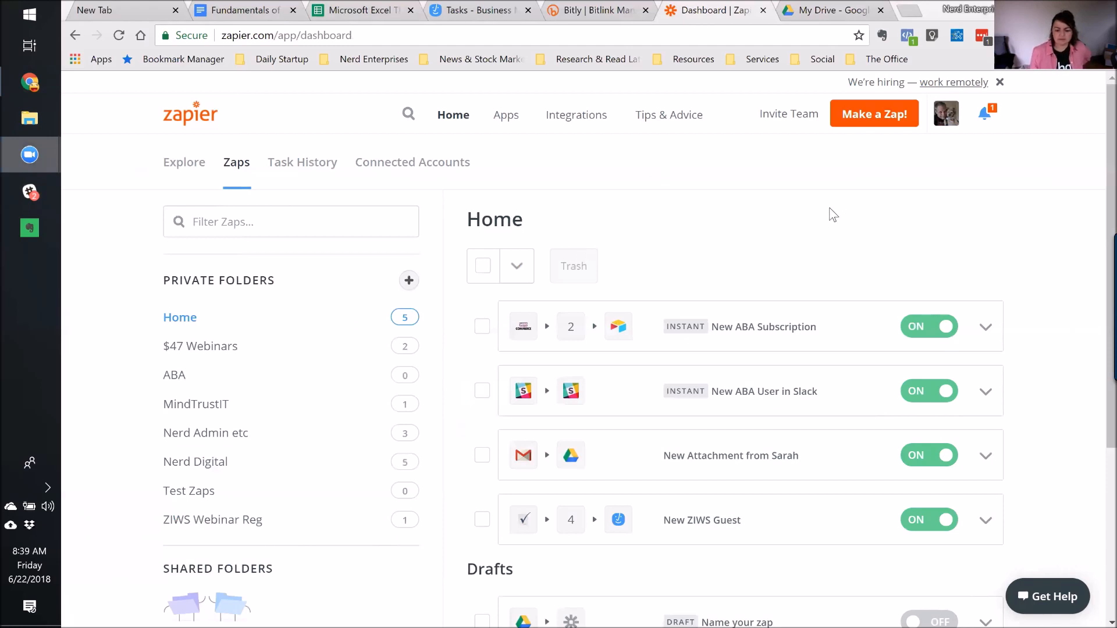
left_click(985, 458)
left_click(985, 458)
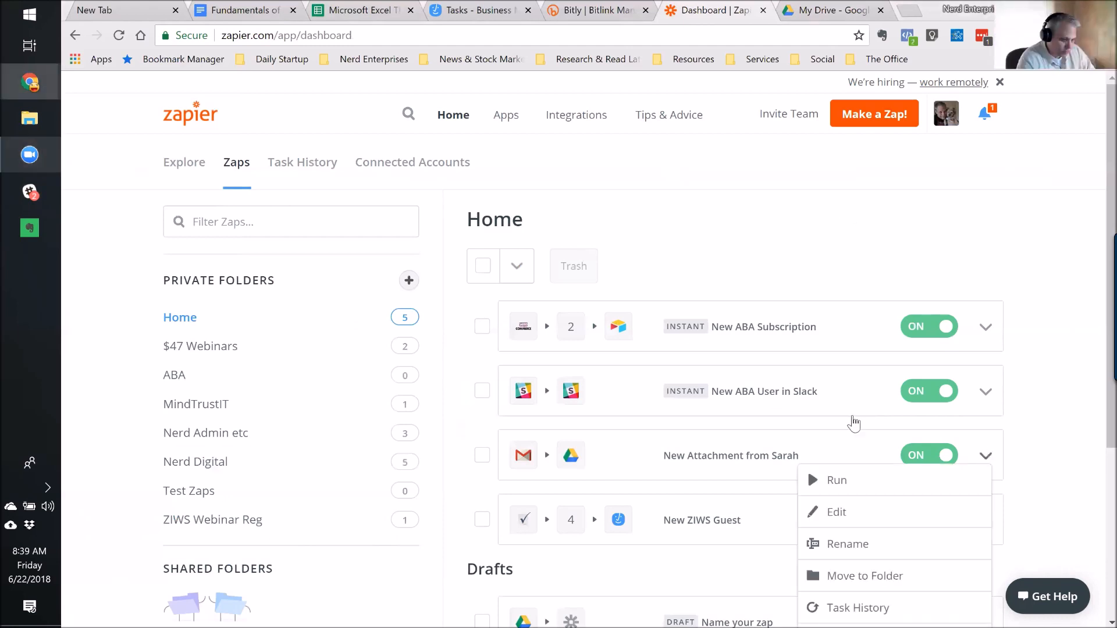
left_click(836, 512)
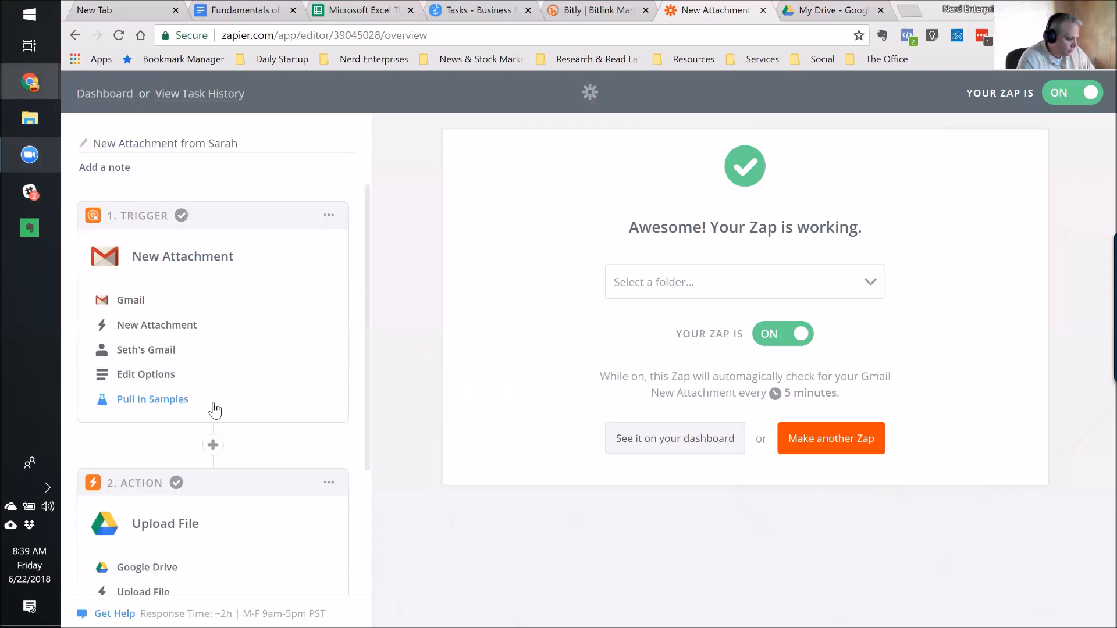
scroll(214, 407, "down", 2)
left_click(139, 492)
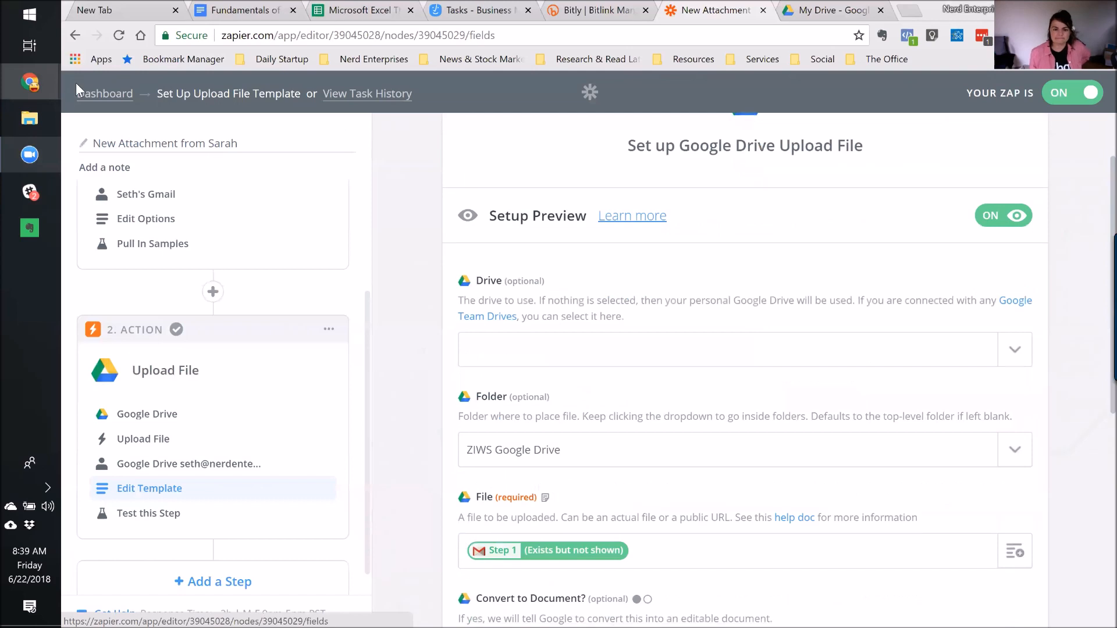
left_click(86, 95)
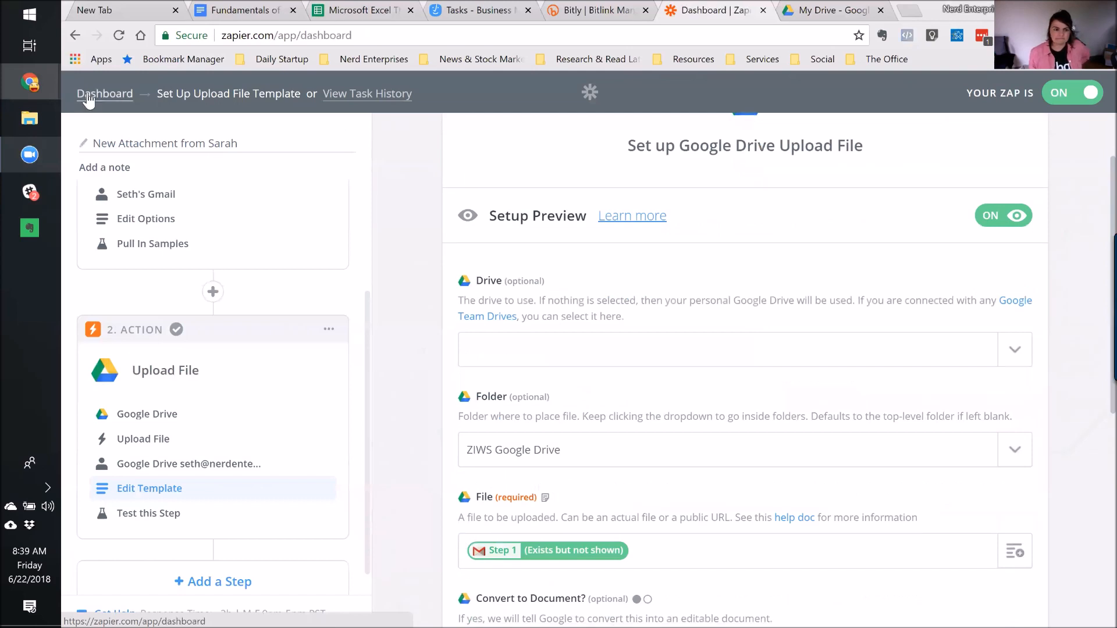
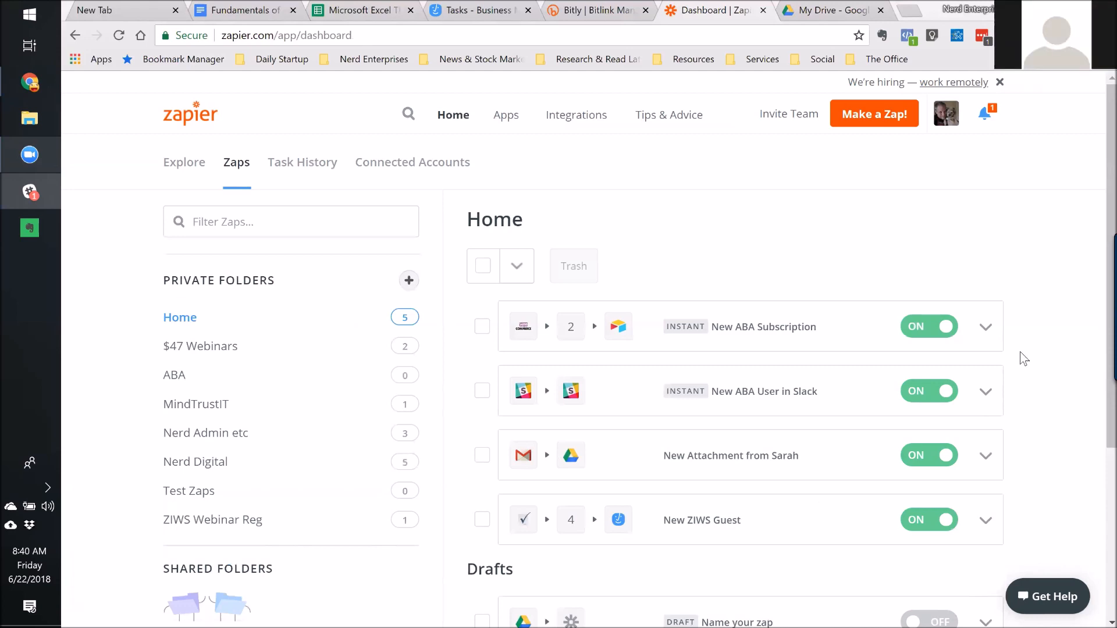
Start a new zap from the Zapier dashboard with Make a Zap!
left_click(969, 224)
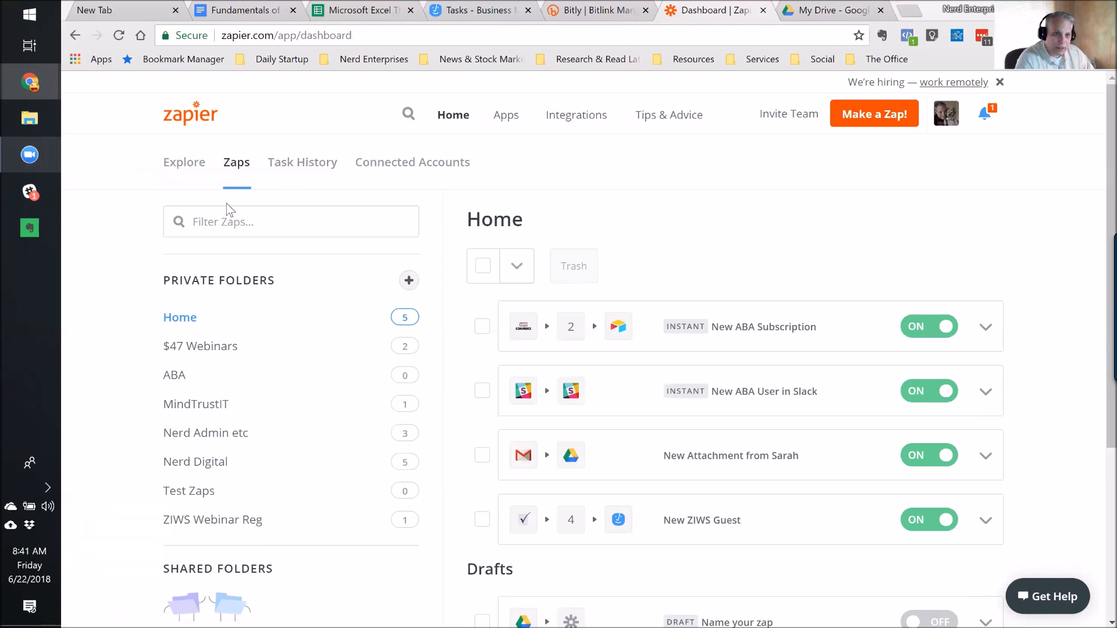
left_click(895, 116)
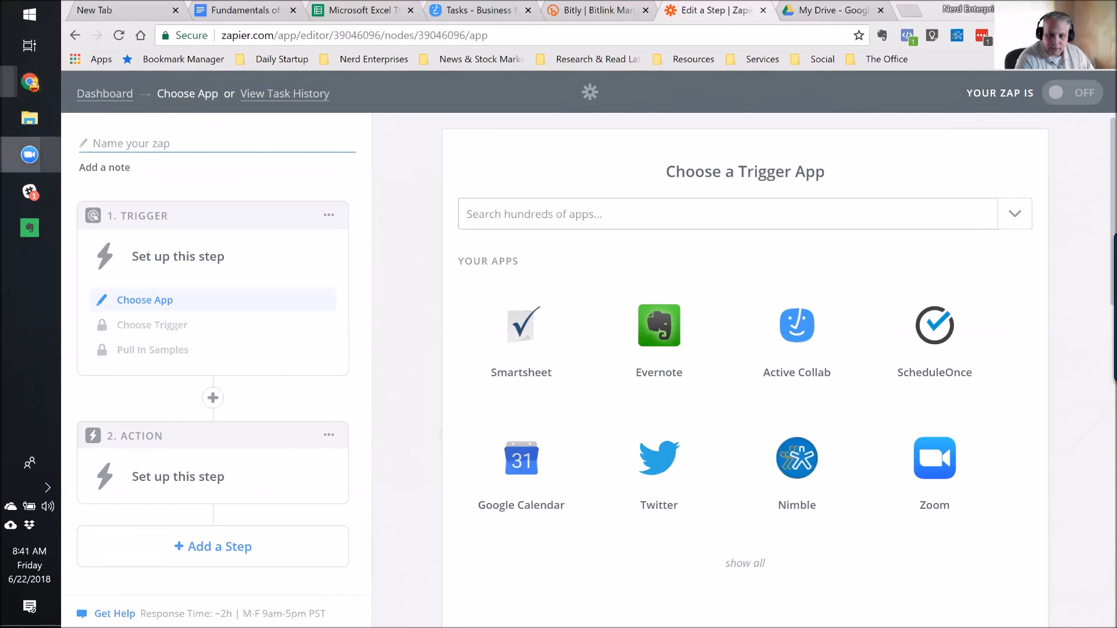
Search 'Goog', pick Google Forms as the trigger app, and return to the Dashboard.
left_click(636, 213)
type("Goog")
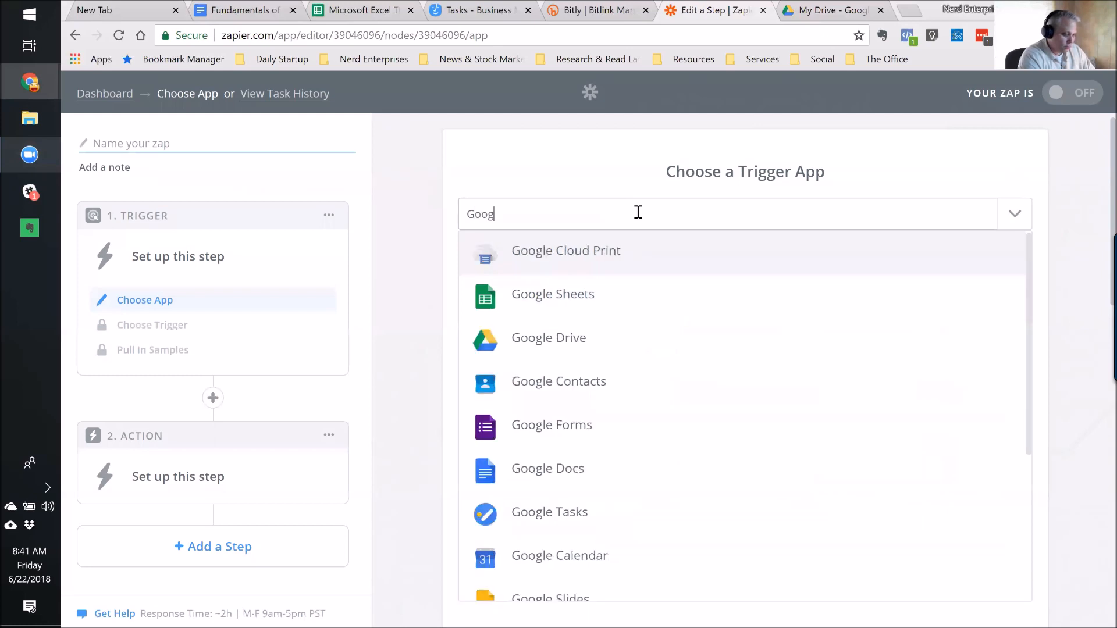
left_click(538, 438)
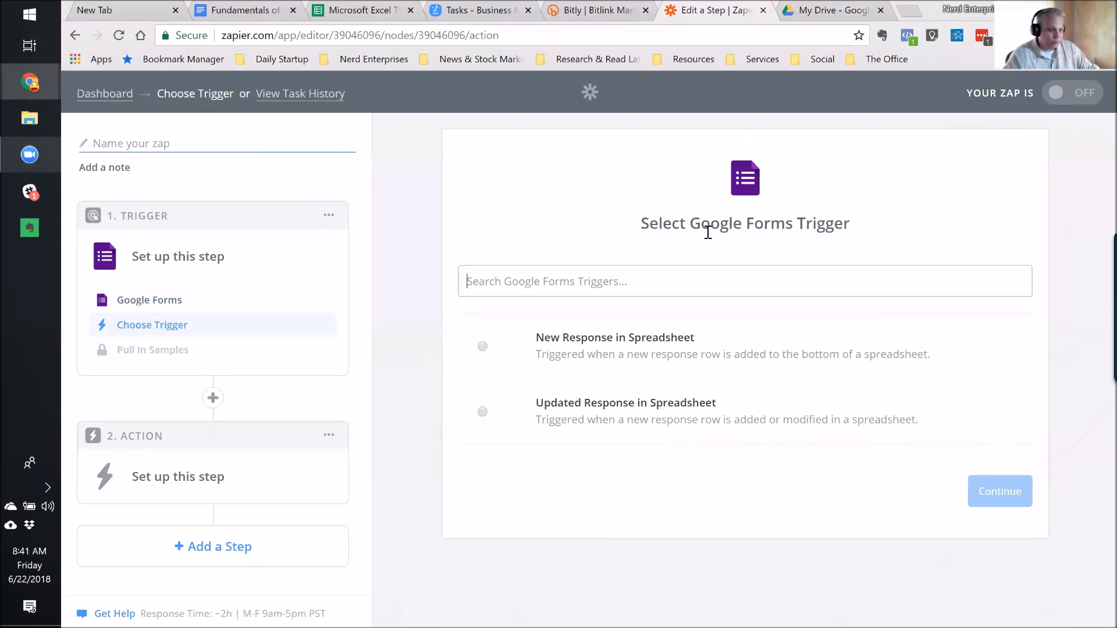
left_click(108, 97)
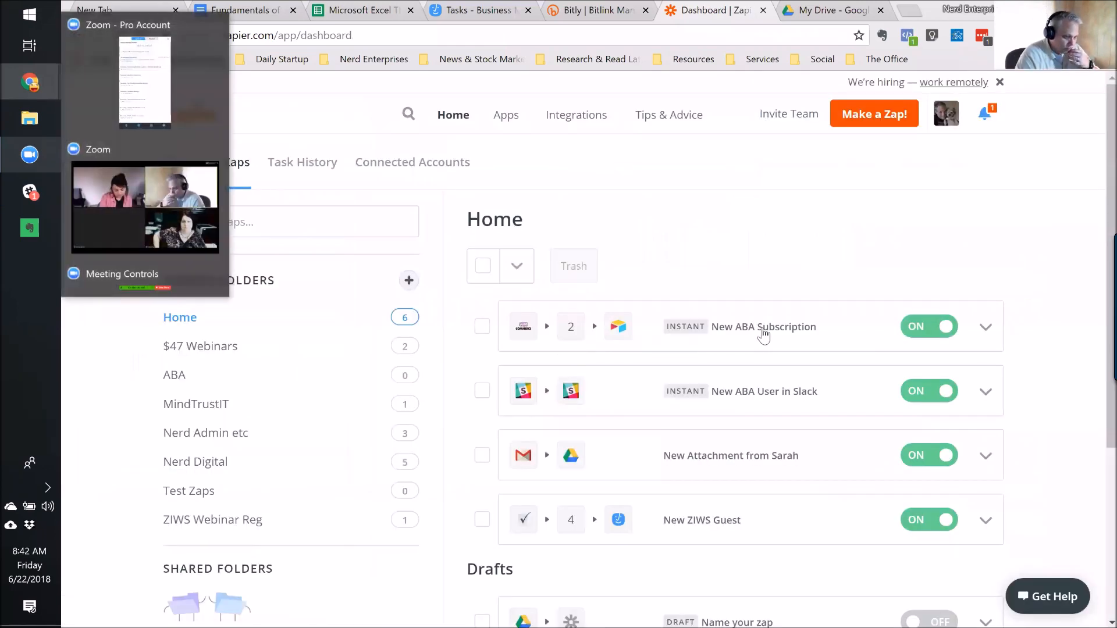
Open the New Business Management Client zap in Nerd Admin etc and view its Create Task template.
left_click(223, 439)
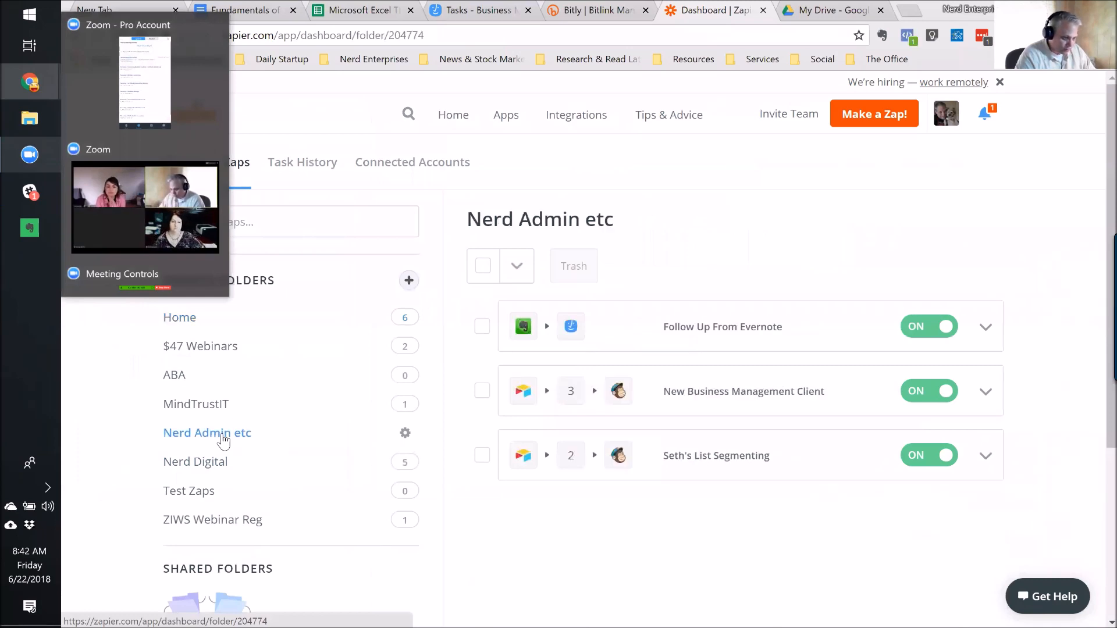
left_click(784, 392)
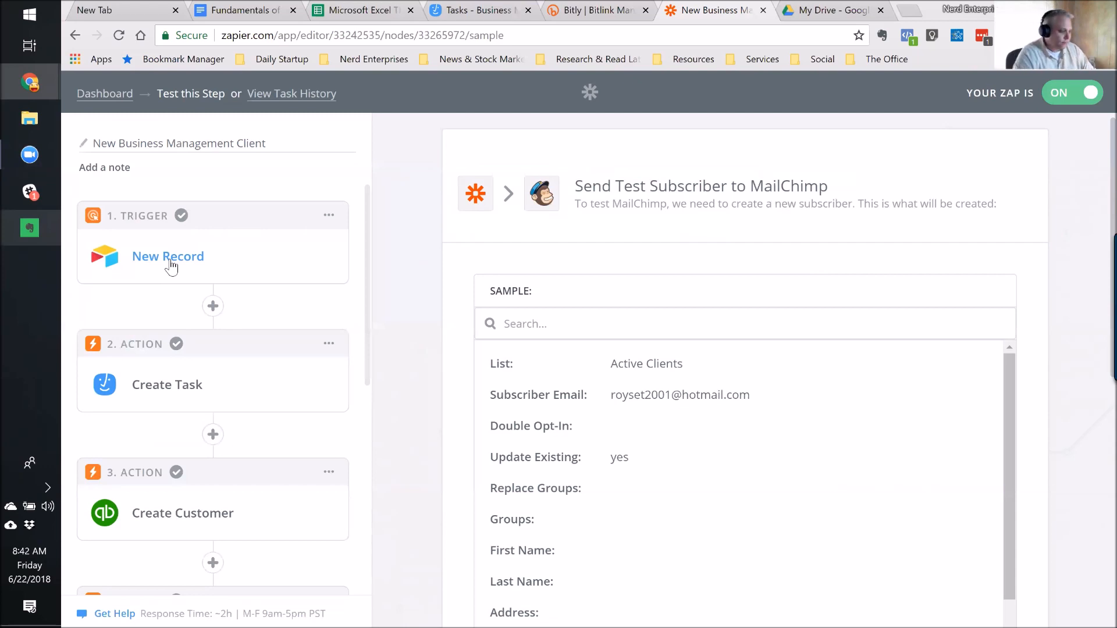
scroll(175, 265, "down", 1)
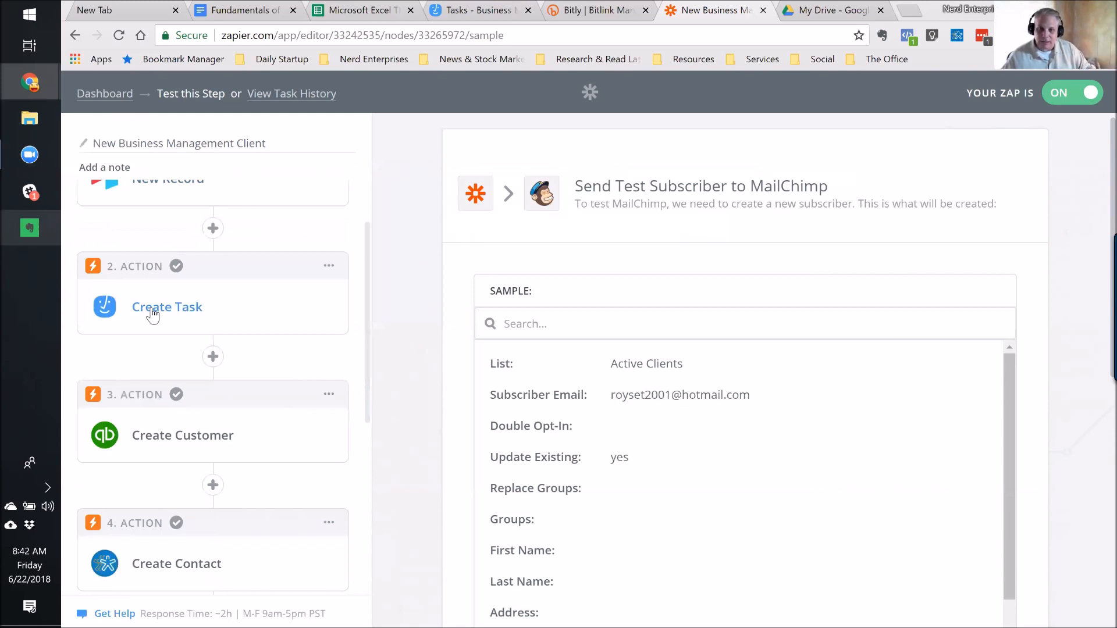
left_click(153, 315)
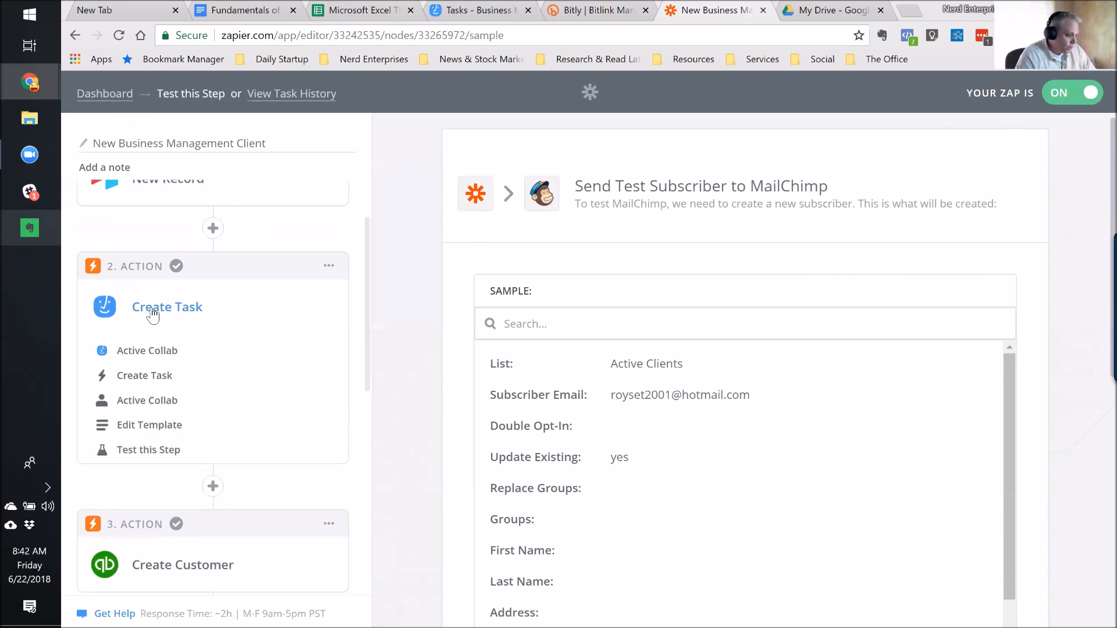
left_click(140, 434)
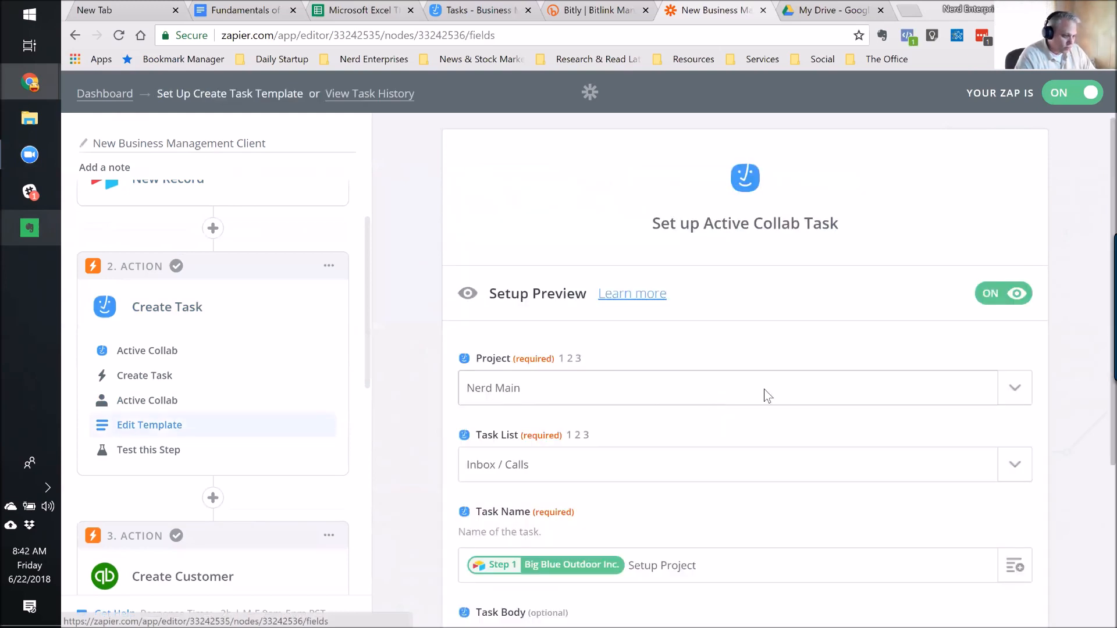
Review the Active Collab task fields, then open the QuickBooks Online Create Customer template.
left_click(701, 416)
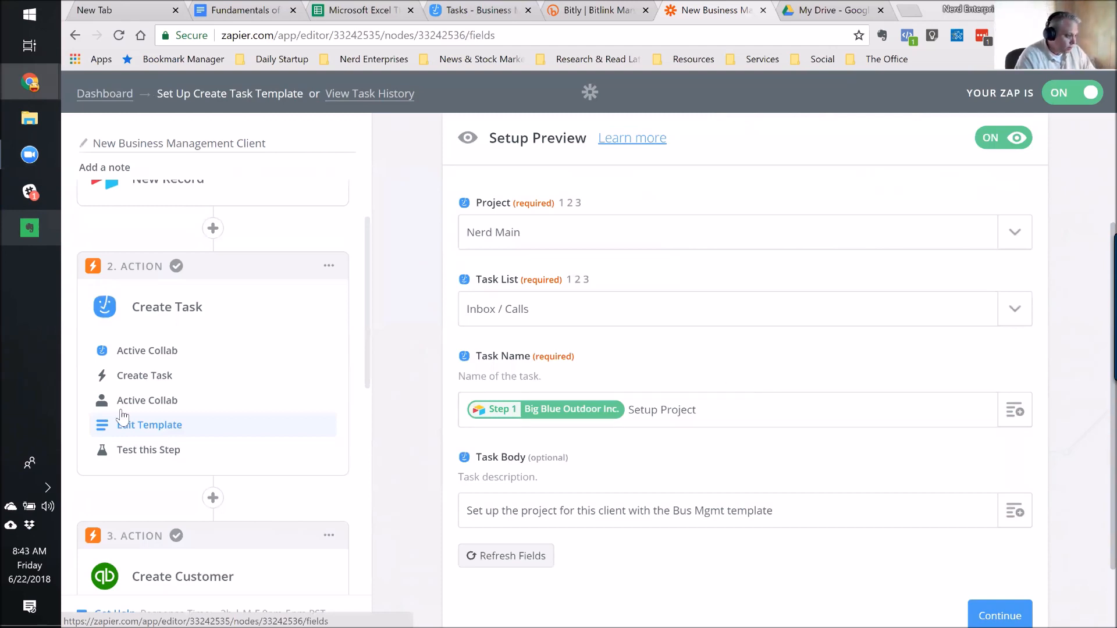
scroll(561, 371, "up", 3)
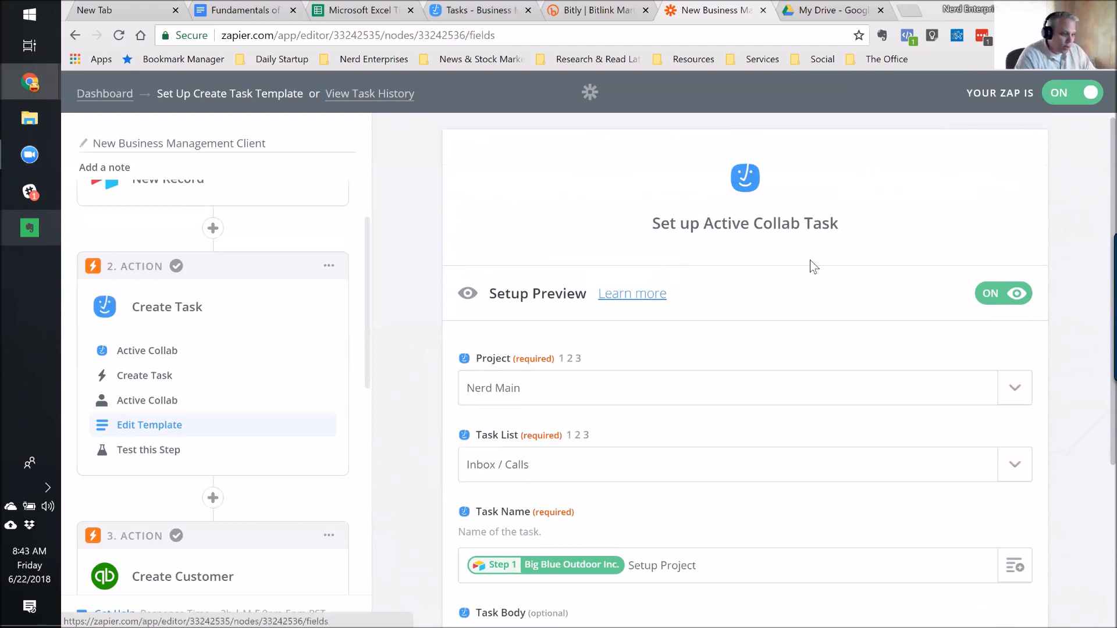
scroll(814, 267, "down", 4)
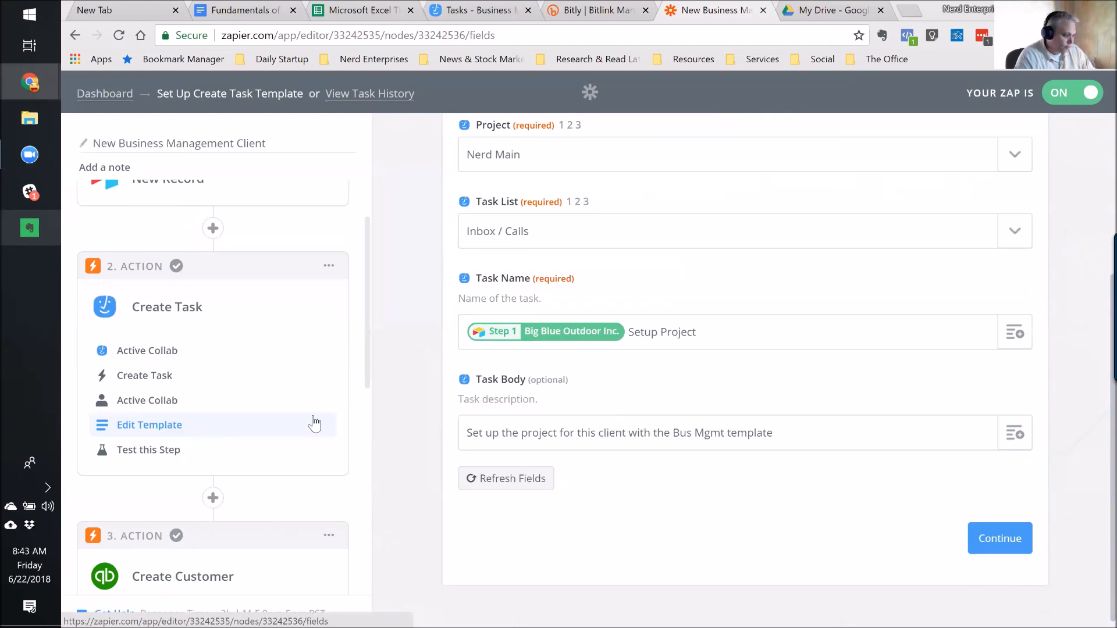
scroll(313, 424, "down", 4)
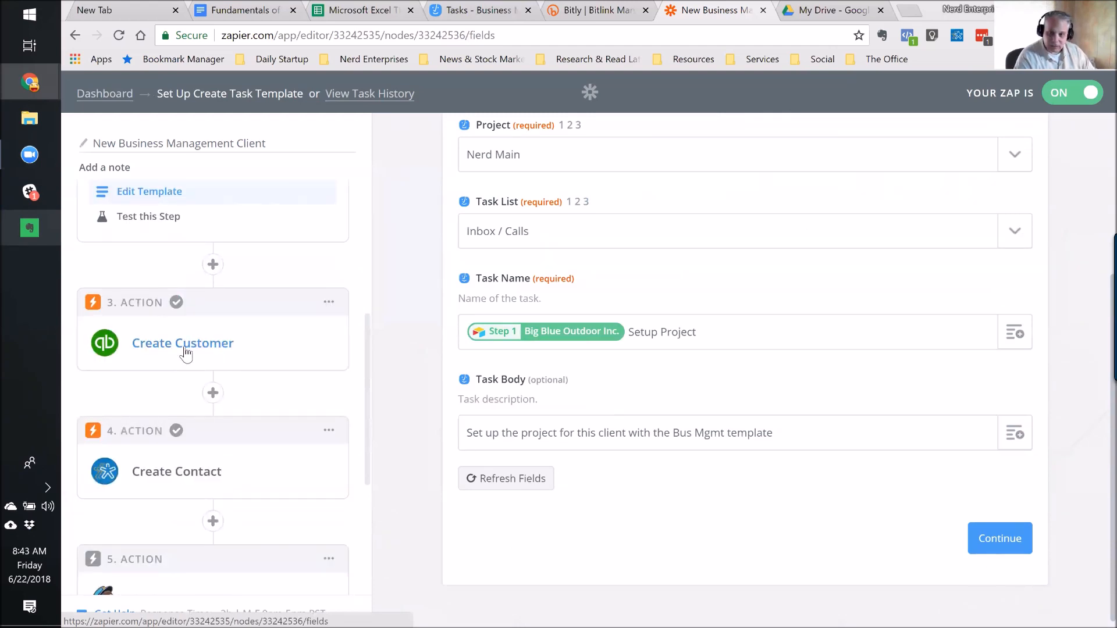
left_click(184, 352)
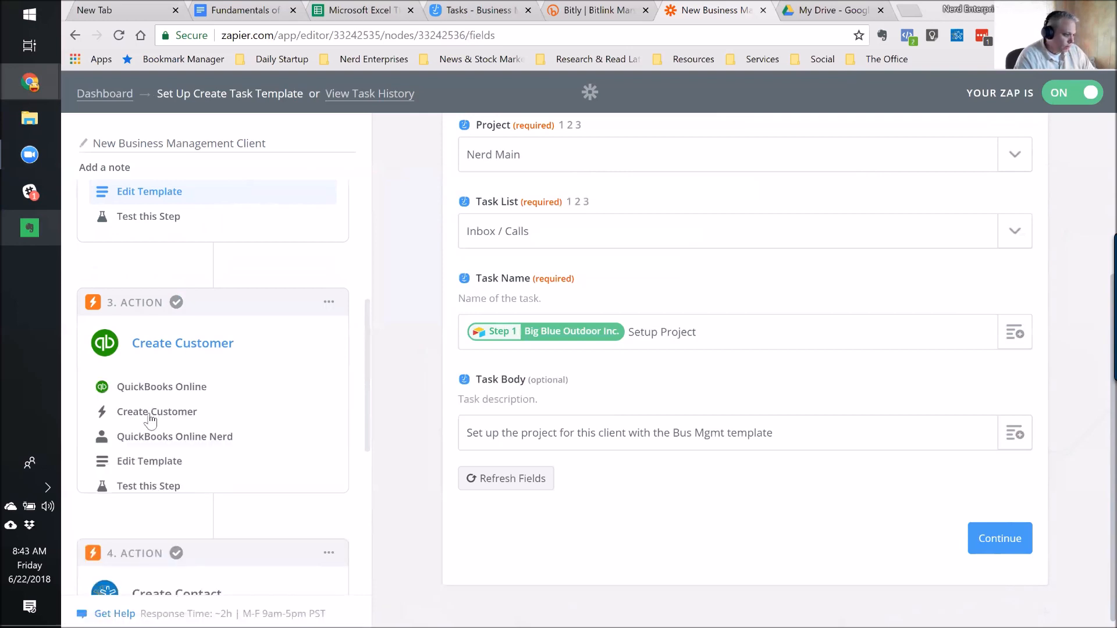
left_click(144, 466)
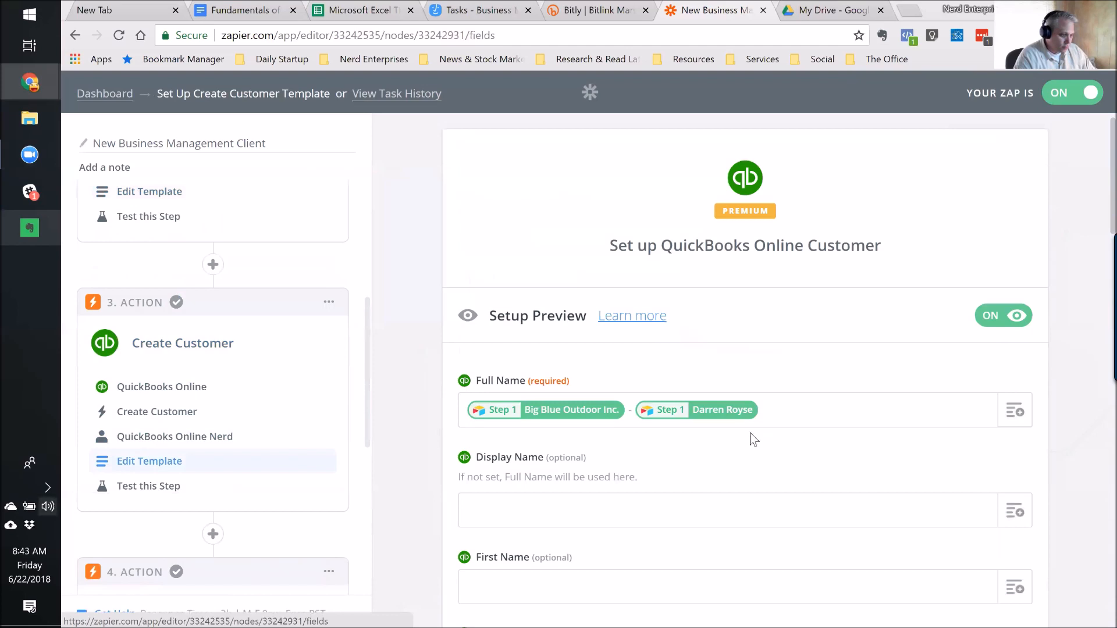
scroll(815, 407, "down", 1)
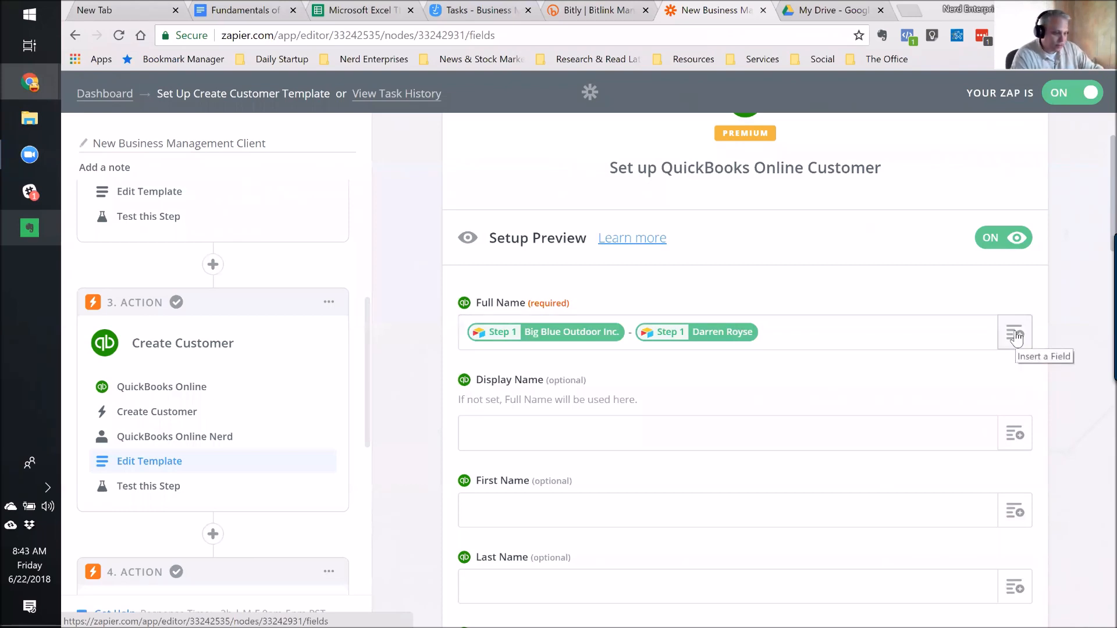
scroll(867, 392, "down", 1)
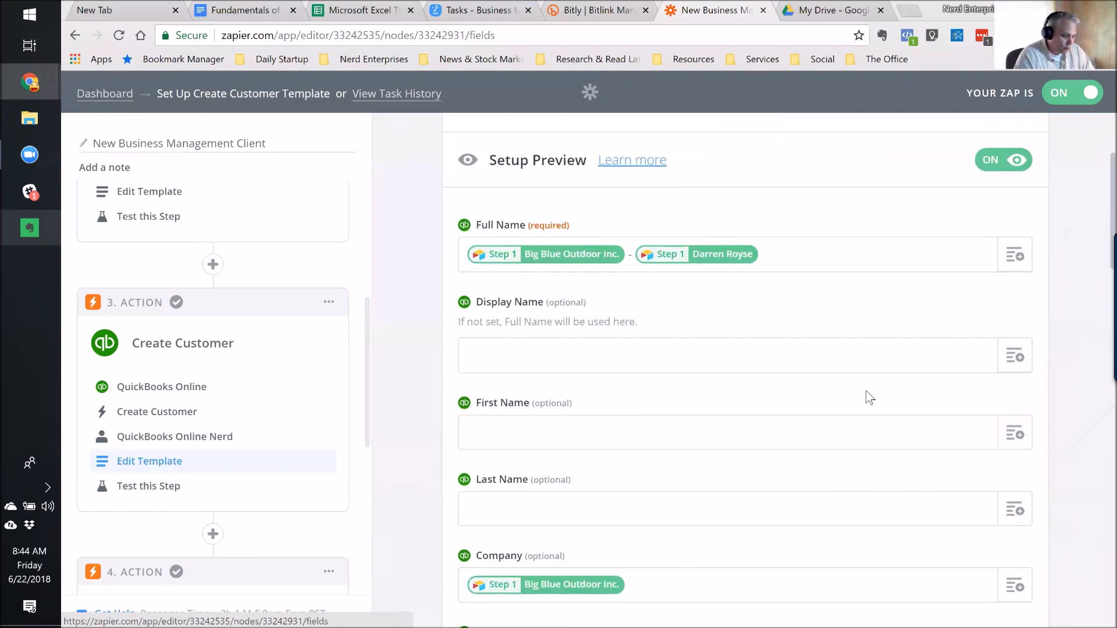
scroll(866, 390, "down", 1)
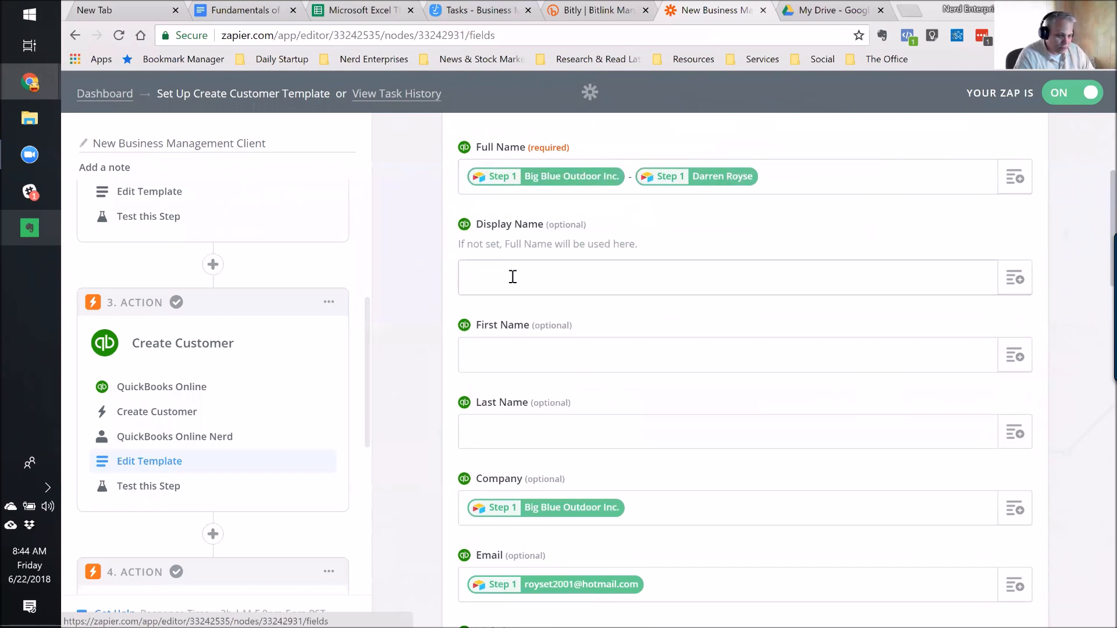
scroll(656, 328, "down", 1)
scroll(654, 325, "down", 1)
scroll(611, 367, "down", 1)
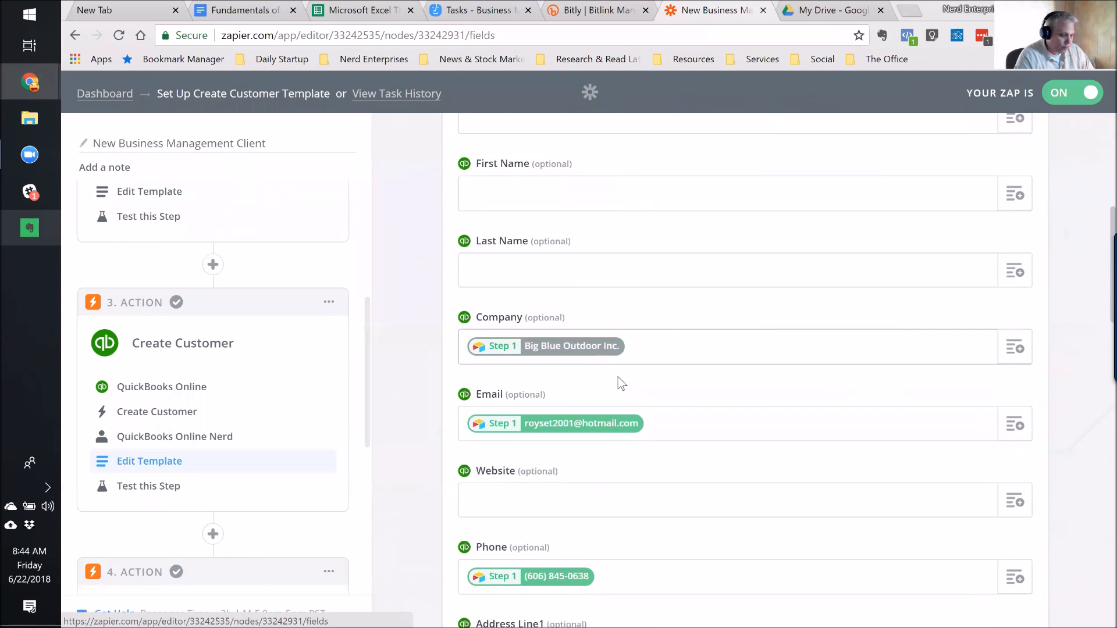
scroll(658, 350, "down", 2)
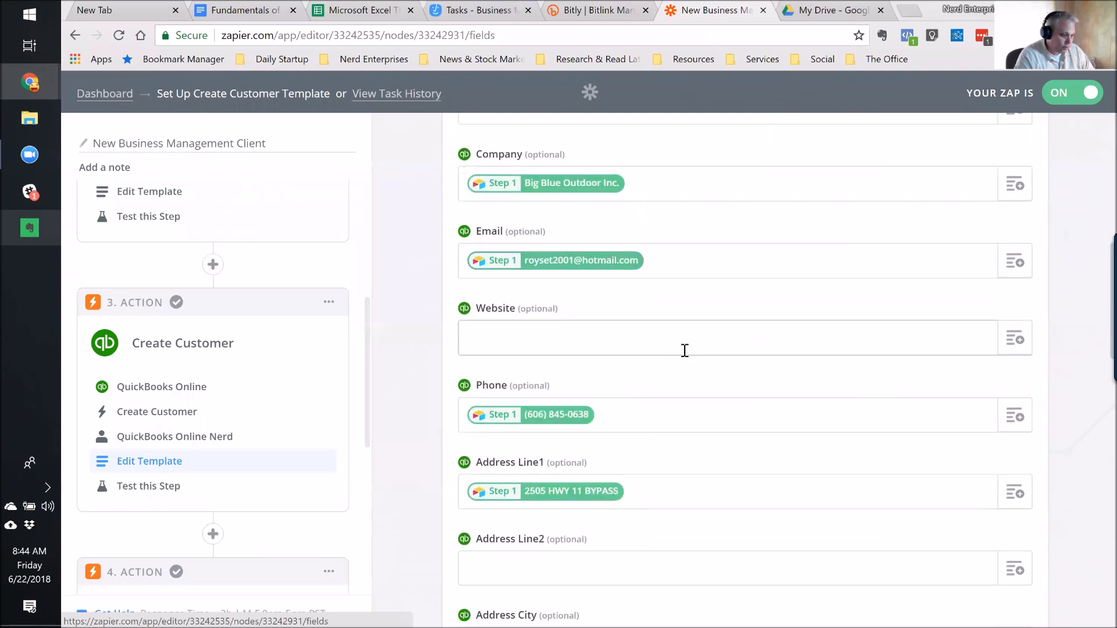
scroll(640, 326, "down", 1)
scroll(695, 286, "down", 1)
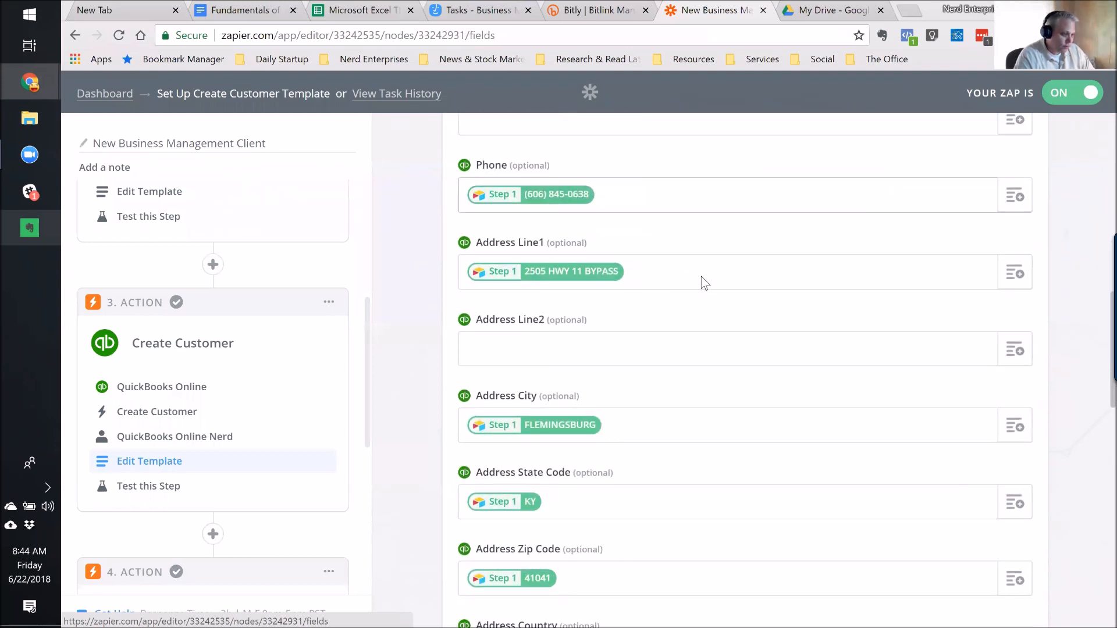
scroll(558, 302, "down", 3)
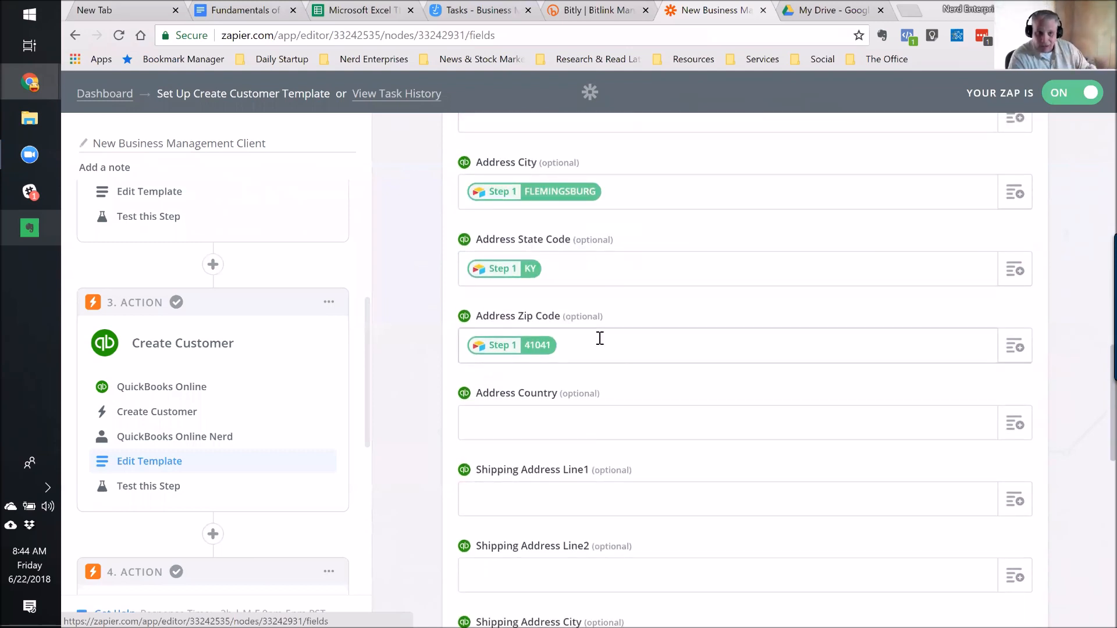
scroll(600, 338, "down", 3)
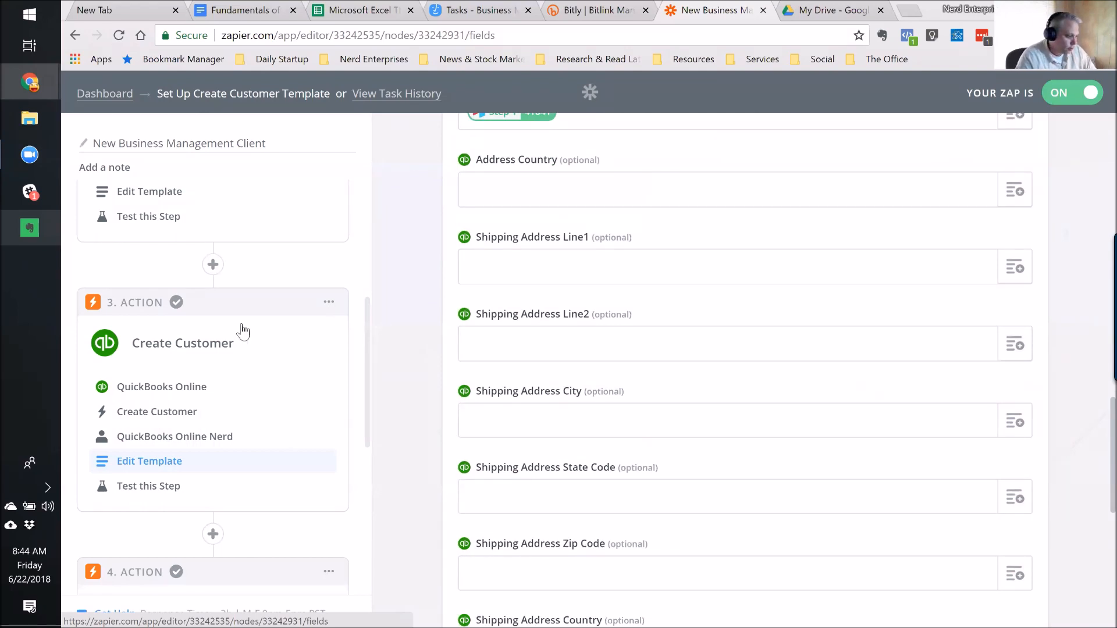
scroll(259, 322, "down", 4)
scroll(259, 319, "down", 2)
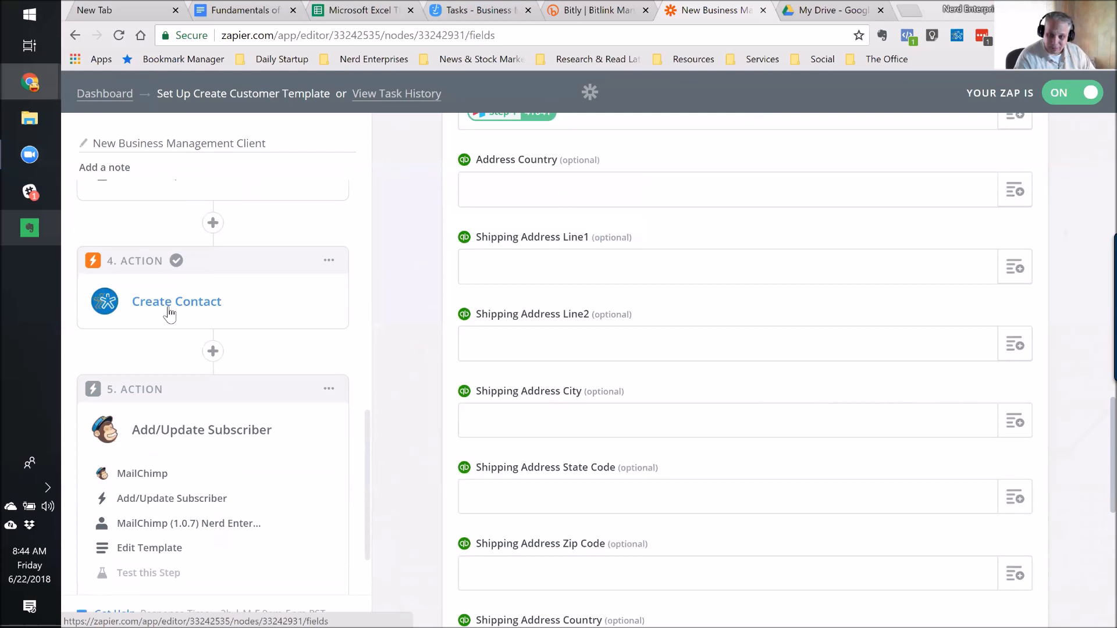
Leave the editor for the Nerd Admin etc zaps list and switch to the My Drive tab.
scroll(170, 314, "down", 2)
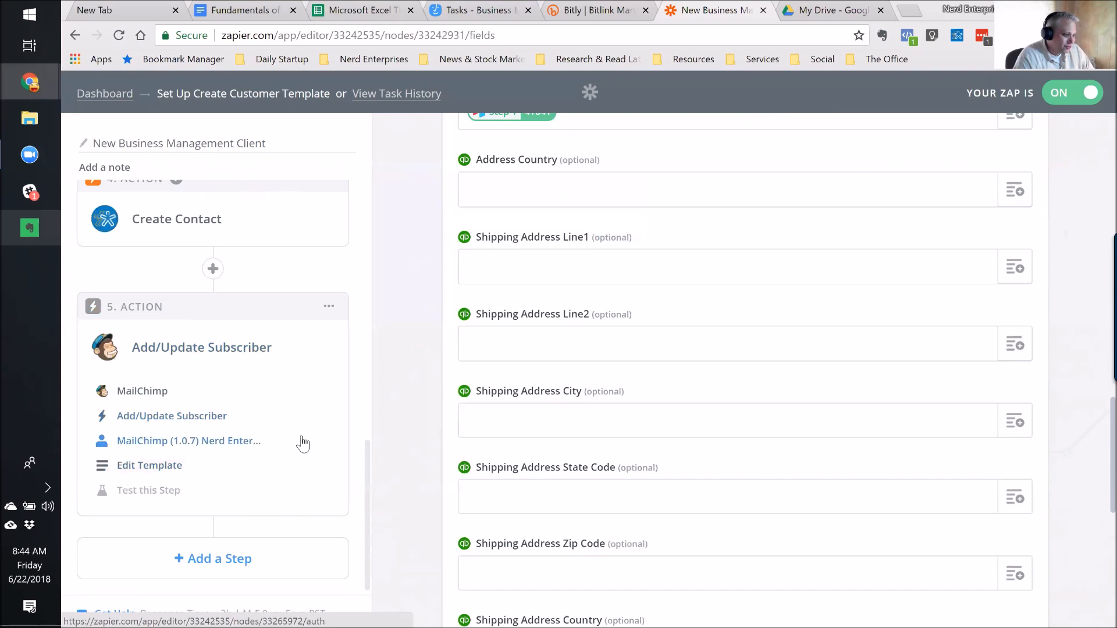
scroll(302, 445, "up", 6)
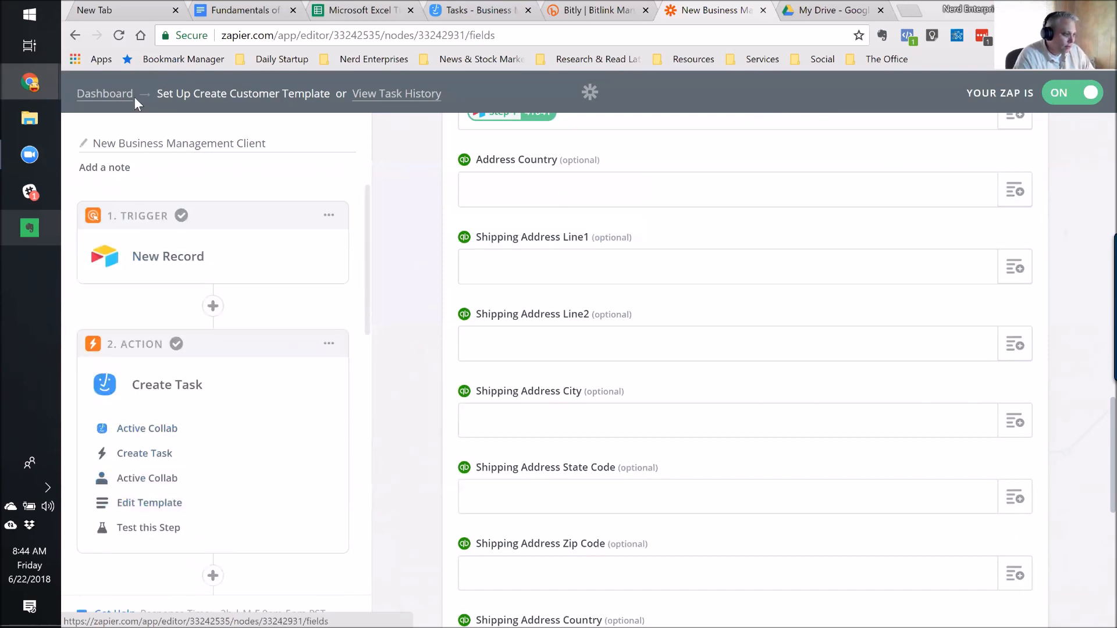
left_click(111, 101)
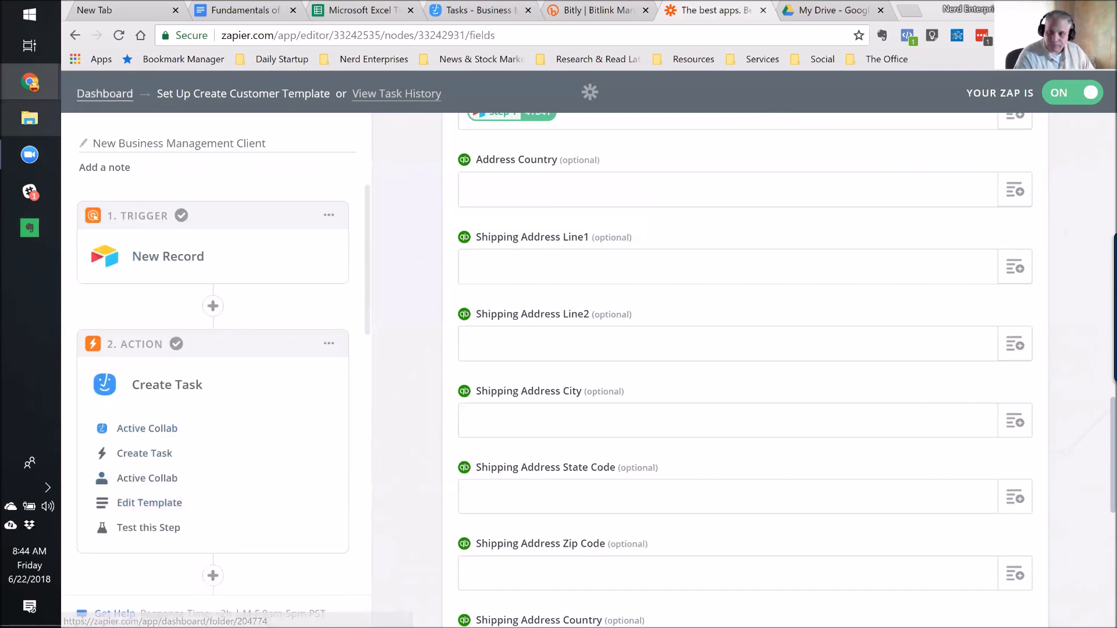
mouse_move(29, 155)
mouse_move(30, 83)
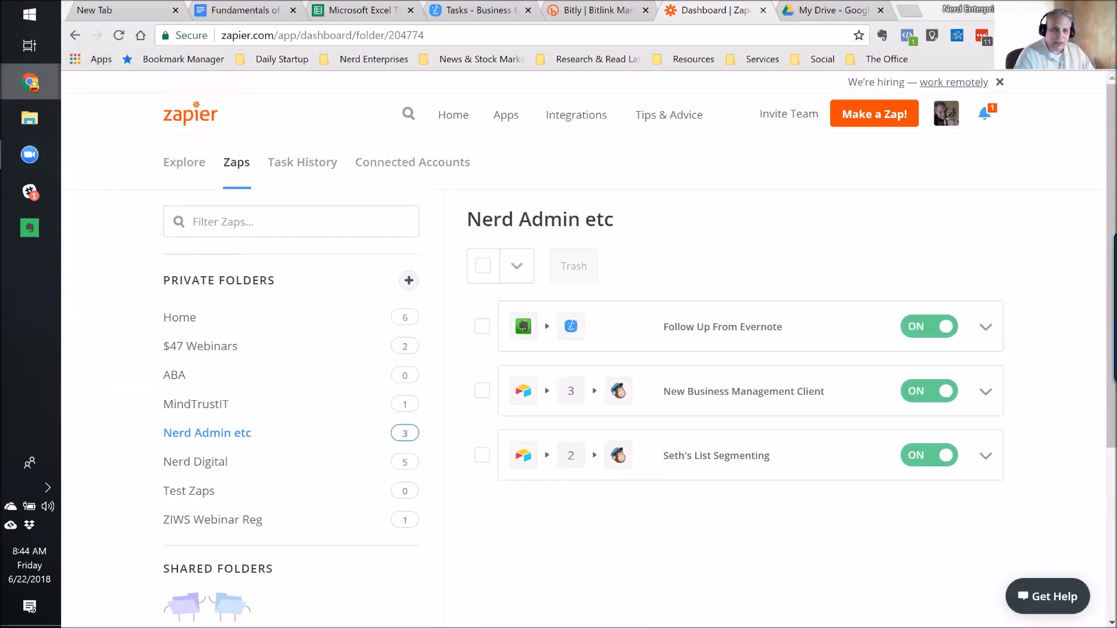
left_click(809, 21)
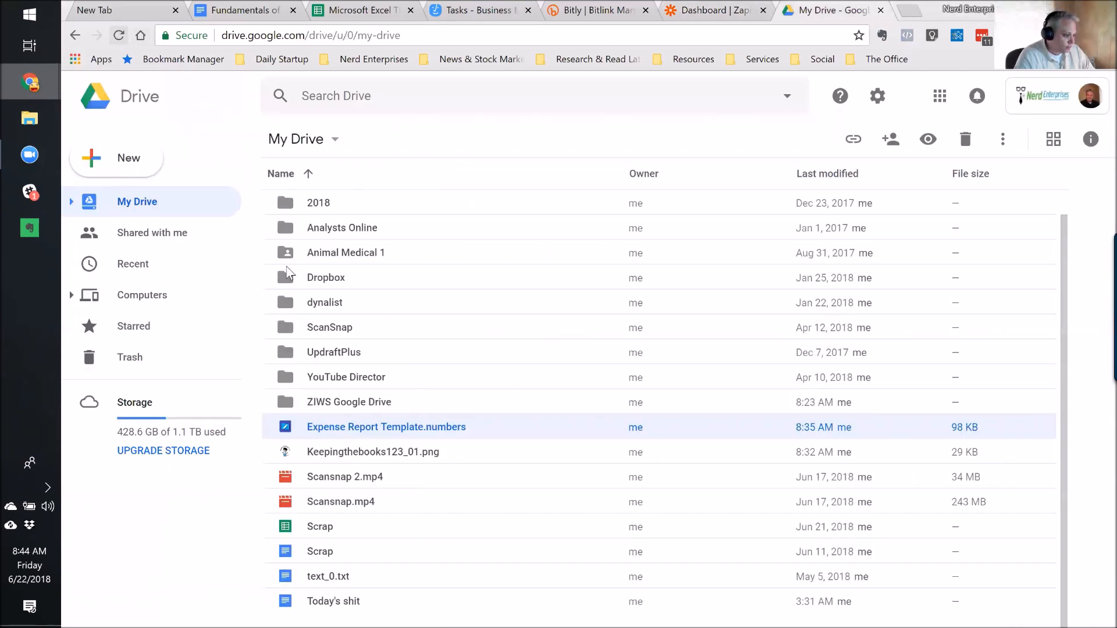
Create a new Google Sheets spreadsheet inside the ZIWS Google Drive folder.
double_click(341, 402)
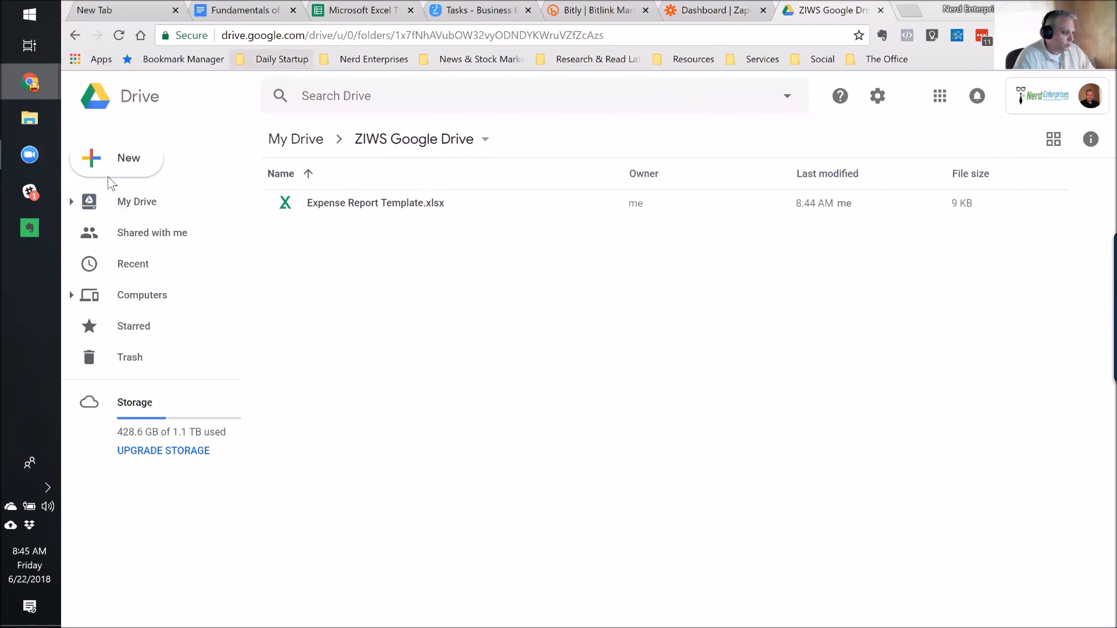
left_click(117, 157)
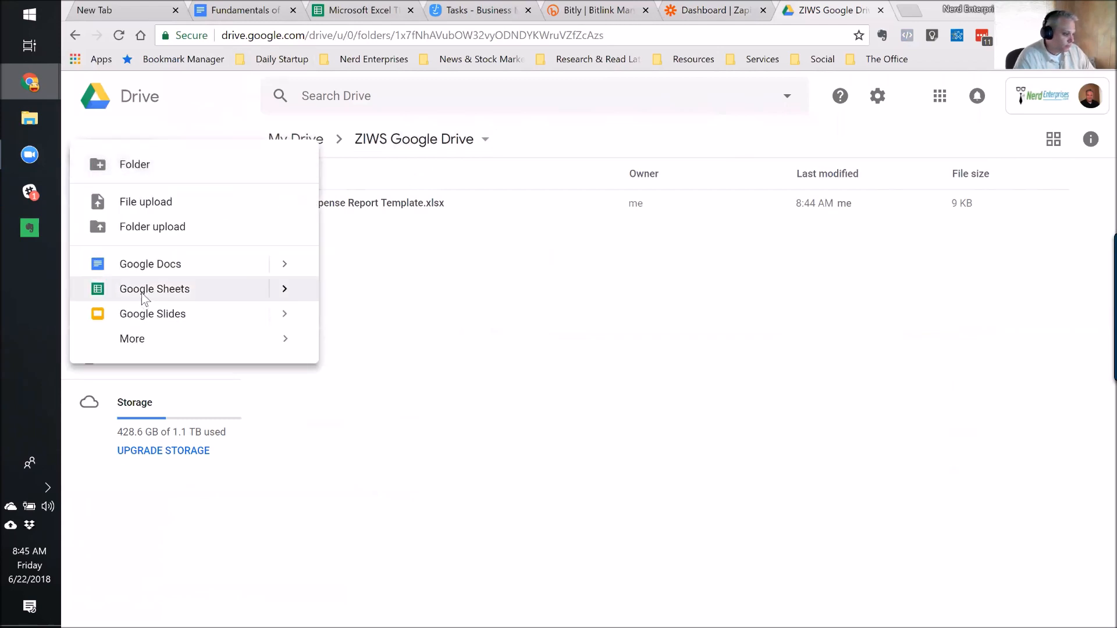
left_click(143, 295)
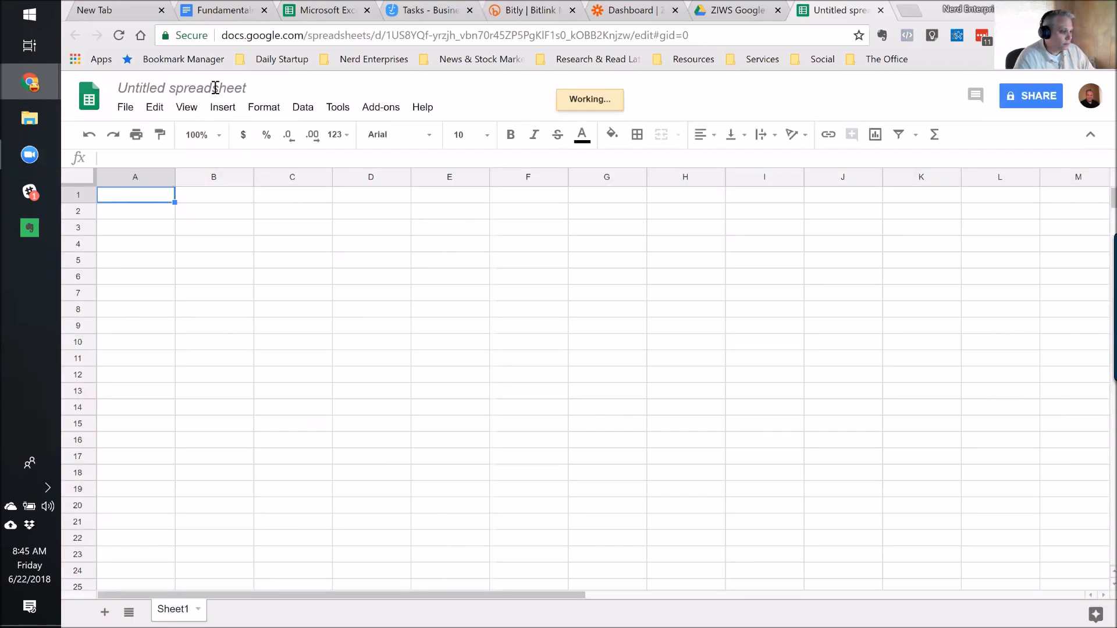
Rename the spreadsheet to 'New Cool Stuff I'm Doing', then switch back to the Zapier dashboard.
left_click(195, 88)
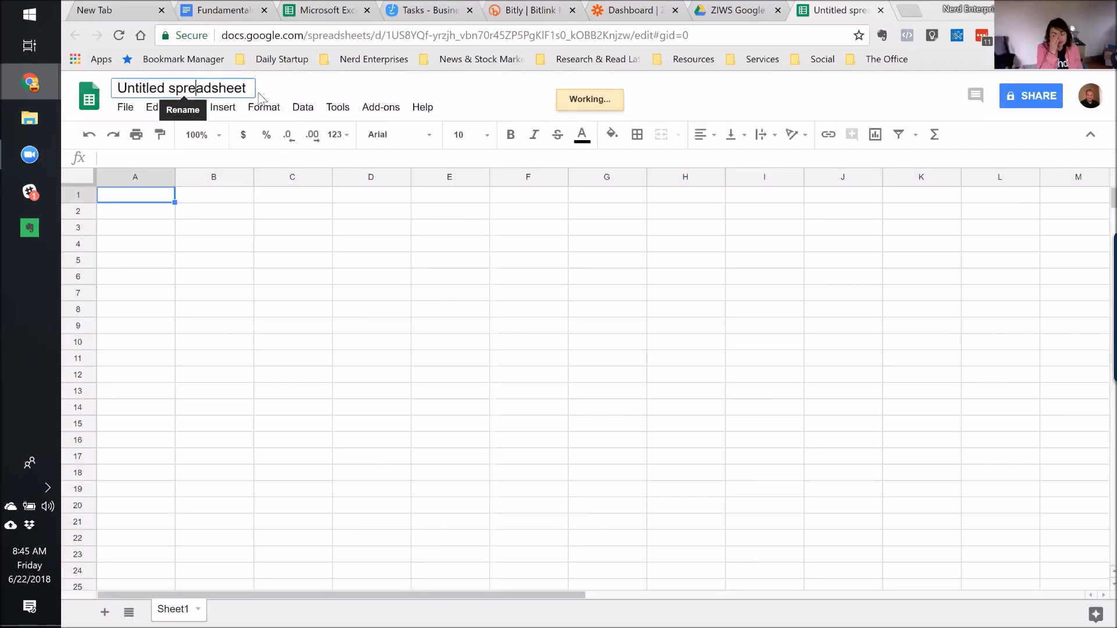
key("ctrl+a")
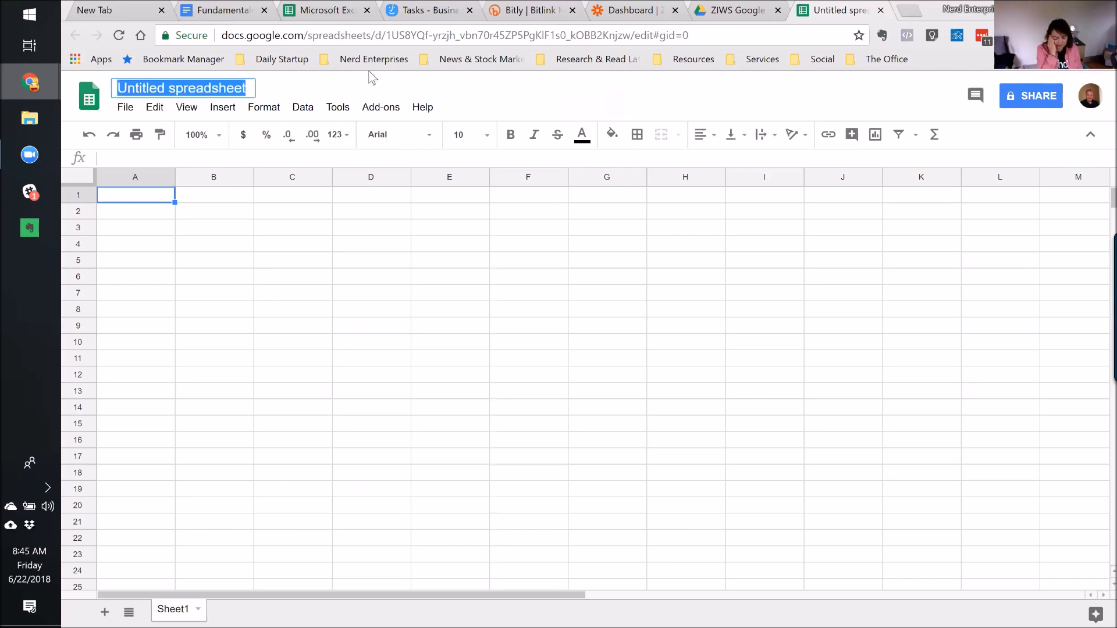
type("New Cool Stuff I'm Doing")
left_click(143, 193)
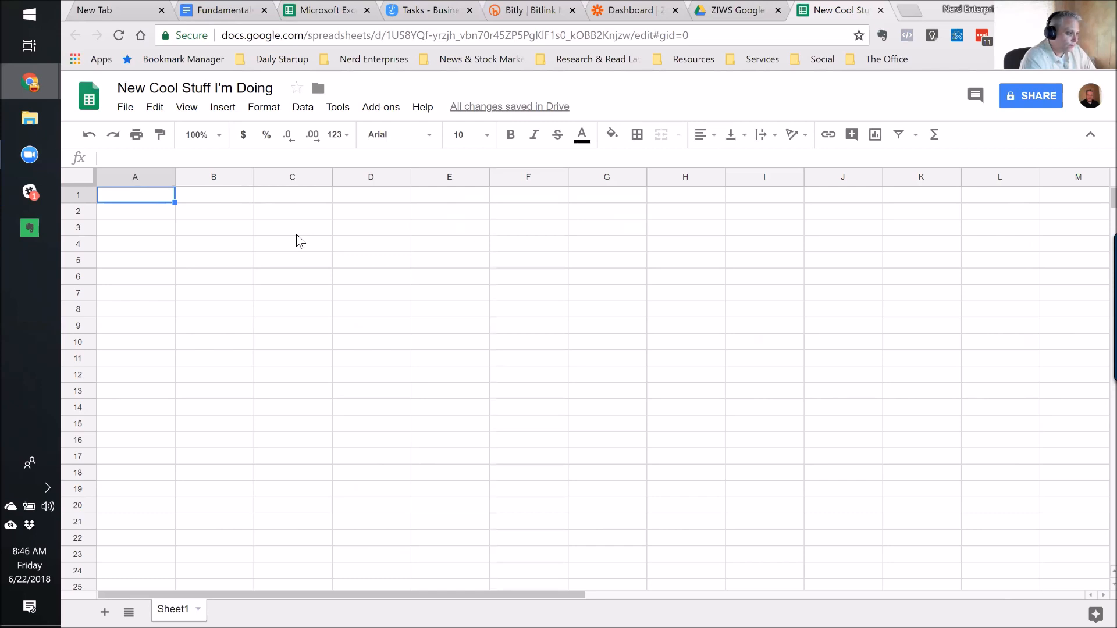
left_click(652, 7)
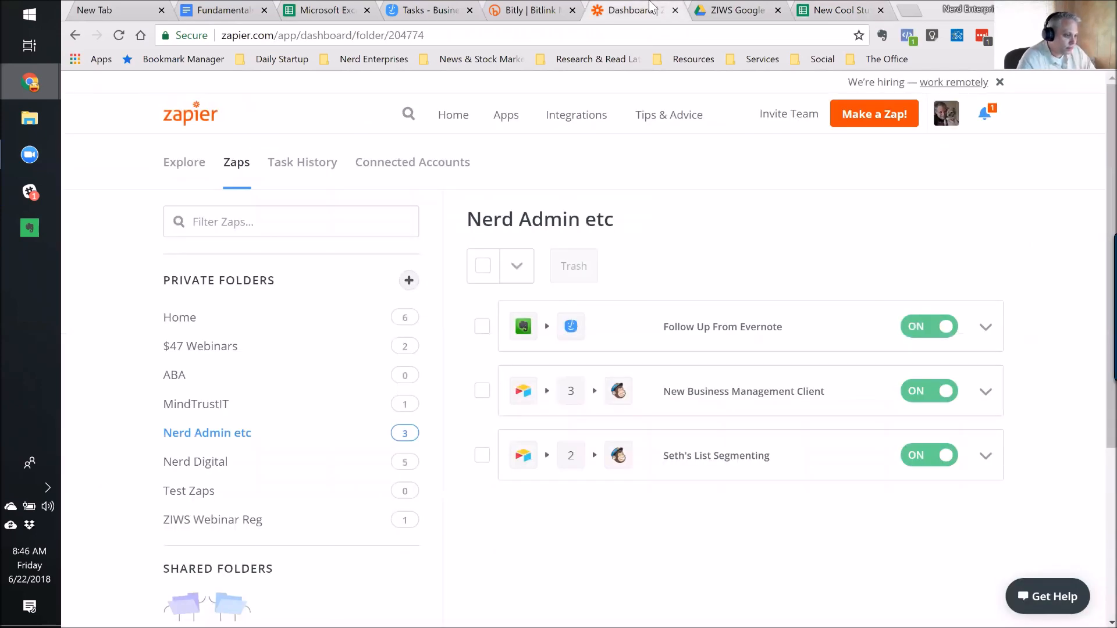
Start a new zap, then enter headers Name, email, phone and Notes in cells A1–D1.
left_click(881, 113)
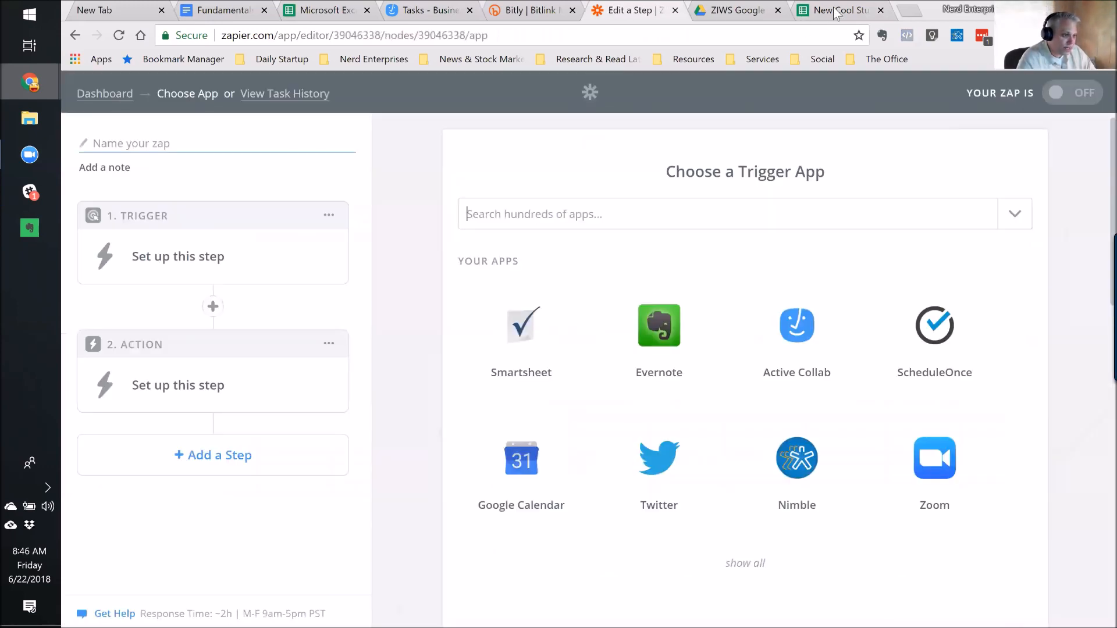
left_click(820, 10)
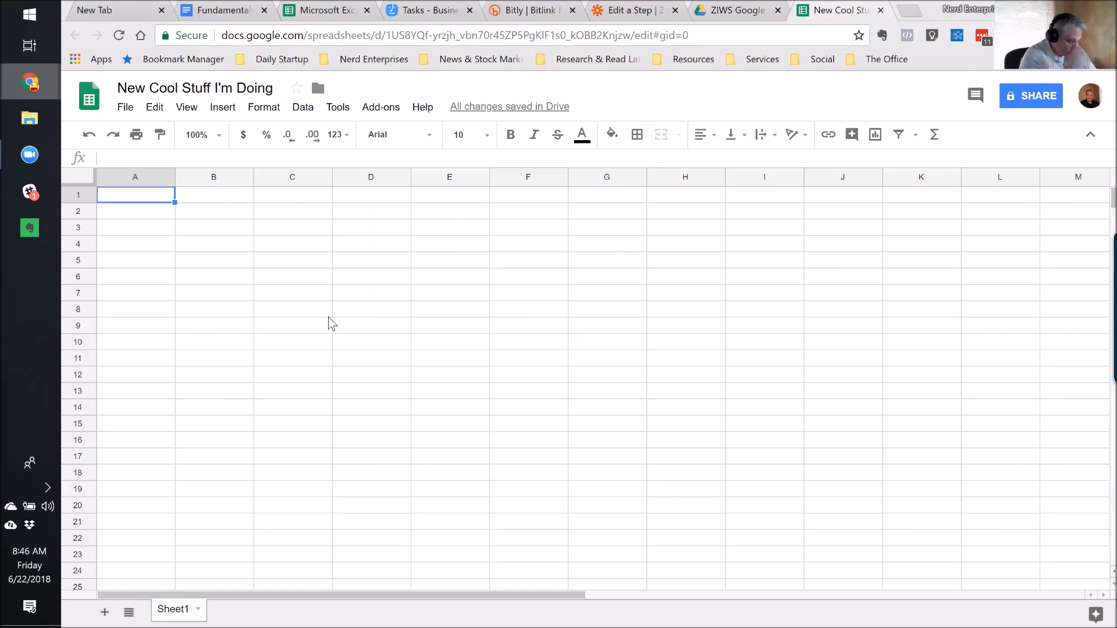
type("Name")
key("Tab")
type("email")
key("Tab")
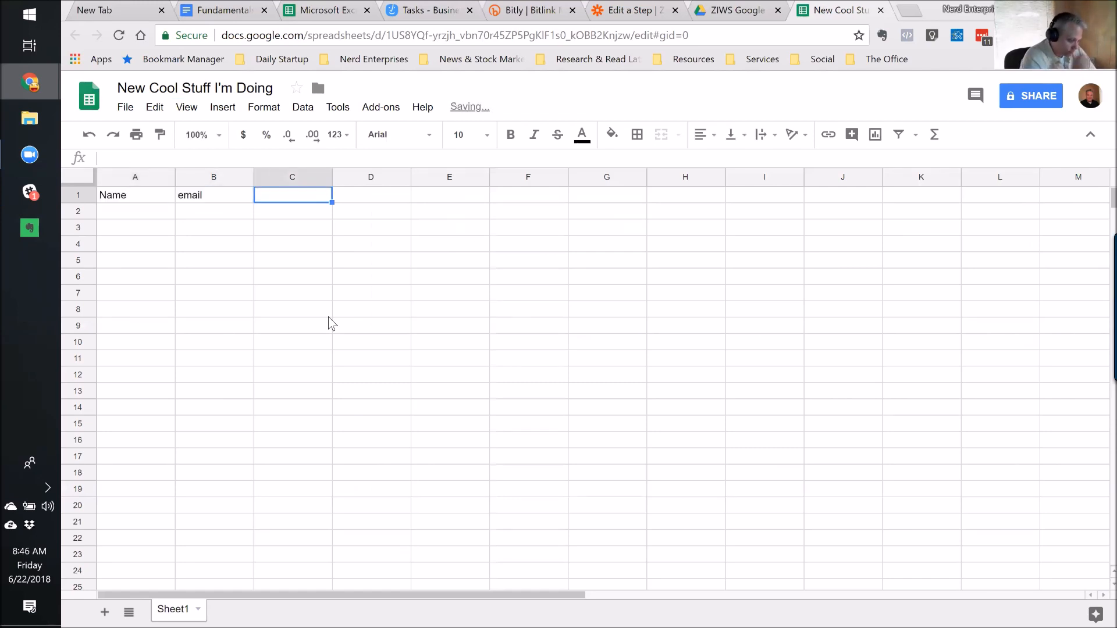
type("phone")
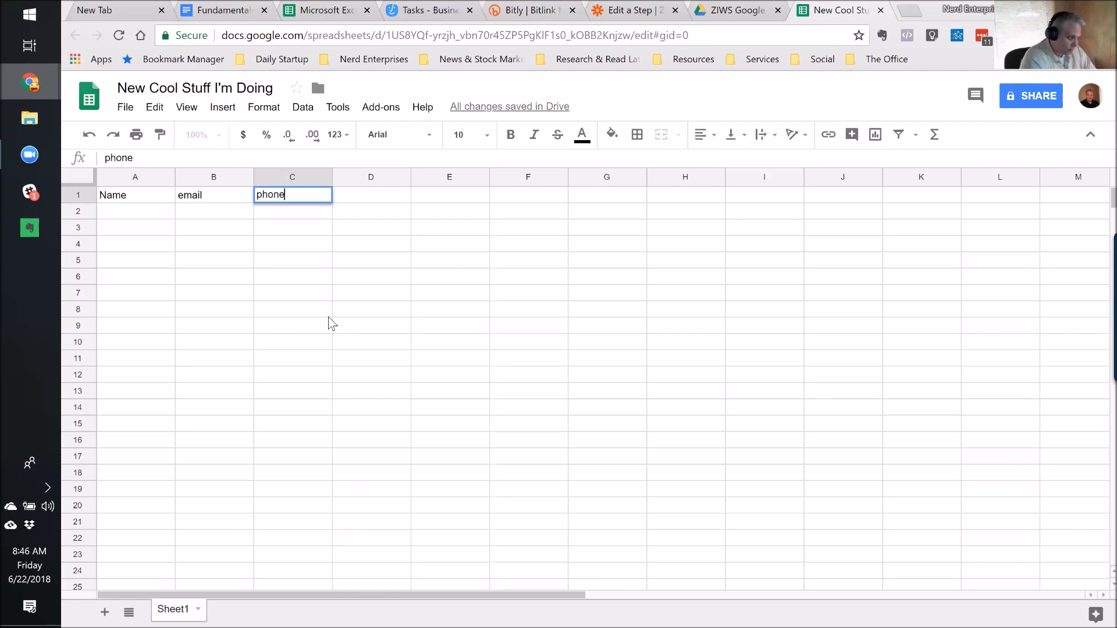
key("Tab")
type("Notes")
key("Return")
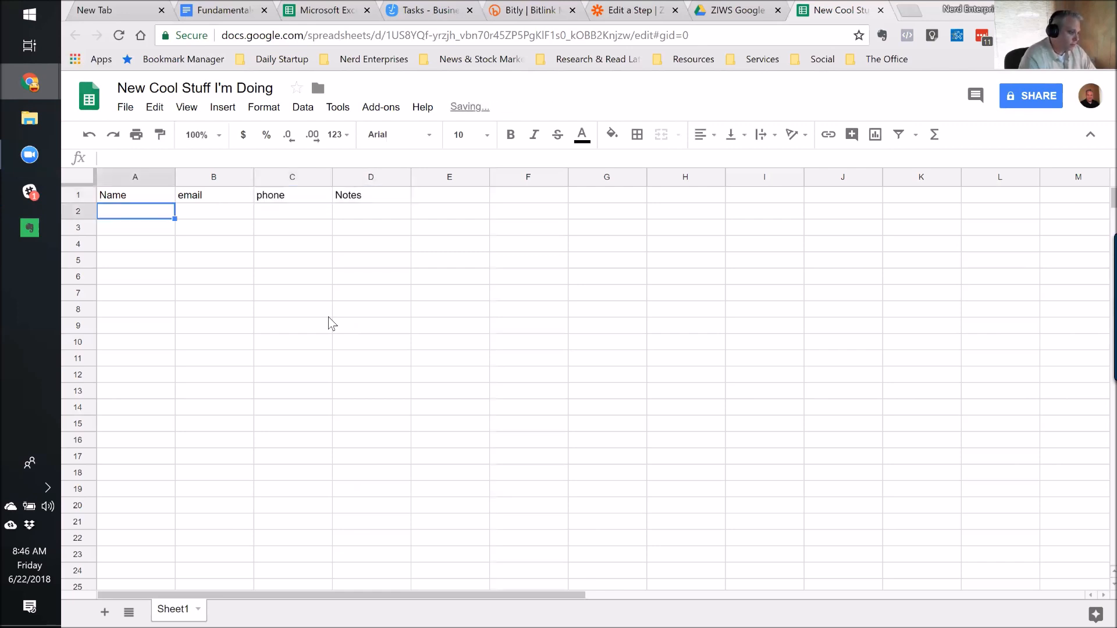
Freeze the sheet's first row, select A2, and return to the new zap in Zapier.
left_click(166, 196)
left_click(187, 107)
mouse_move(212, 133)
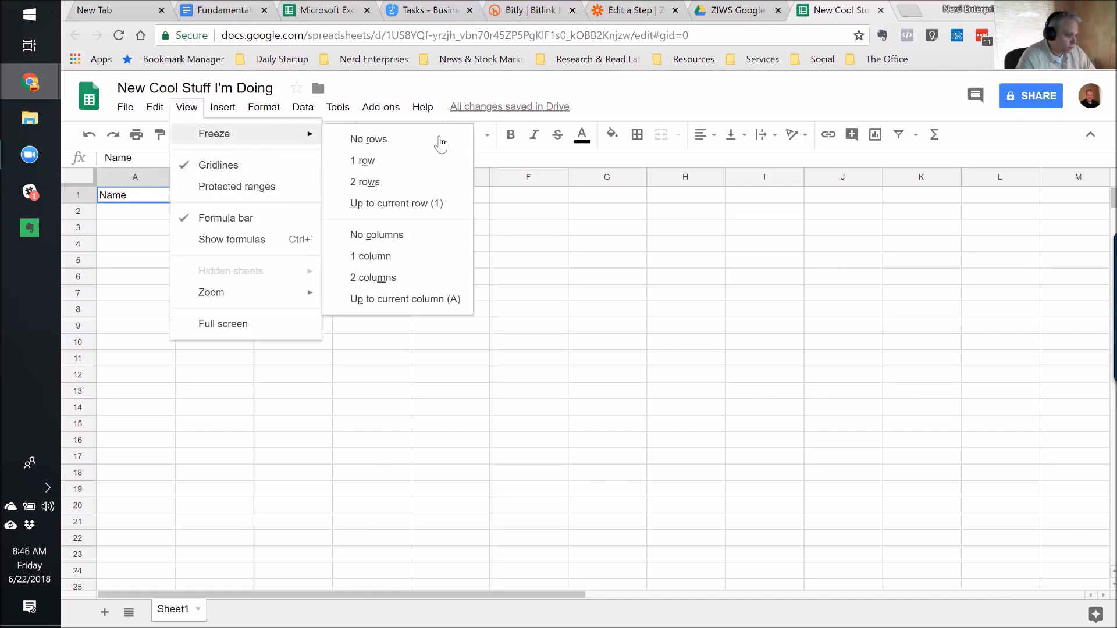
left_click(422, 163)
left_click(150, 219)
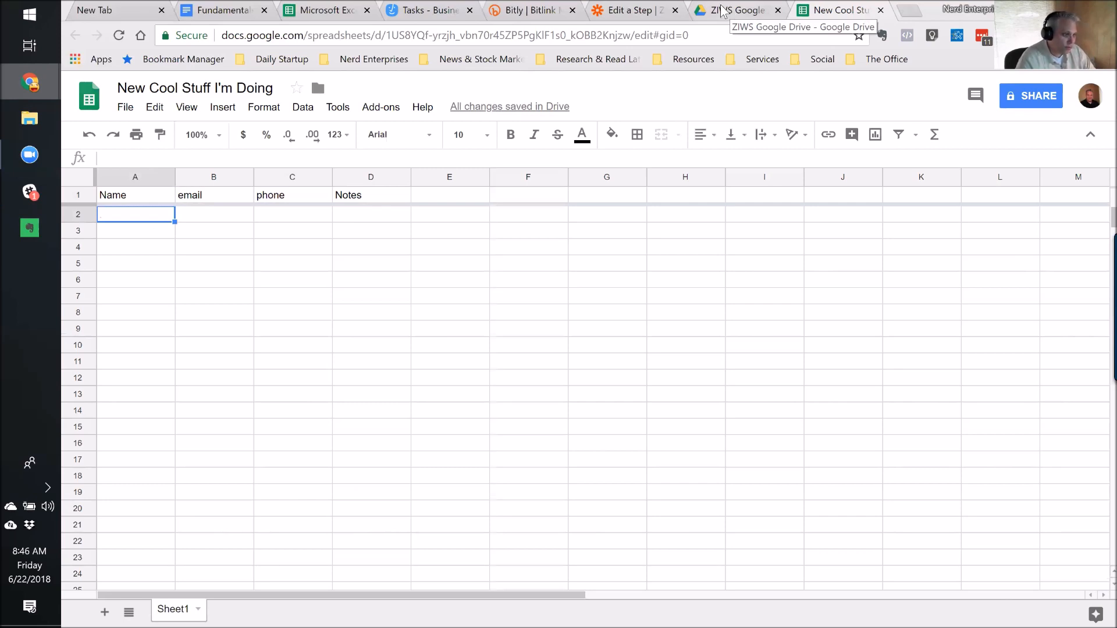
left_click(602, 14)
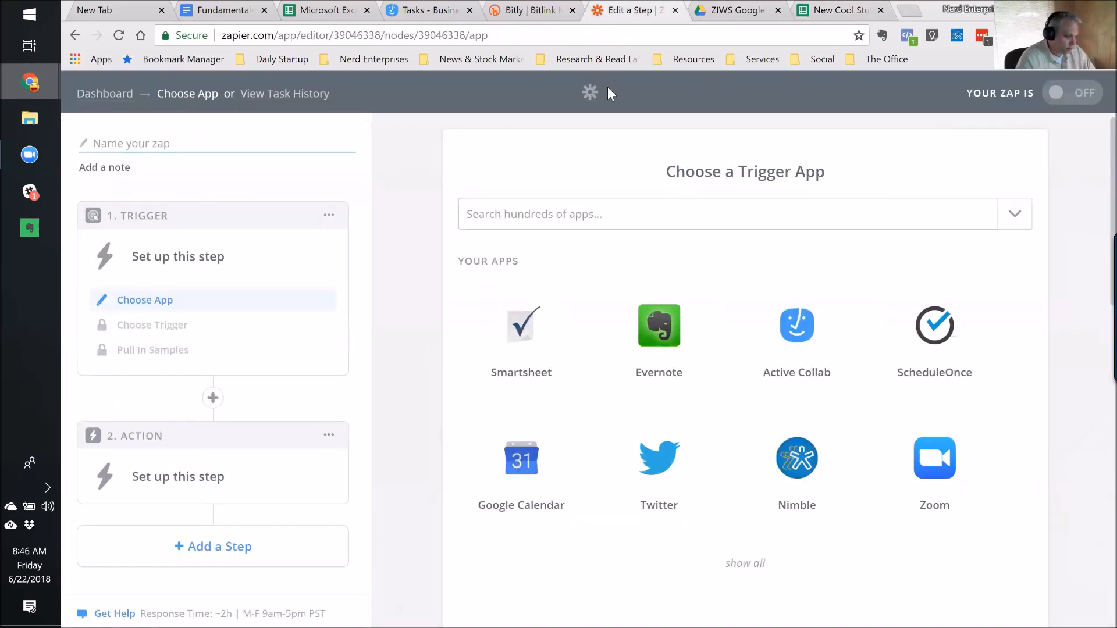
Set Google Sheets New Spreadsheet Row as the trigger, keeping the connected Sheets account.
type("Google Sh")
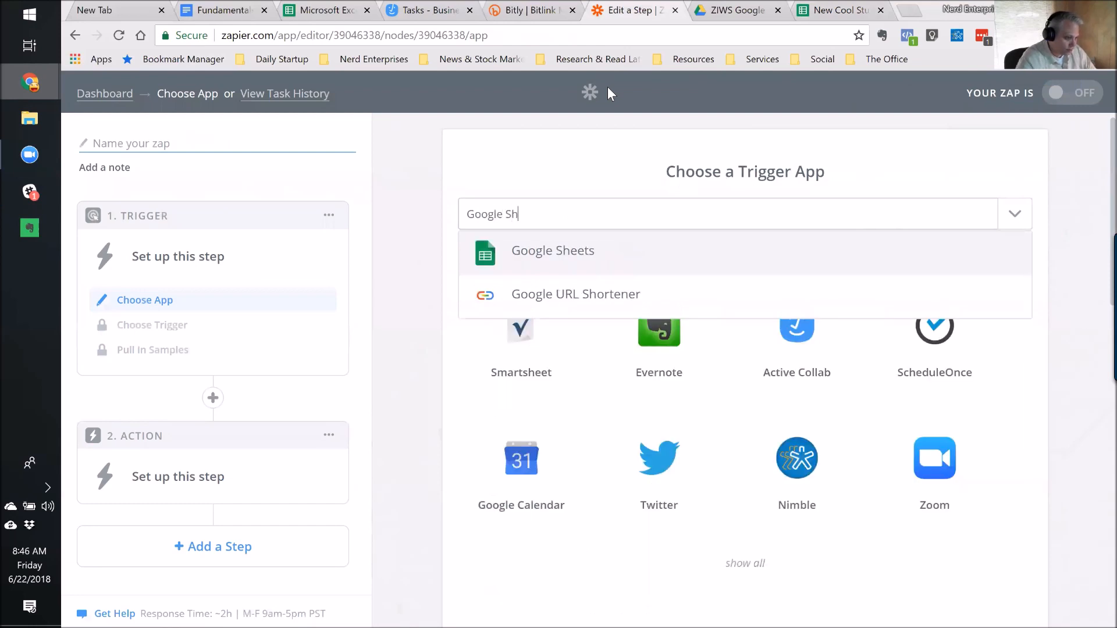
left_click(543, 255)
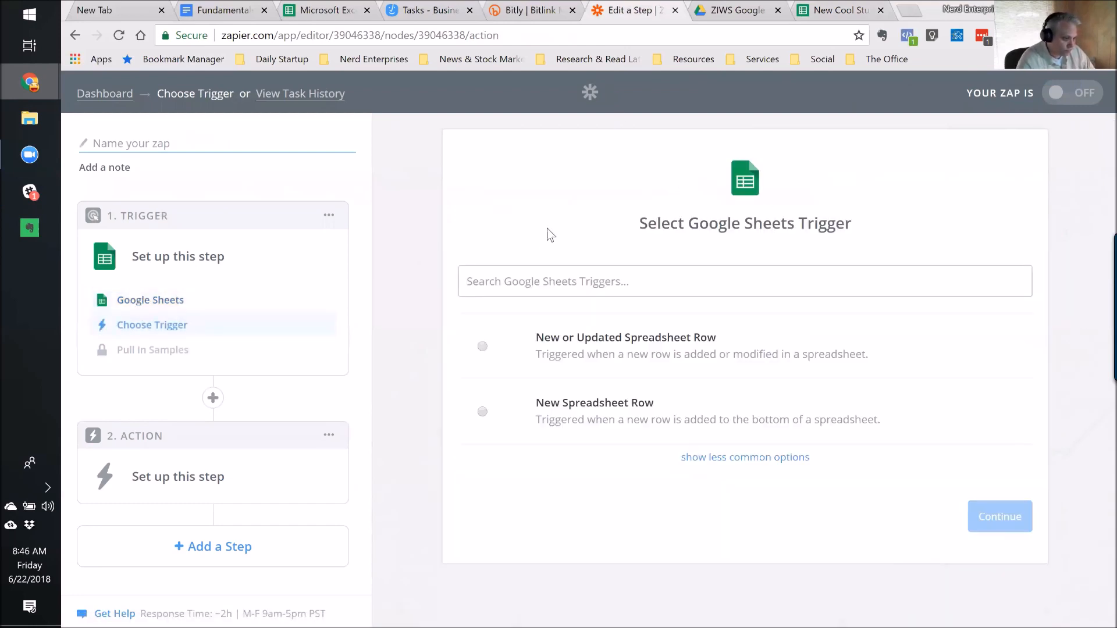
left_click(561, 348)
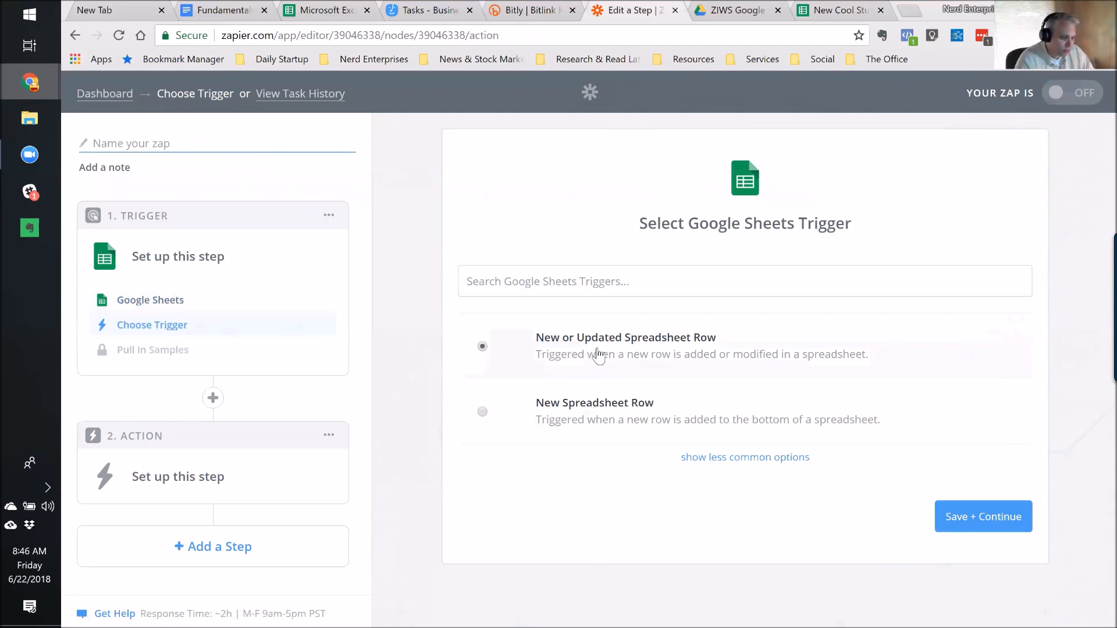
left_click(563, 417)
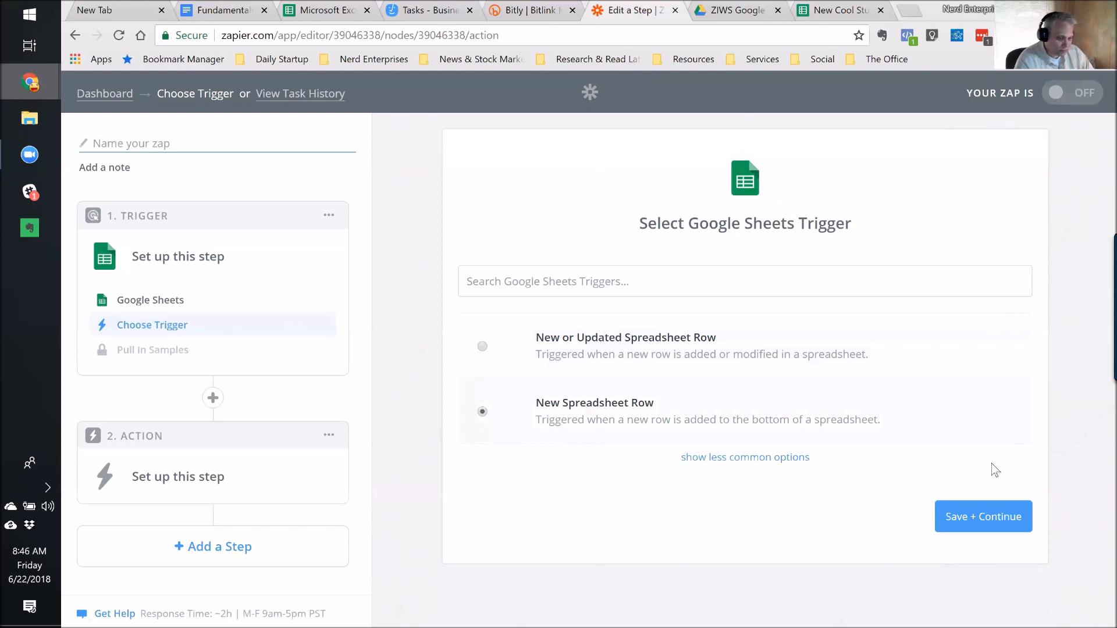
left_click(976, 518)
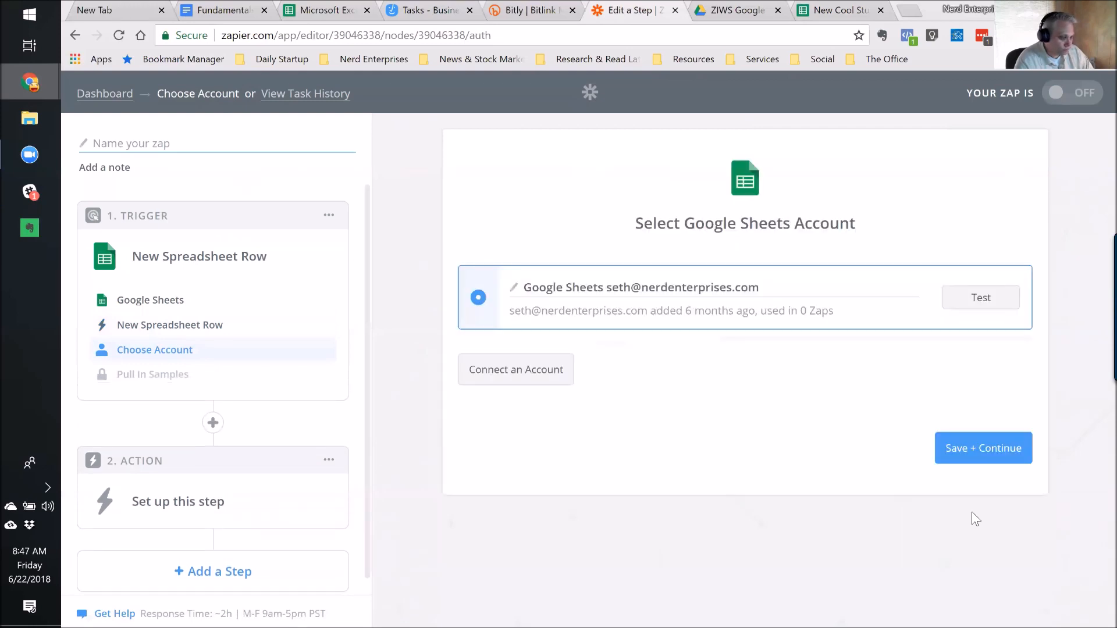
left_click(965, 451)
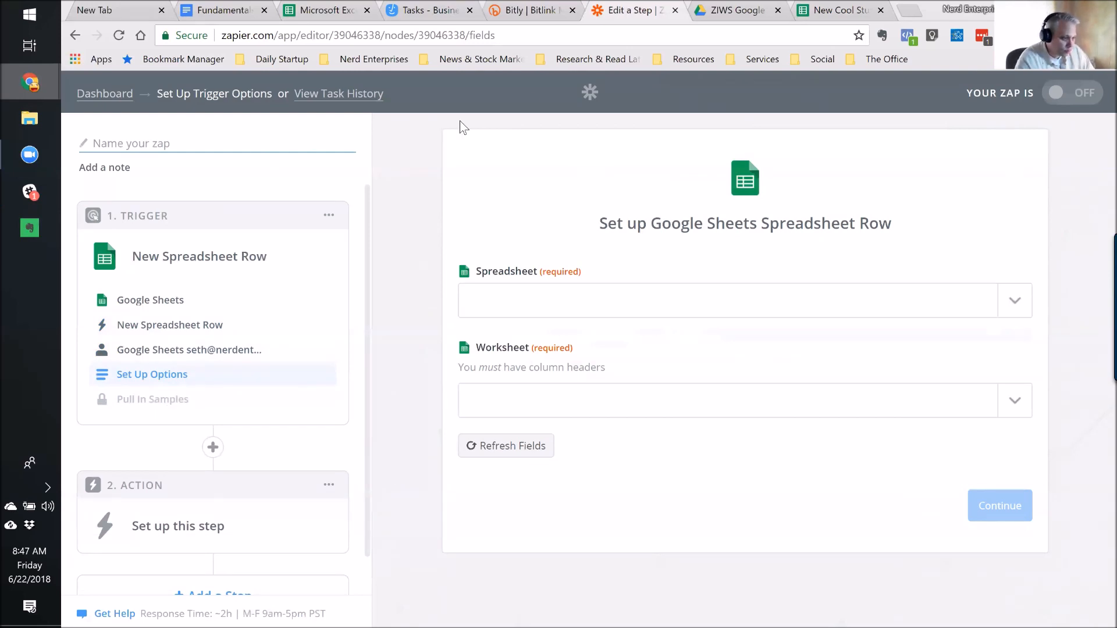
Search the spreadsheet list for 'new cool' and reload it; when none load, return to the trigger app step and dismiss the error.
left_click(1013, 303)
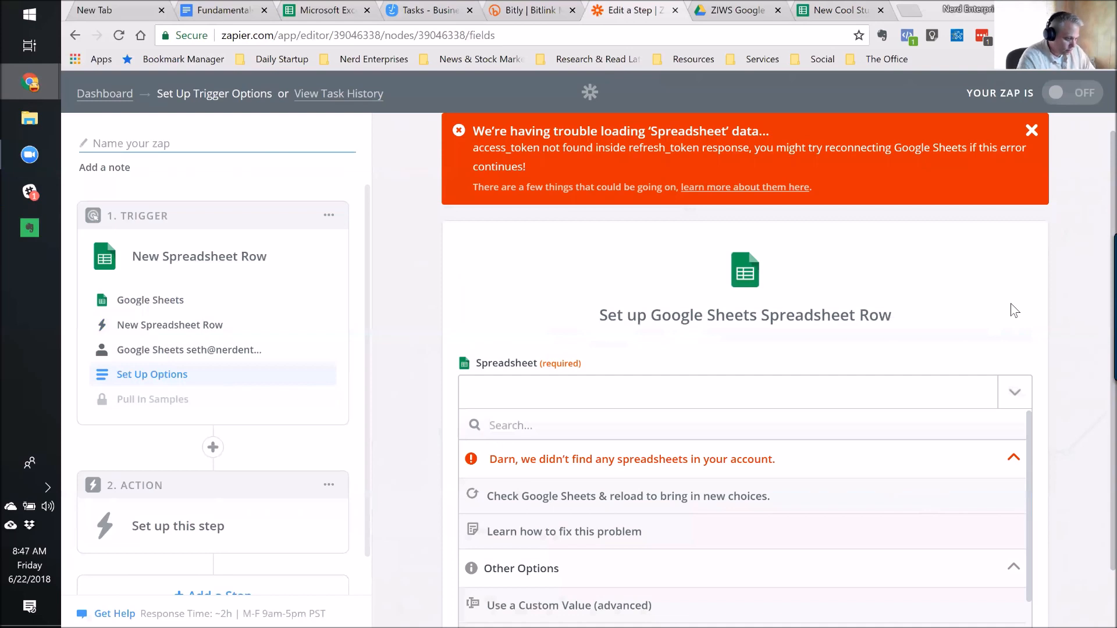
type("new")
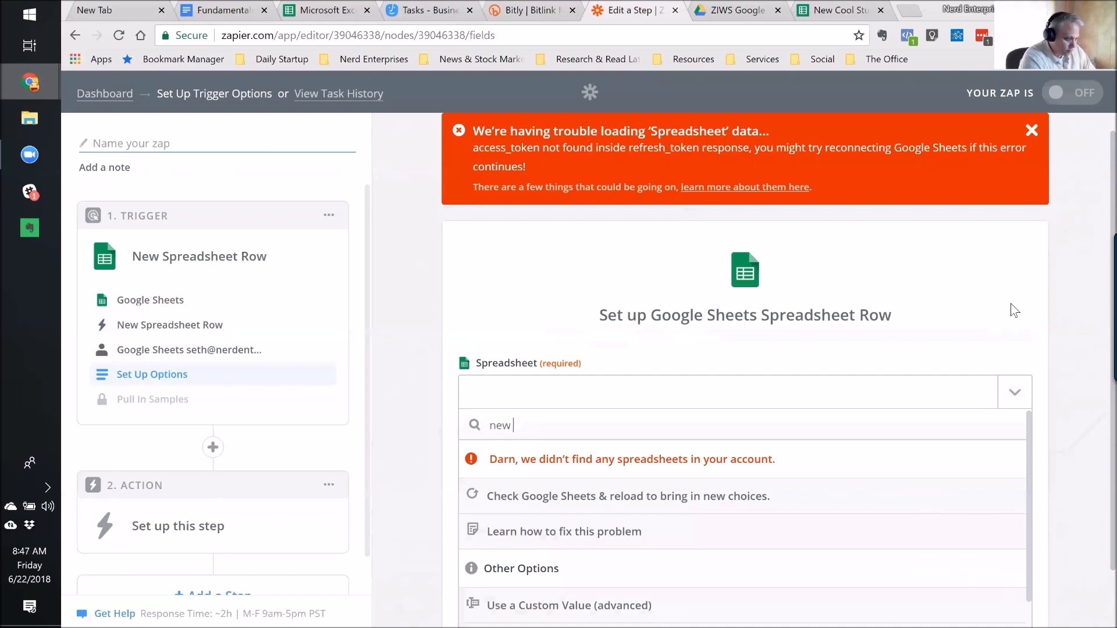
type(" cool")
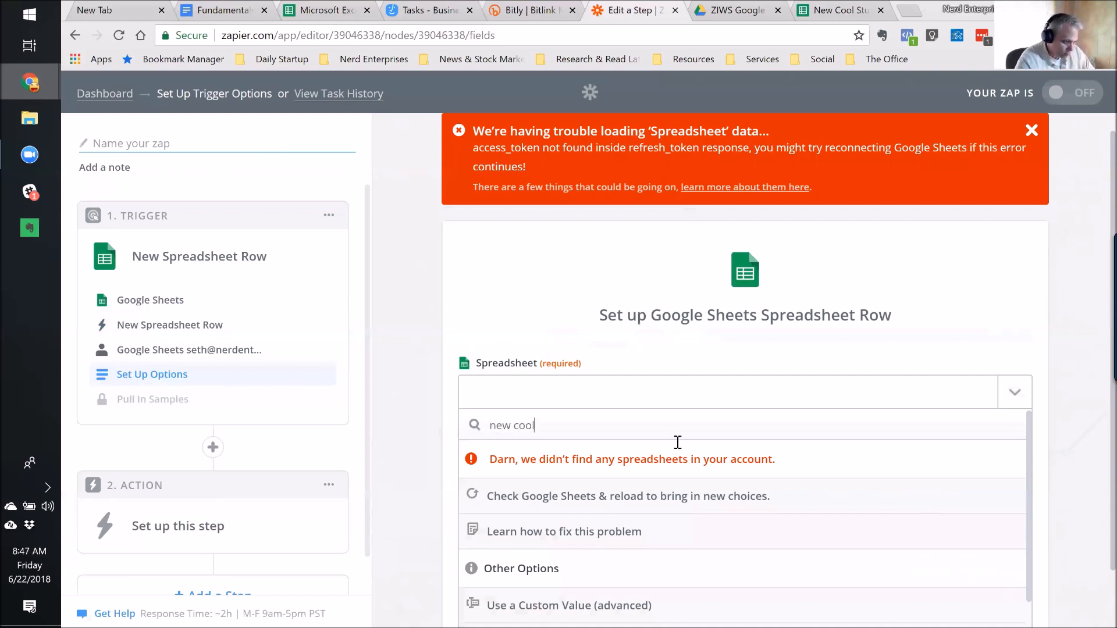
left_click(630, 499)
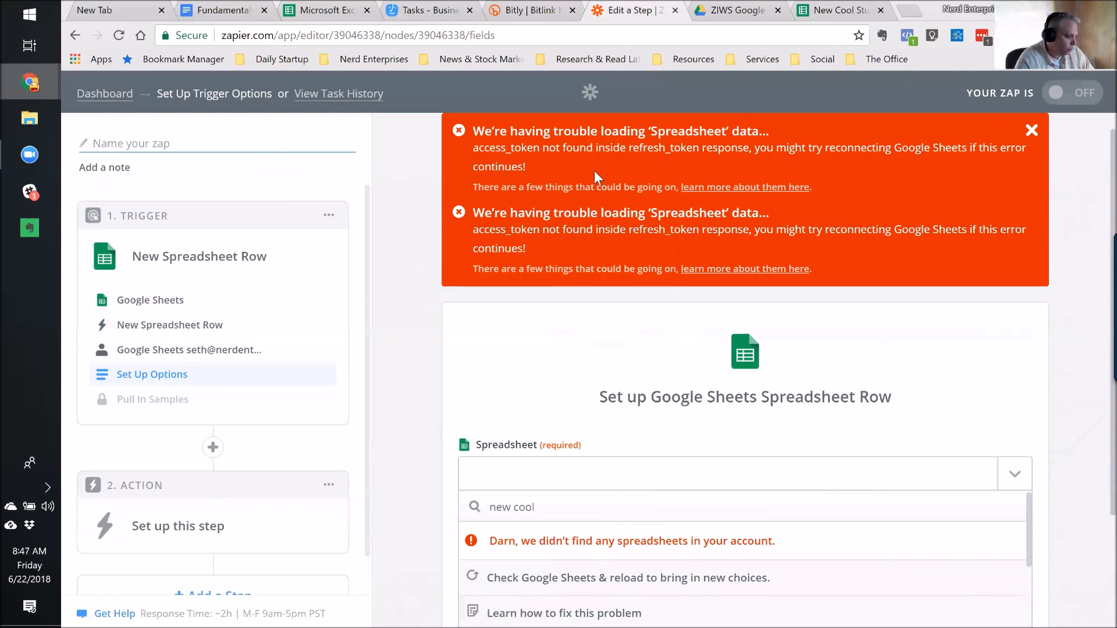
left_click(156, 300)
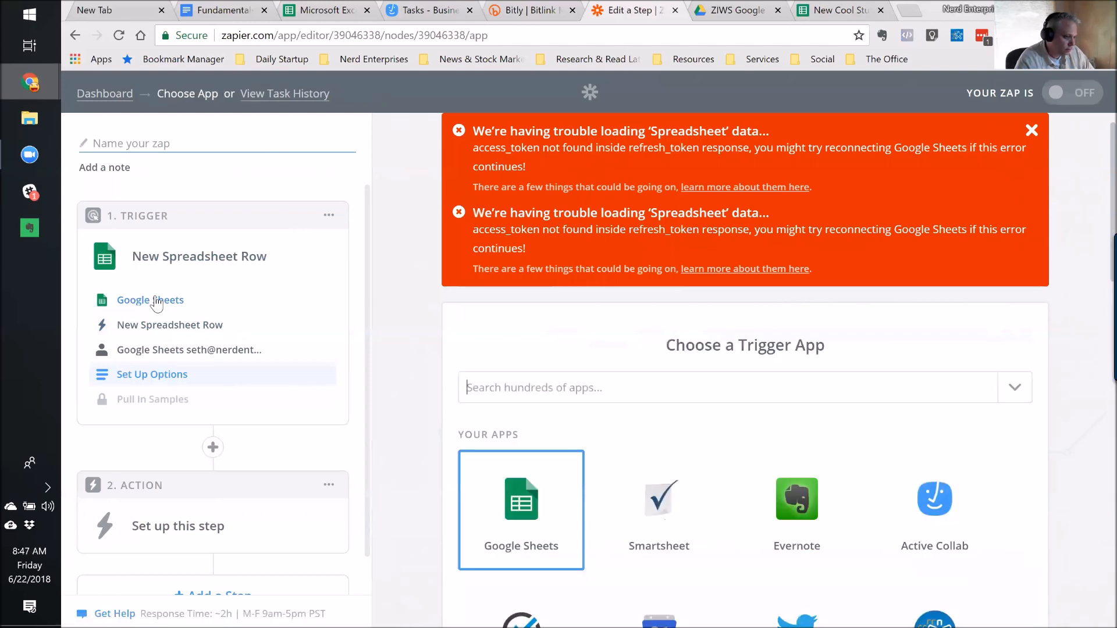
left_click(1031, 130)
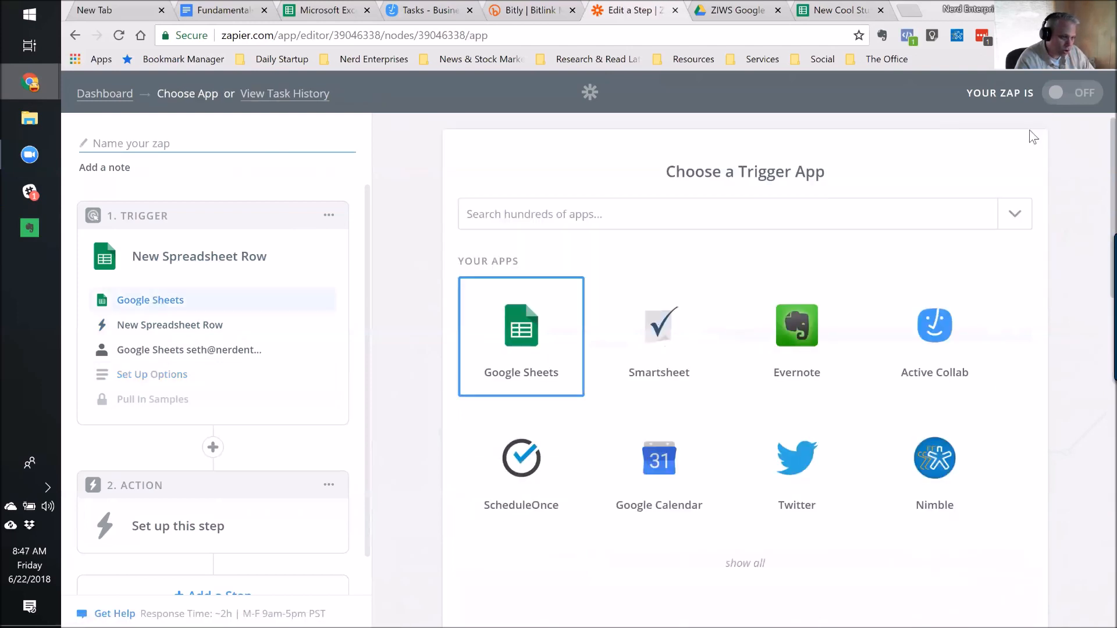
Go from the draft zap to the apps directory, close the Bitly tab, and open the Google Sheets integrations page.
left_click(119, 98)
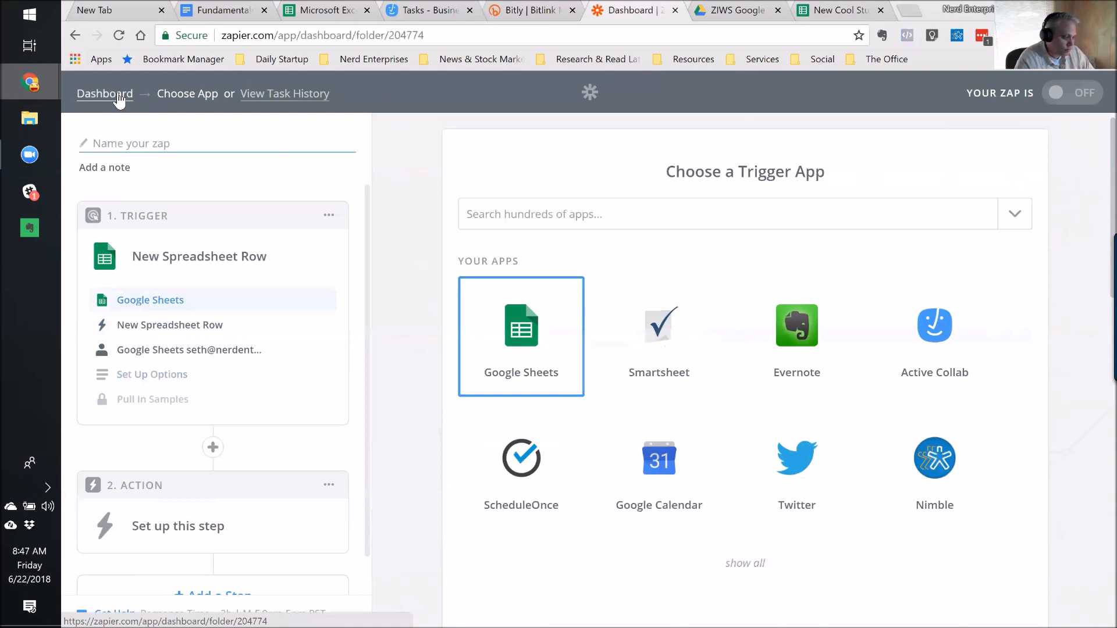
left_click(512, 121)
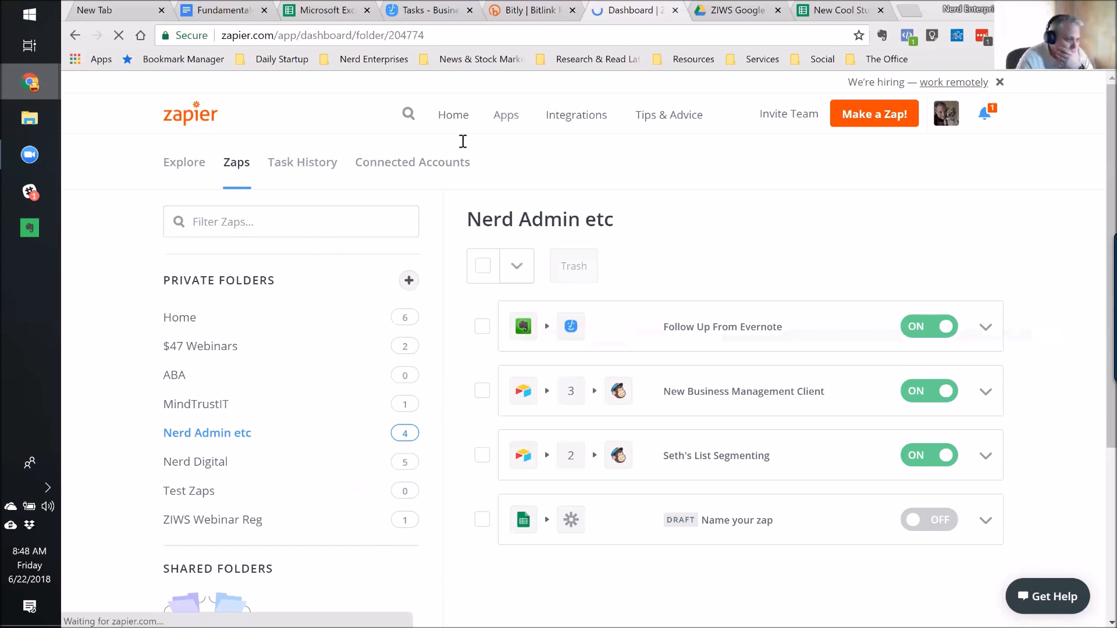
left_click(573, 10)
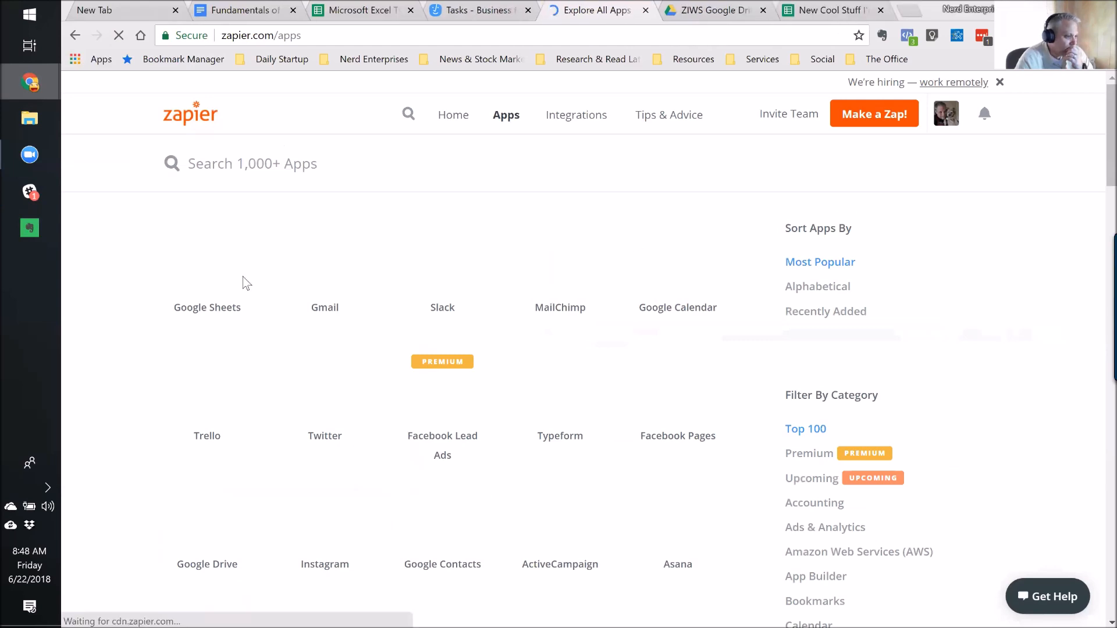
mouse_move(206, 278)
left_click(206, 277)
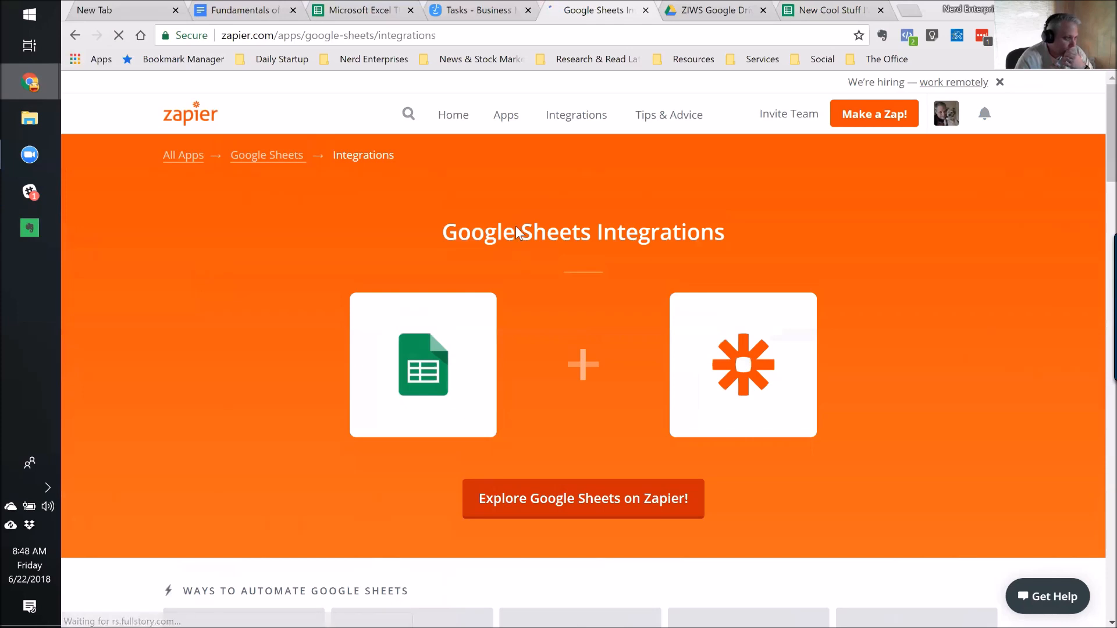
Return to the apps list and close the Fundamentals and Microsoft Excel browser tabs.
left_click(508, 119)
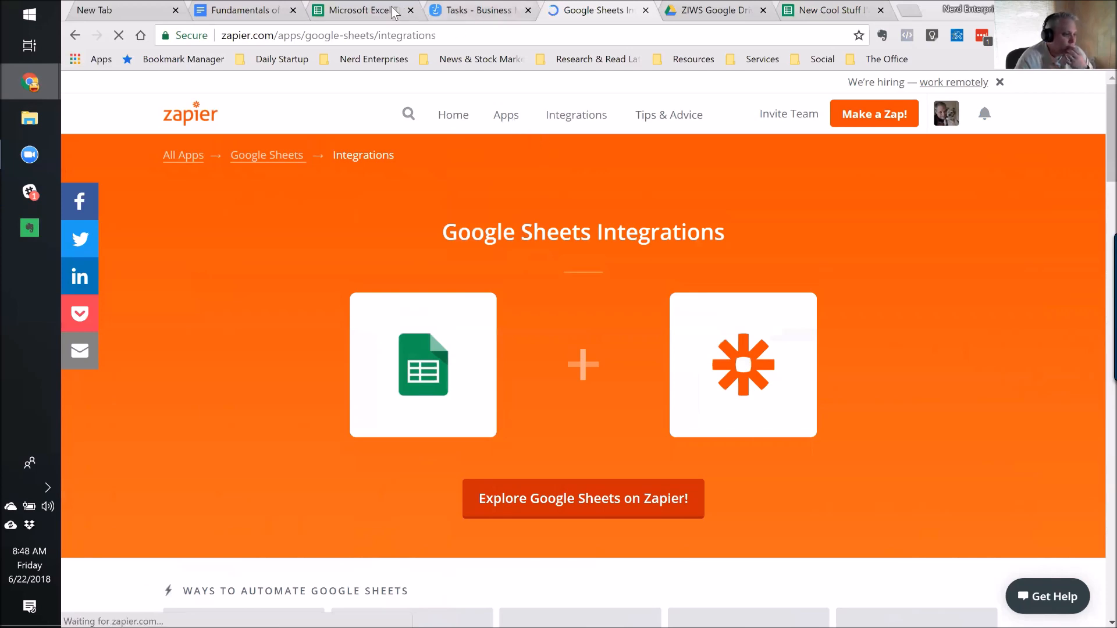
left_click(292, 9)
left_click(293, 10)
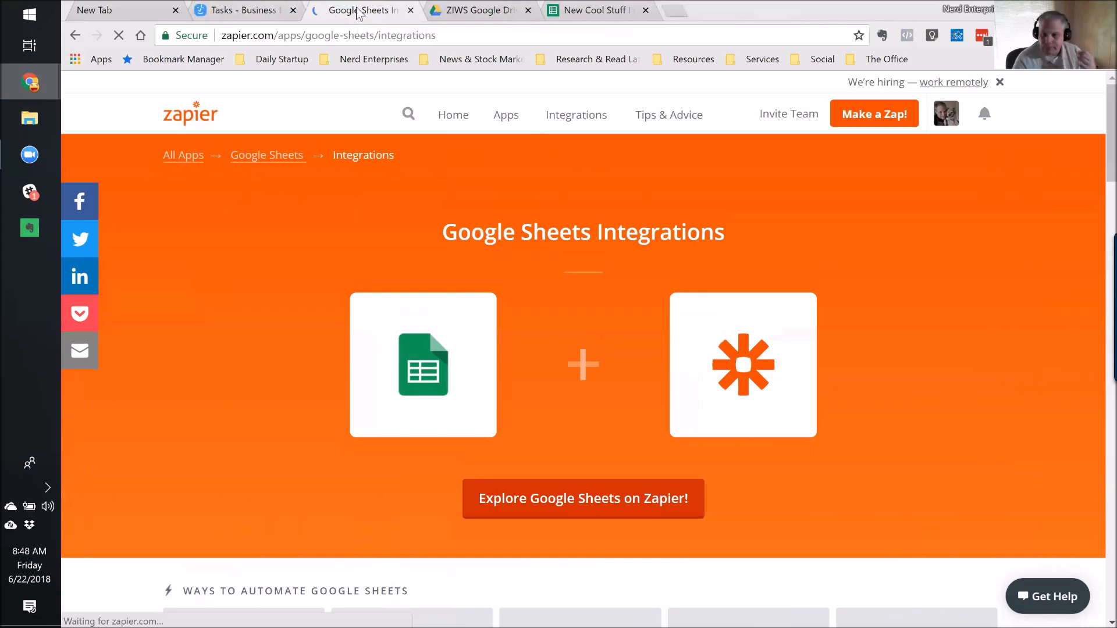
Add Google Sheets in the app explorer, then view the Connected Accounts page.
left_click(436, 125)
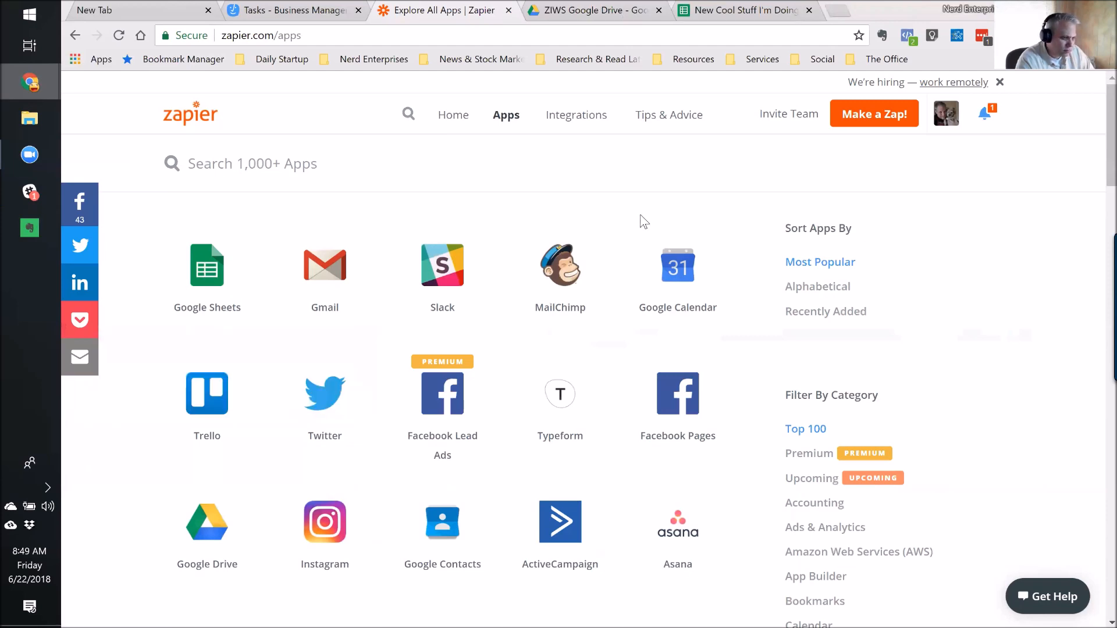
left_click(456, 119)
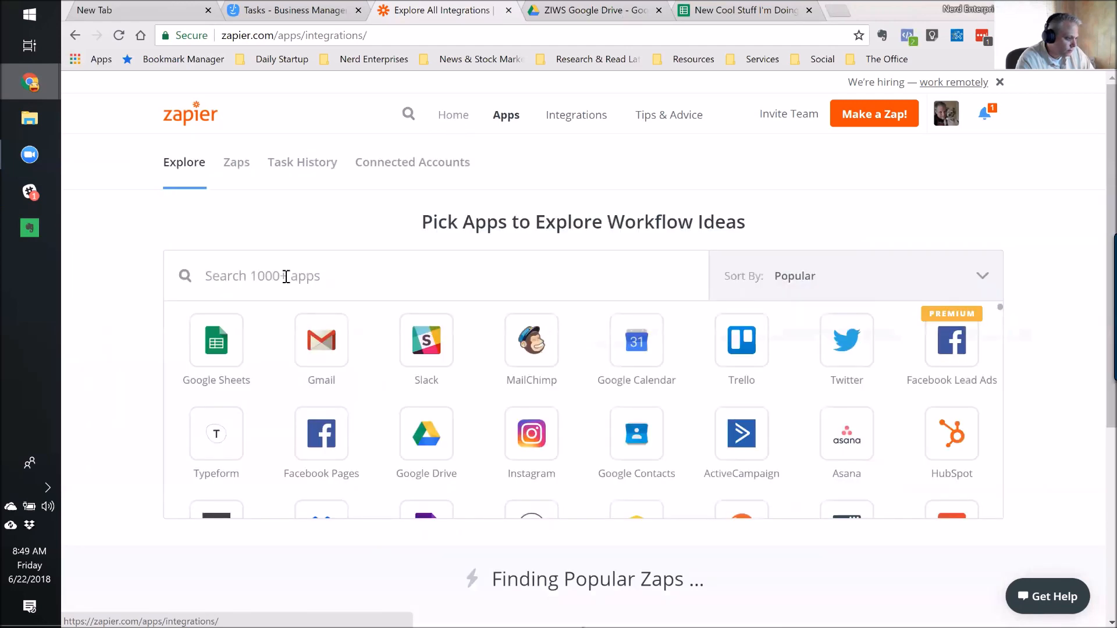
left_click(212, 348)
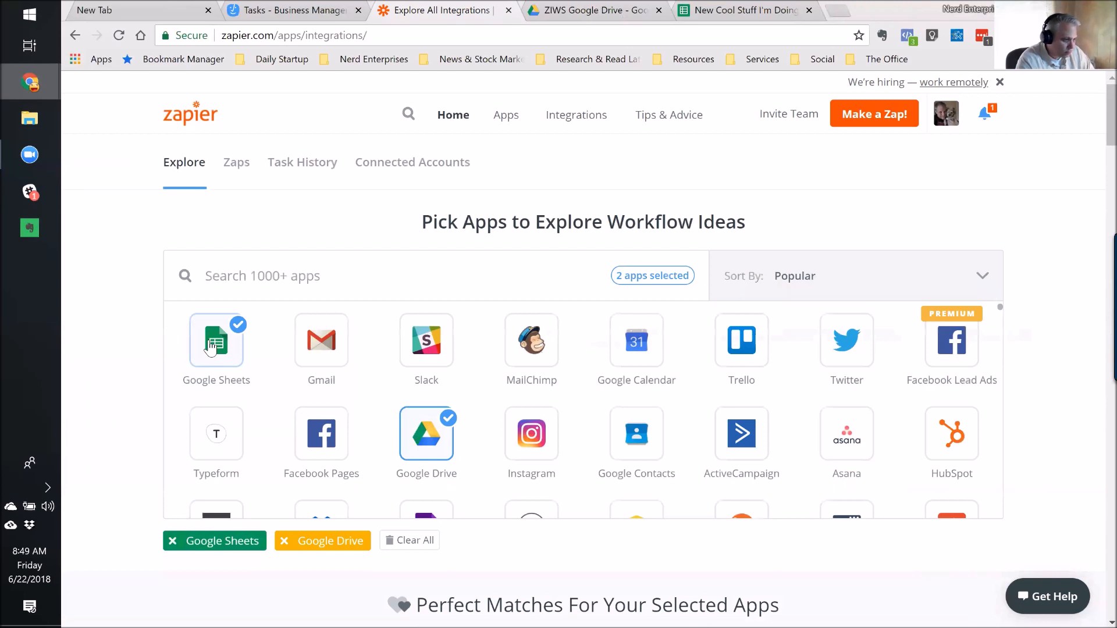
left_click(399, 169)
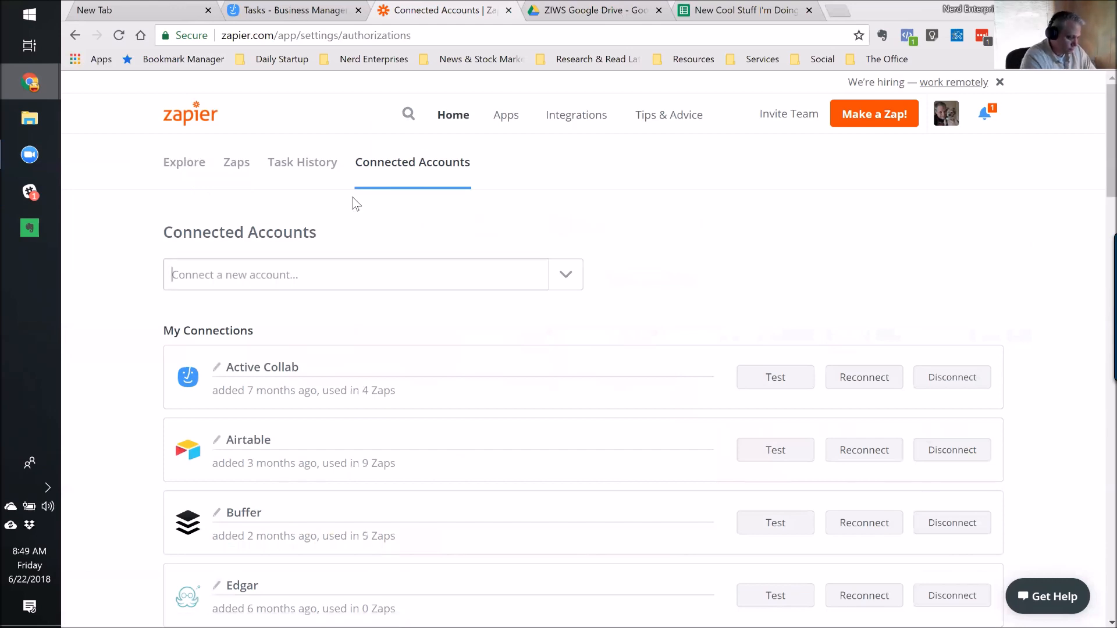
Connect a new Google Sheets account with the first Google account, allowing access to Drive files and spreadsheets.
type("Google")
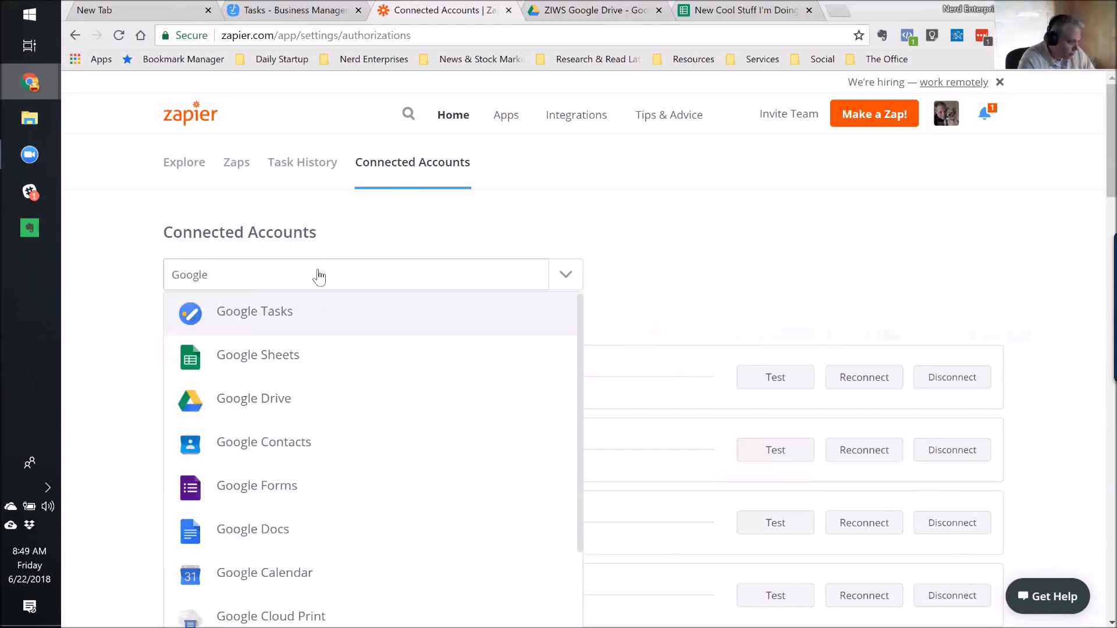
left_click(243, 365)
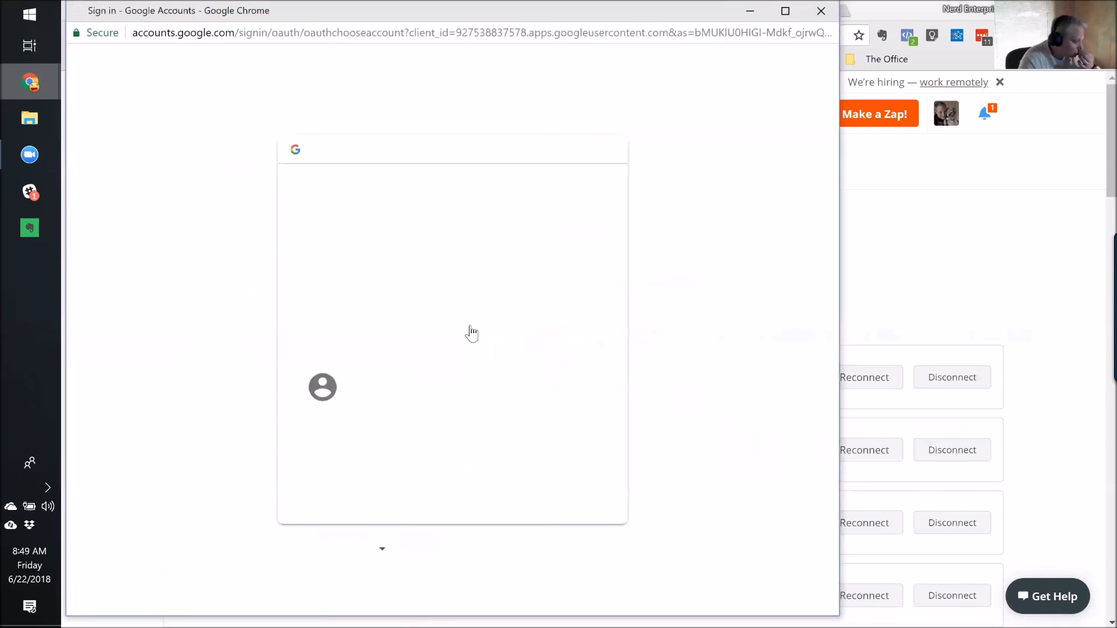
left_click(402, 307)
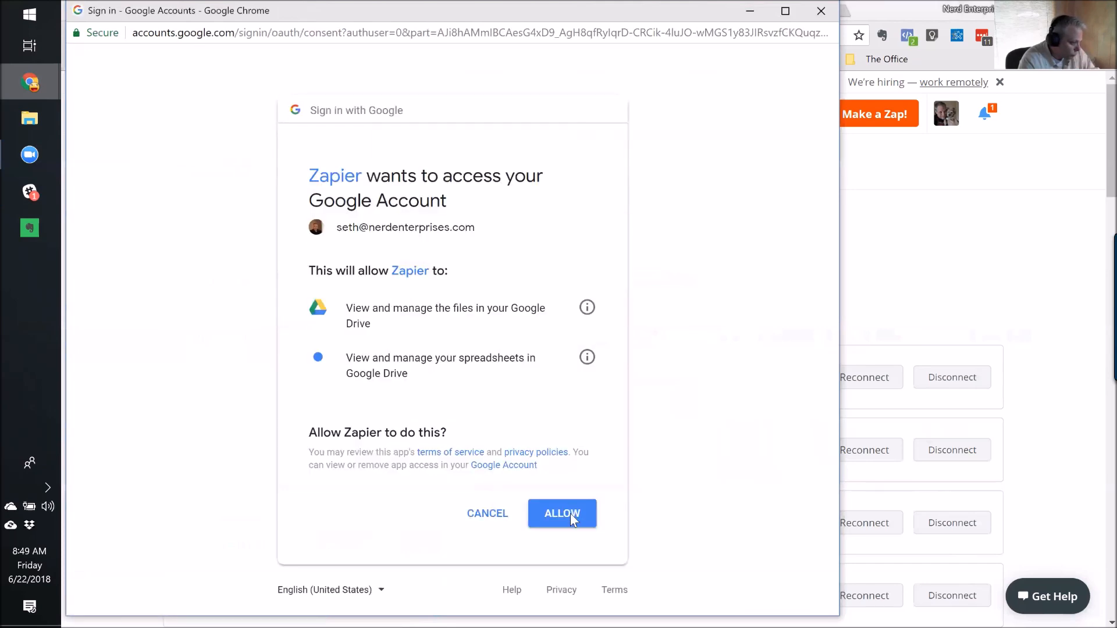
left_click(570, 516)
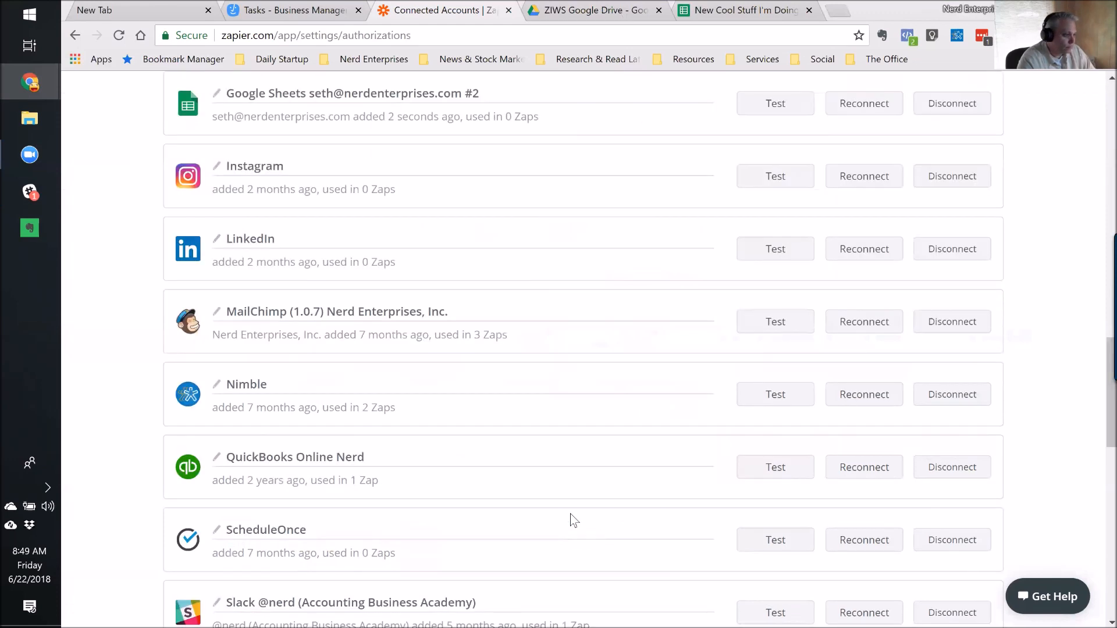
scroll(562, 477, "up", 10)
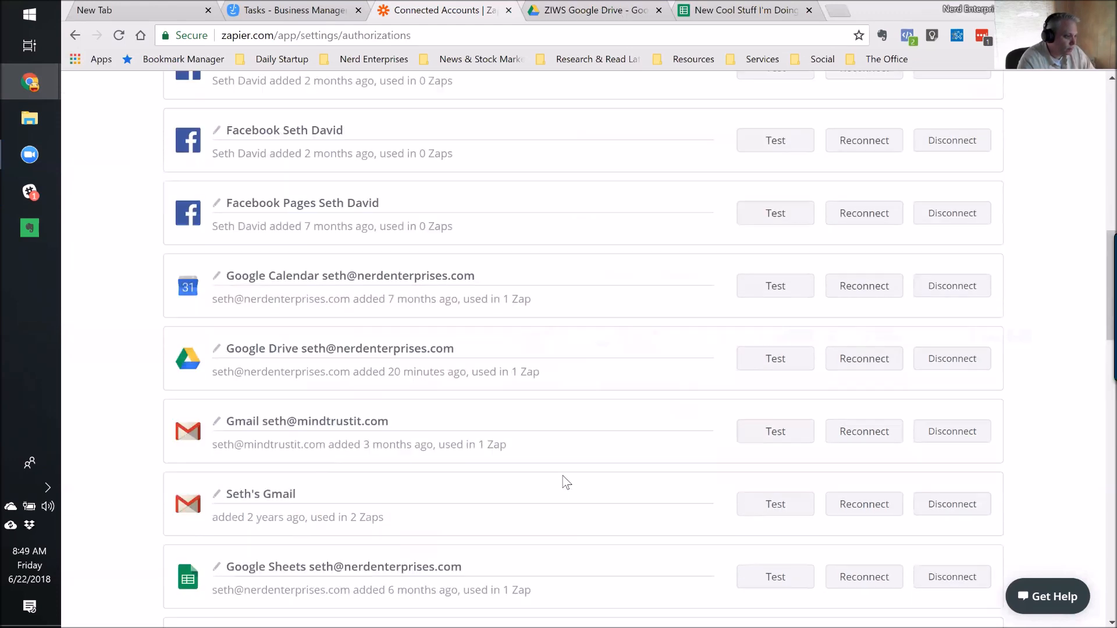
scroll(560, 486, "up", 5)
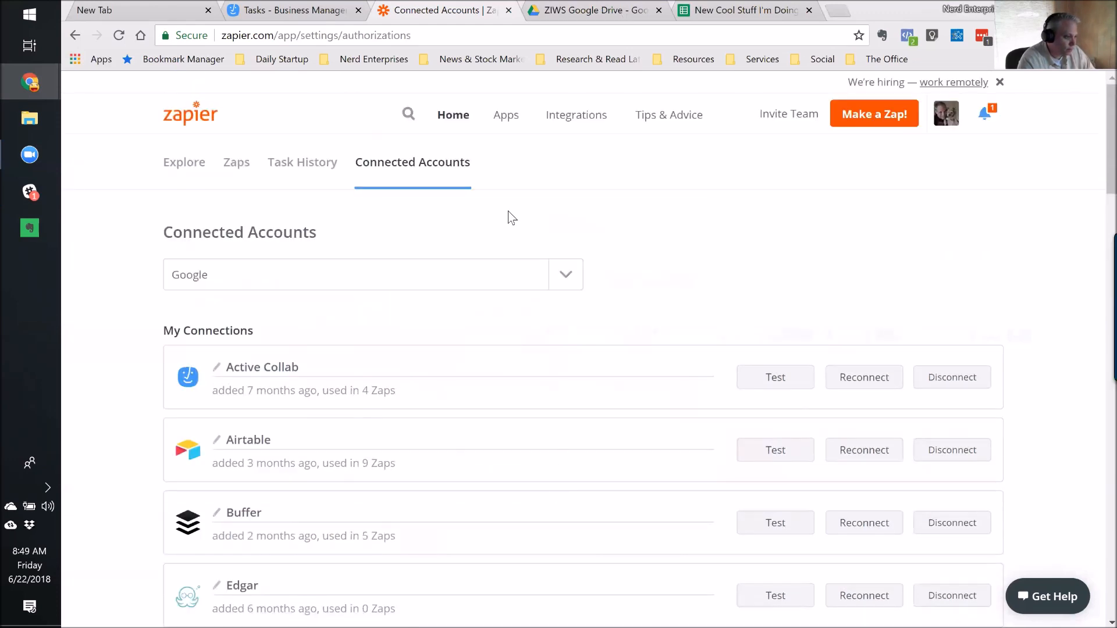
Start a new zap with the Google Sheets 'New Spreadsheet Row' trigger.
left_click(874, 112)
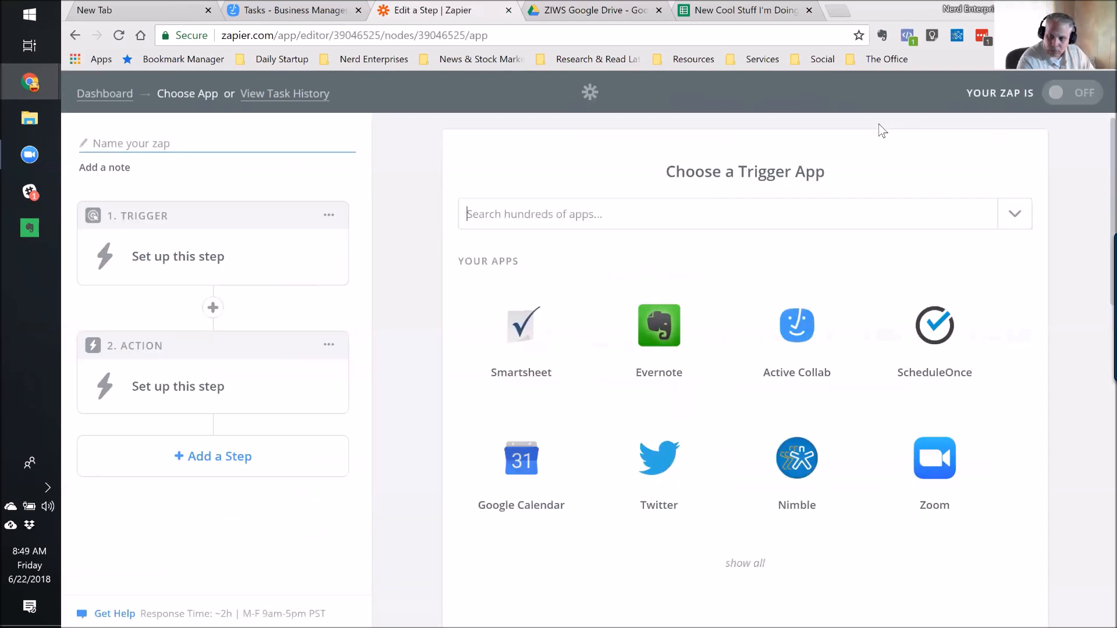
left_click(534, 202)
type("Goog")
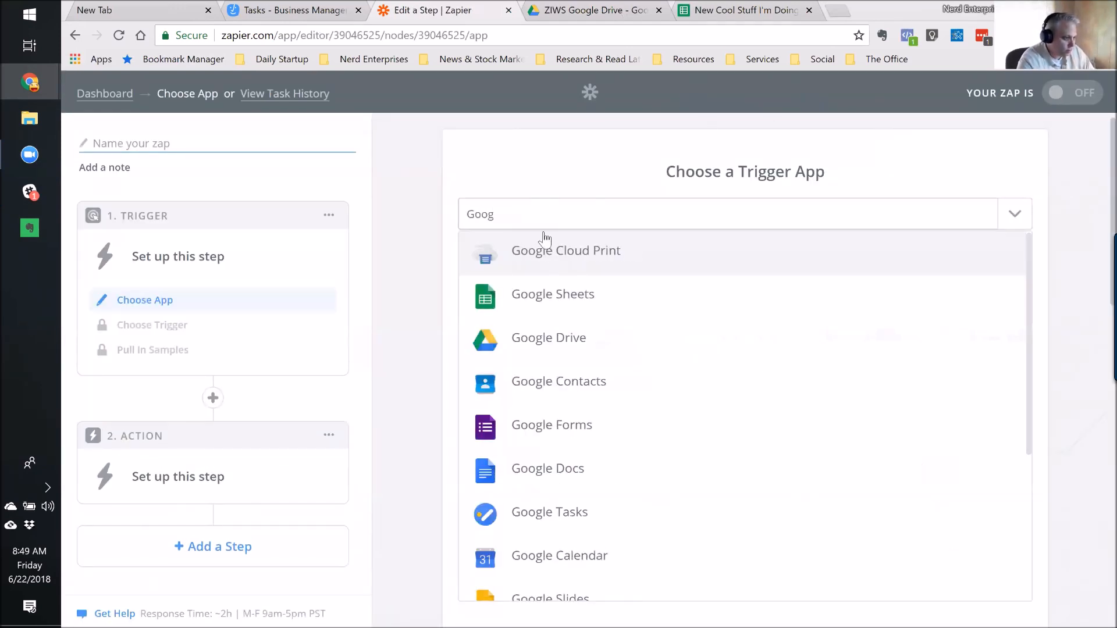
left_click(562, 301)
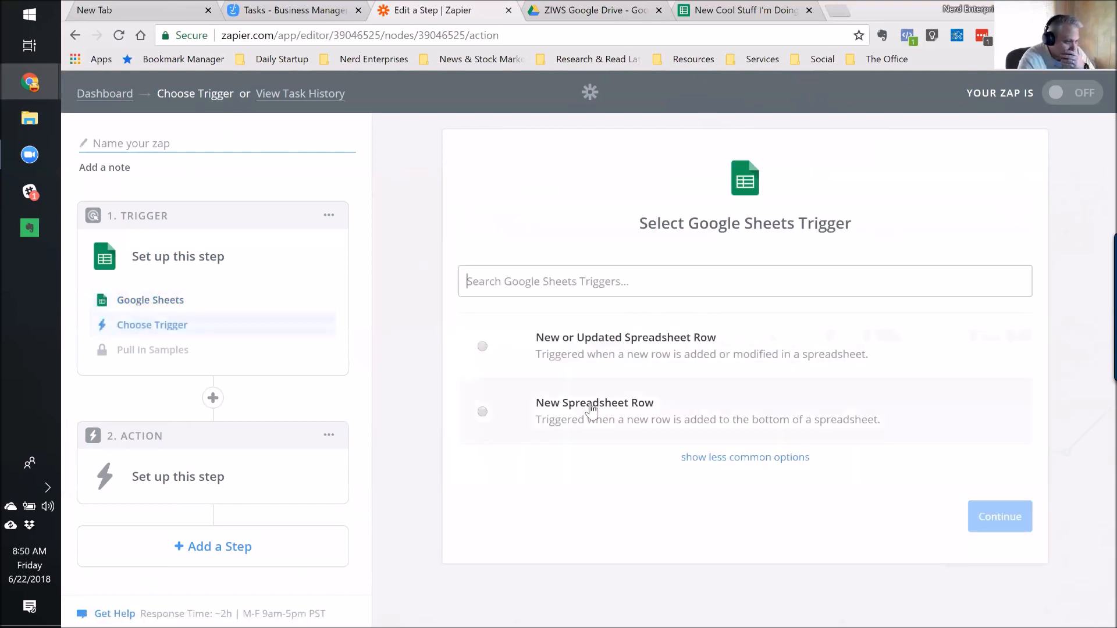
left_click(588, 404)
left_click(982, 518)
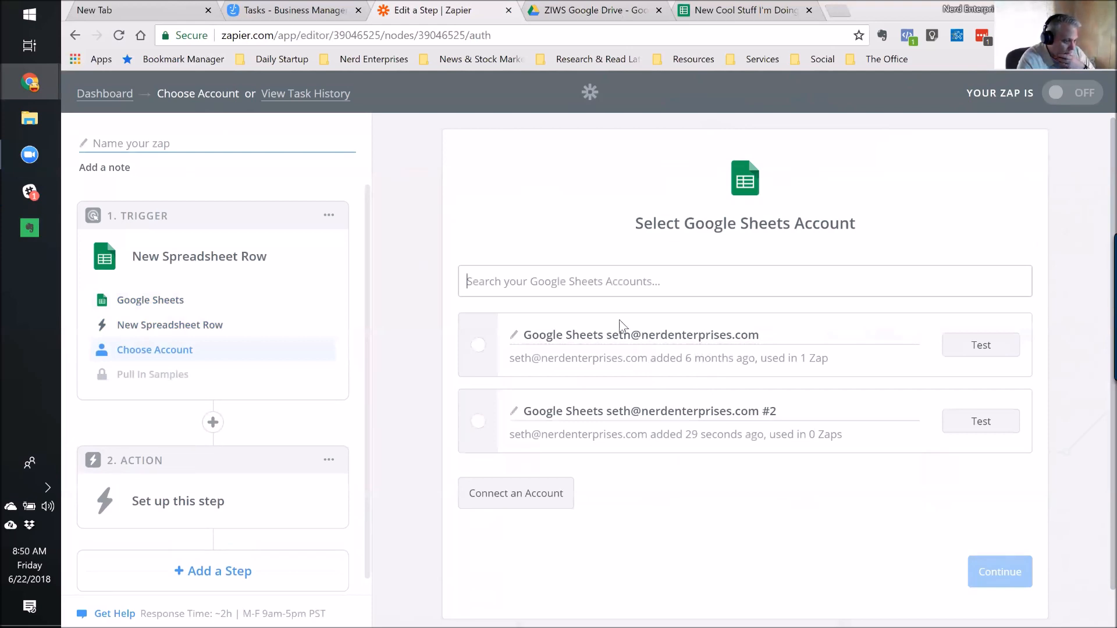
Select the original Google Sheets account, test and reconnect it, granting access, and continue.
left_click(479, 346)
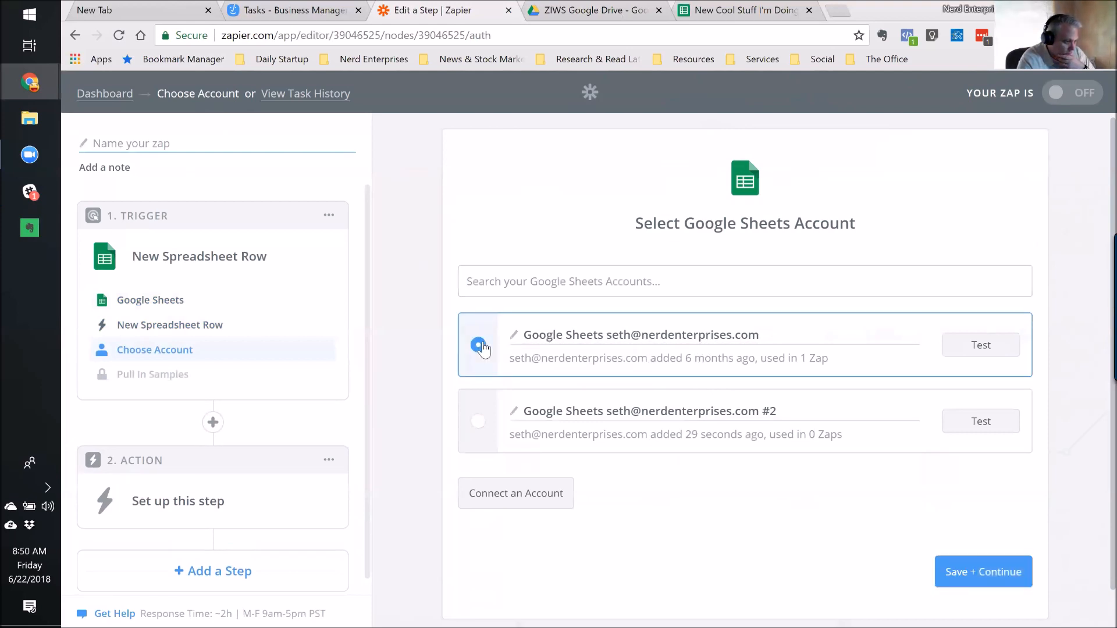
left_click(984, 348)
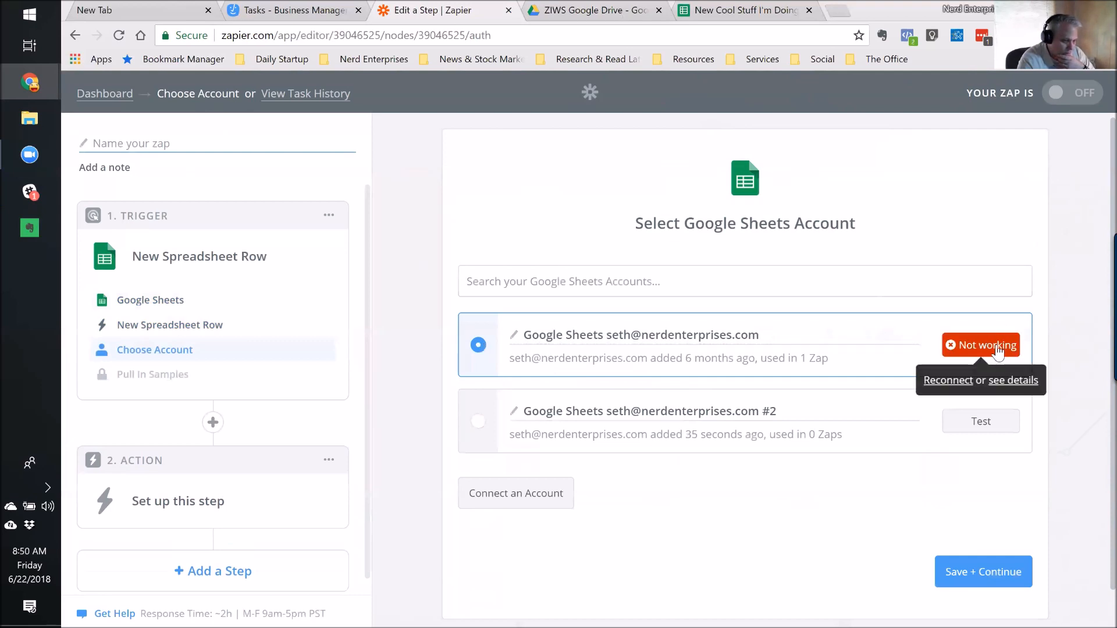
left_click(948, 381)
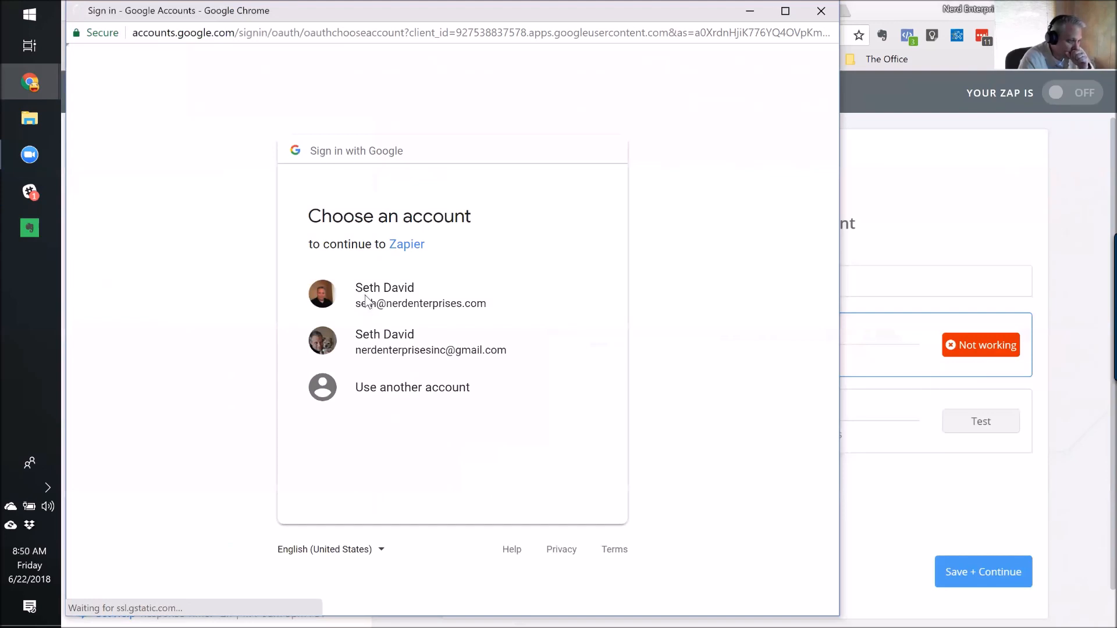
left_click(365, 297)
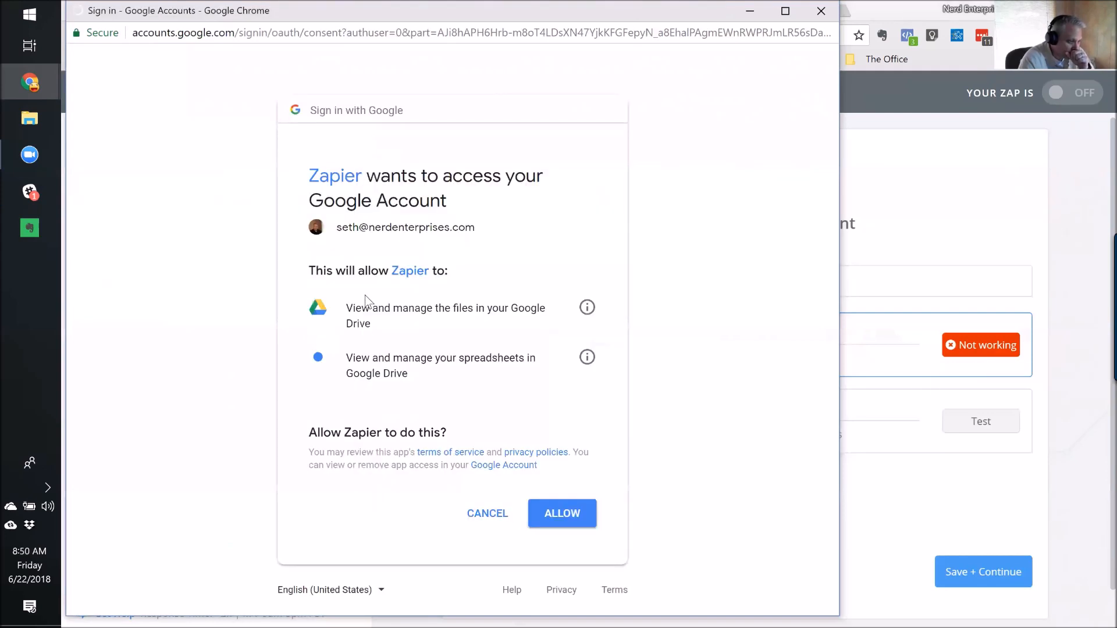
left_click(562, 515)
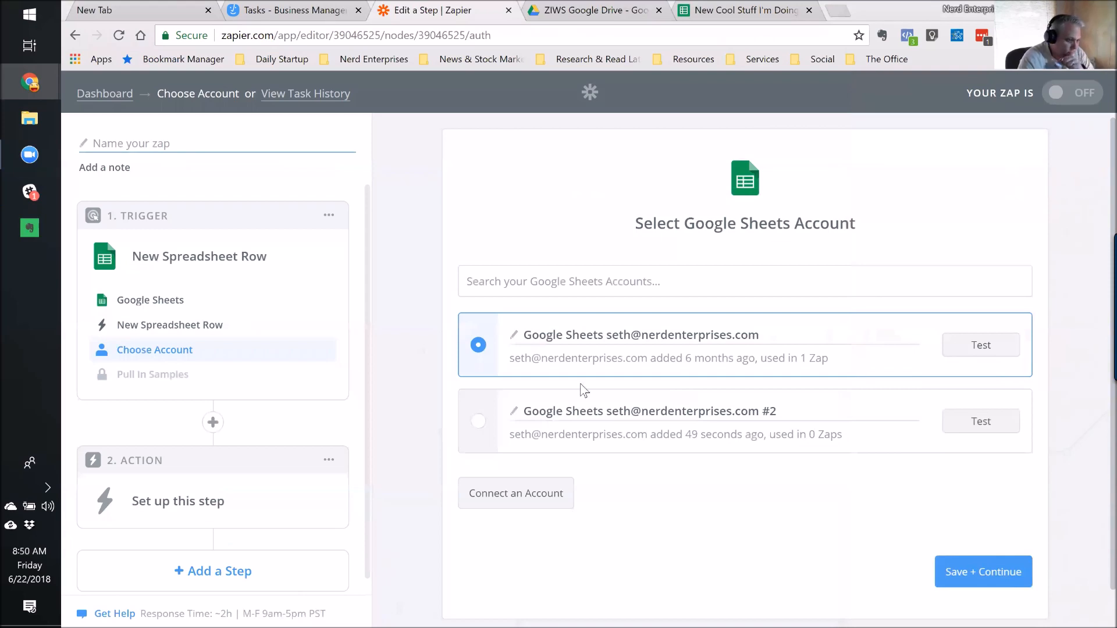
left_click(985, 574)
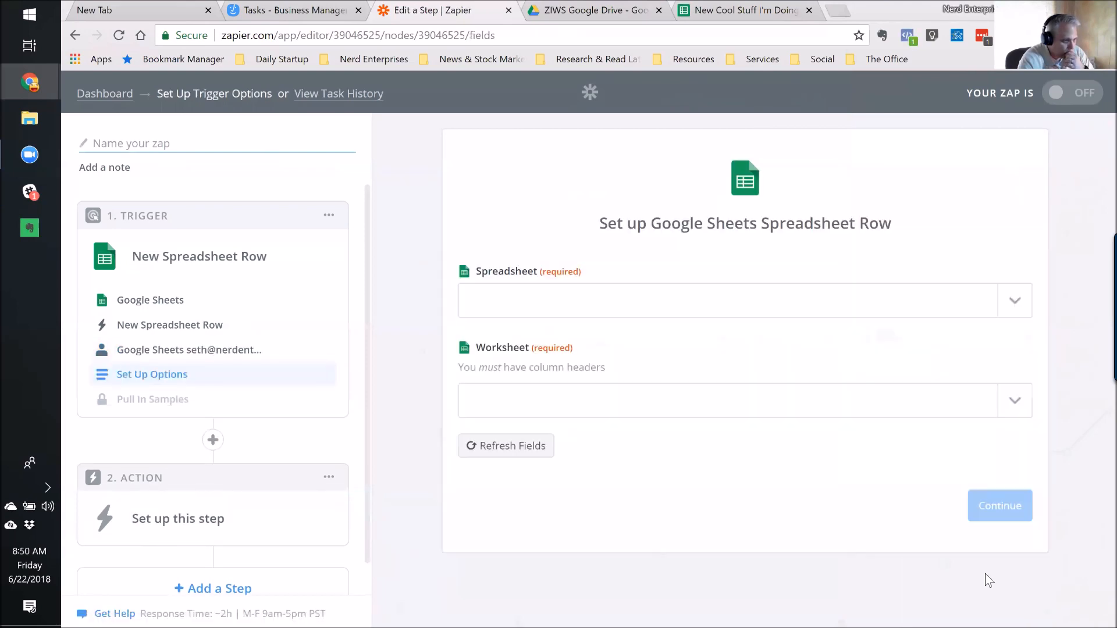
Choose the 'New Cool Stuff I'm Doing' spreadsheet and check its column headers in the spreadsheet.
left_click(1022, 302)
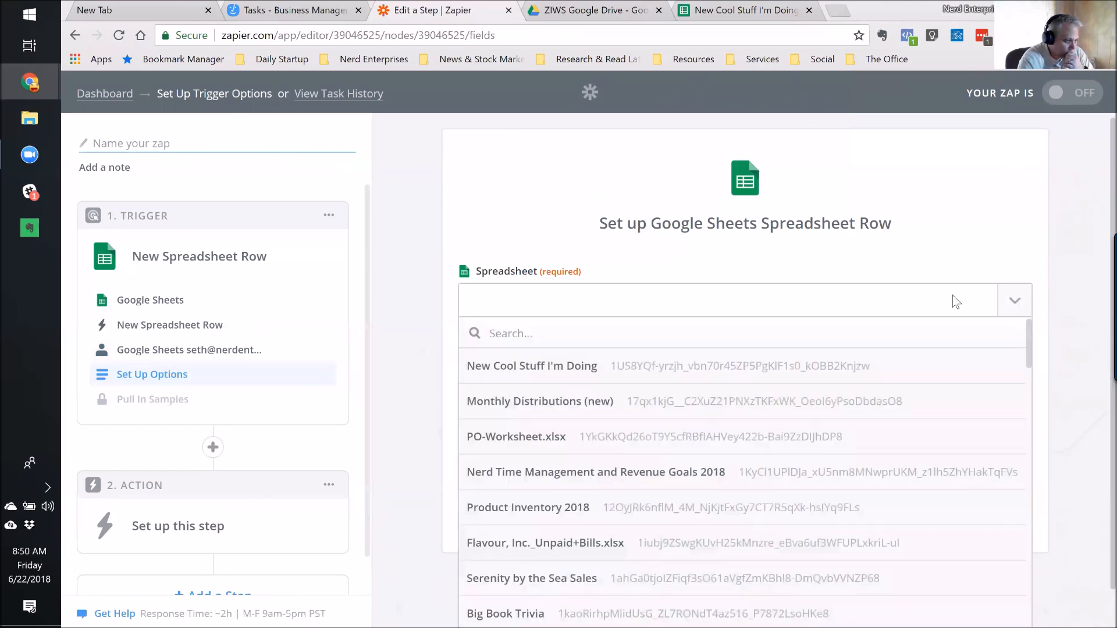
left_click(559, 367)
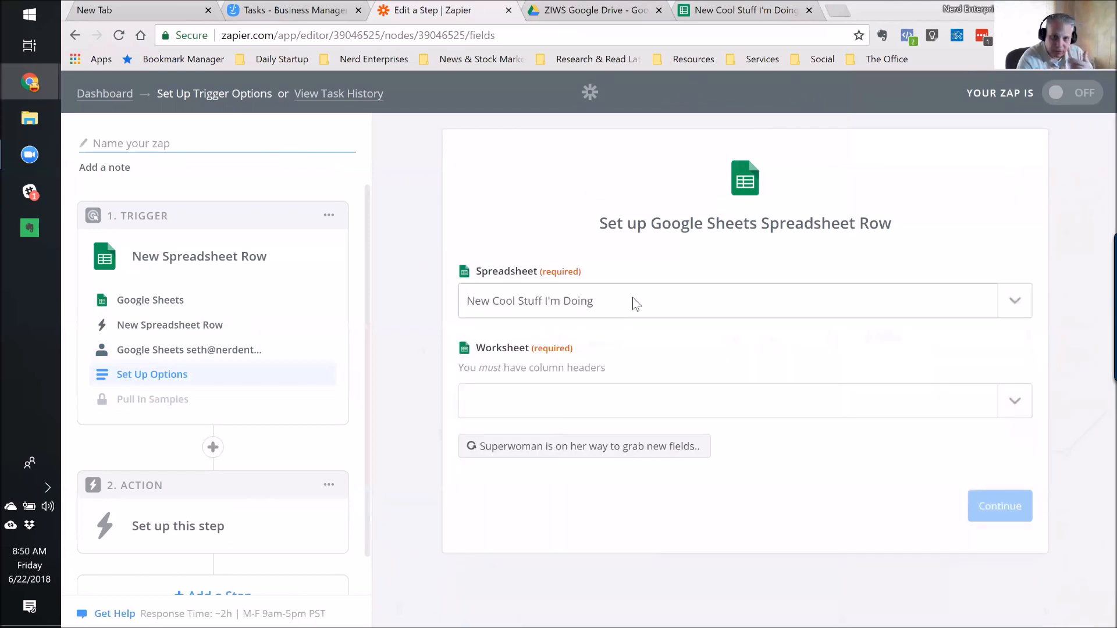
left_click(540, 406)
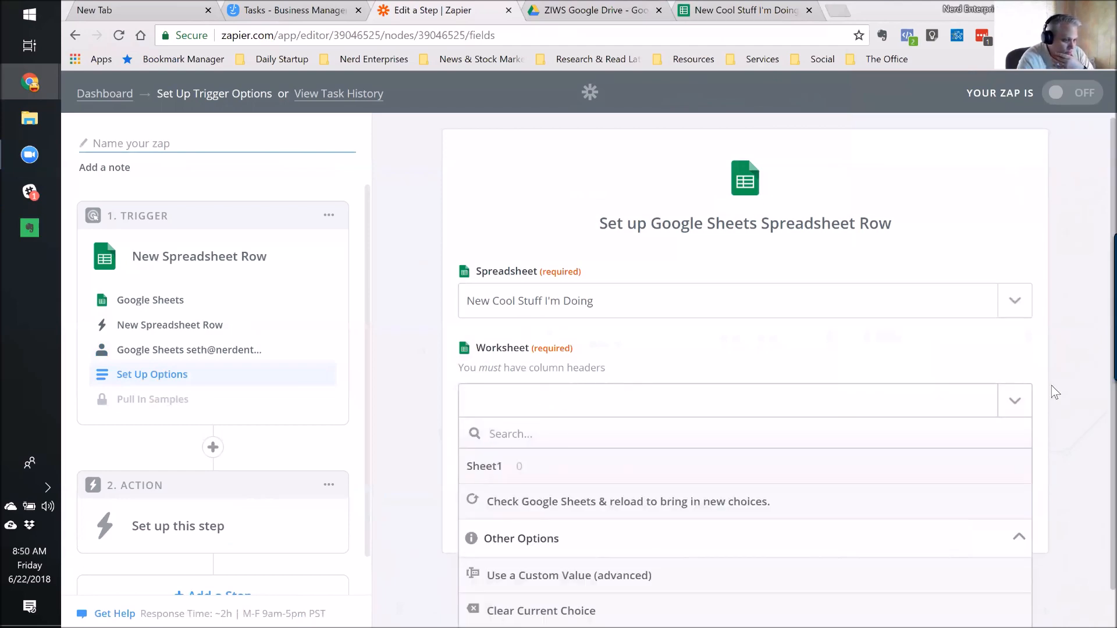
left_click(1019, 403)
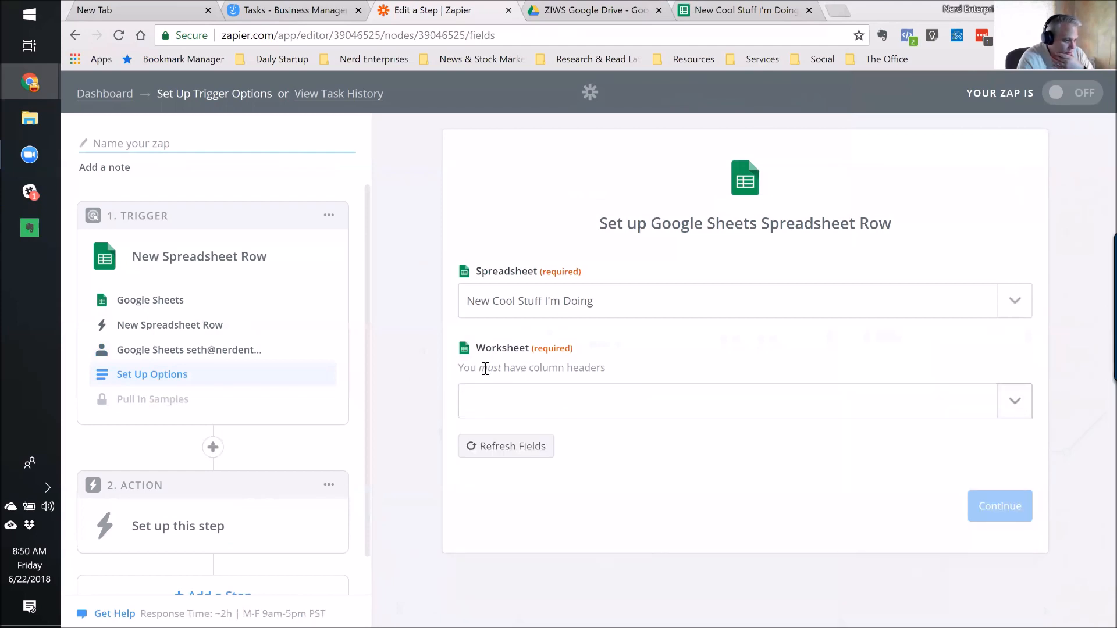
left_click_drag(488, 368, 558, 368)
left_click(718, 14)
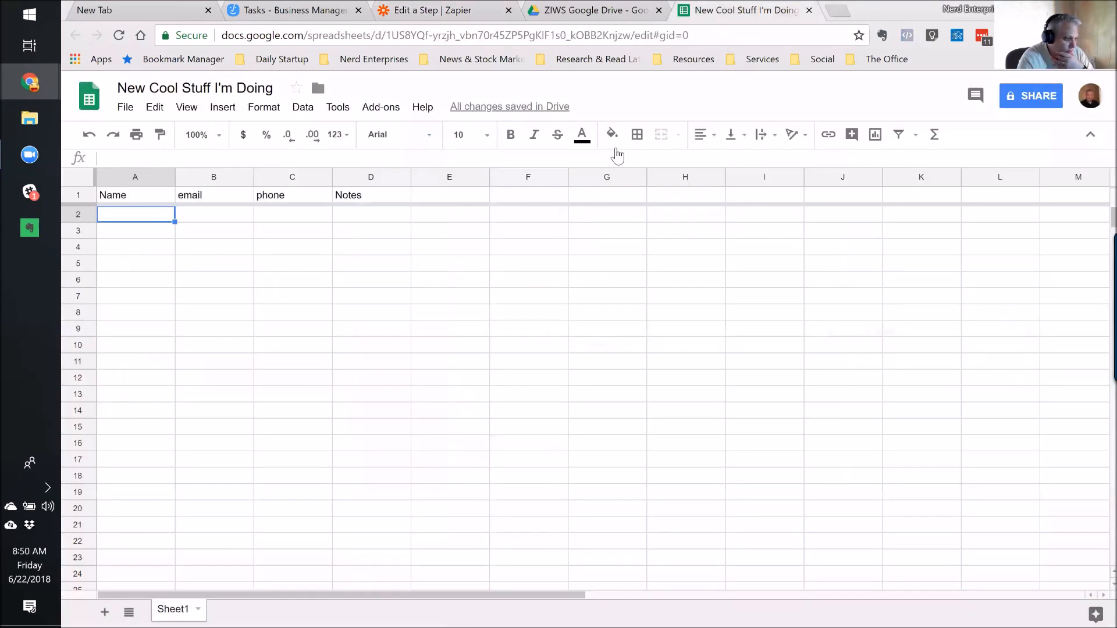
left_click(579, 14)
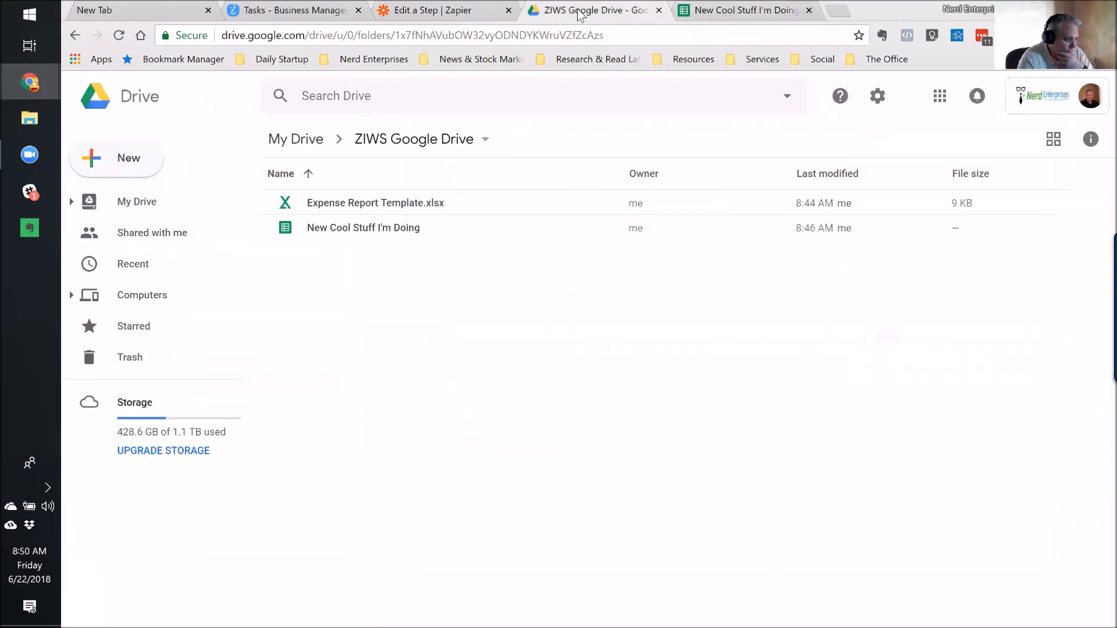
left_click(407, 11)
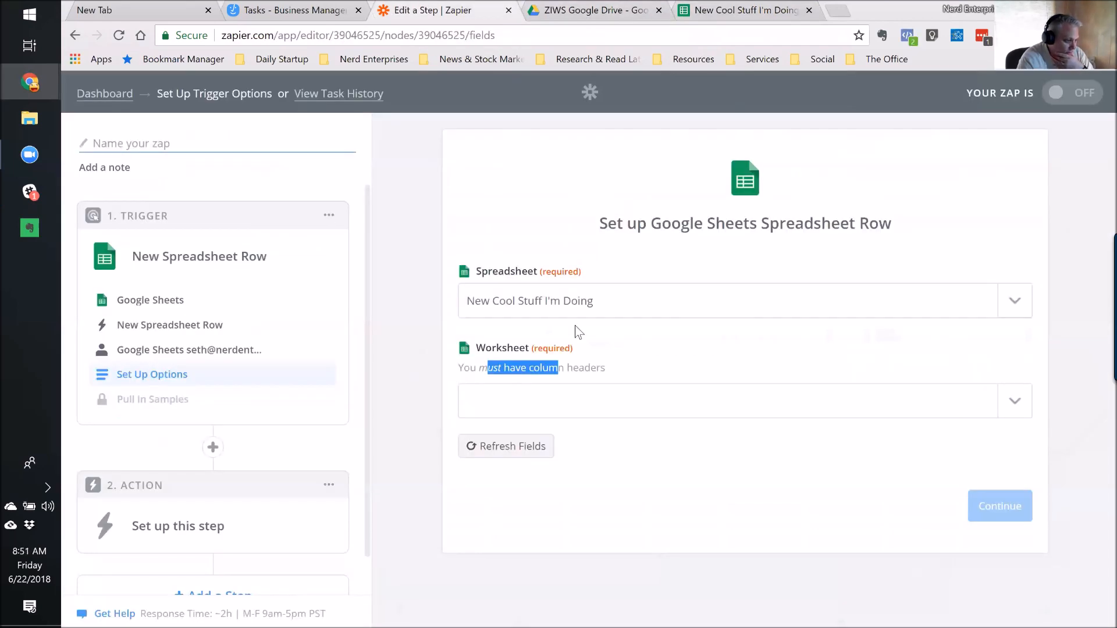
Reload the worksheet choices, pick Sheet1, and continue to pulling in a sample.
left_click(1022, 407)
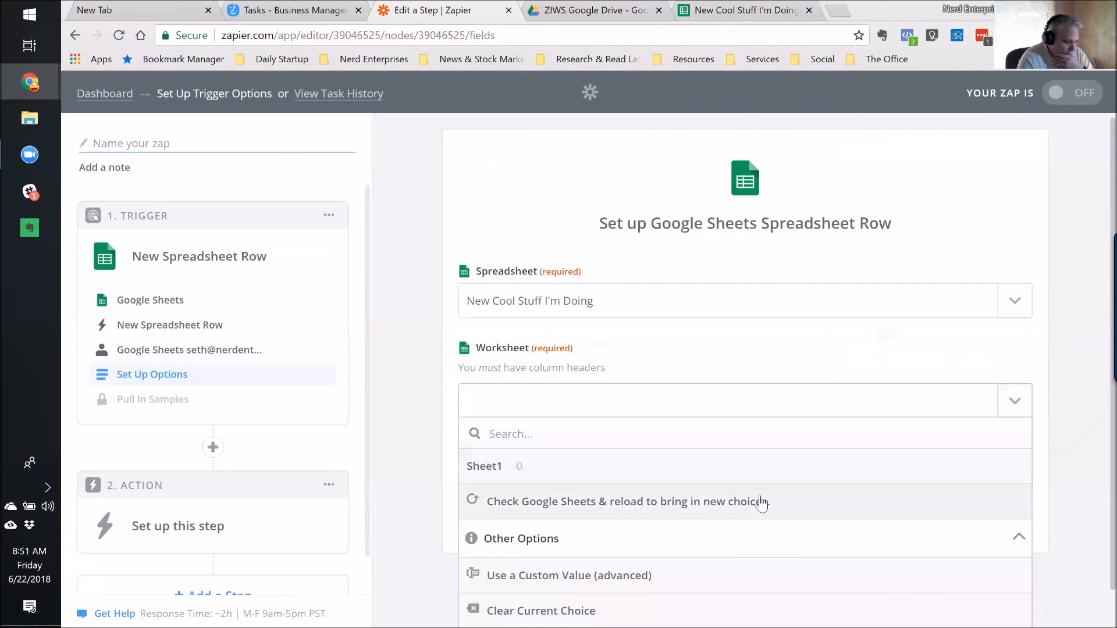
left_click(700, 506)
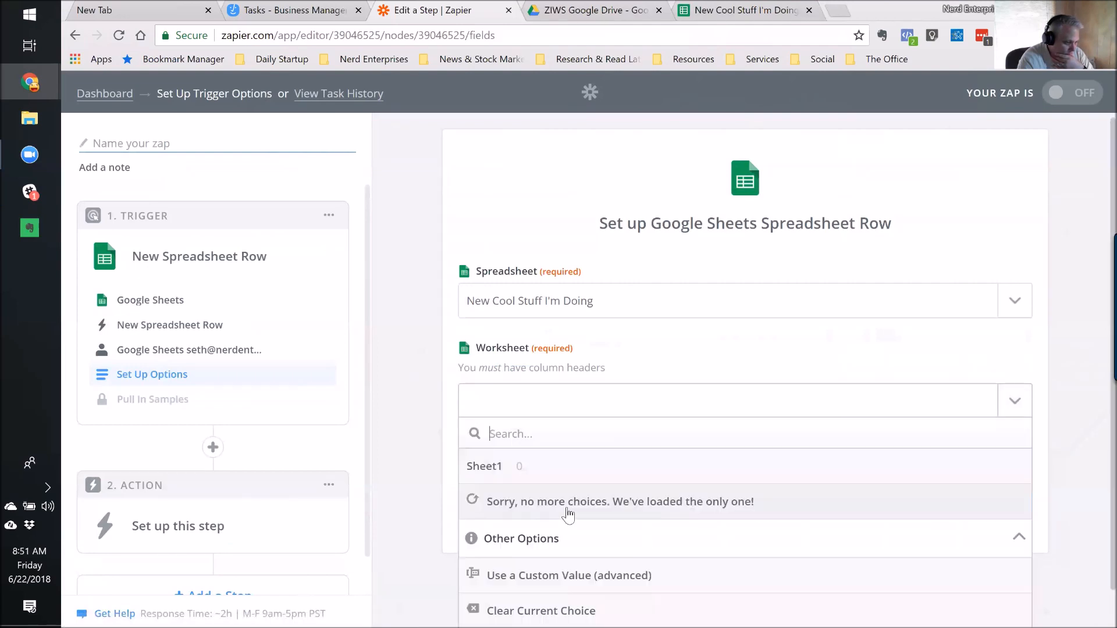
left_click(490, 465)
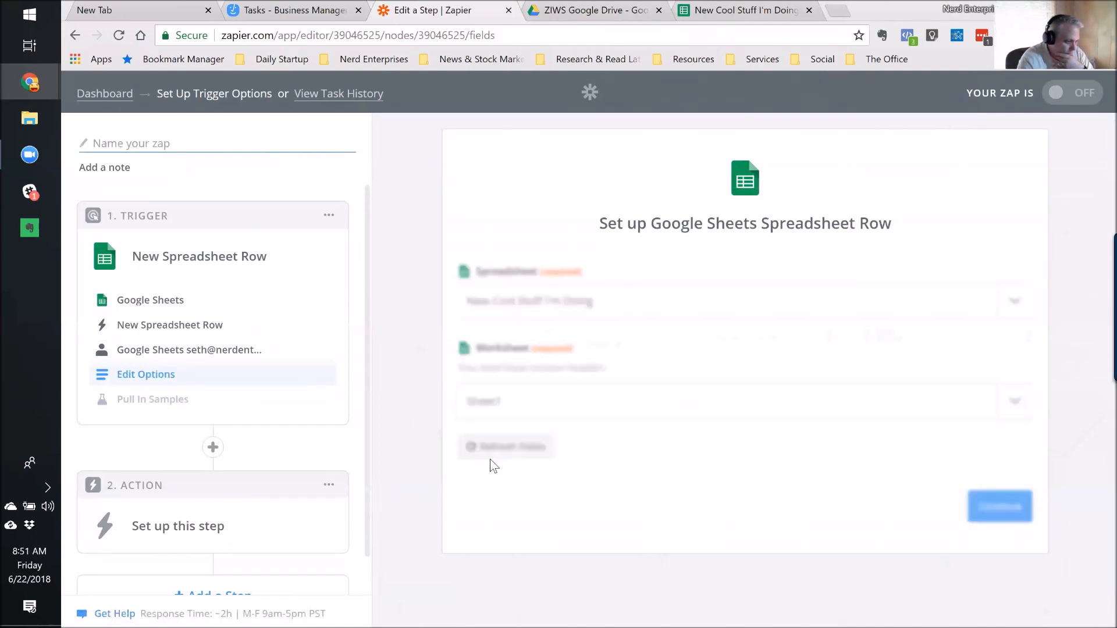
left_click(999, 508)
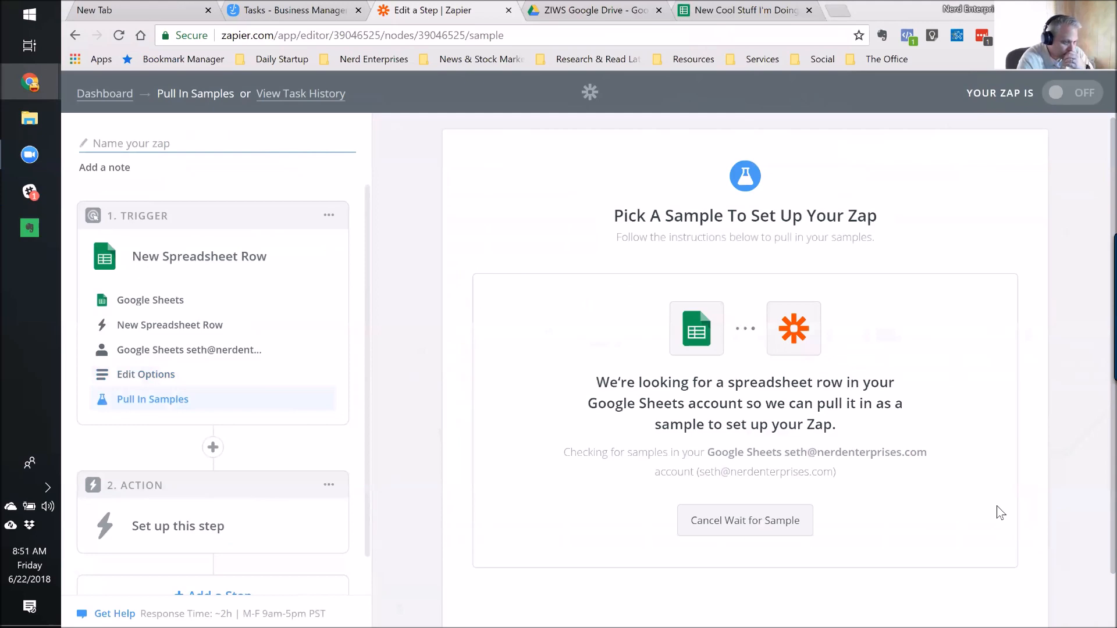
left_click(748, 12)
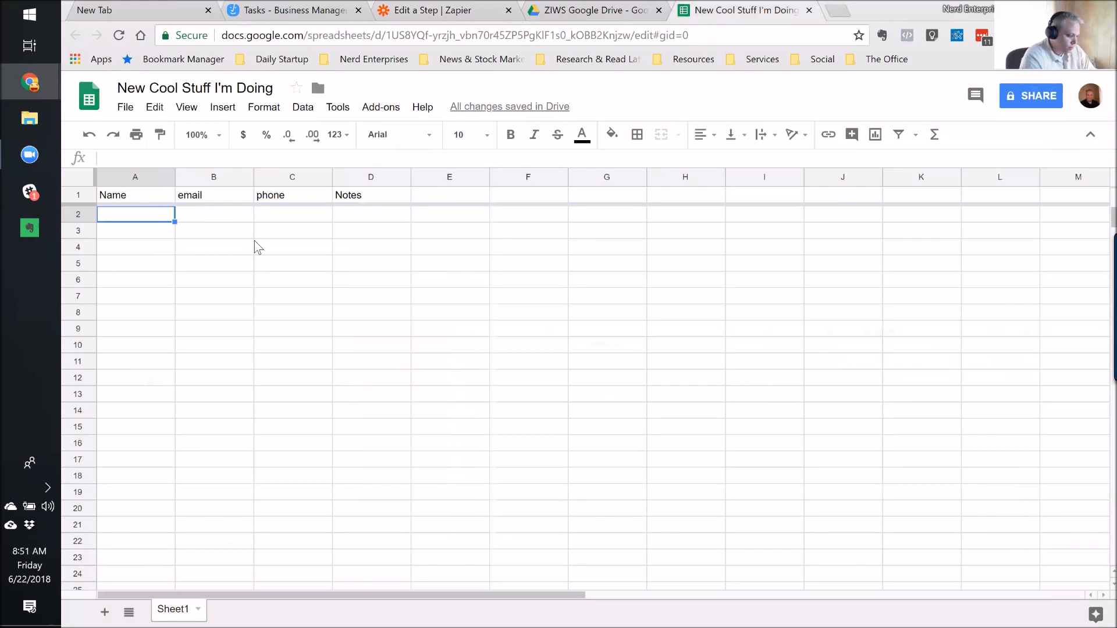
Fill row 2 with a contact's name, email, phone number and the note 'Hi mom!', then return to Zapier.
type("Seth")
key("Tab")
key("Tab")
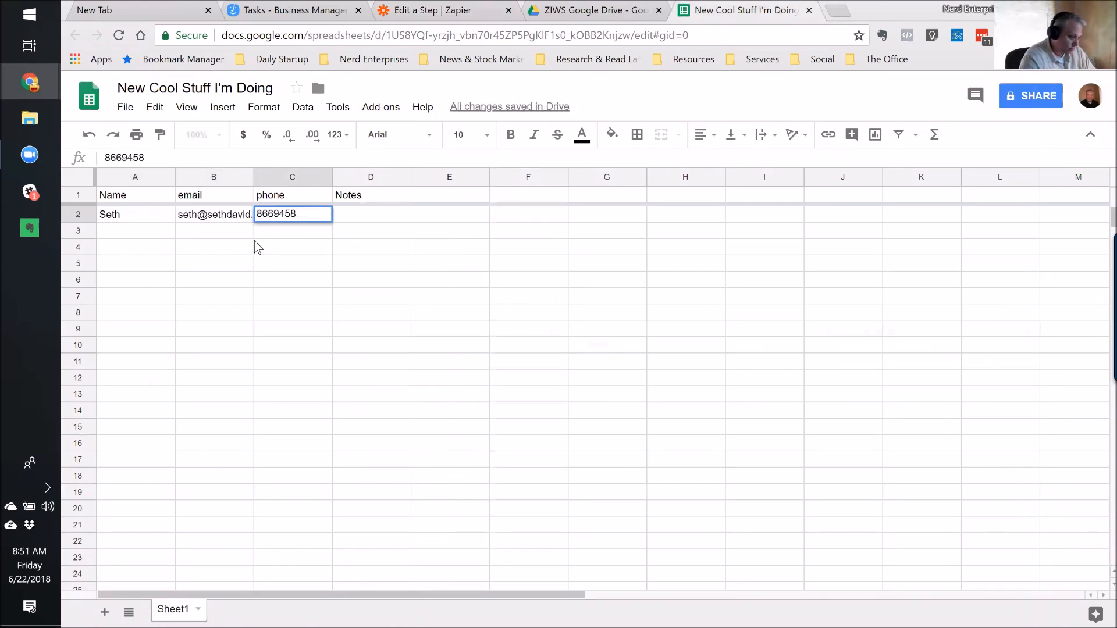
key("Tab")
type("Hi mom")
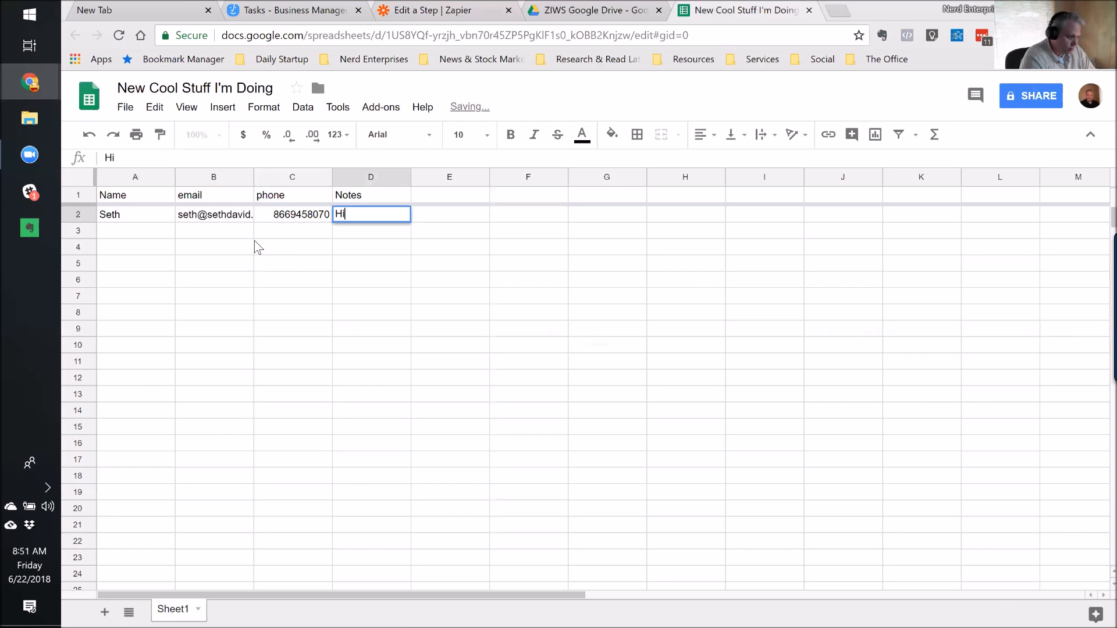
key("Return")
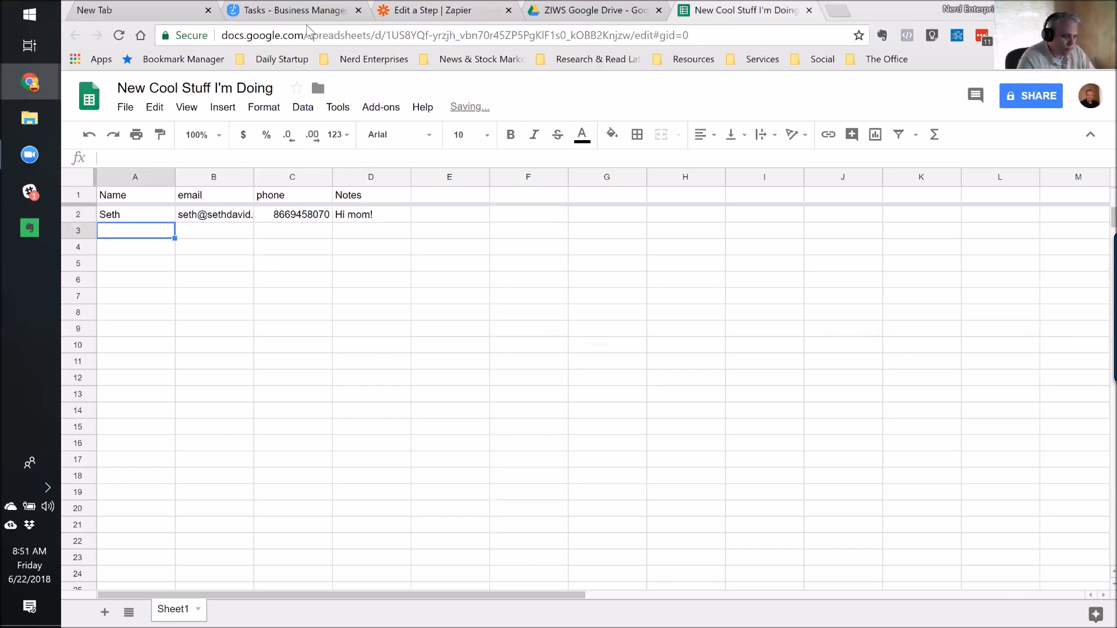
left_click(456, 18)
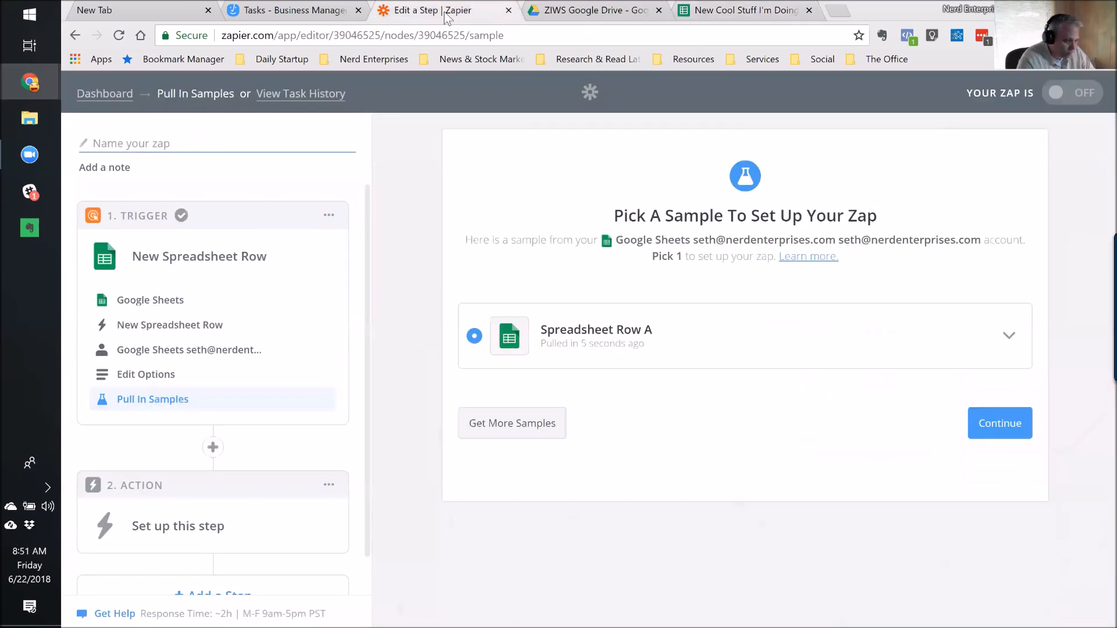
Accept the sample row and set the action to Active Collab 'Create Task' using the existing account.
left_click(1008, 340)
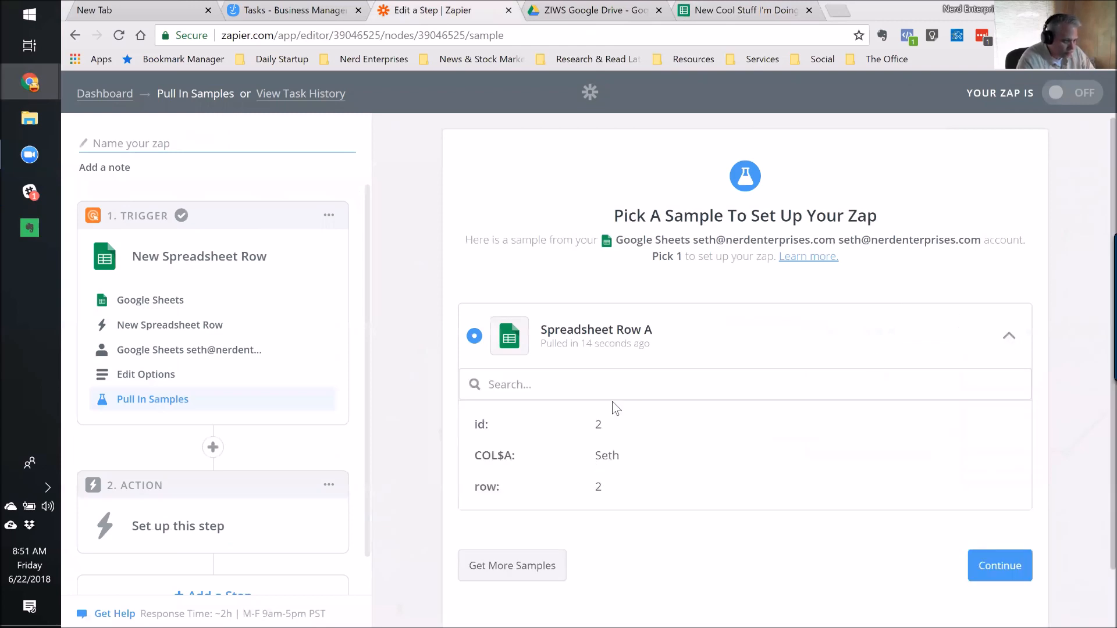
left_click(1008, 338)
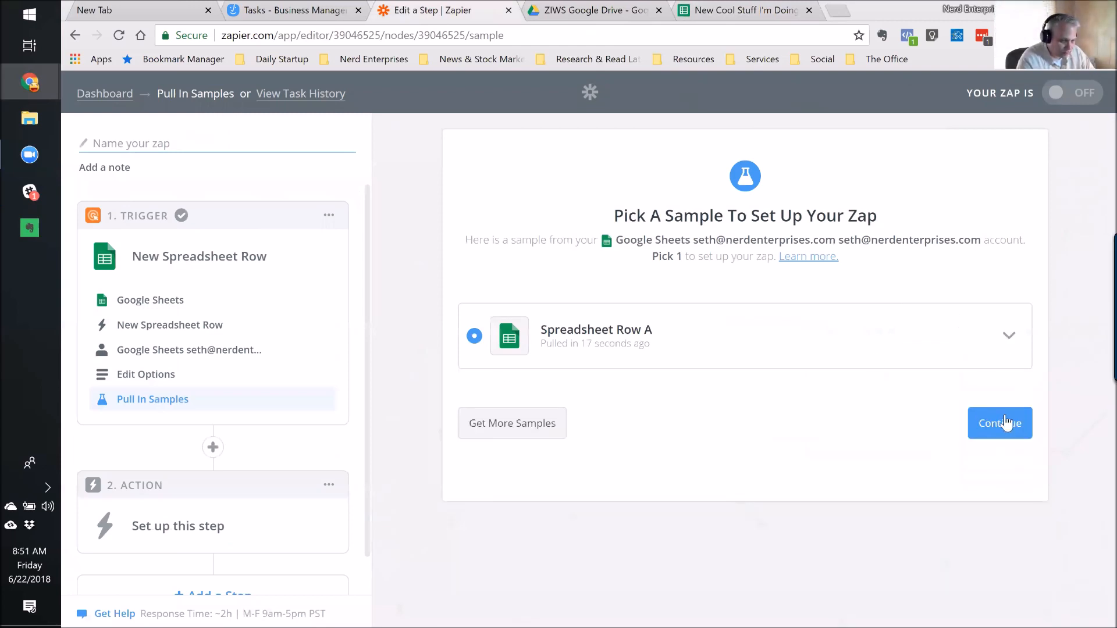
left_click(1006, 427)
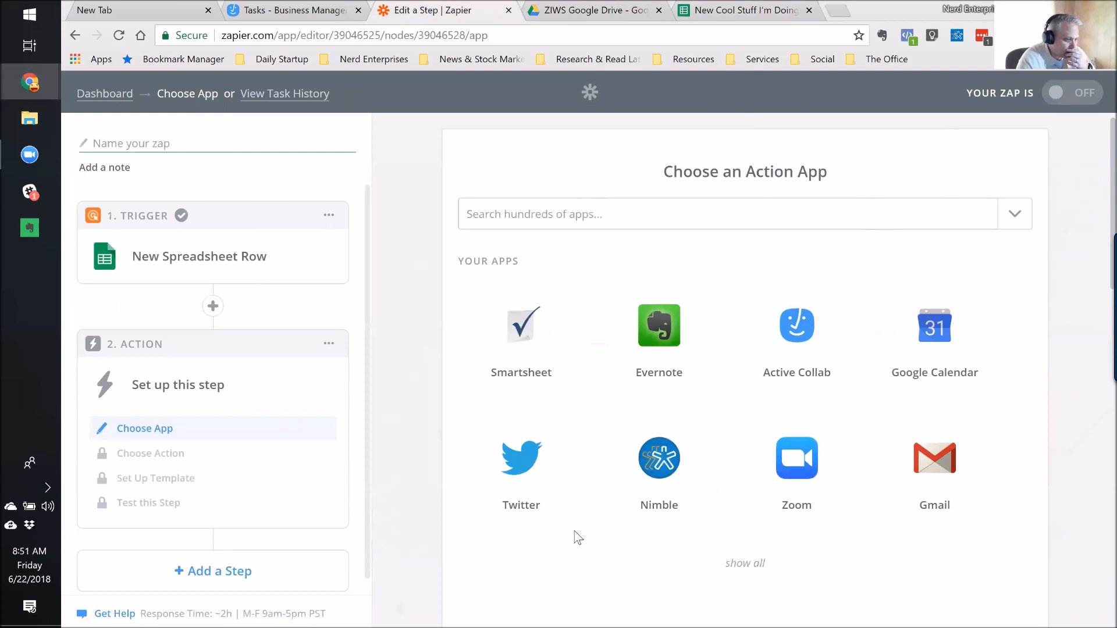
left_click(777, 330)
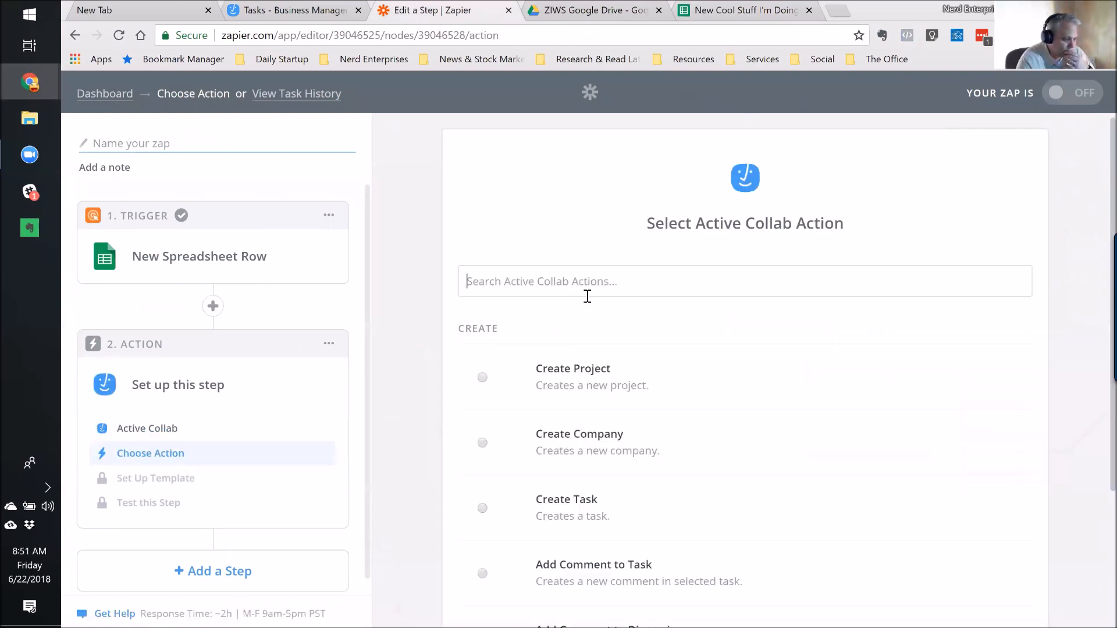
left_click(505, 505)
left_click(987, 573)
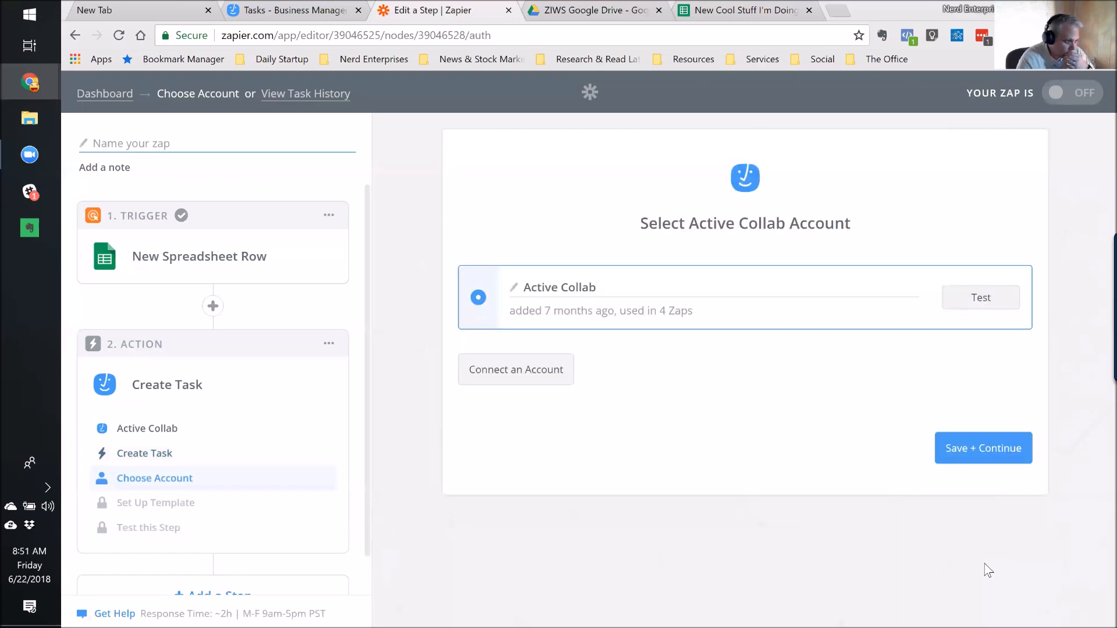
left_click(985, 449)
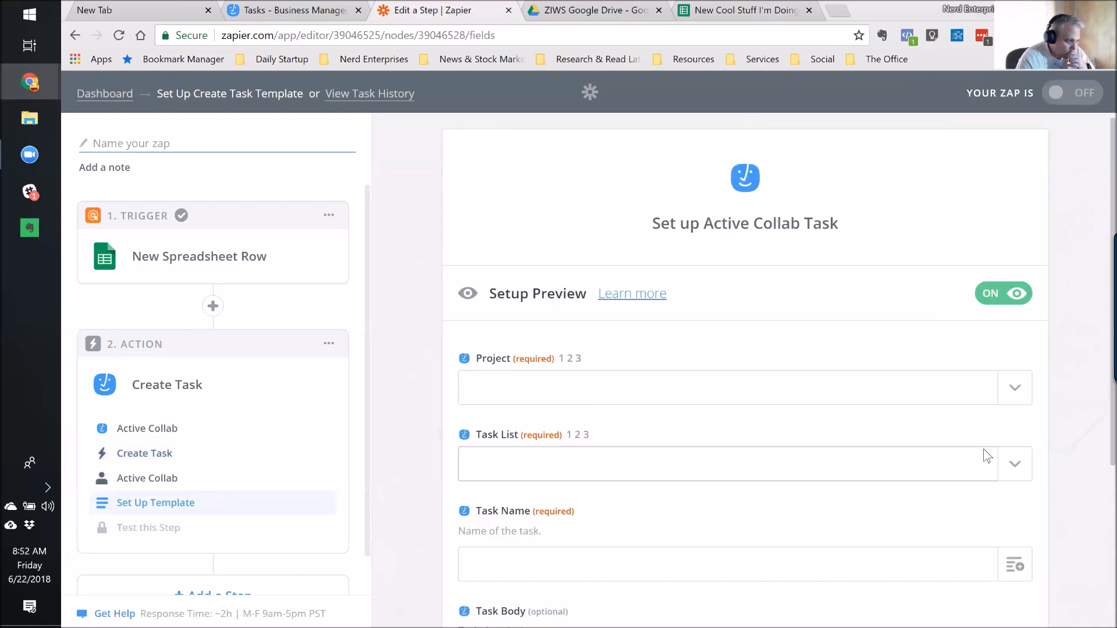
Set the task's project to Nerd Main and the task list to 'Inbox / Calls - Do Today or Organize'.
left_click(1015, 390)
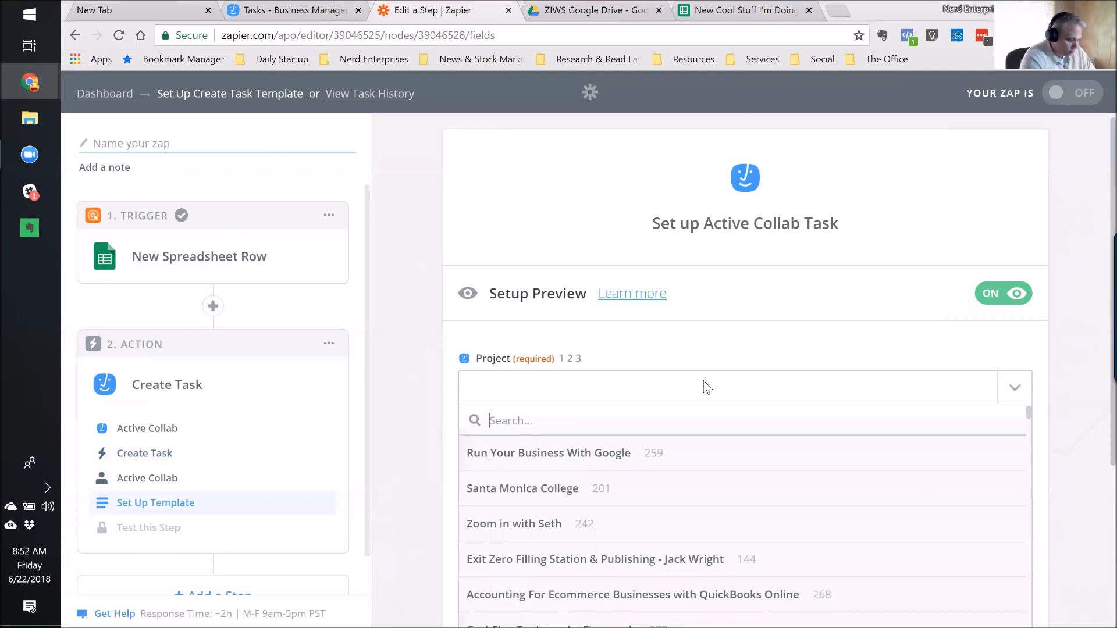
type("nerd m")
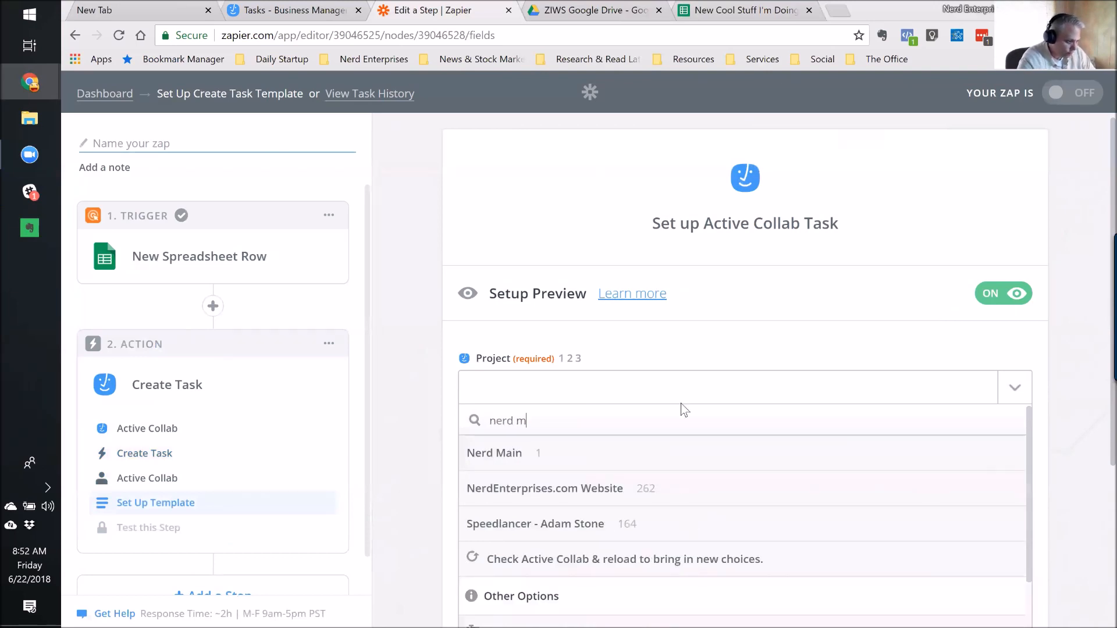
left_click(514, 459)
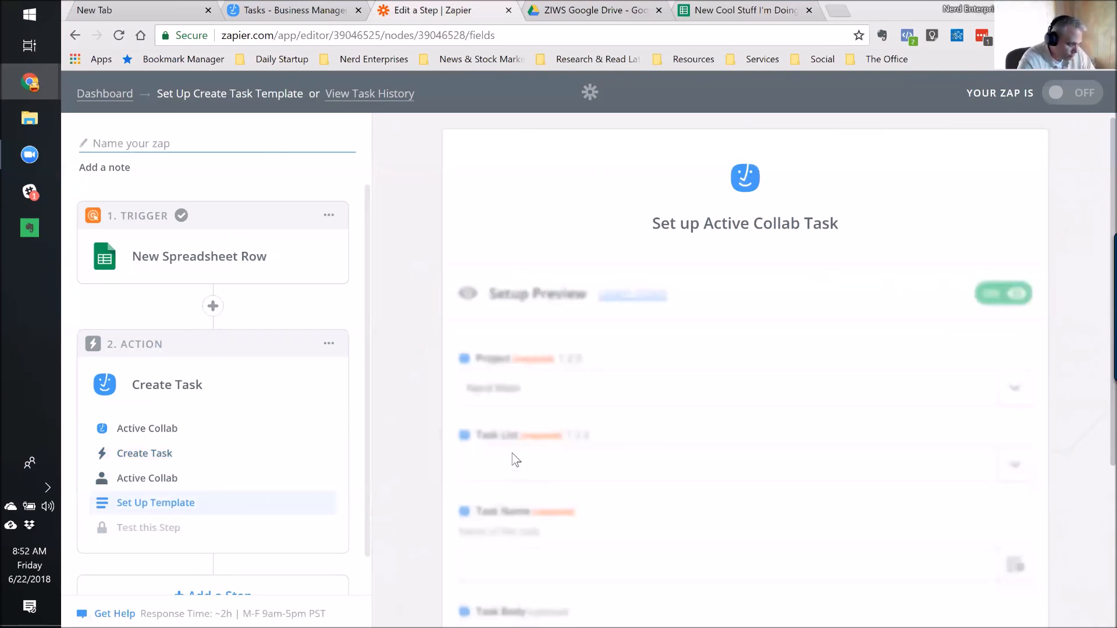
left_click(1017, 464)
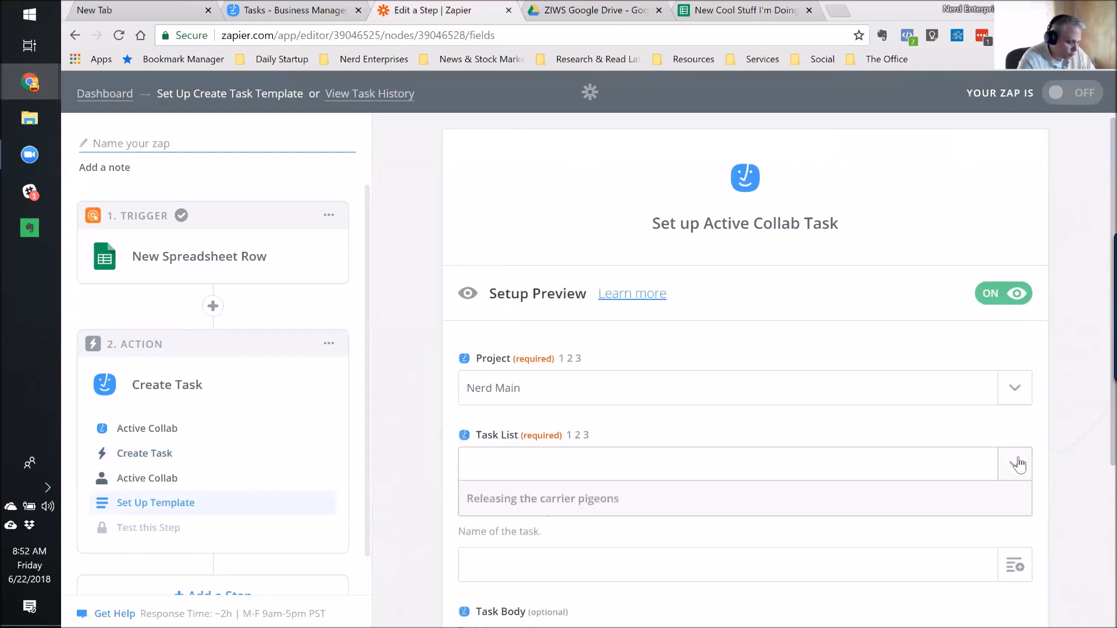
left_click(499, 530)
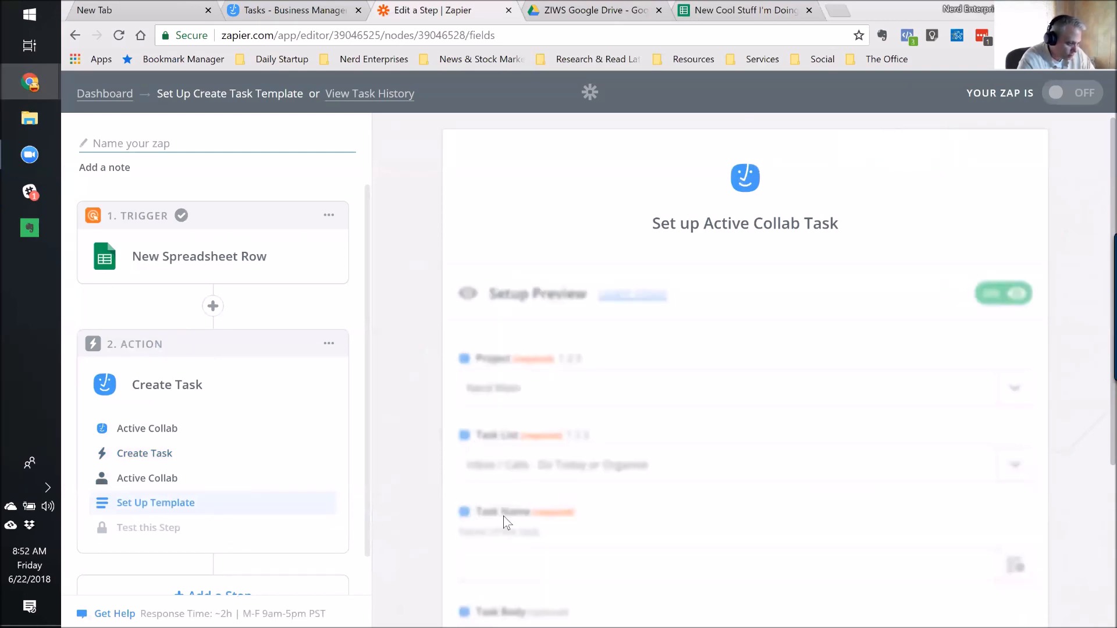
scroll(818, 329, "down", 1)
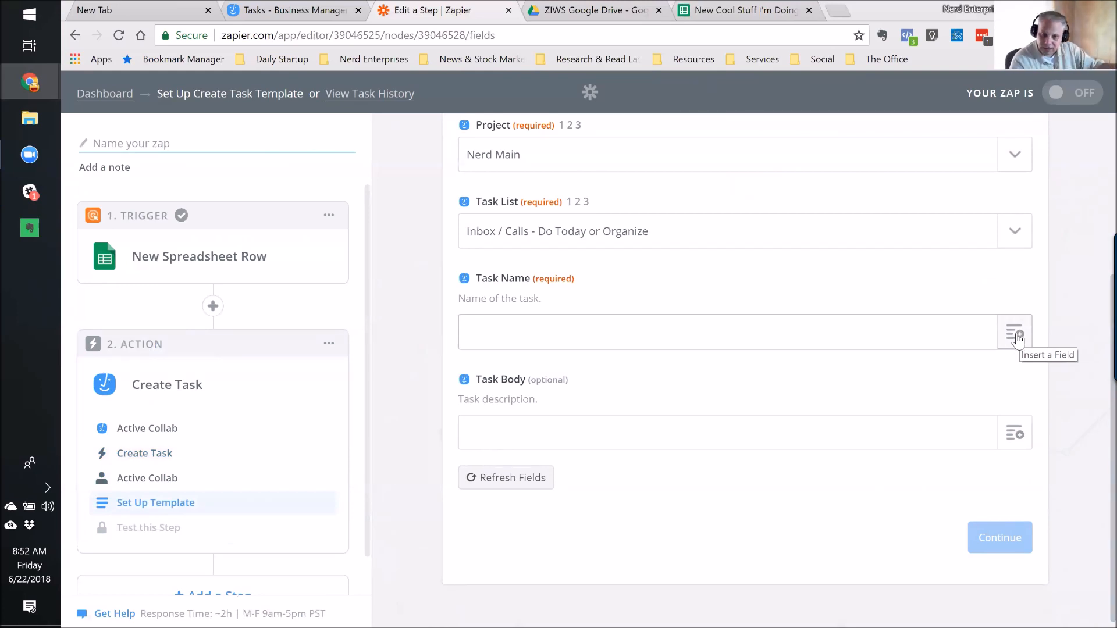
Set Task Name to the row's Name followed by '- New blah bla blah'.
left_click(1016, 336)
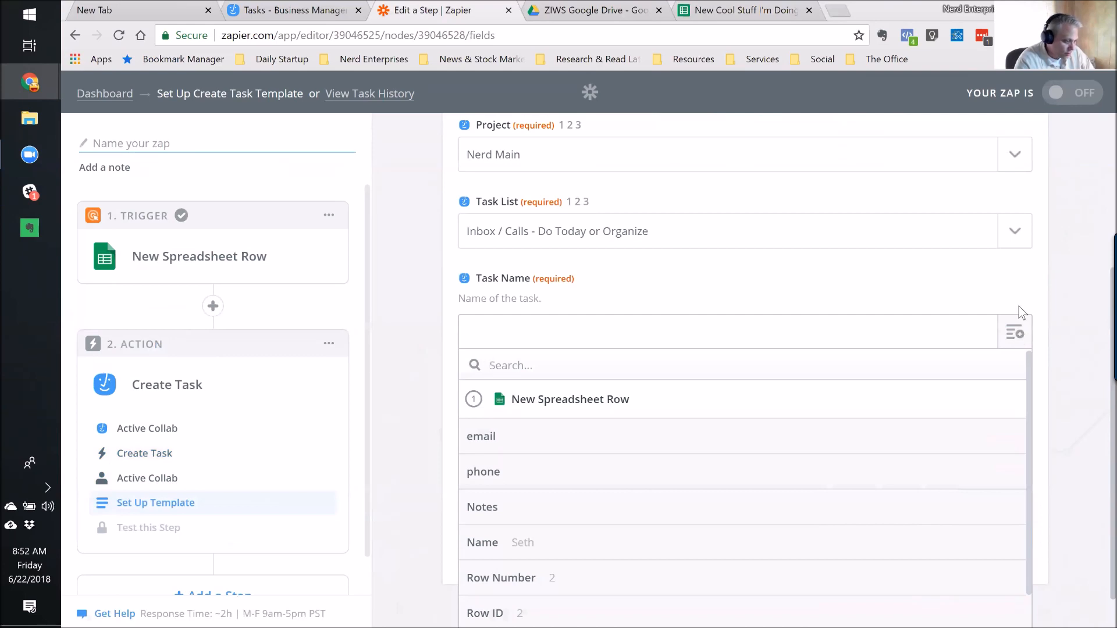
left_click(496, 537)
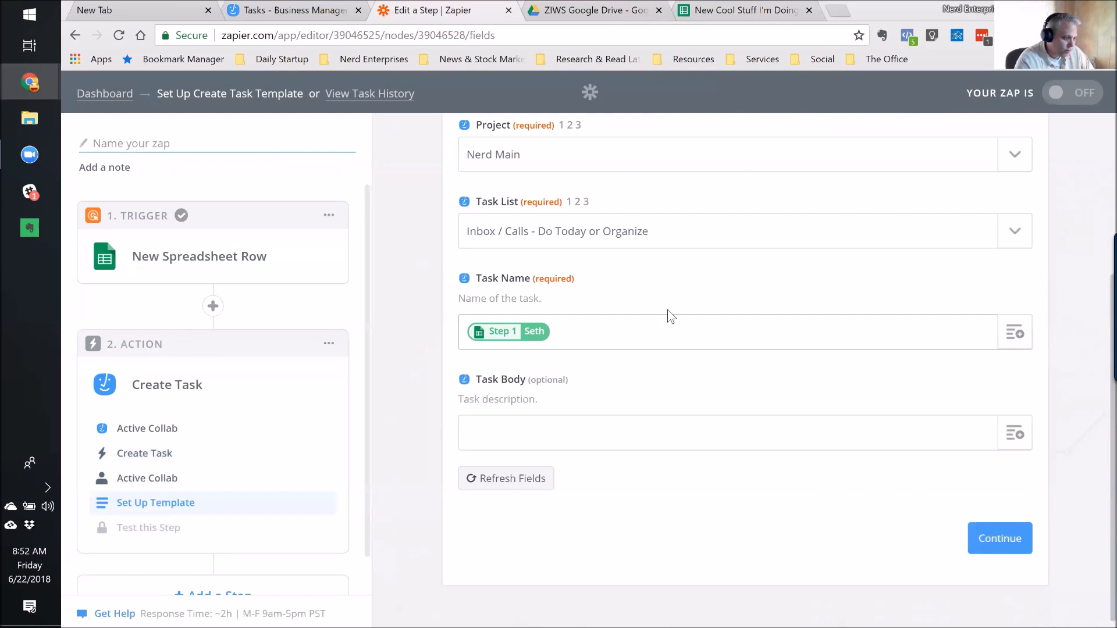
type("-")
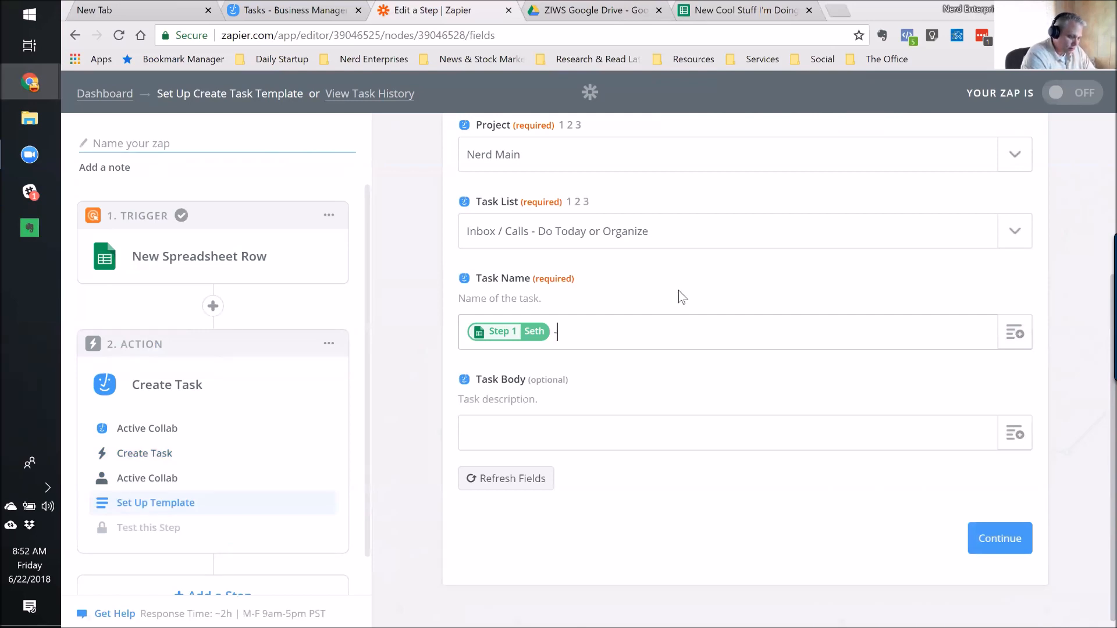
type(" New b")
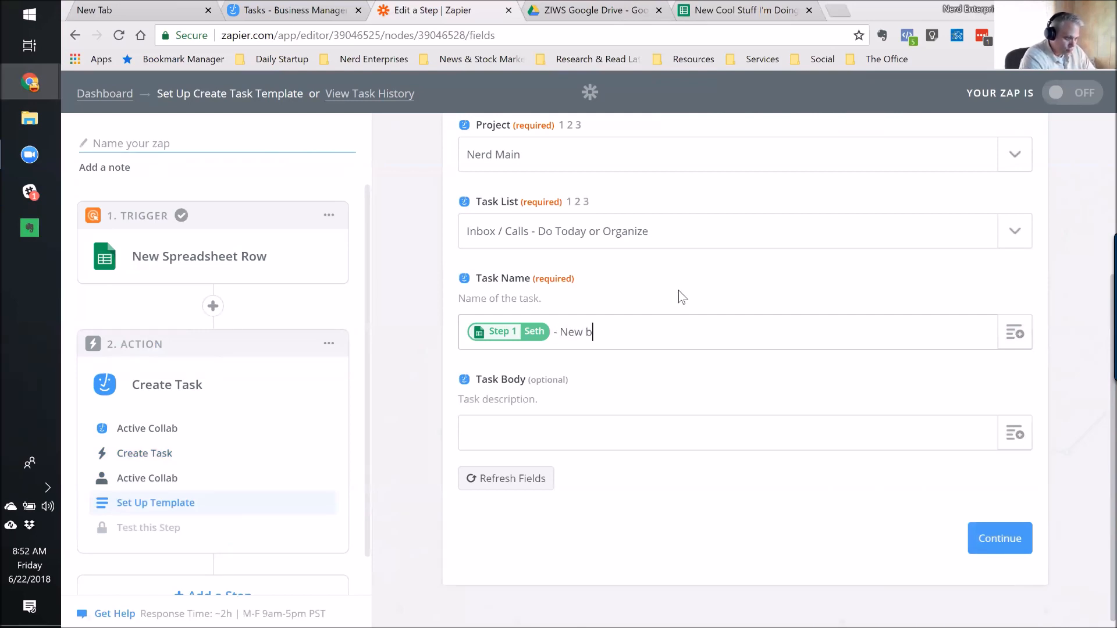
type("lah bla blah bla bl")
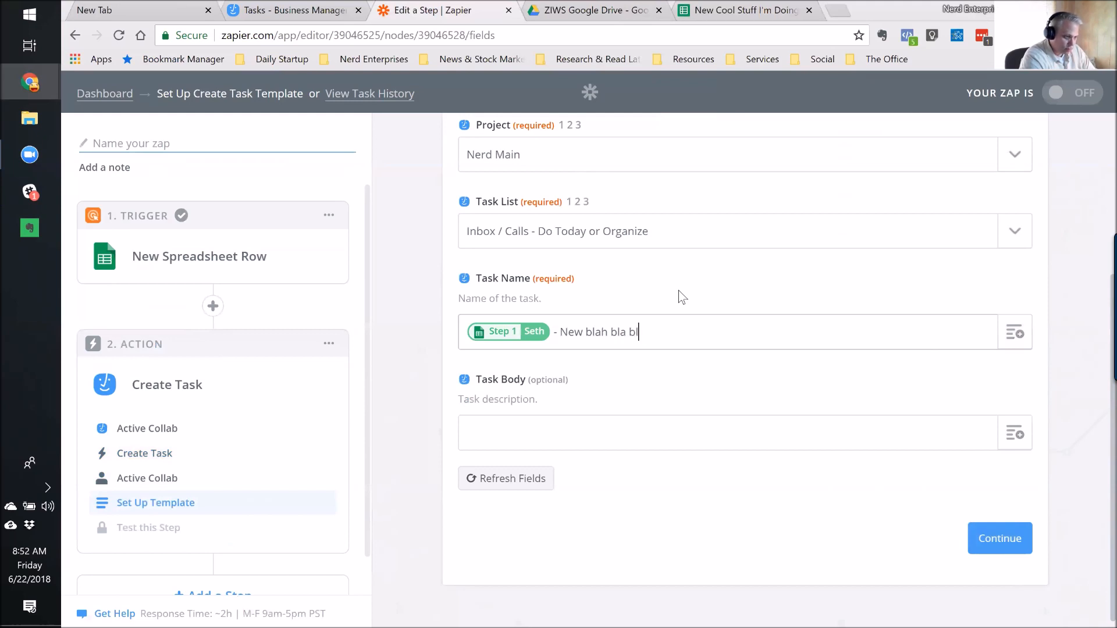
Fill Task Body with the sheet's email, phone and Notes fields on separate lines, then continue to testing.
left_click(473, 425)
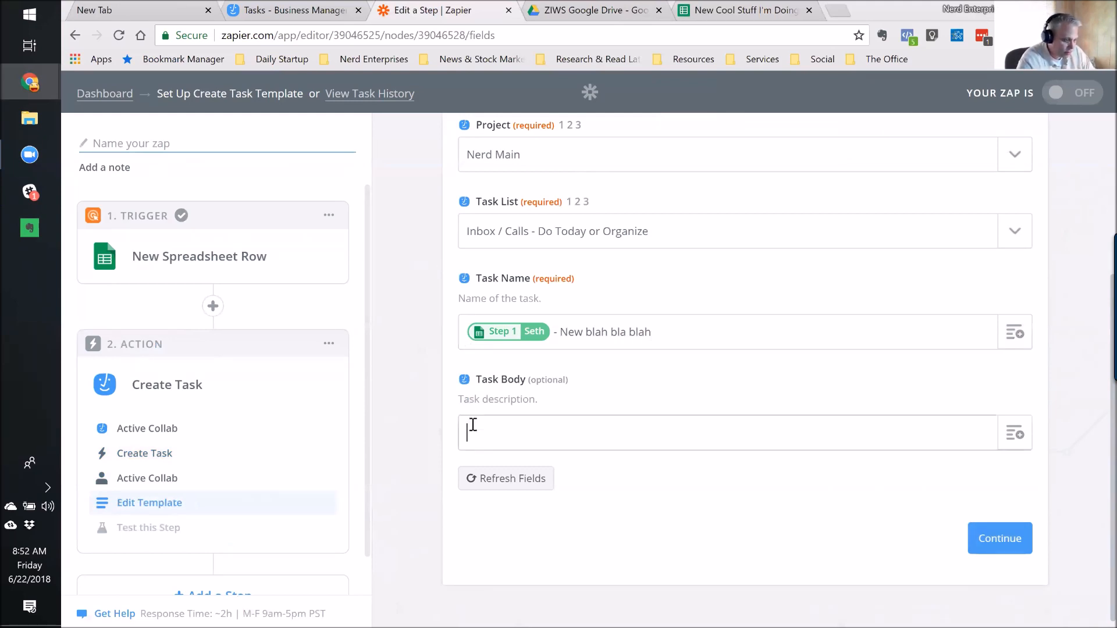
left_click(1014, 433)
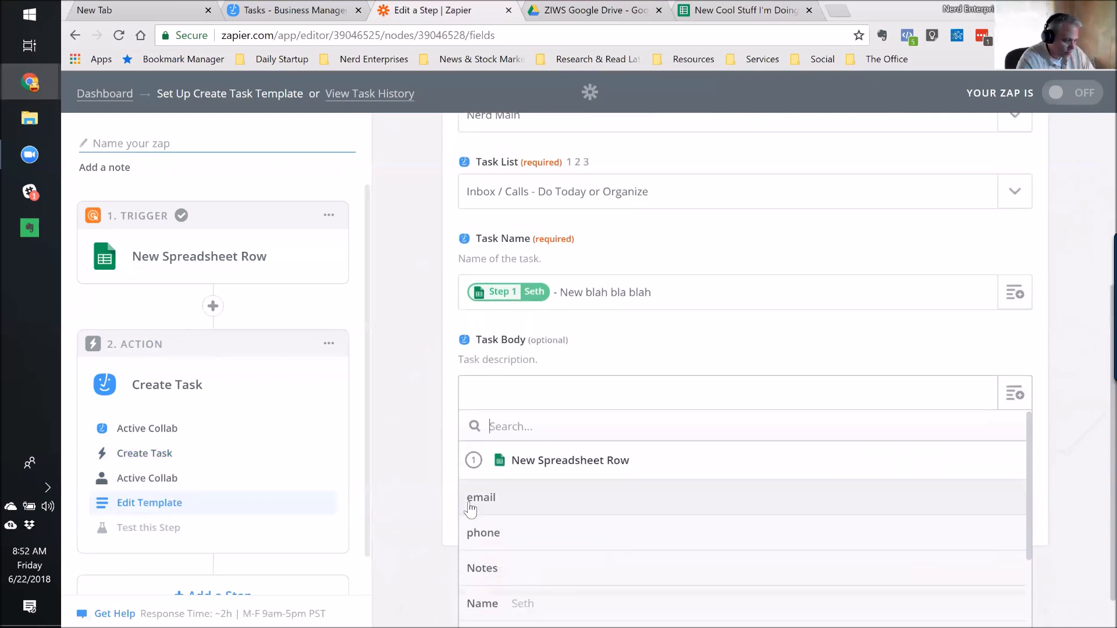
left_click(472, 500)
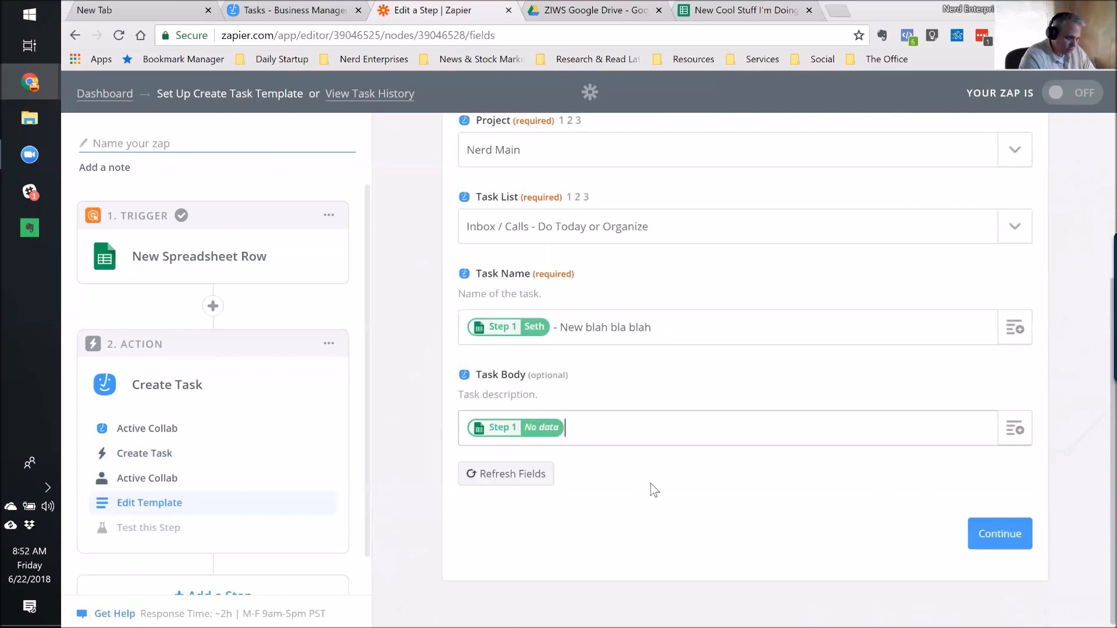
key("Return")
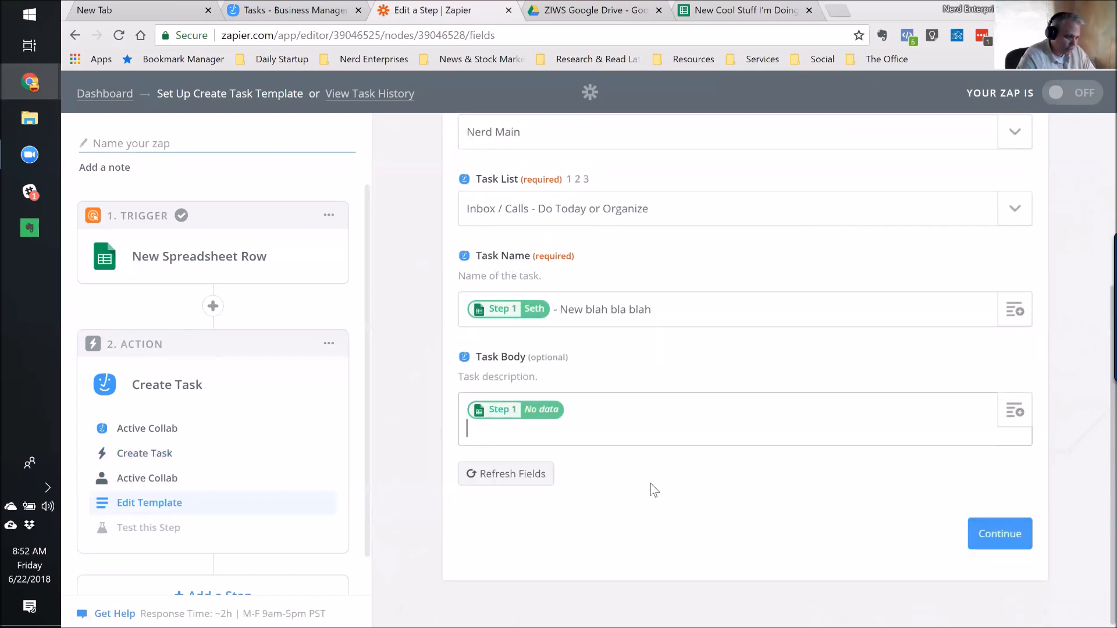
left_click(1017, 414)
left_click(468, 557)
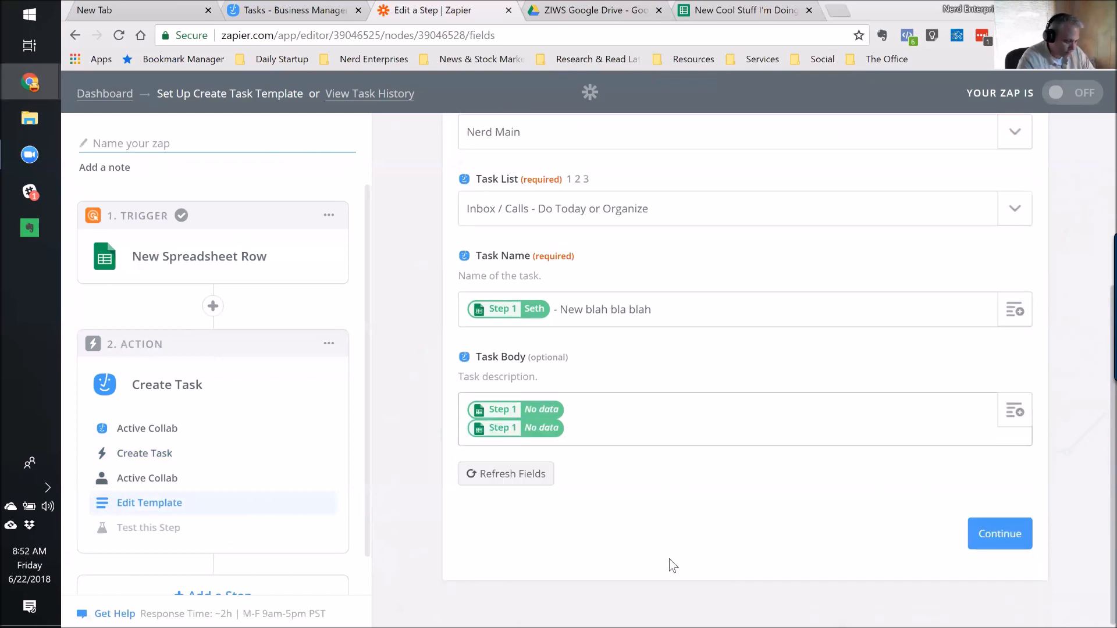
key("Return")
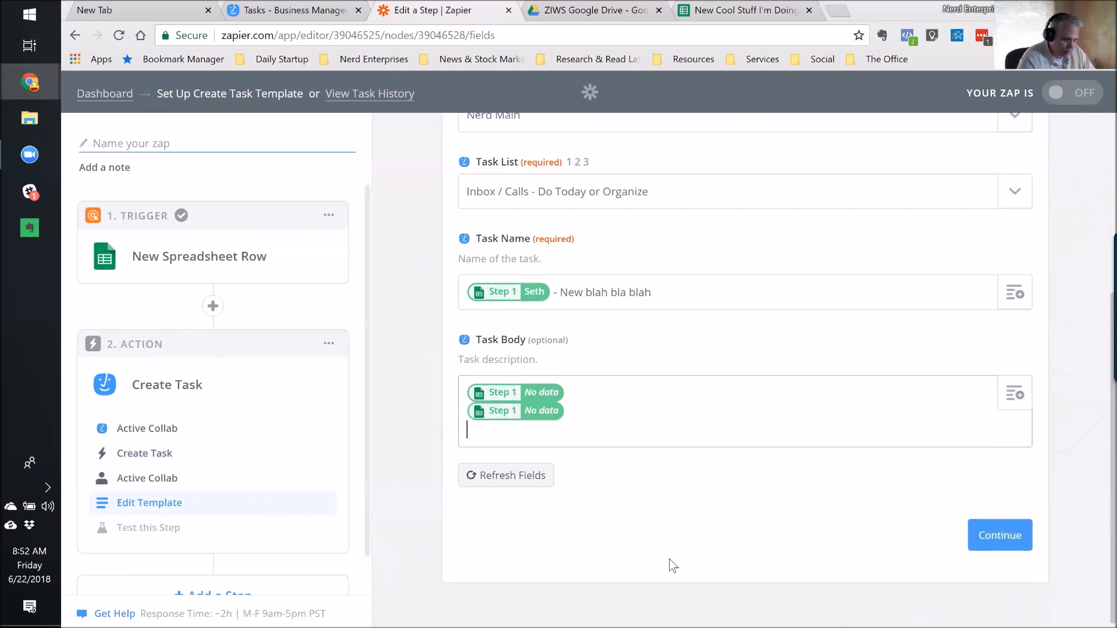
left_click(1018, 402)
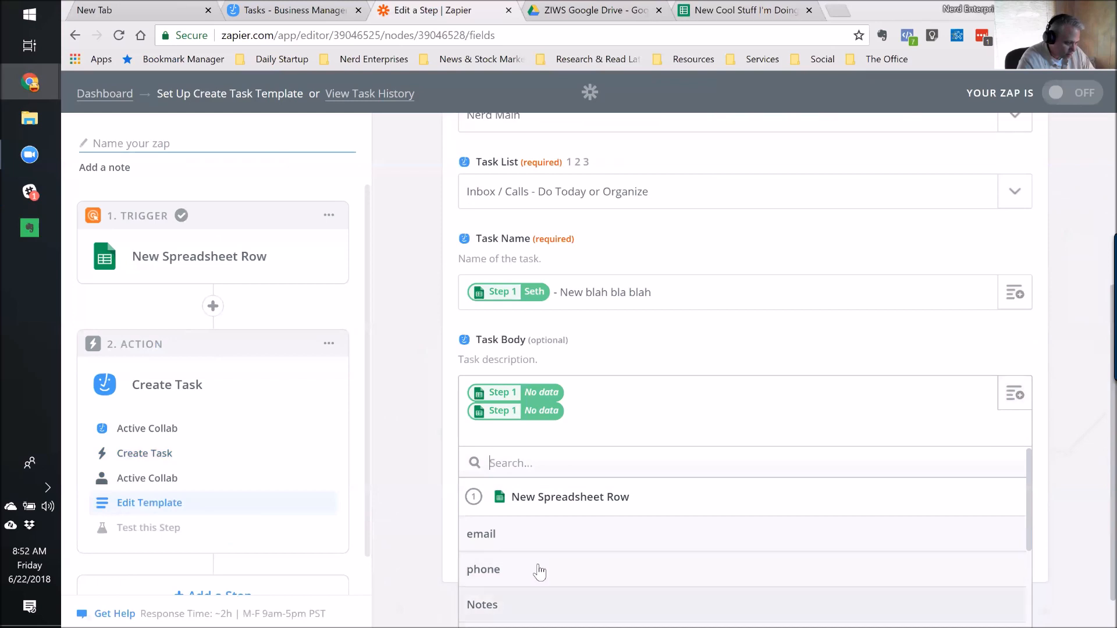
scroll(541, 553, "down", 3)
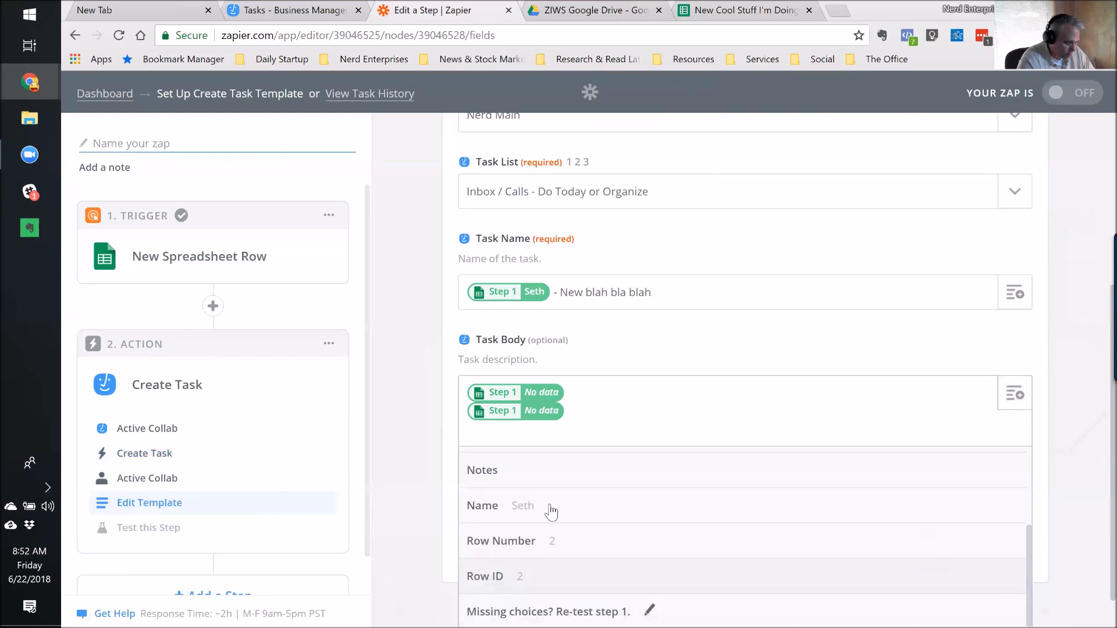
left_click(502, 480)
left_click(1019, 540)
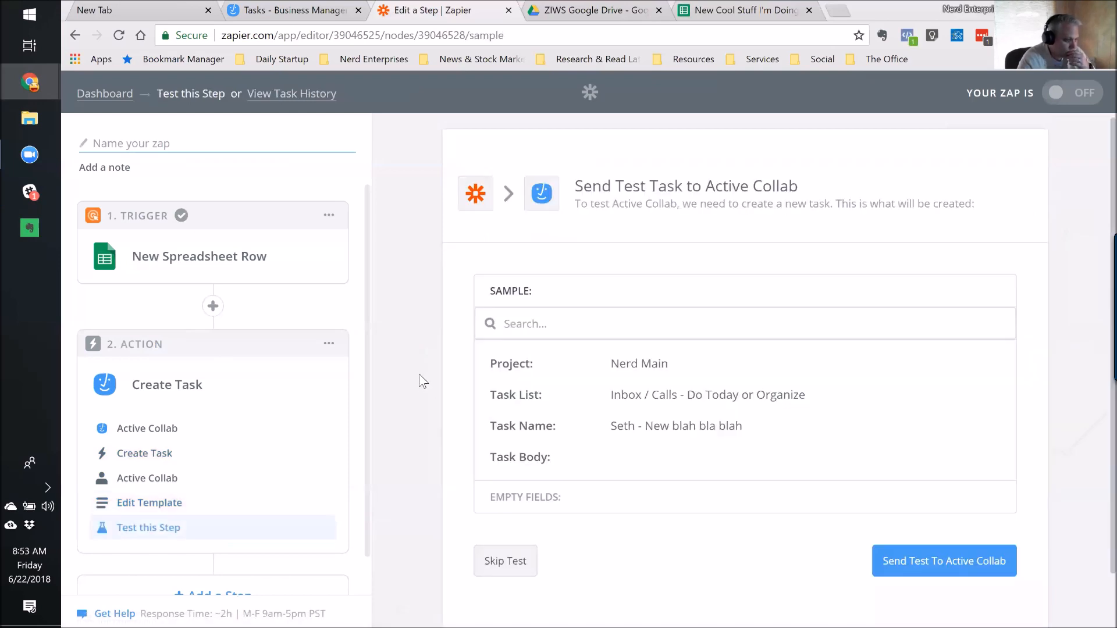
Send Zapier's sample task to Active Collab and check the result in Active Collab.
left_click(941, 563)
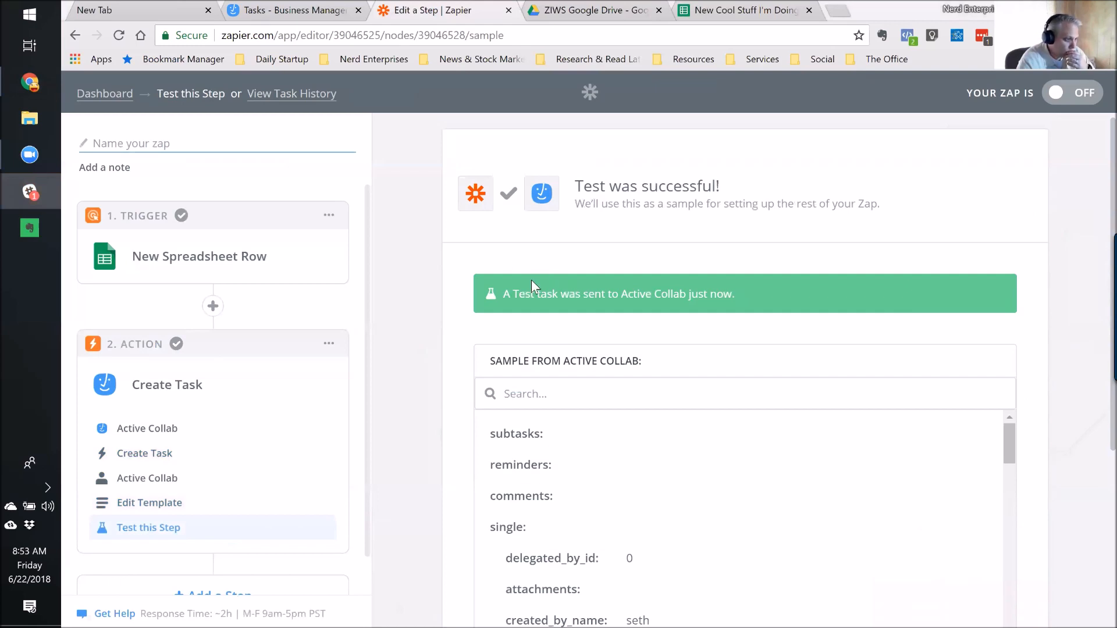
left_click(305, 12)
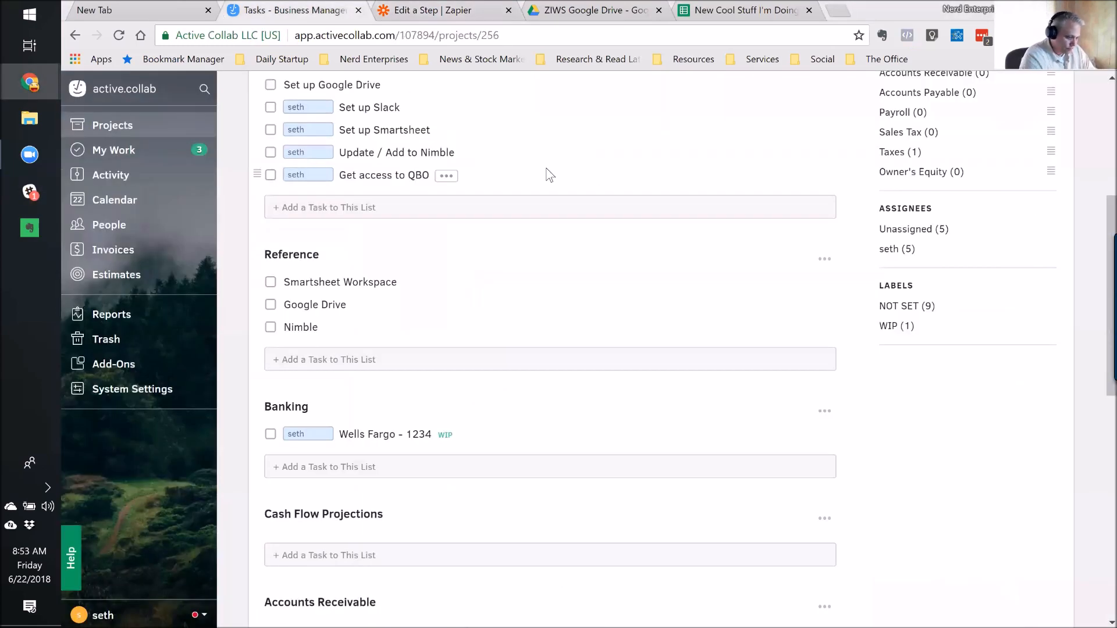
Find the test task in the Nerd Main project and inspect its empty description.
key("ctrl+k")
type("nerd main")
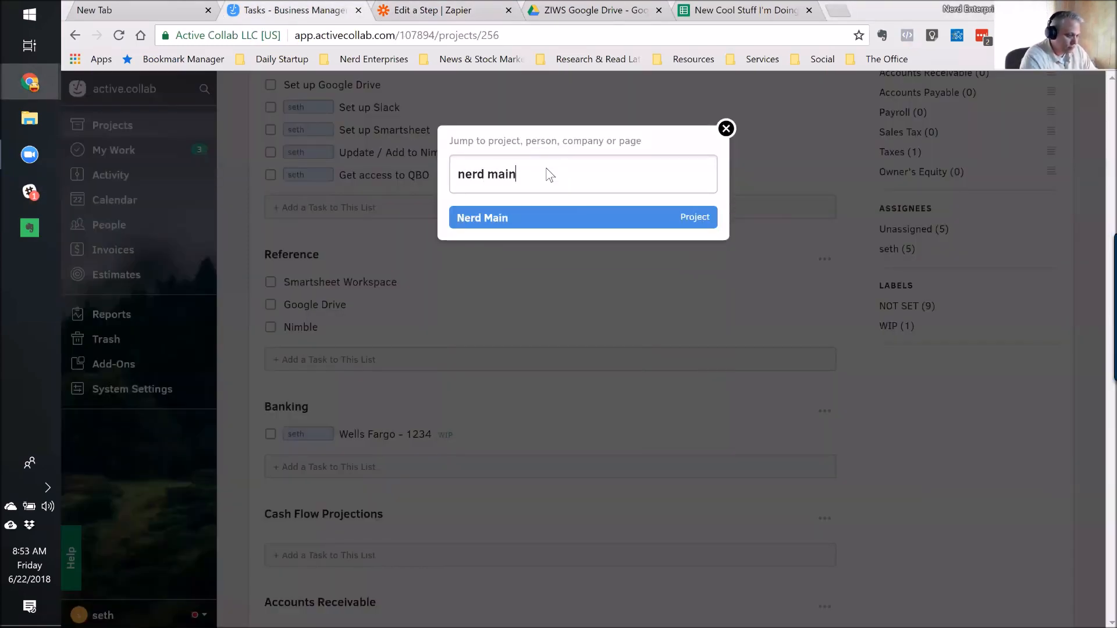
key("Return")
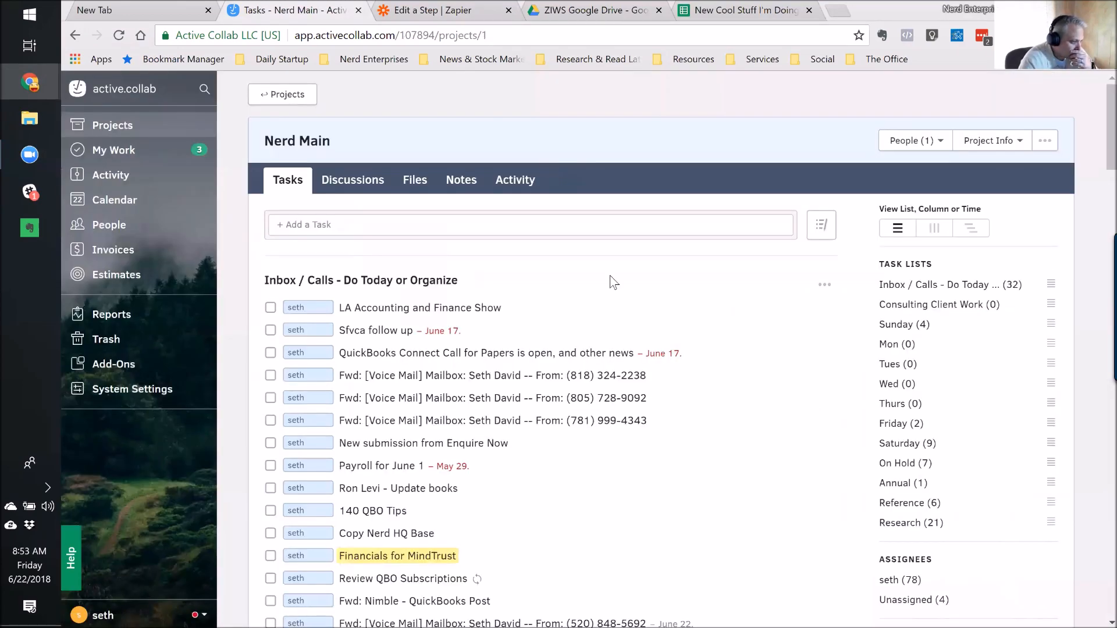
scroll(625, 275, "down", 8)
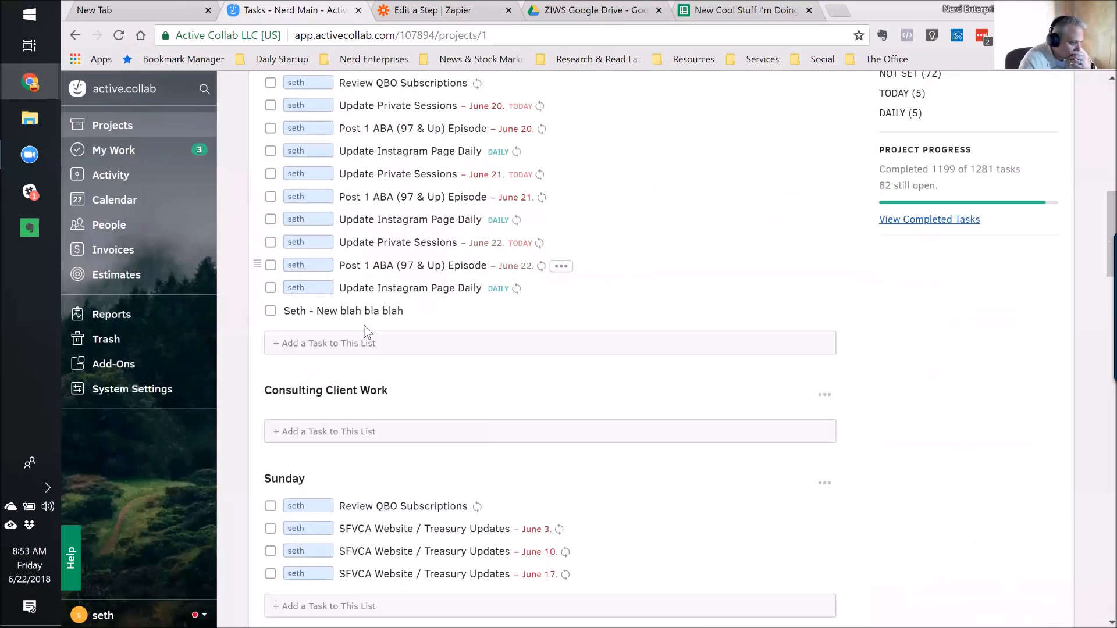
left_click(331, 313)
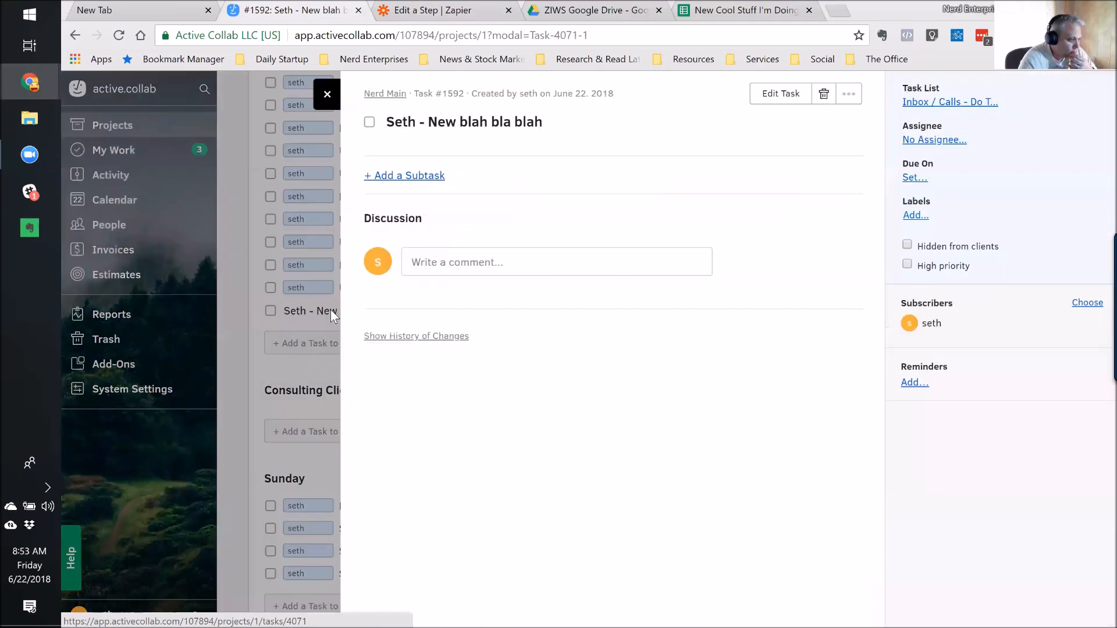
left_click(782, 94)
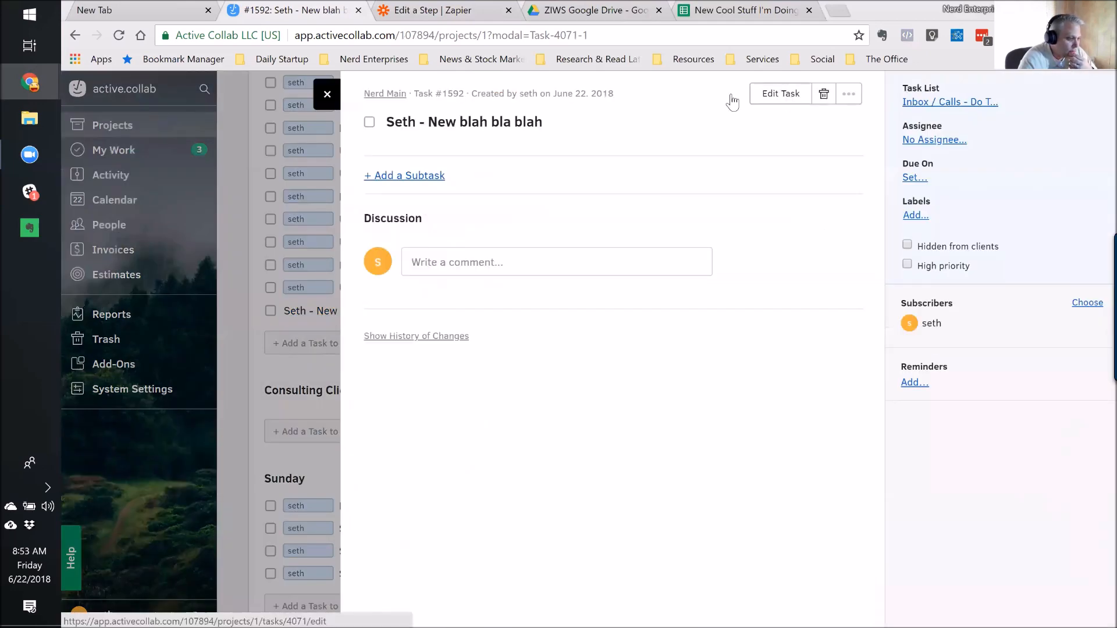
left_click(472, 179)
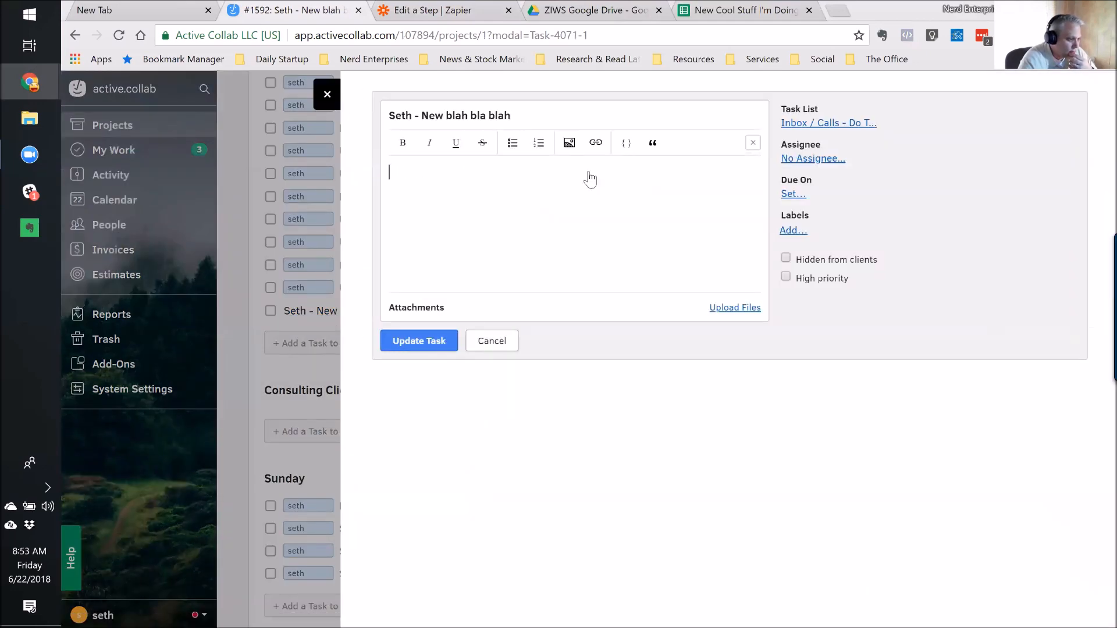
left_click(499, 345)
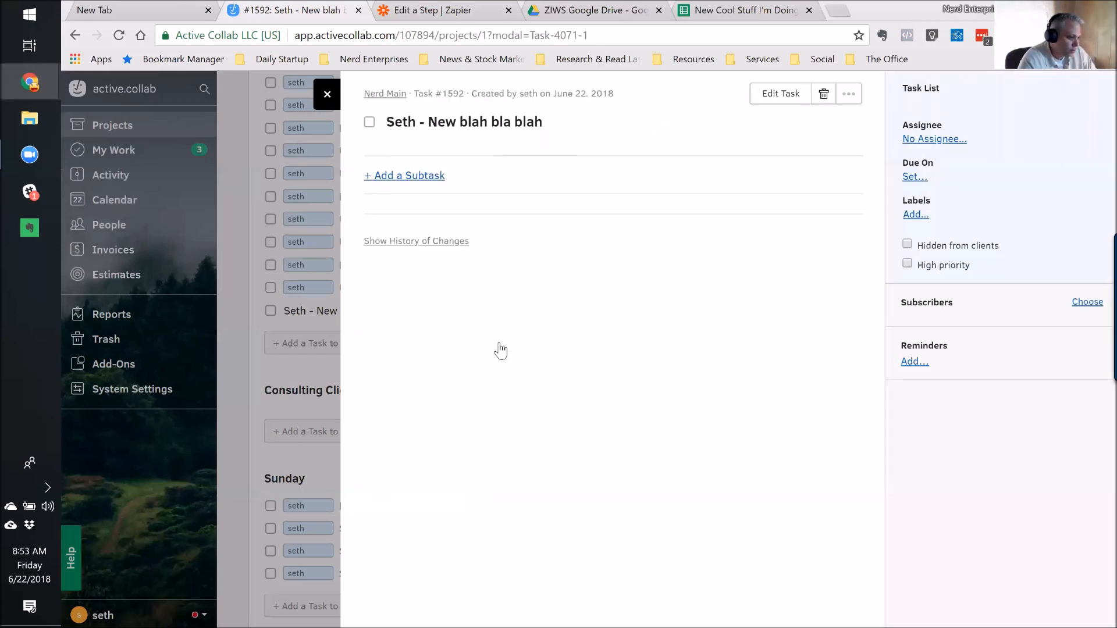
Move the test task to the trash.
left_click(824, 94)
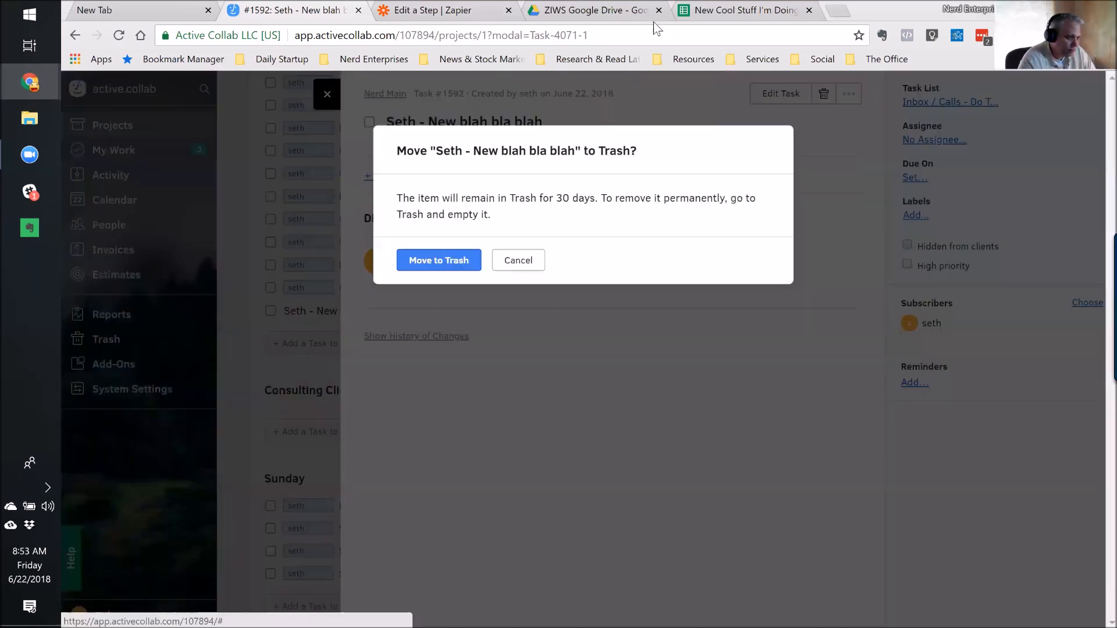
left_click(414, 269)
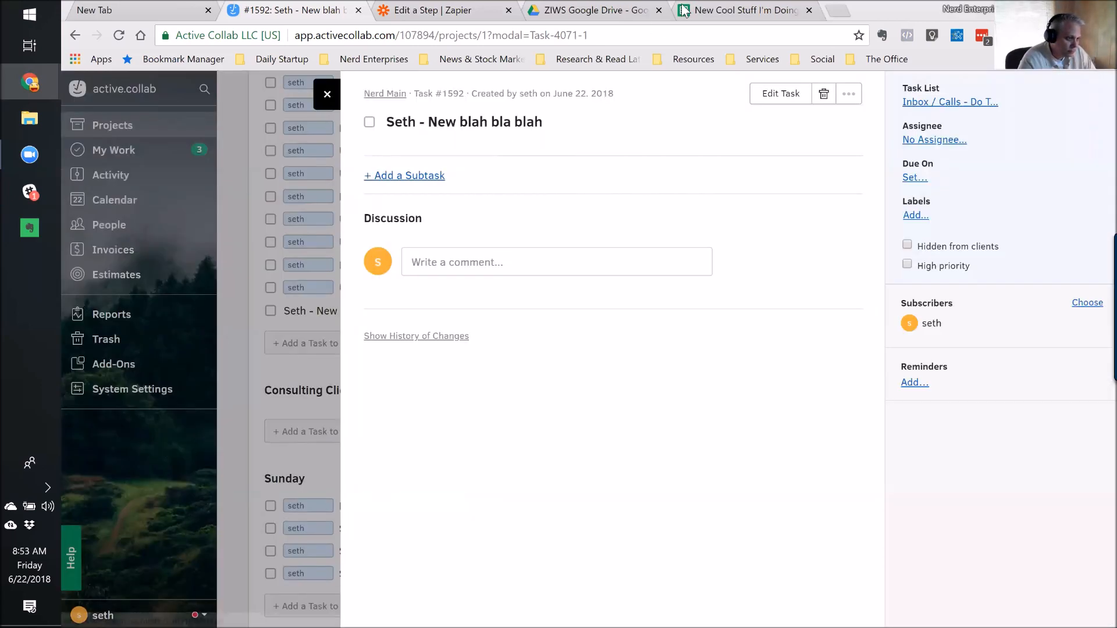
left_click(710, 10)
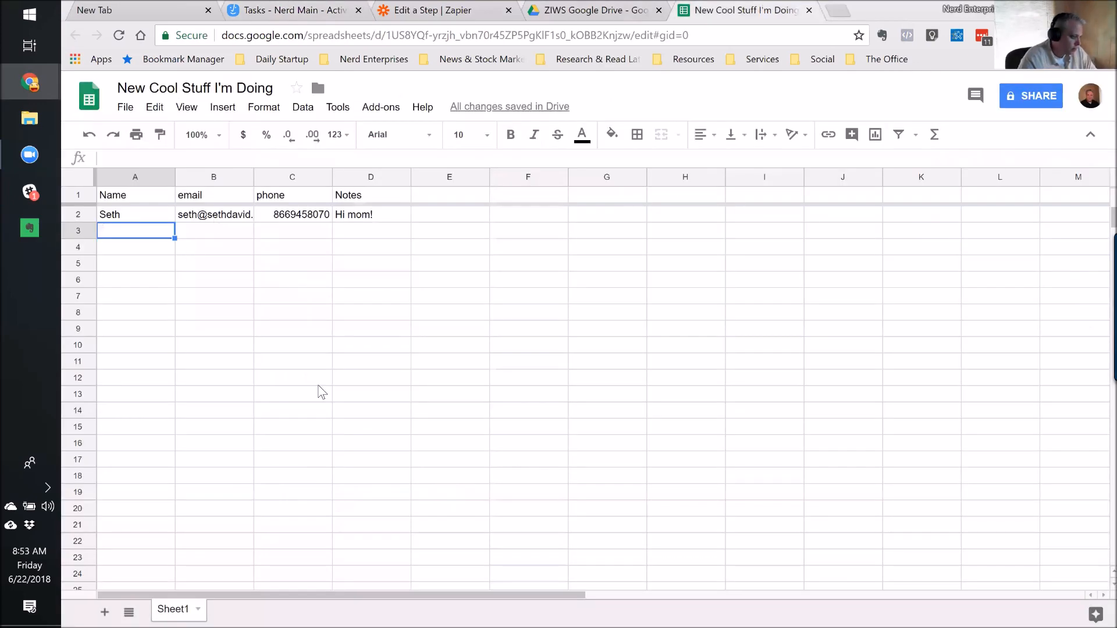
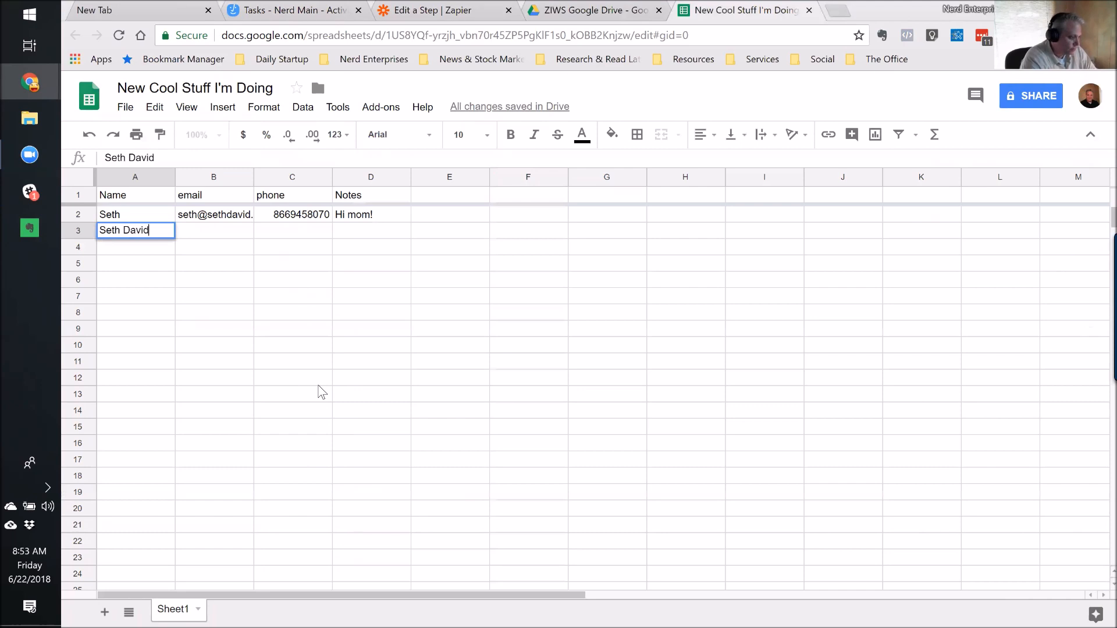
Enter the contact's full name in A3 and copy row 2's email into B3.
key("Tab")
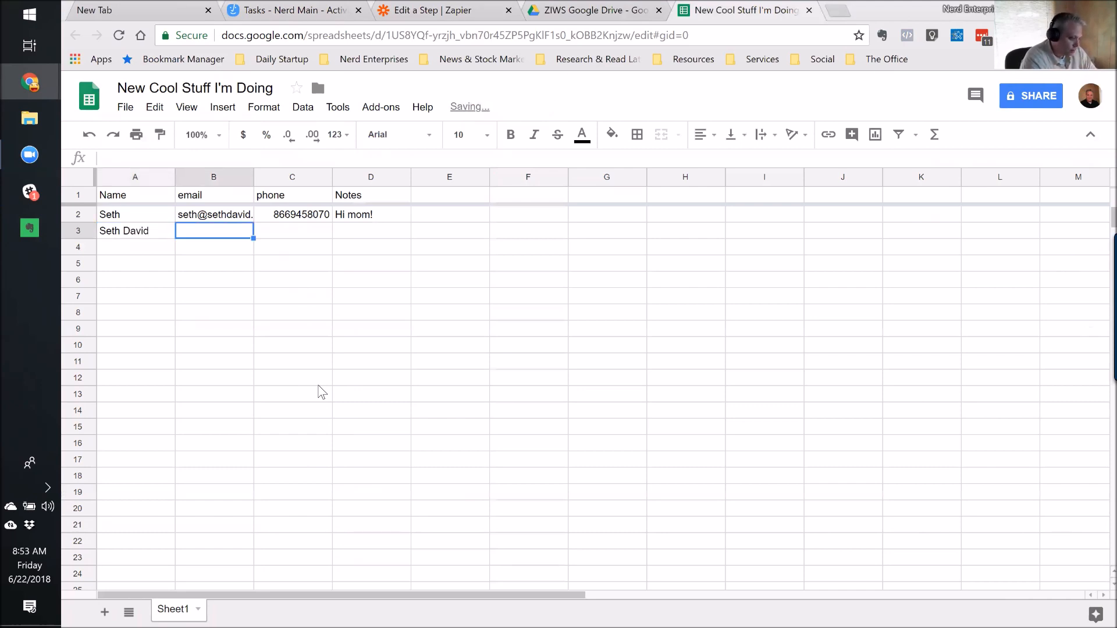
key("Up")
key("ctrl+c")
key("Down")
key("ctrl+v")
Copy row 2's phone into C3 and add the note 'yo!' in D3.
key("Up")
key("Right")
key("ctrl+c")
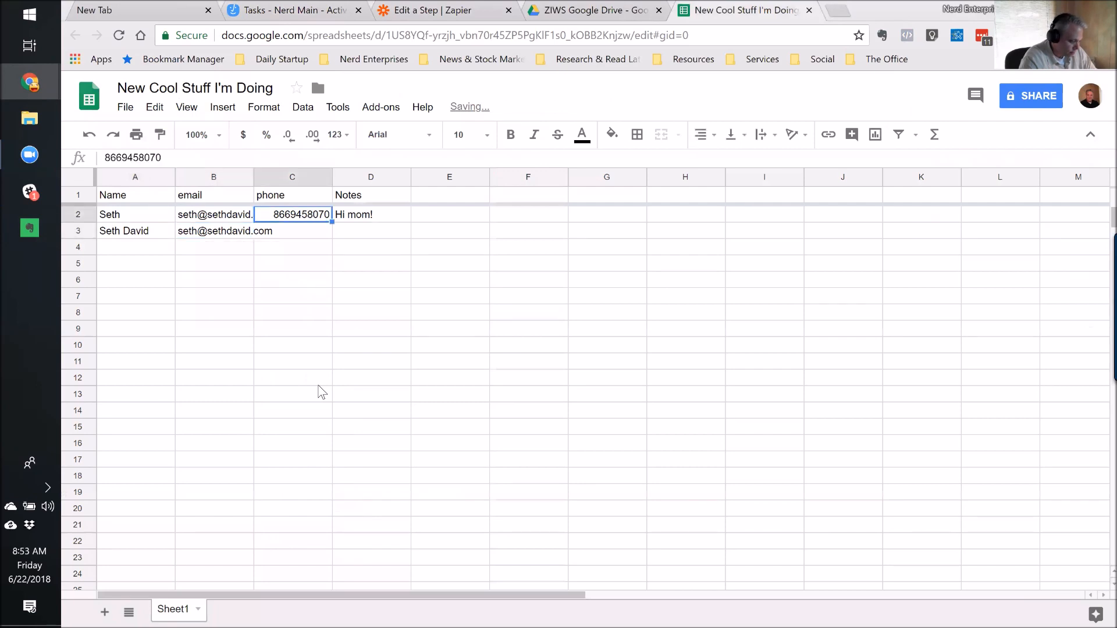
key("Down")
key("ctrl+v")
key("Right")
type("yo!")
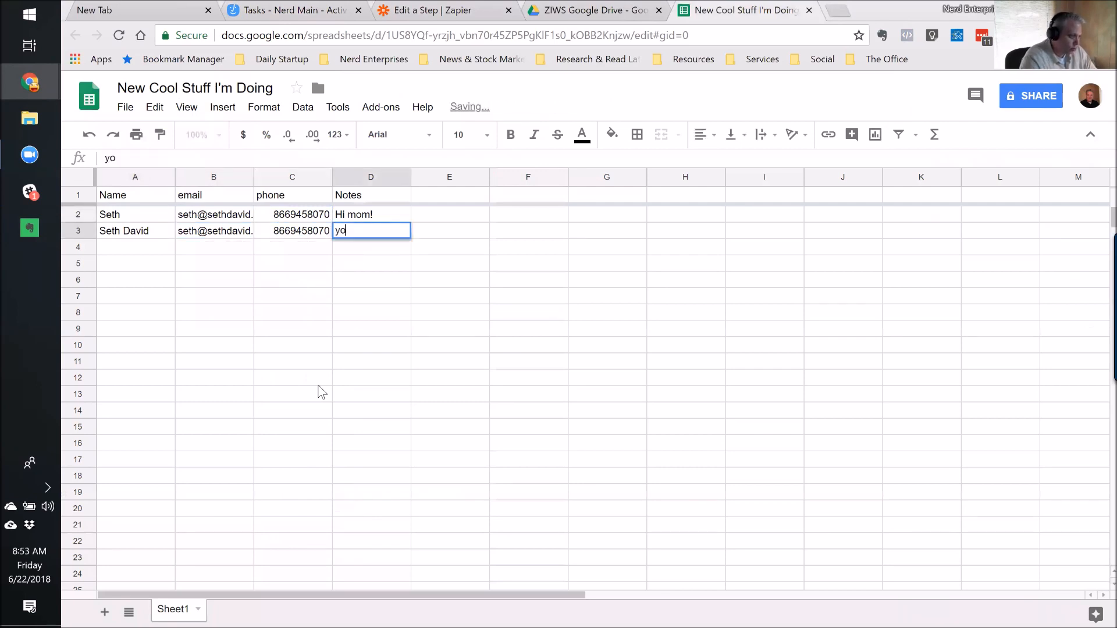
key("Return")
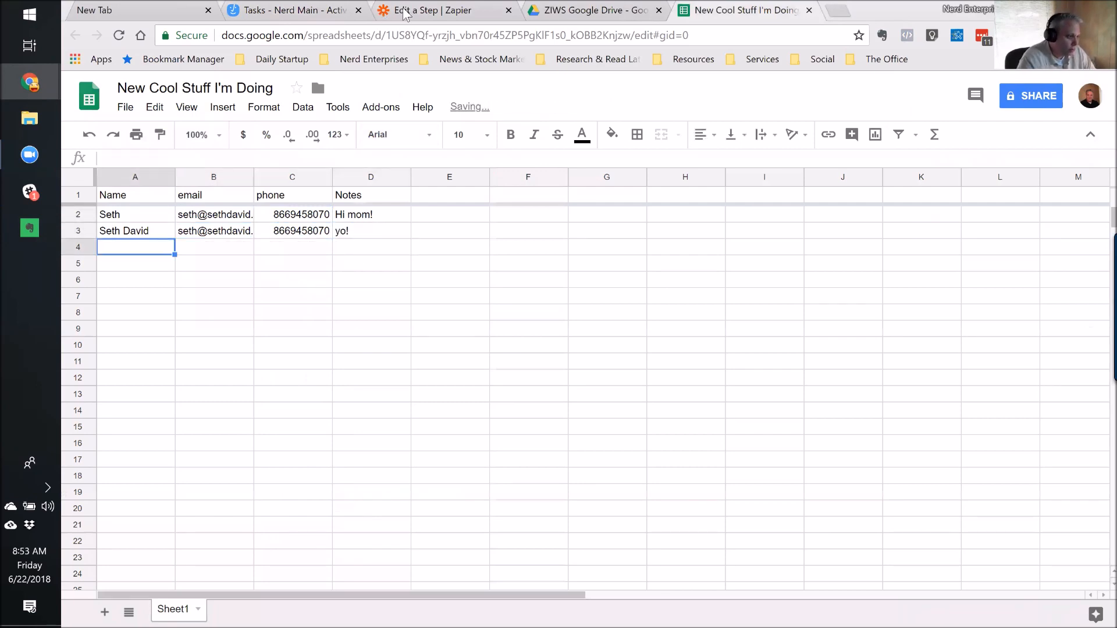
left_click(406, 13)
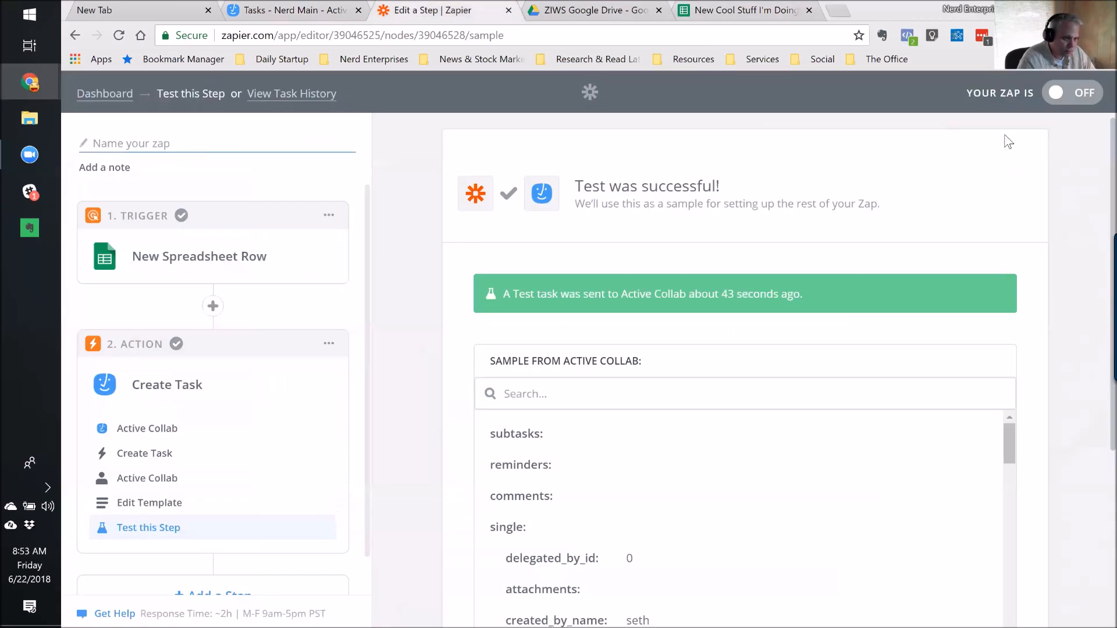
Switch the zap on, finish it under the name 'New cool', and view it on the dashboard.
left_click(1083, 92)
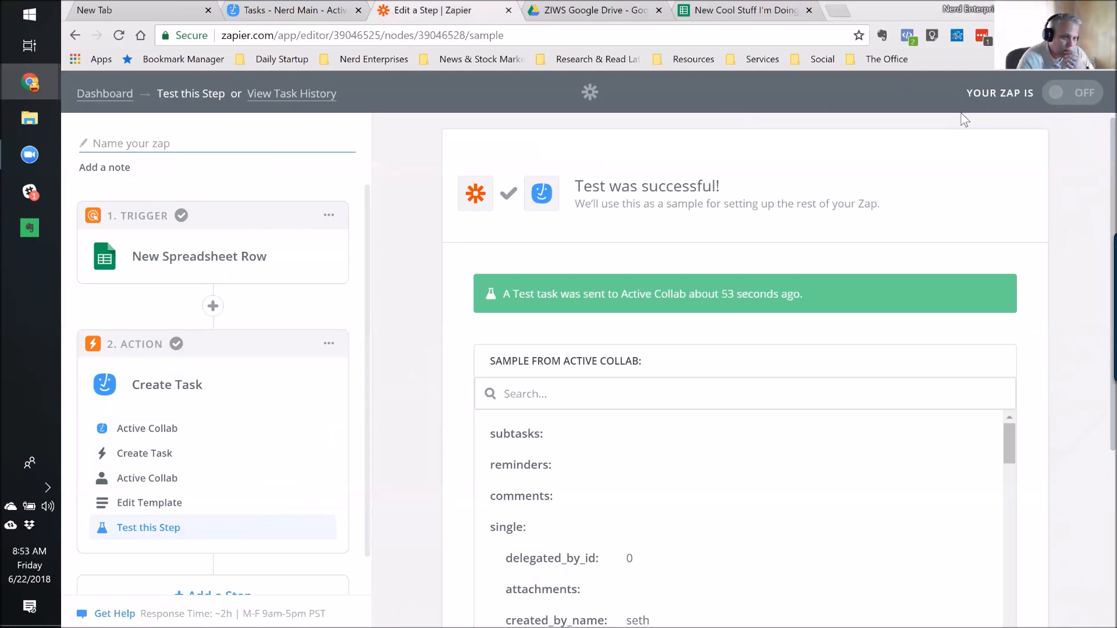
left_click(1046, 100)
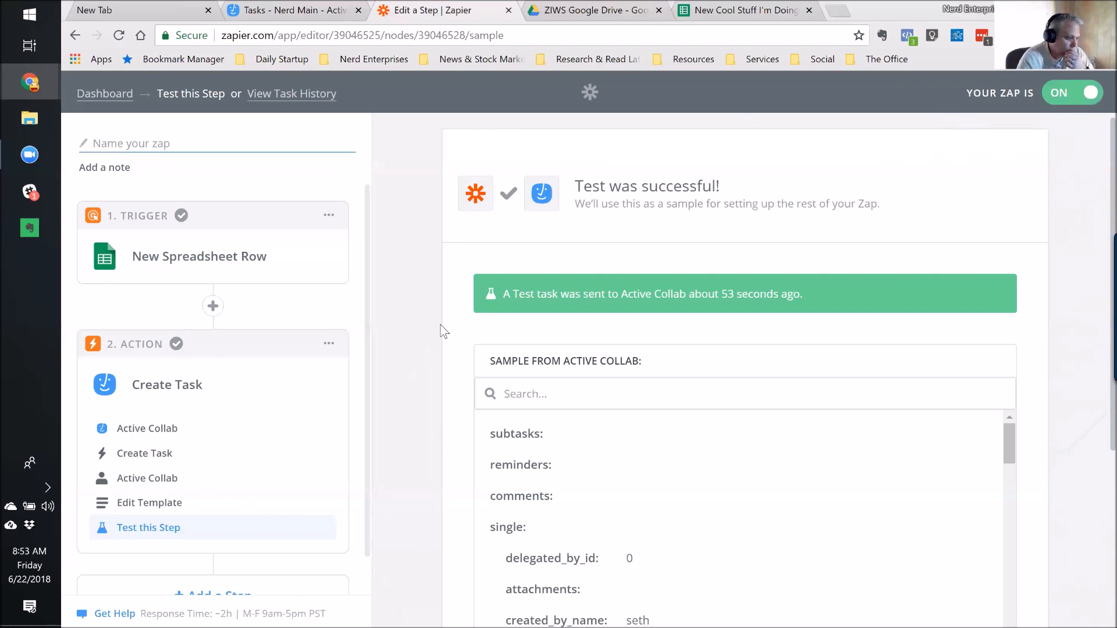
scroll(420, 369, "down", 4)
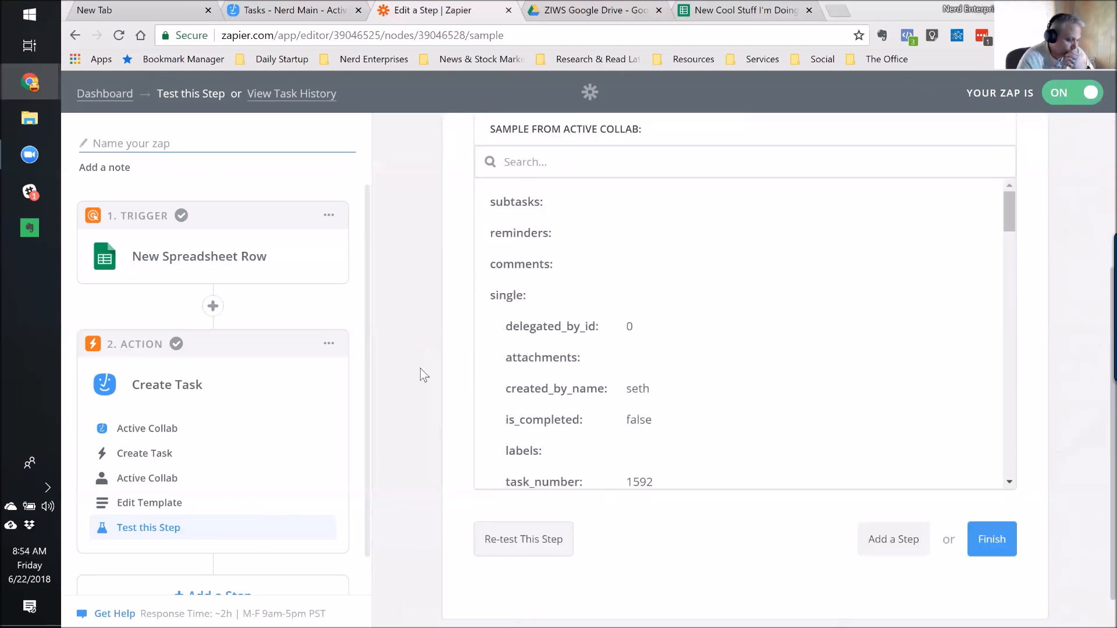
left_click(989, 537)
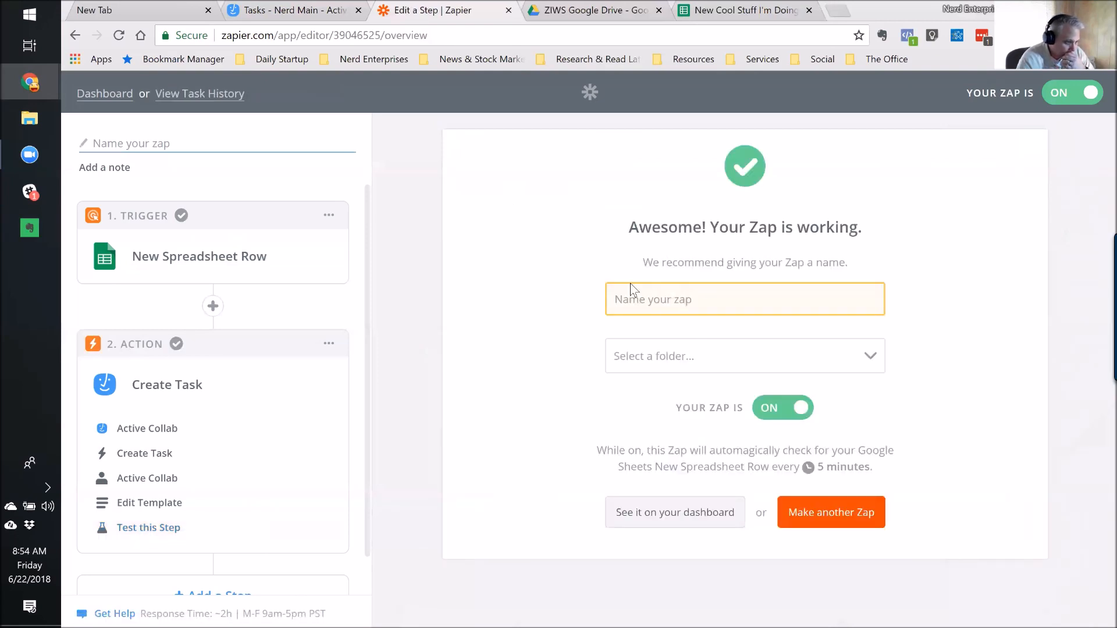
type("New coo")
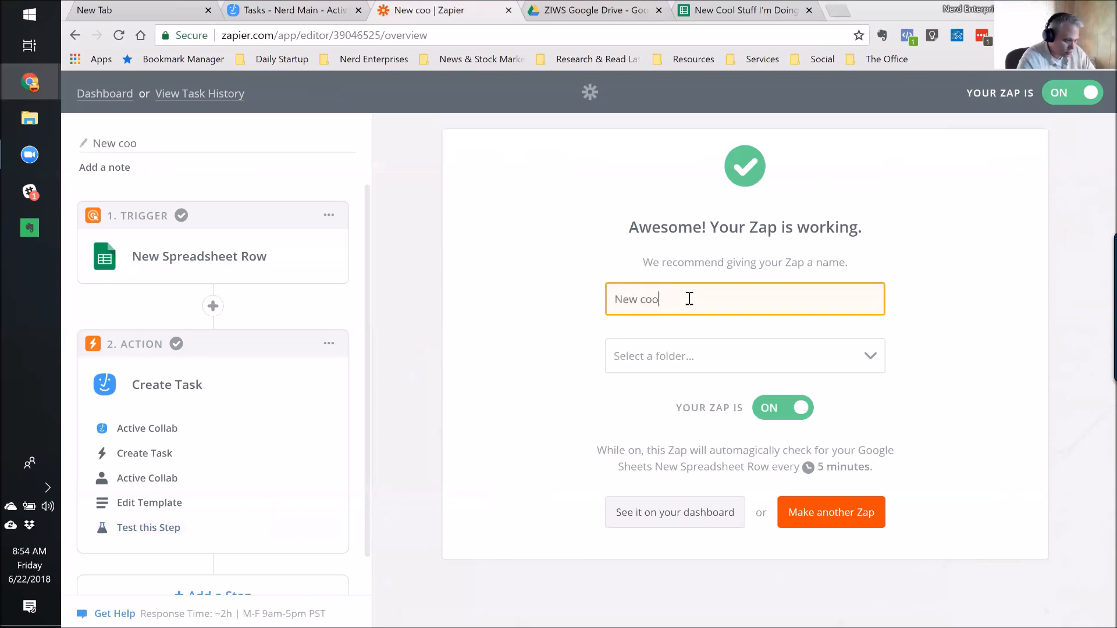
type("l")
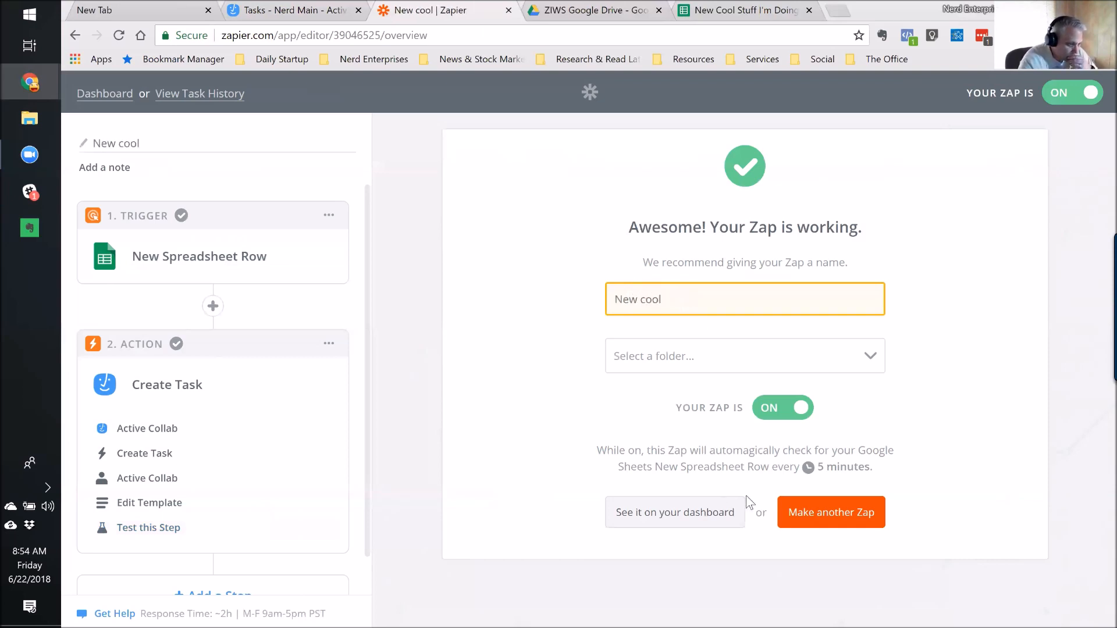
left_click(682, 512)
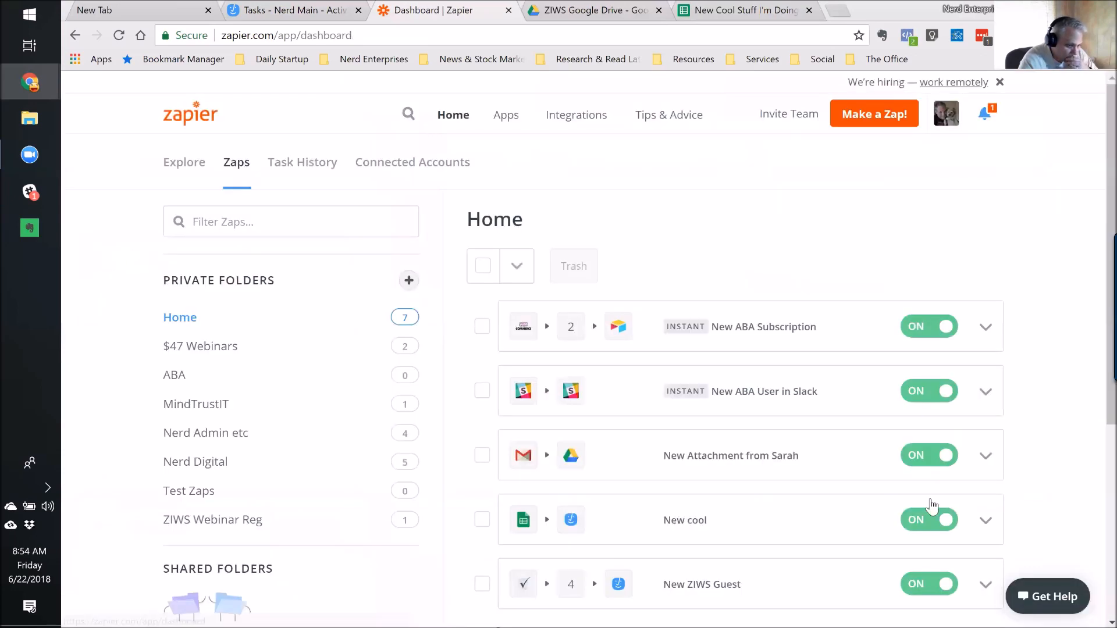
Manually run the New cool zap and close the run status.
left_click(986, 521)
left_click(827, 543)
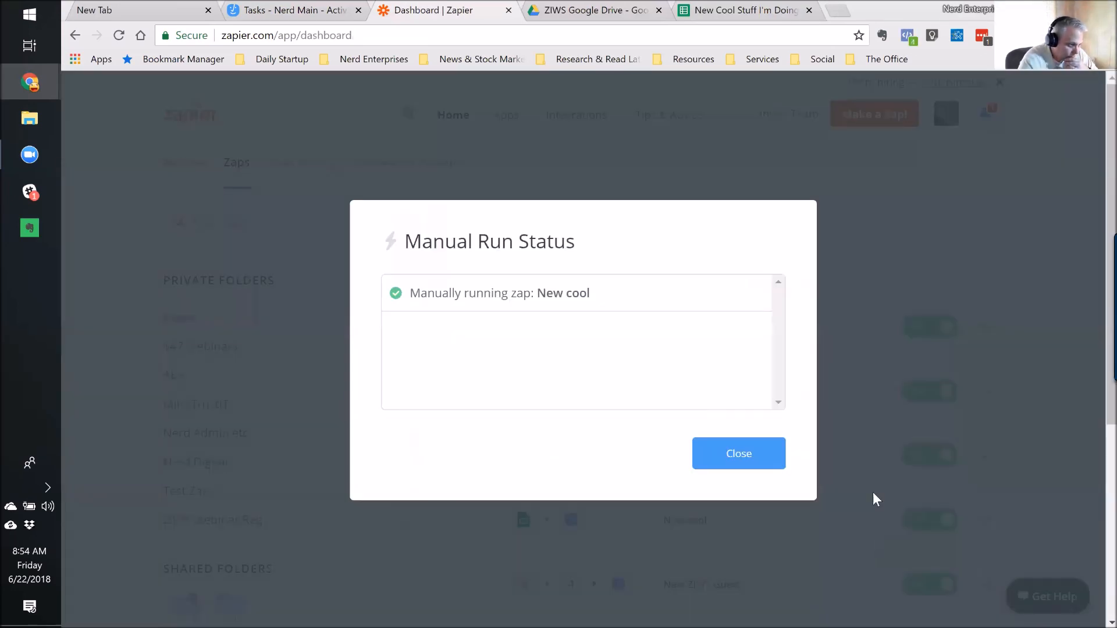
left_click(736, 459)
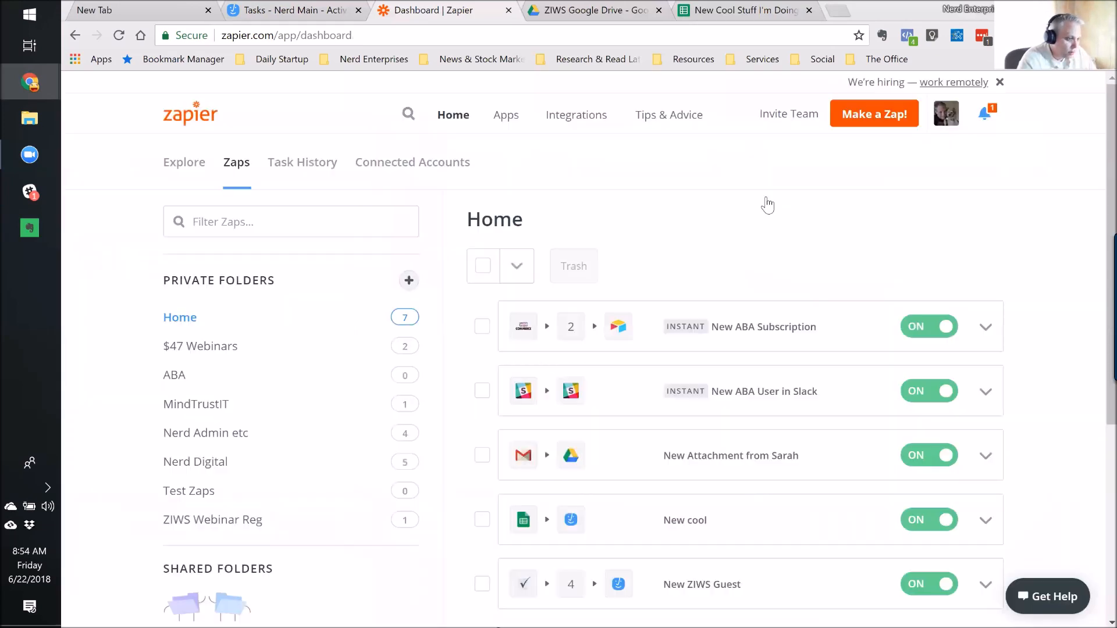
Duplicate row 3's contact values (A3:D3) into row 4 of the spreadsheet.
left_click(745, 10)
left_click_drag(158, 233, 352, 232)
key("ctrl+c")
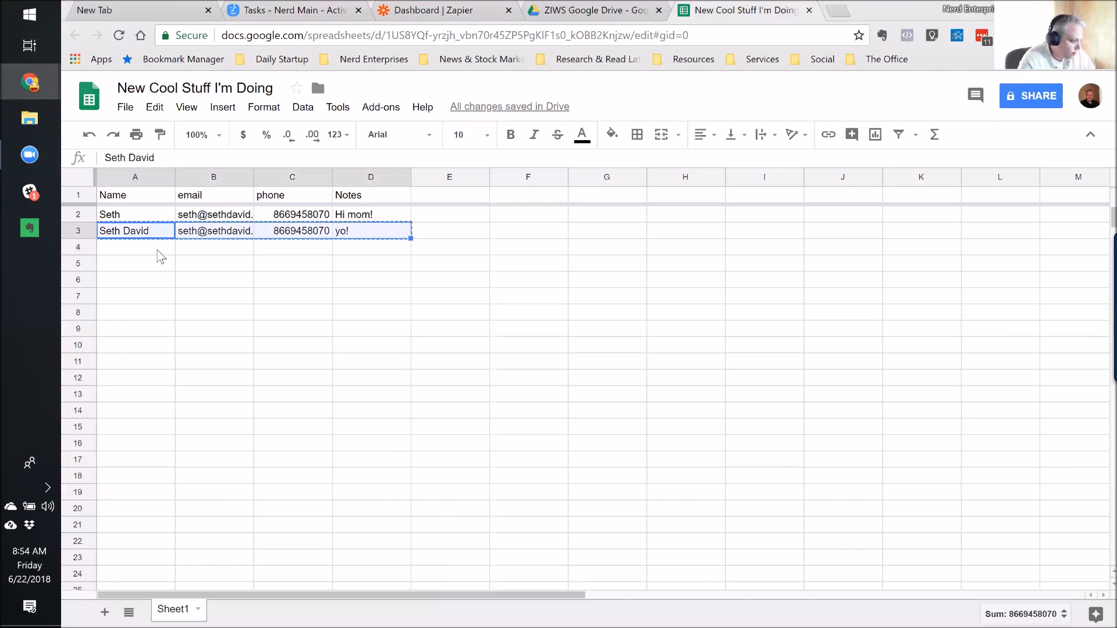
left_click(159, 247)
key("ctrl+v")
left_click(159, 255)
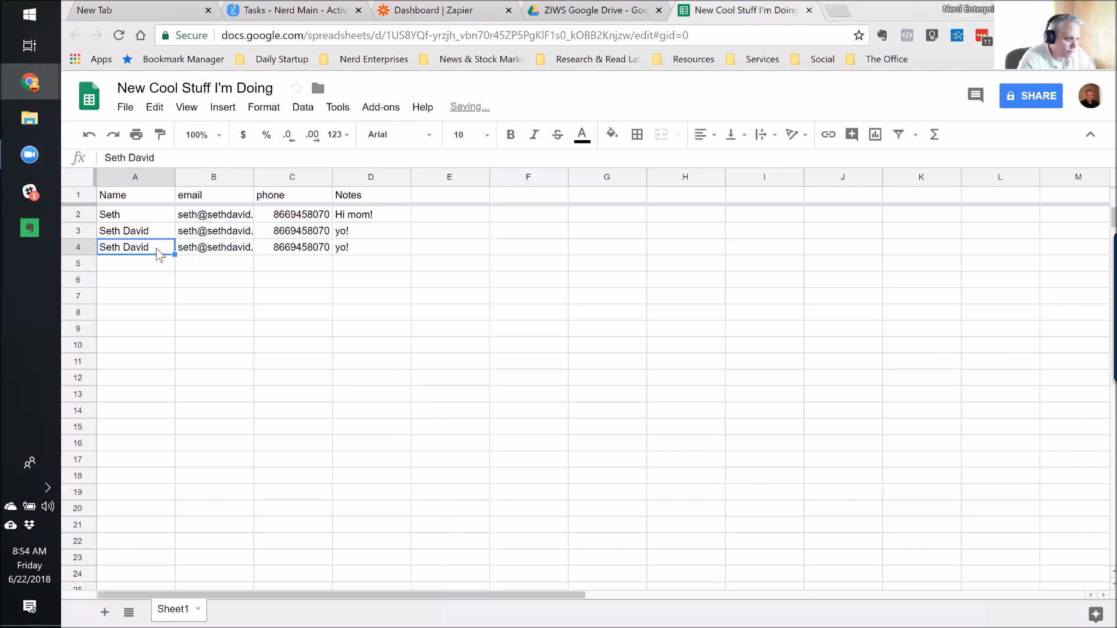
Run the New cool zap manually again and dismiss the run results.
left_click(460, 18)
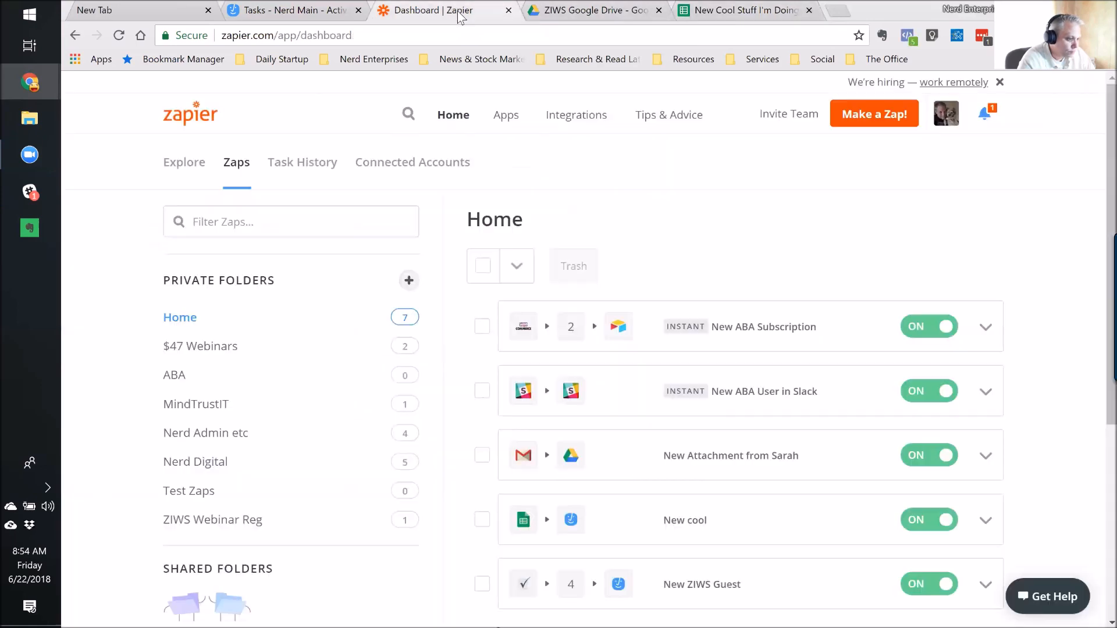
left_click(986, 520)
left_click(869, 546)
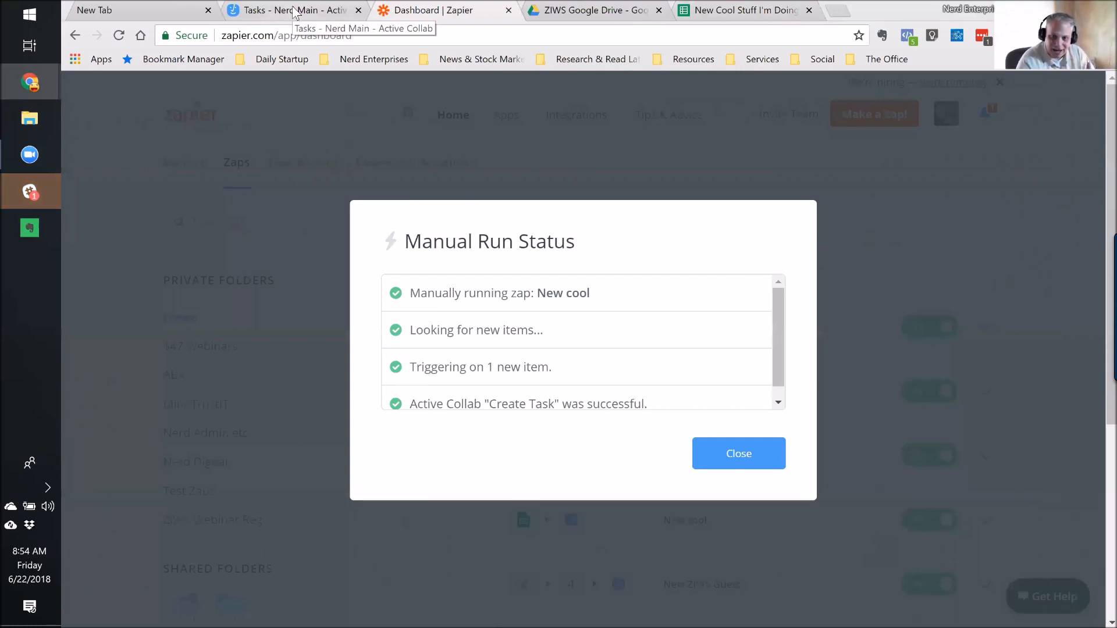
mouse_move(16, 195)
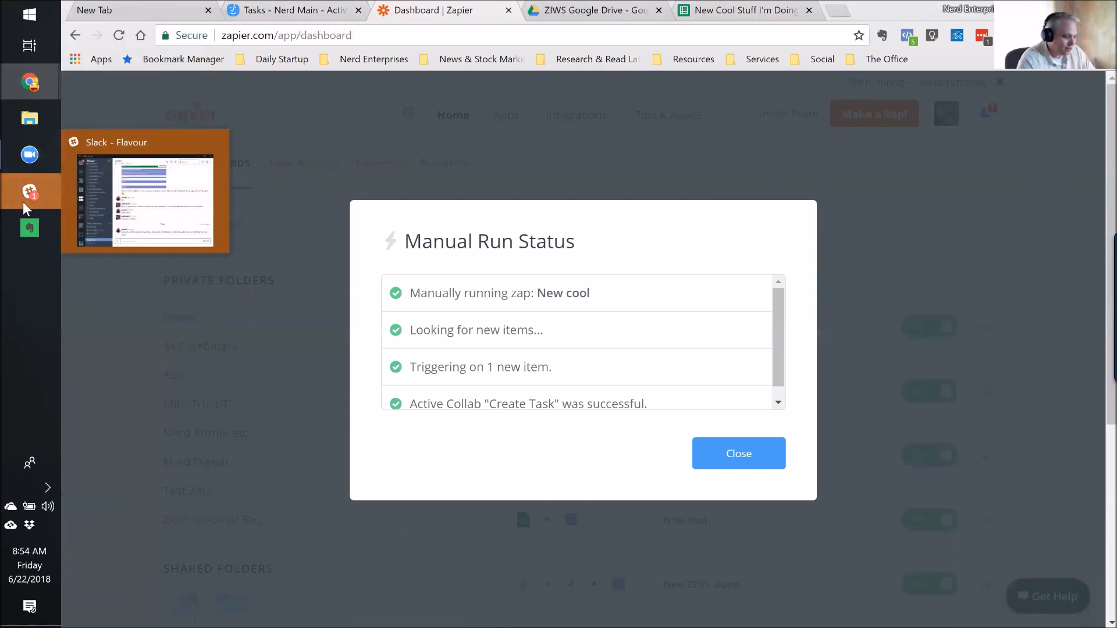
left_click(743, 453)
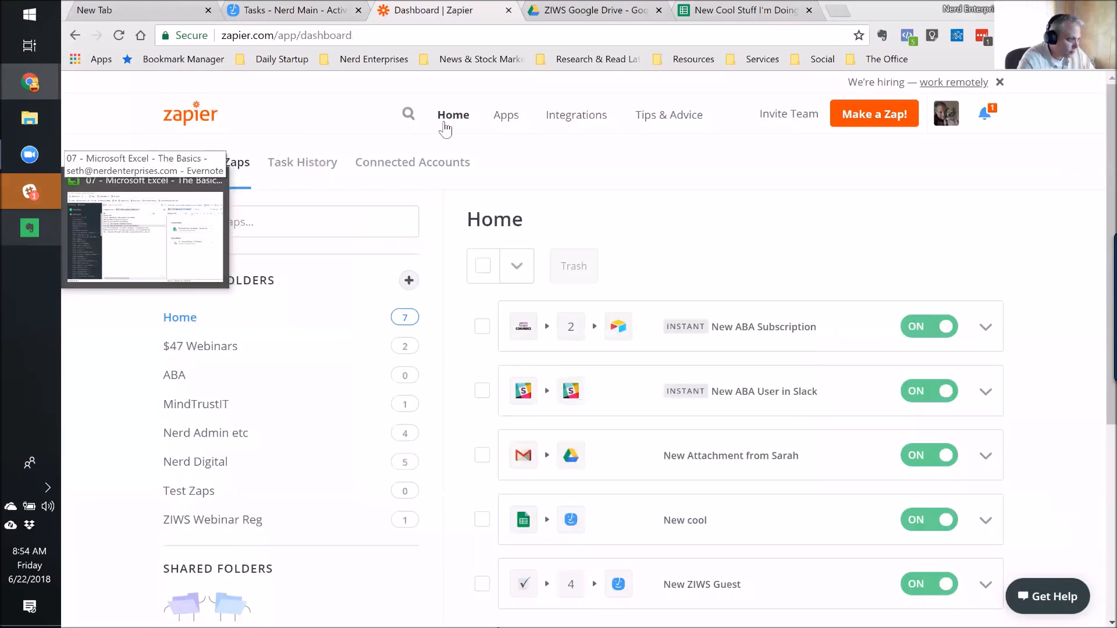
left_click(273, 16)
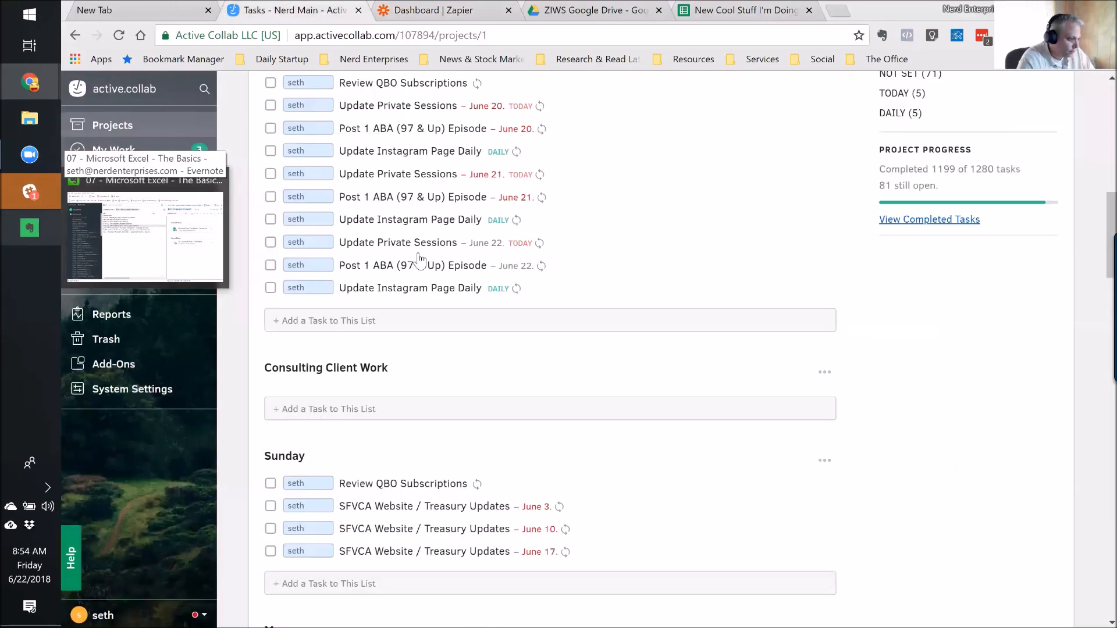
Open the zap-created Active Collab task and add a </br> line break in its description.
left_click(370, 311)
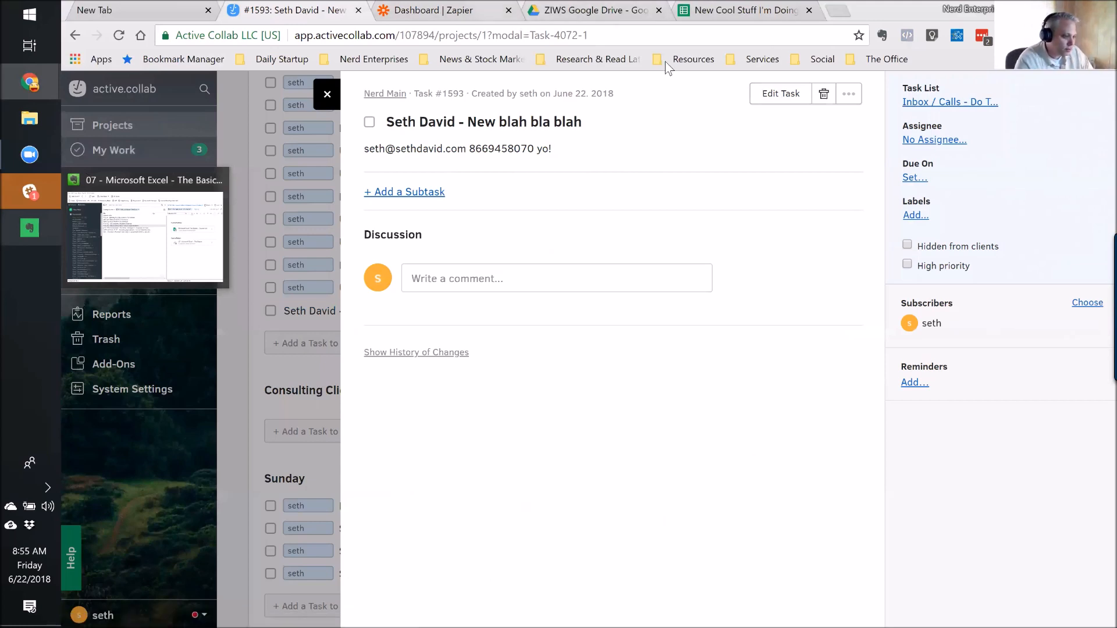
left_click(778, 100)
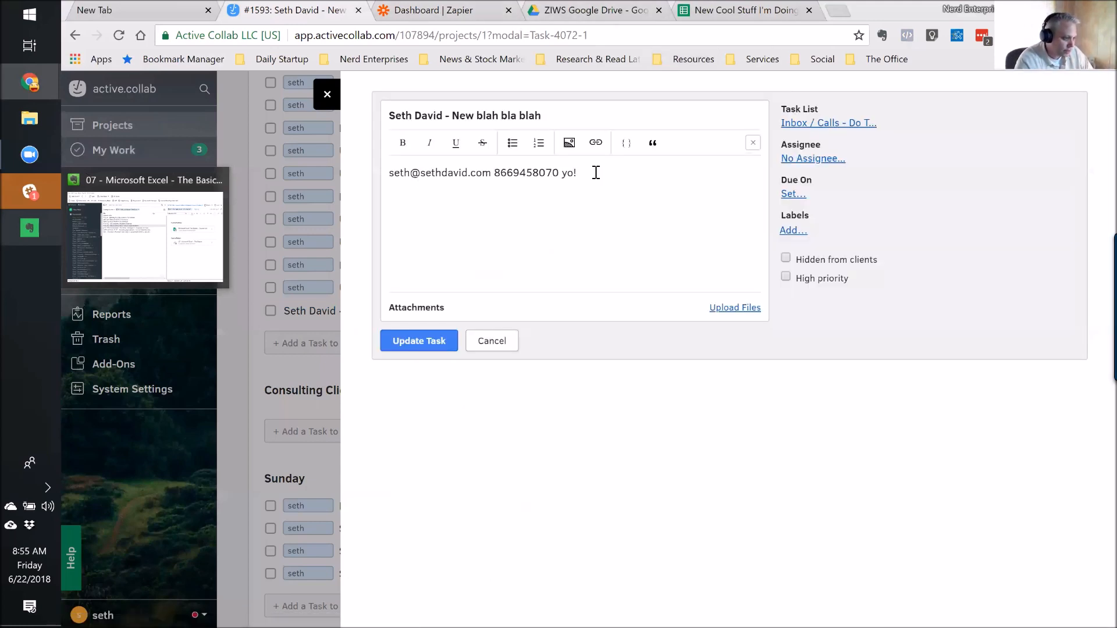
key("Return")
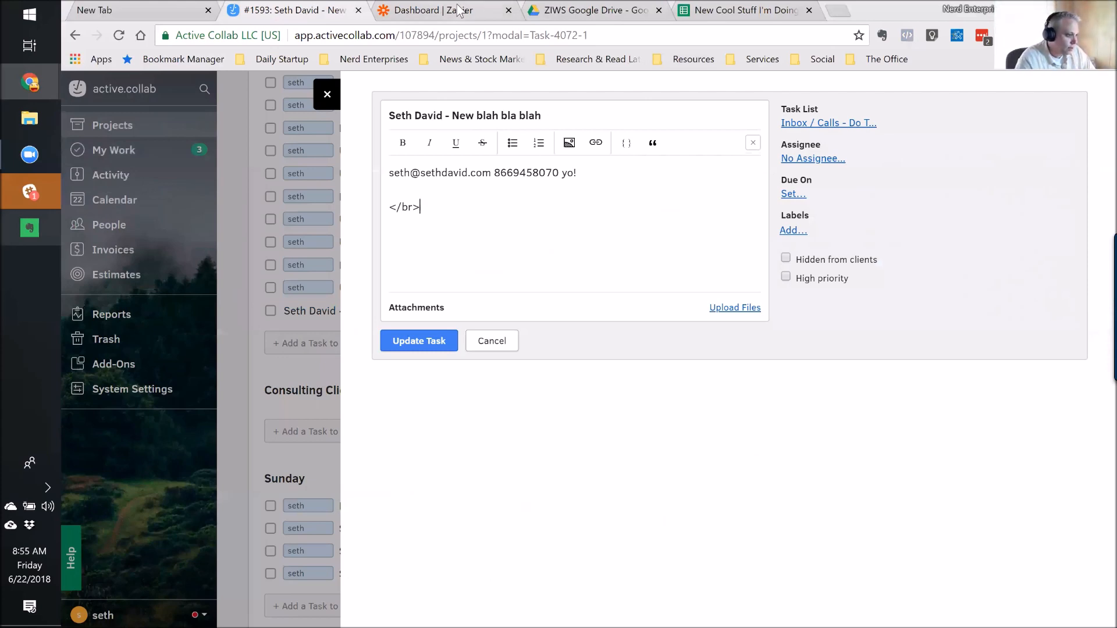
key("shift+Home")
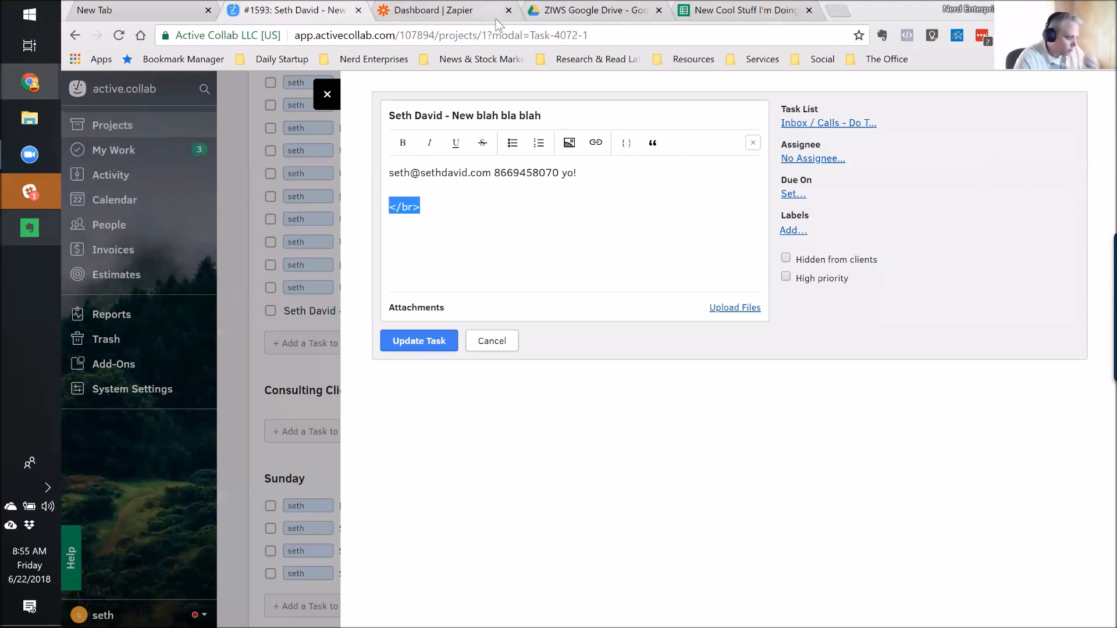
left_click(436, 12)
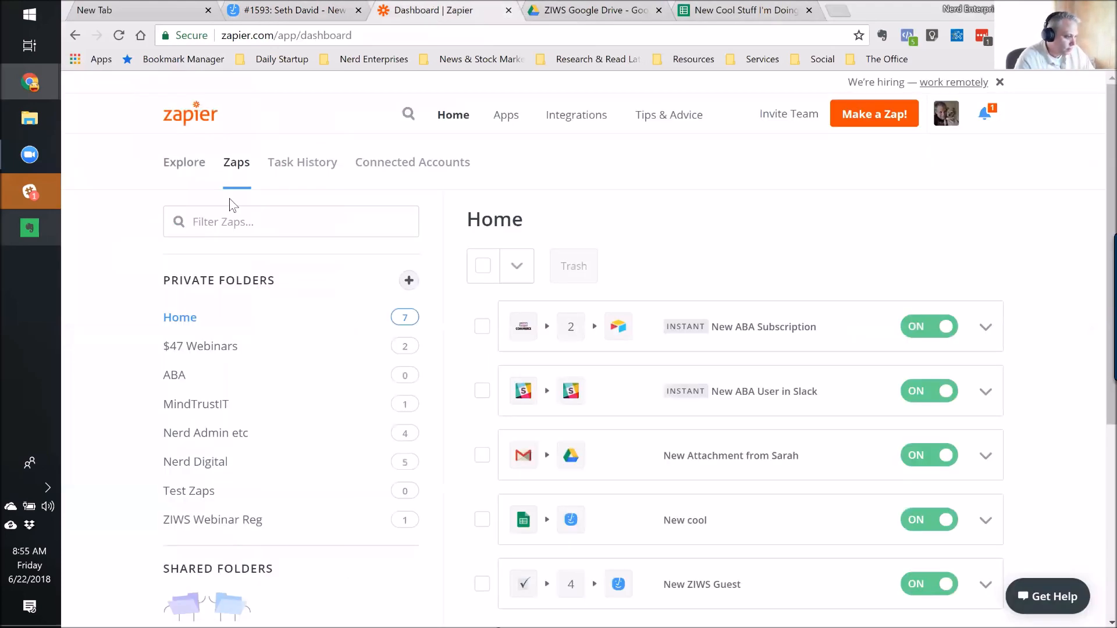
Open New cool in the zap editor and add an empty third action step.
scroll(918, 436, "down", 1)
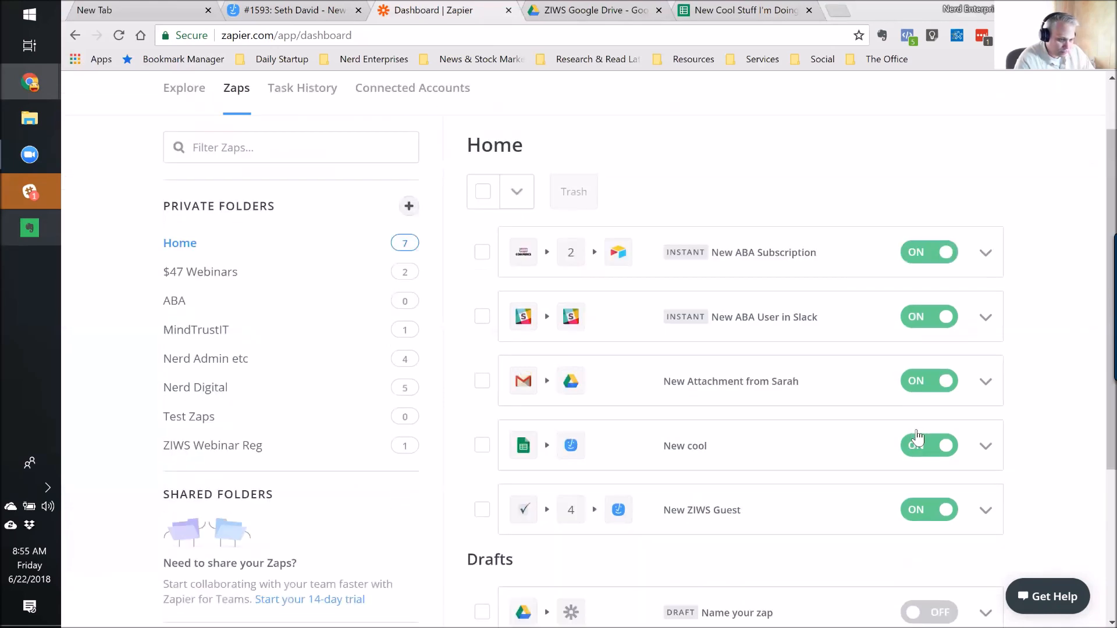
left_click(986, 445)
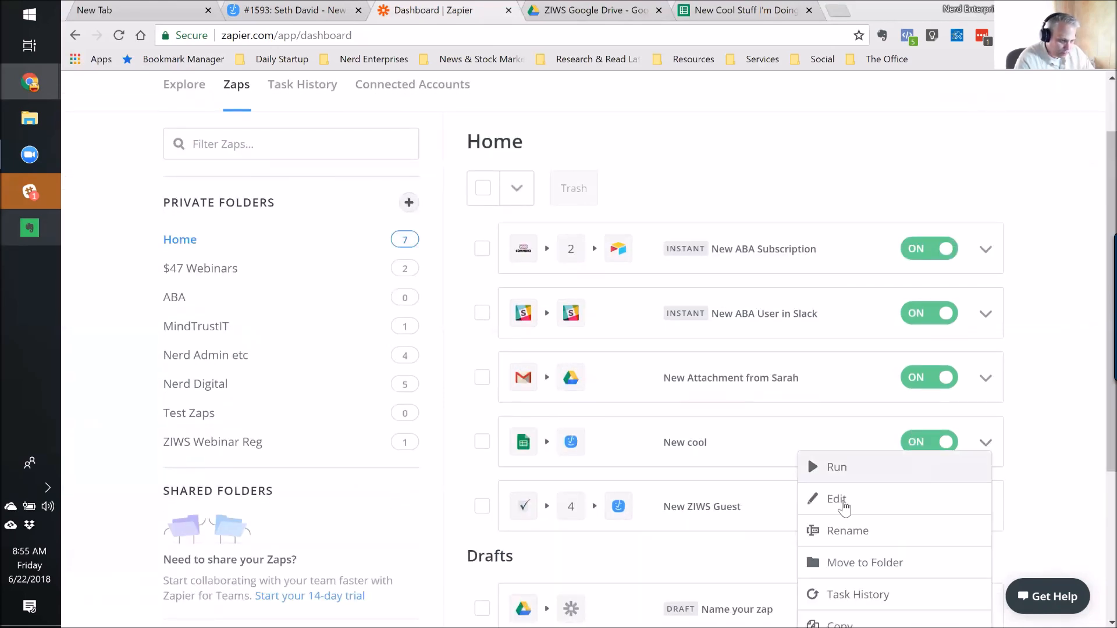
left_click(844, 504)
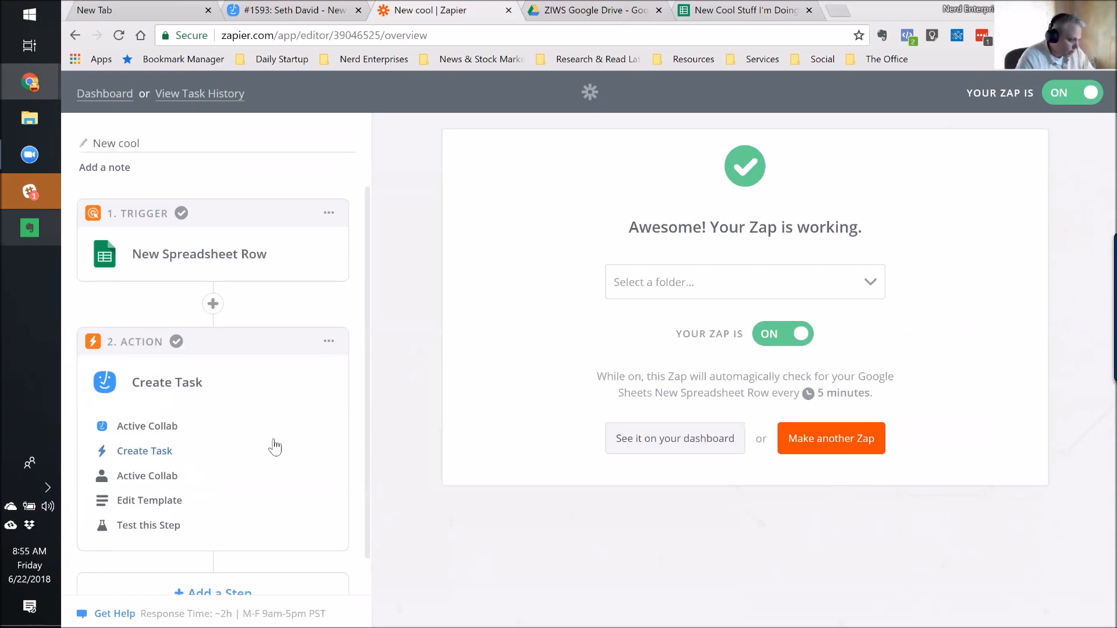
scroll(274, 449, "down", 1)
left_click(207, 559)
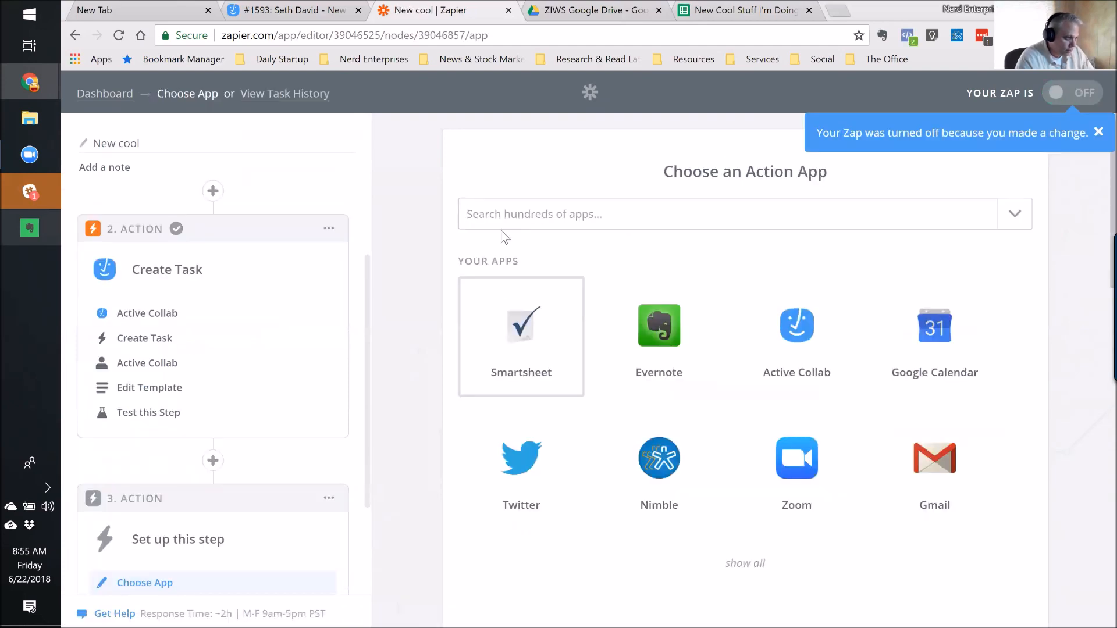
Search 'Quick' and choose QuickBooks Online as the third step's app.
left_click(502, 214)
type("Quick")
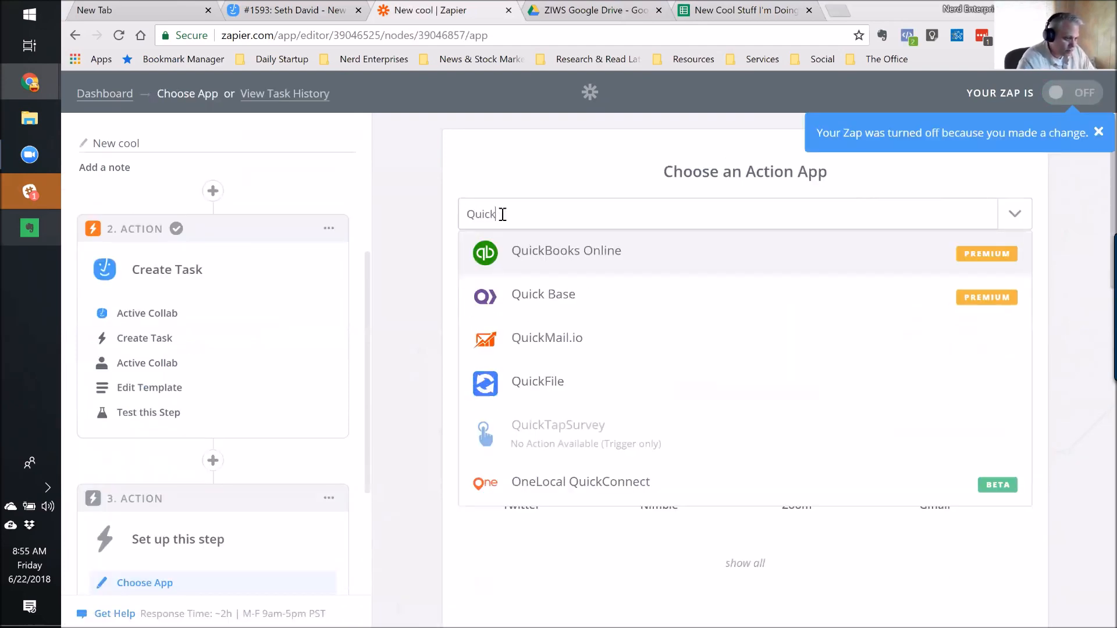
left_click(556, 256)
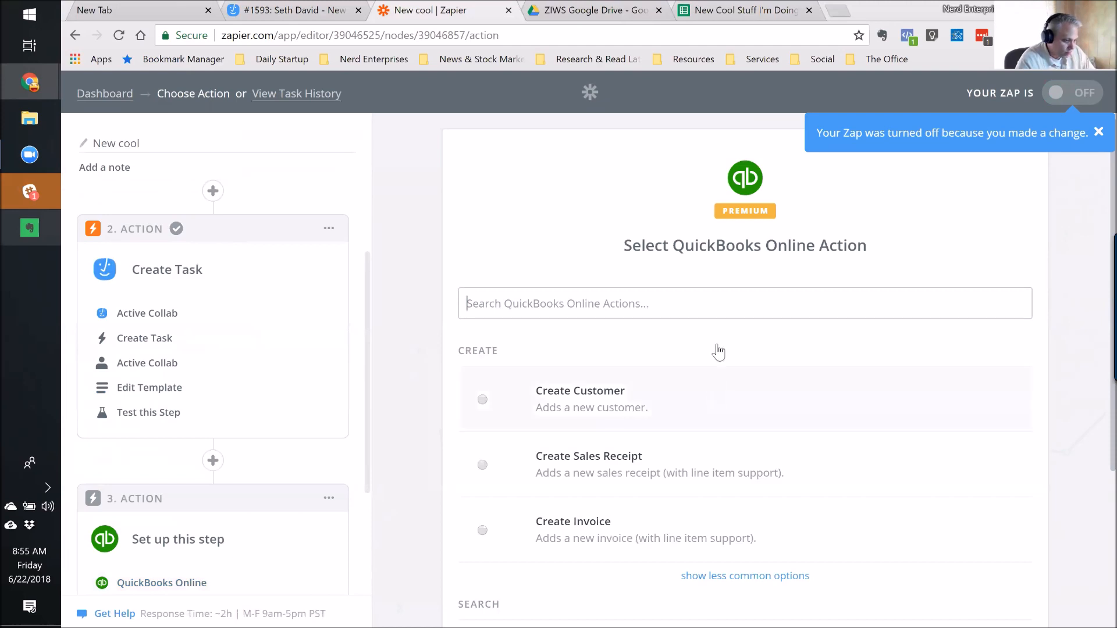
Reveal the less common QuickBooks actions and confirm Create Expense.
scroll(716, 349, "down", 3)
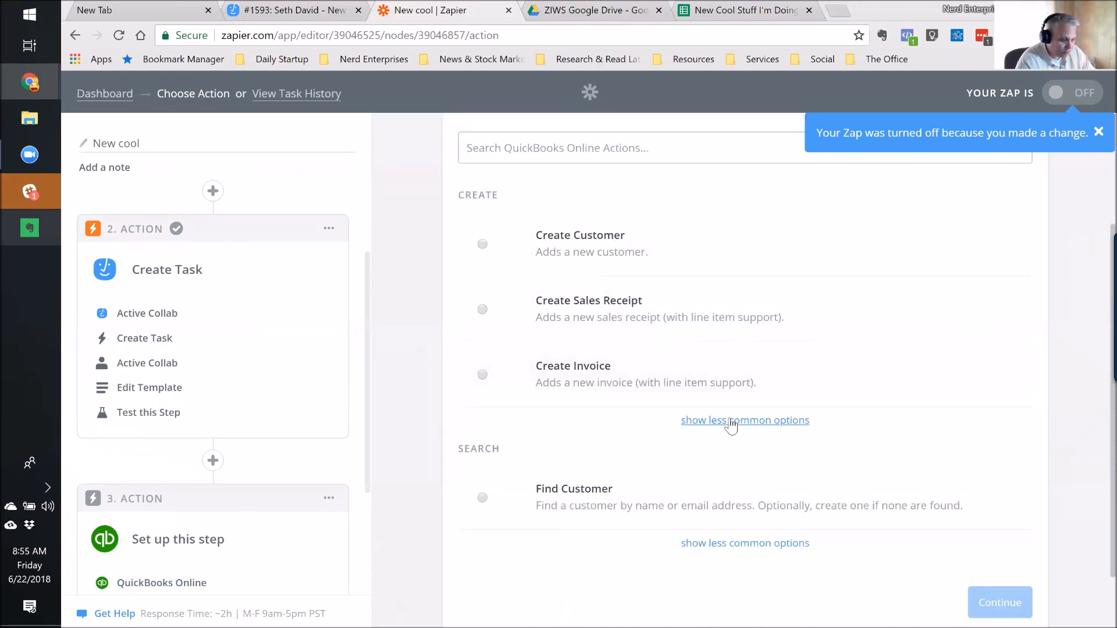
left_click(728, 421)
scroll(767, 445, "down", 1)
scroll(767, 446, "down", 5)
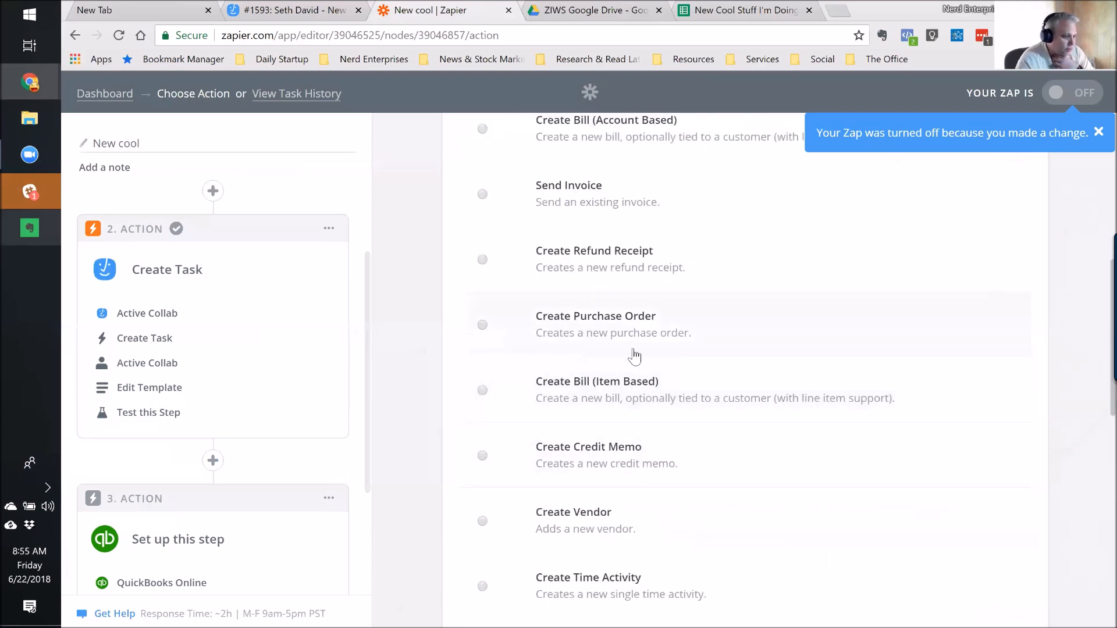
scroll(677, 375, "down", 5)
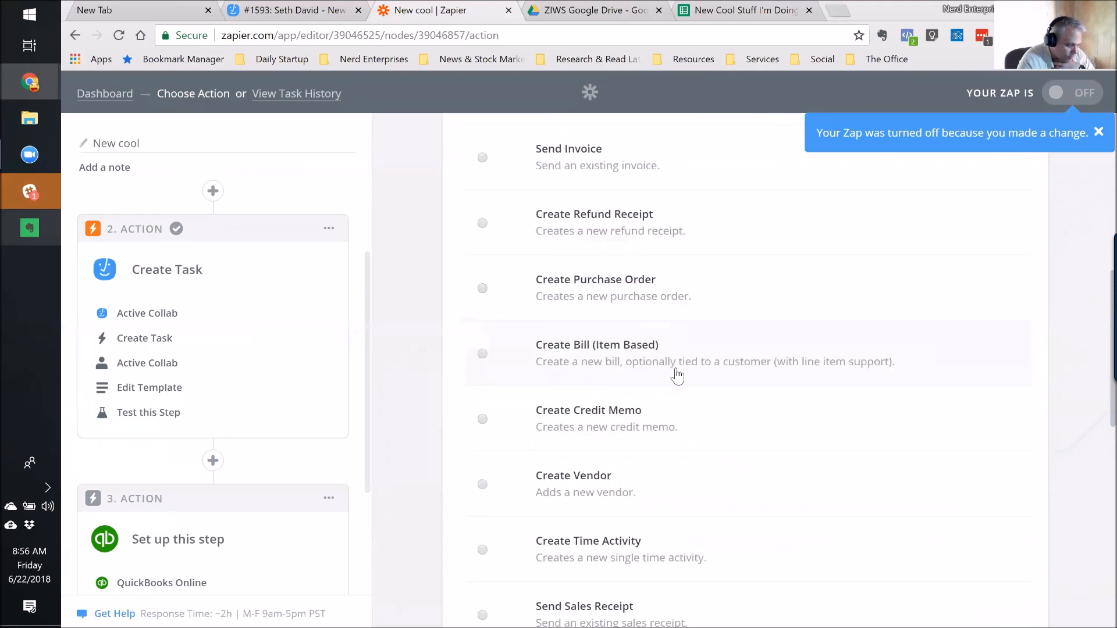
scroll(677, 375, "down", 6)
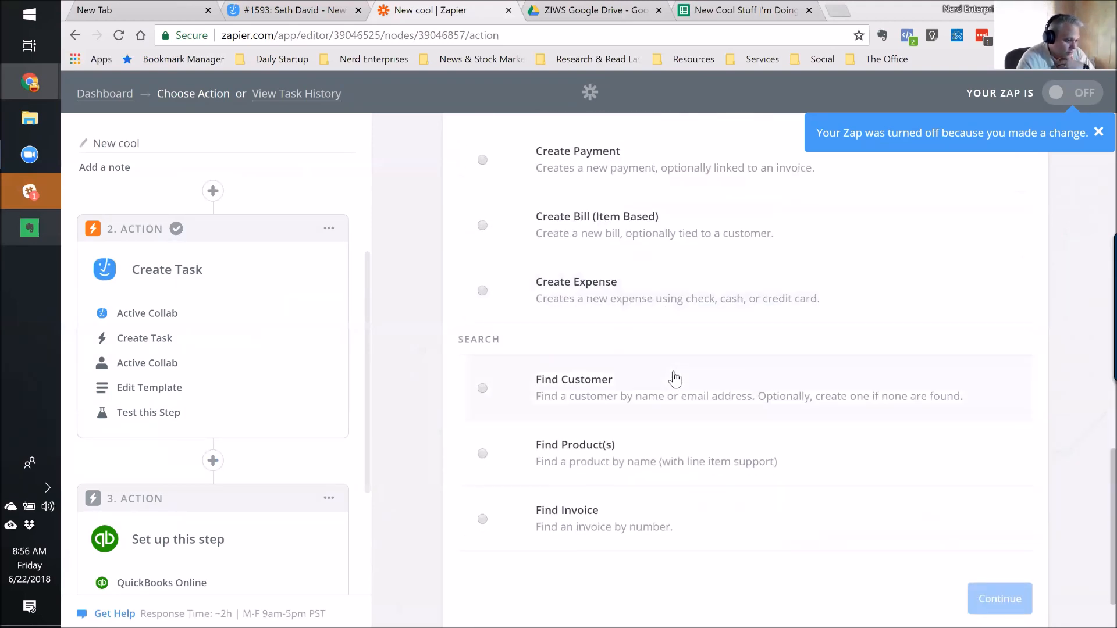
scroll(675, 378, "down", 1)
scroll(681, 407, "up", 5)
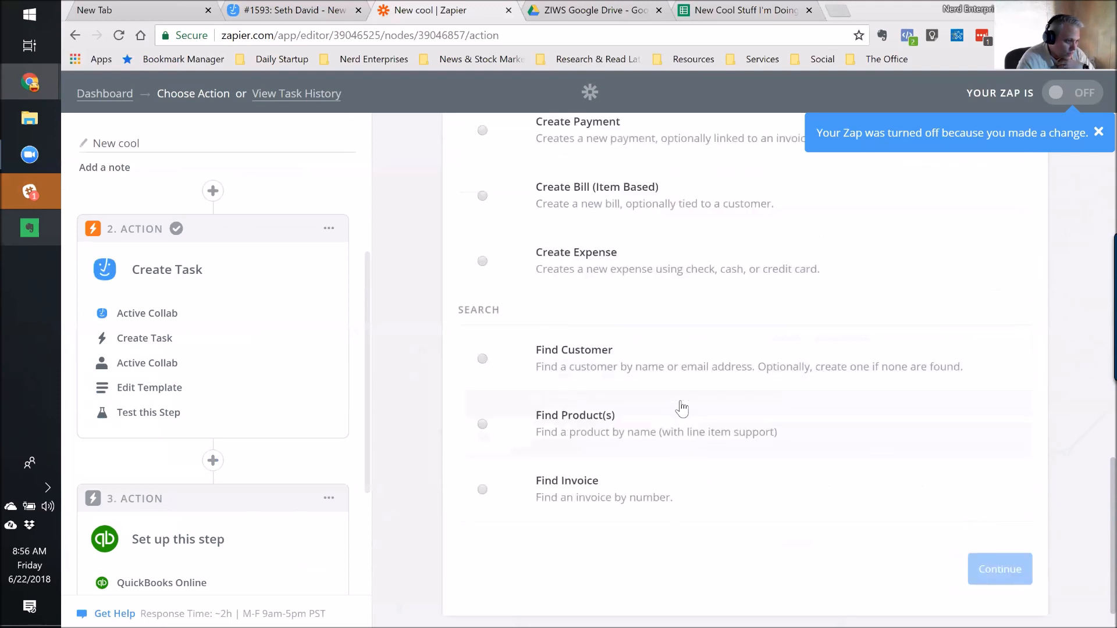
scroll(682, 410, "up", 7)
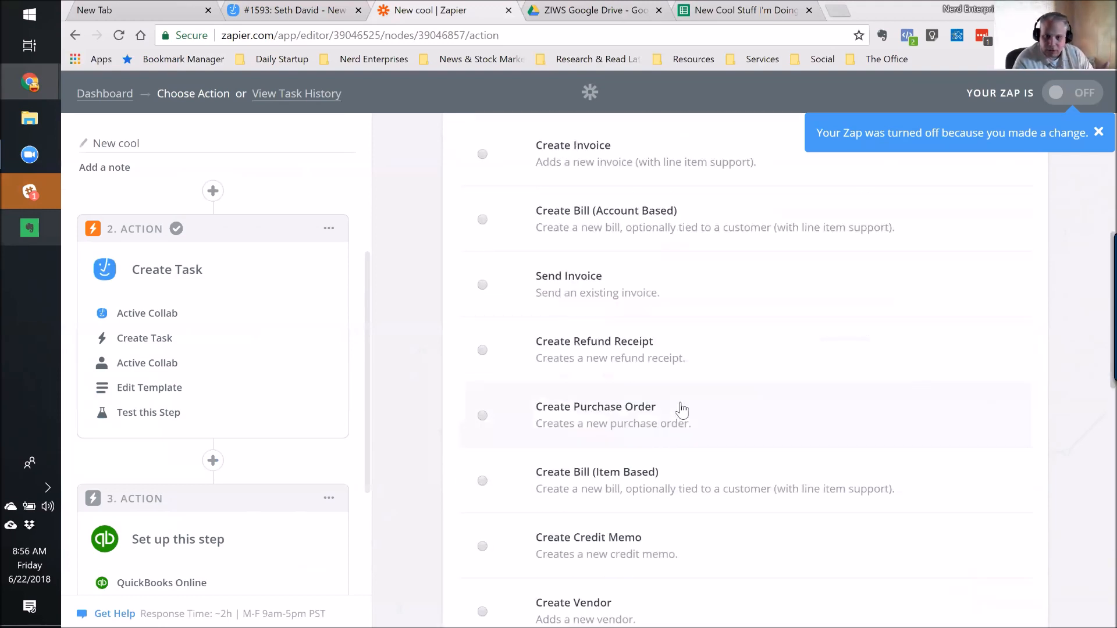
scroll(682, 411, "up", 4)
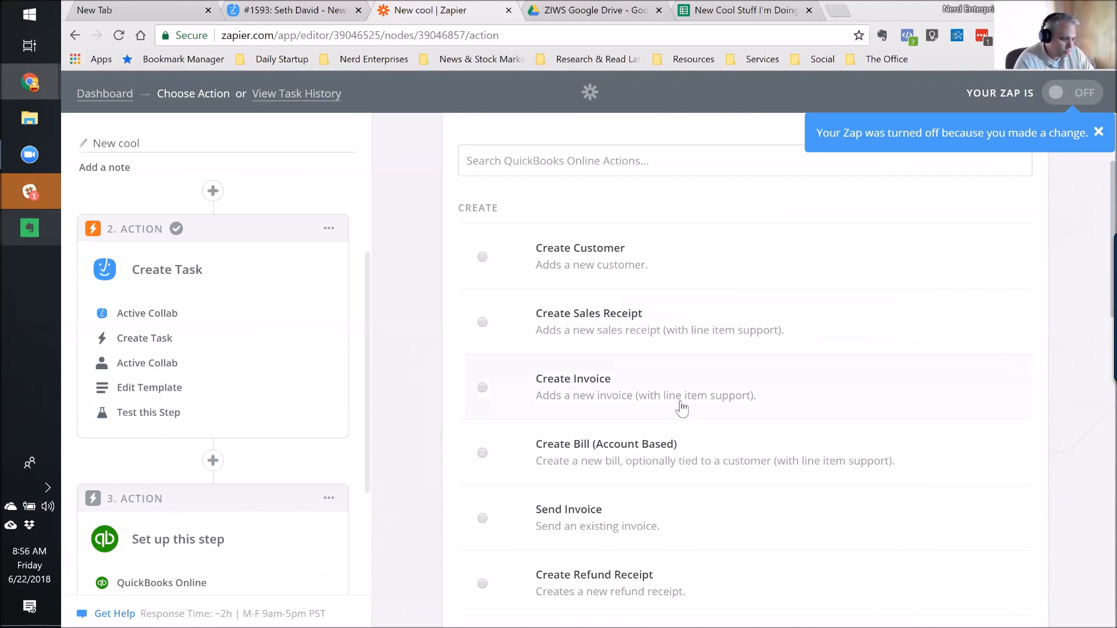
scroll(682, 410, "down", 3)
scroll(682, 411, "down", 9)
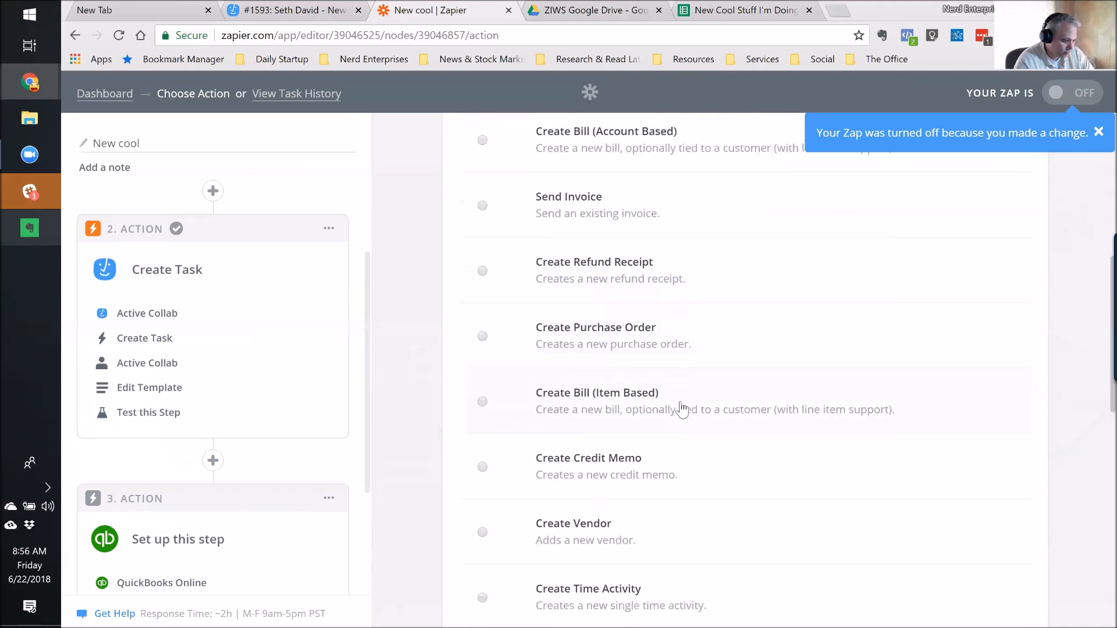
scroll(682, 411, "down", 4)
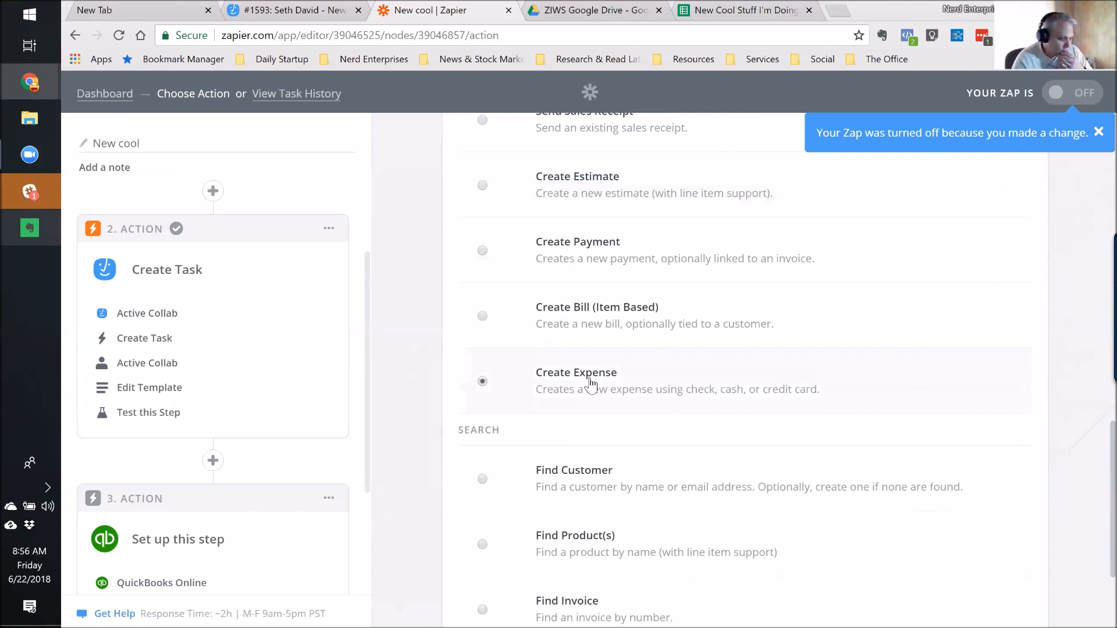
scroll(972, 426, "down", 3)
left_click(969, 538)
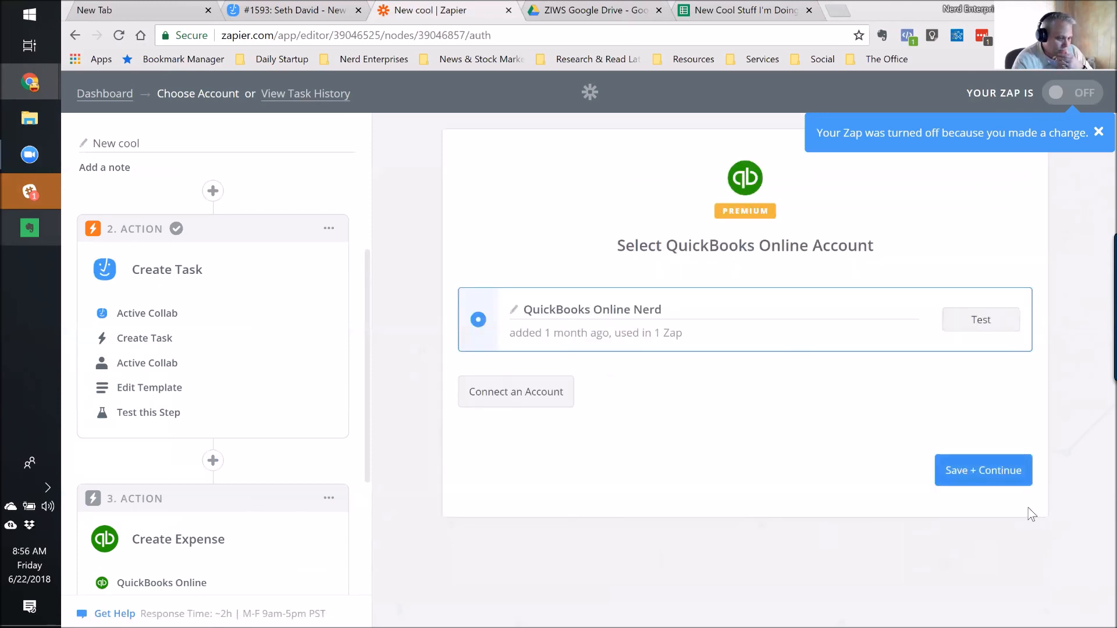
left_click(981, 474)
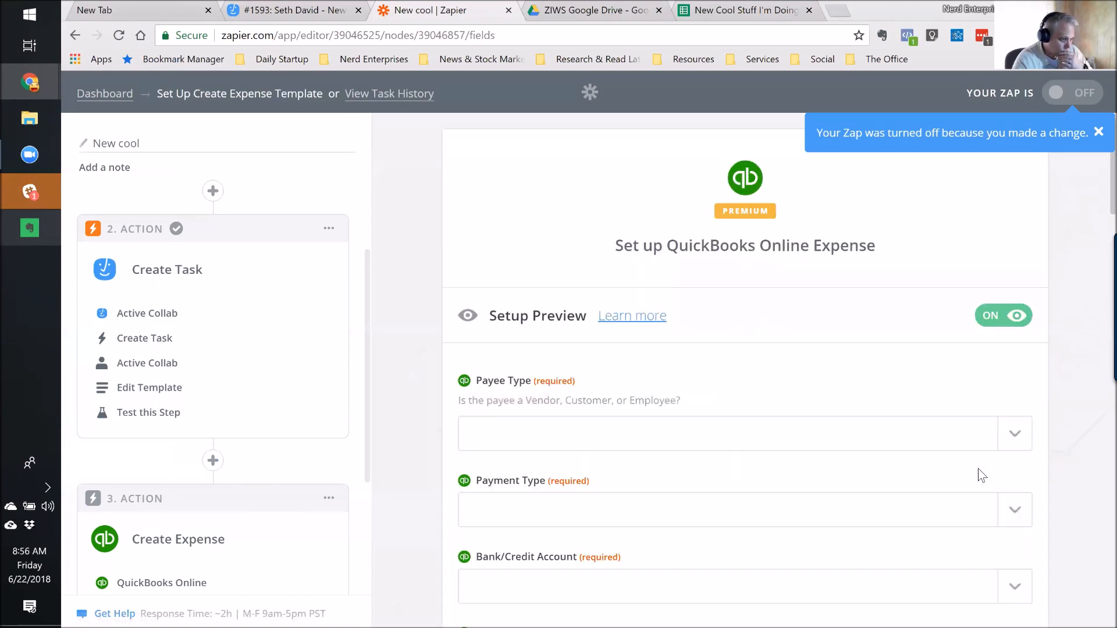
scroll(644, 452, "down", 7)
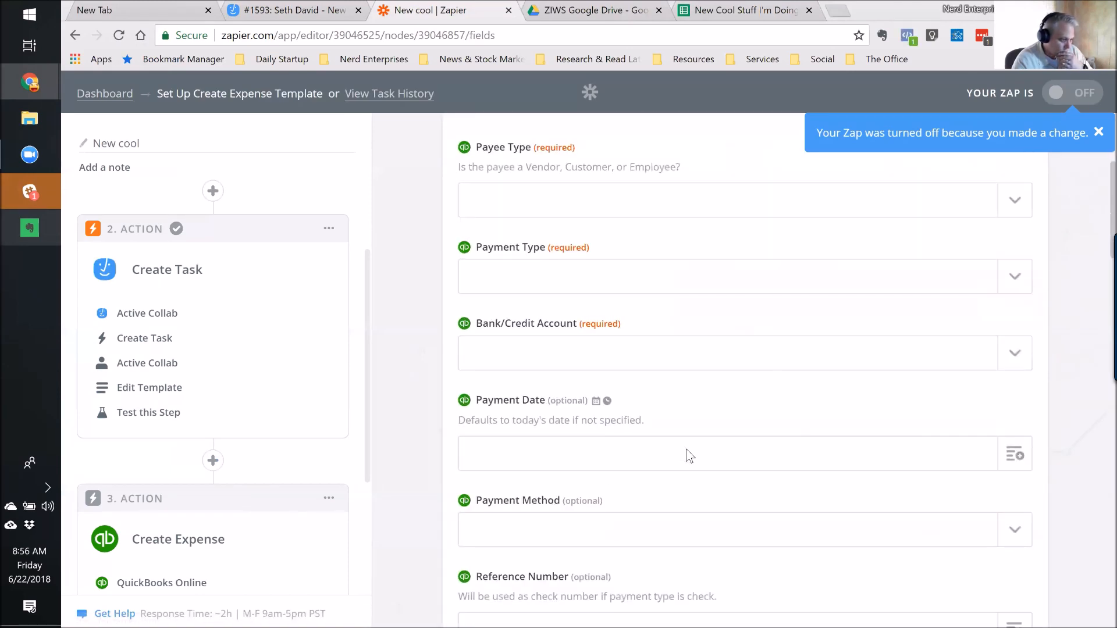
scroll(787, 462, "down", 4)
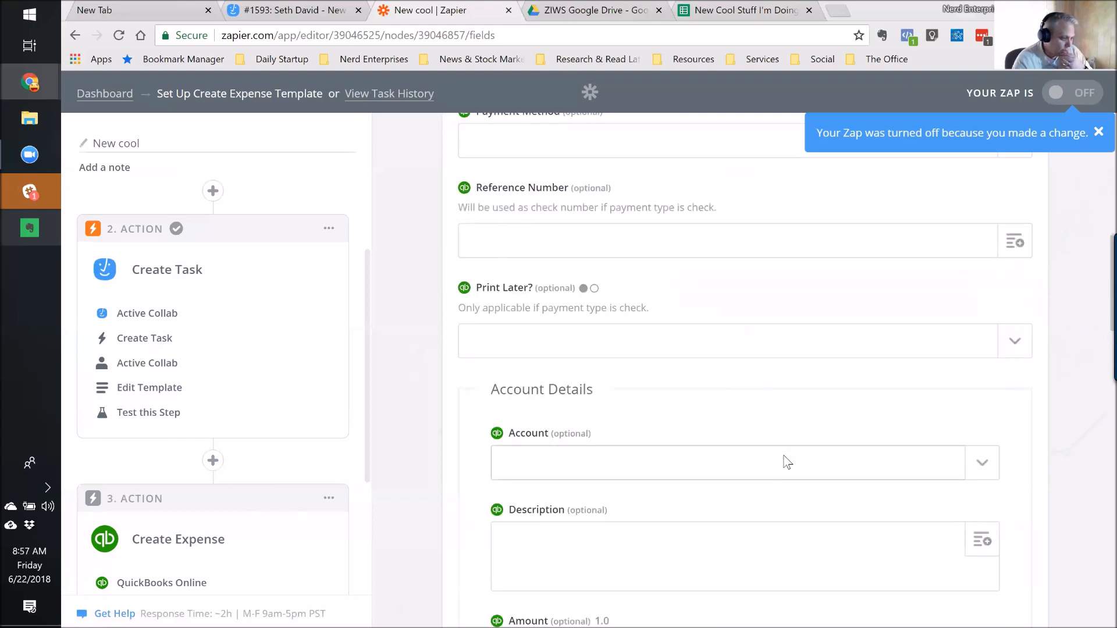
scroll(806, 387, "down", 1)
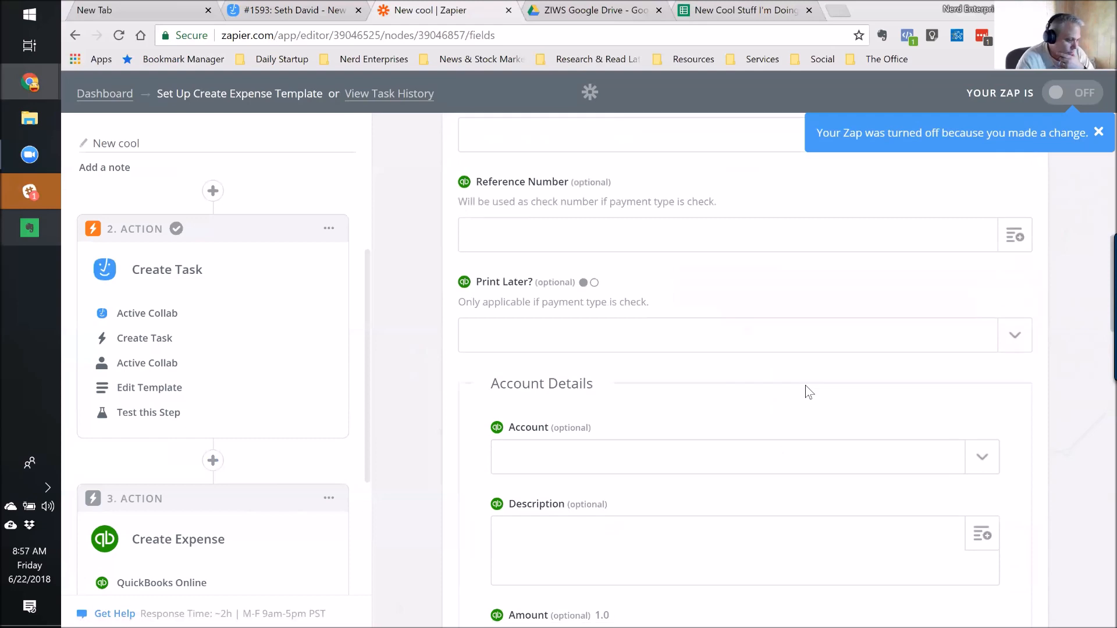
scroll(806, 385, "down", 3)
scroll(806, 385, "down", 2)
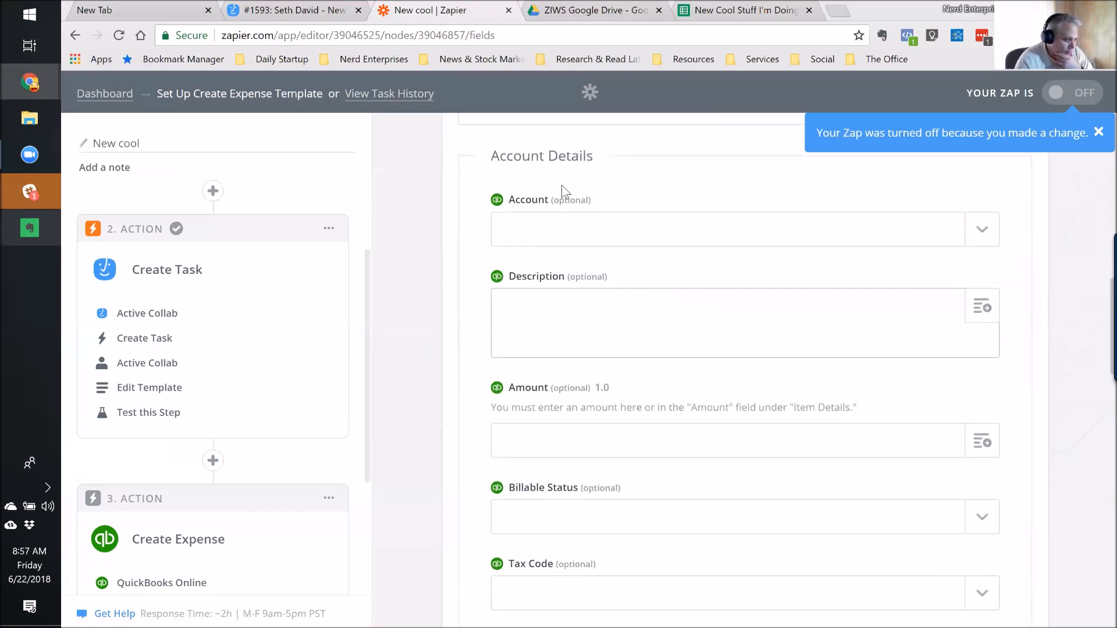
scroll(592, 399, "down", 8)
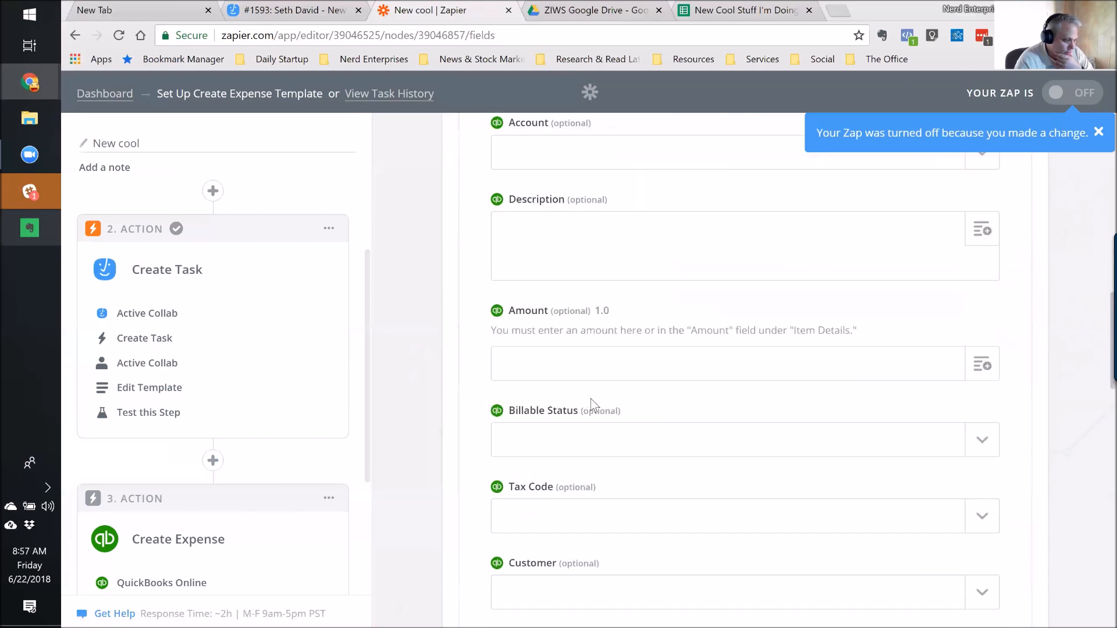
scroll(603, 412, "down", 4)
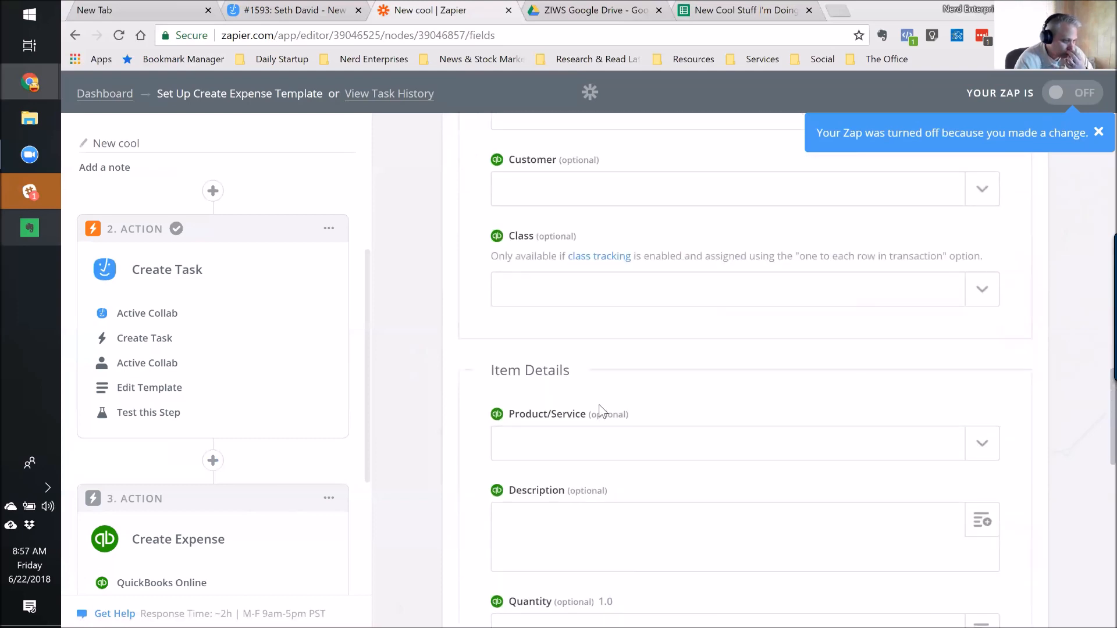
scroll(601, 405, "down", 7)
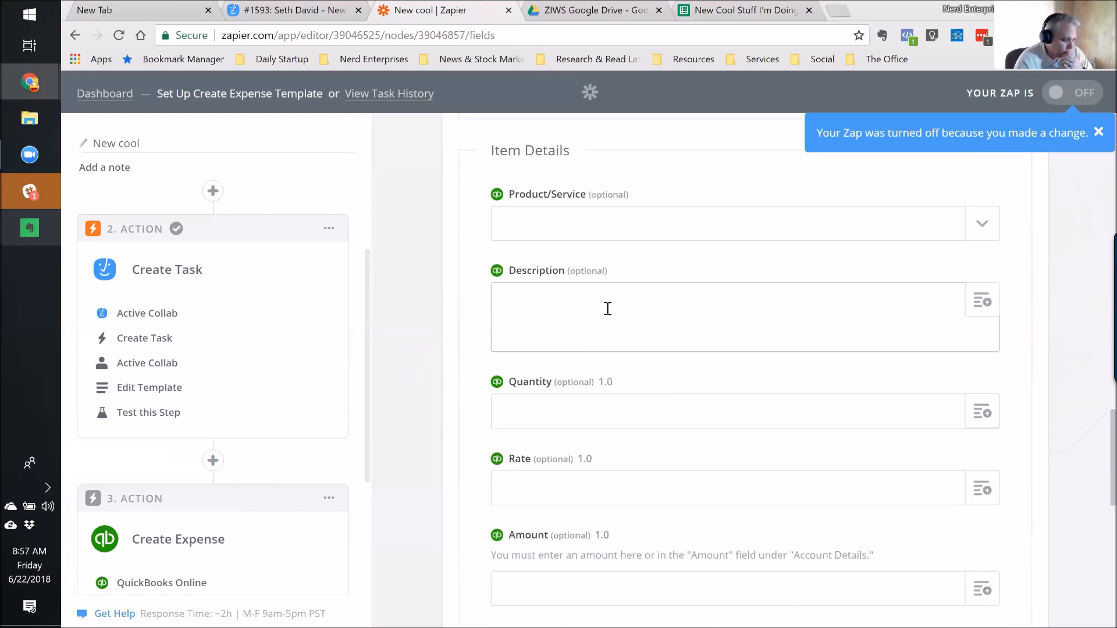
scroll(611, 322, "down", 6)
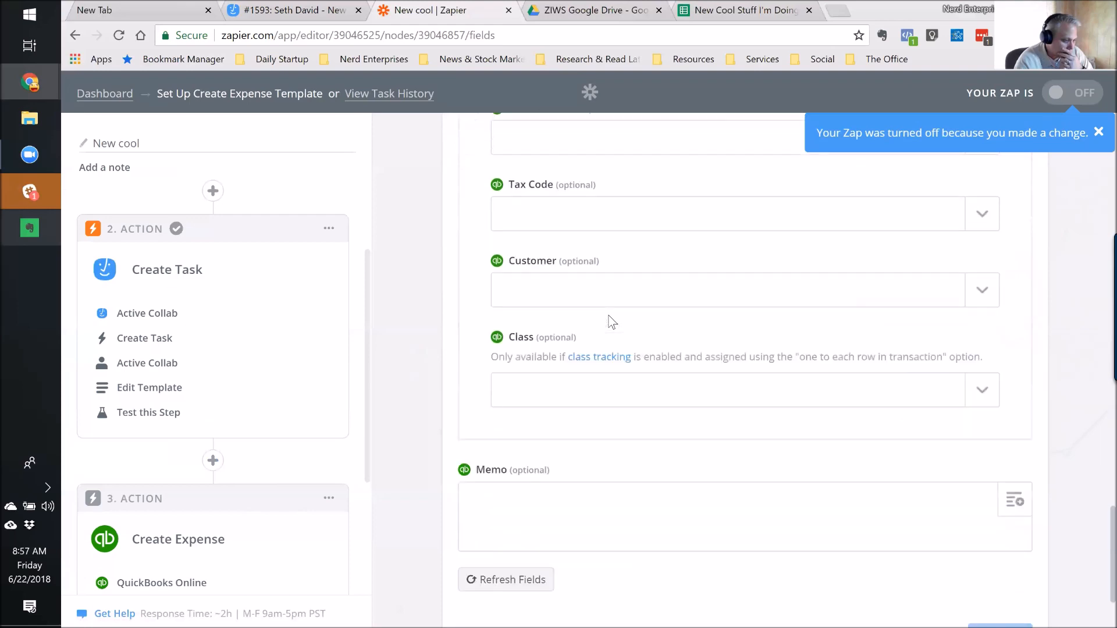
scroll(614, 326, "up", 15)
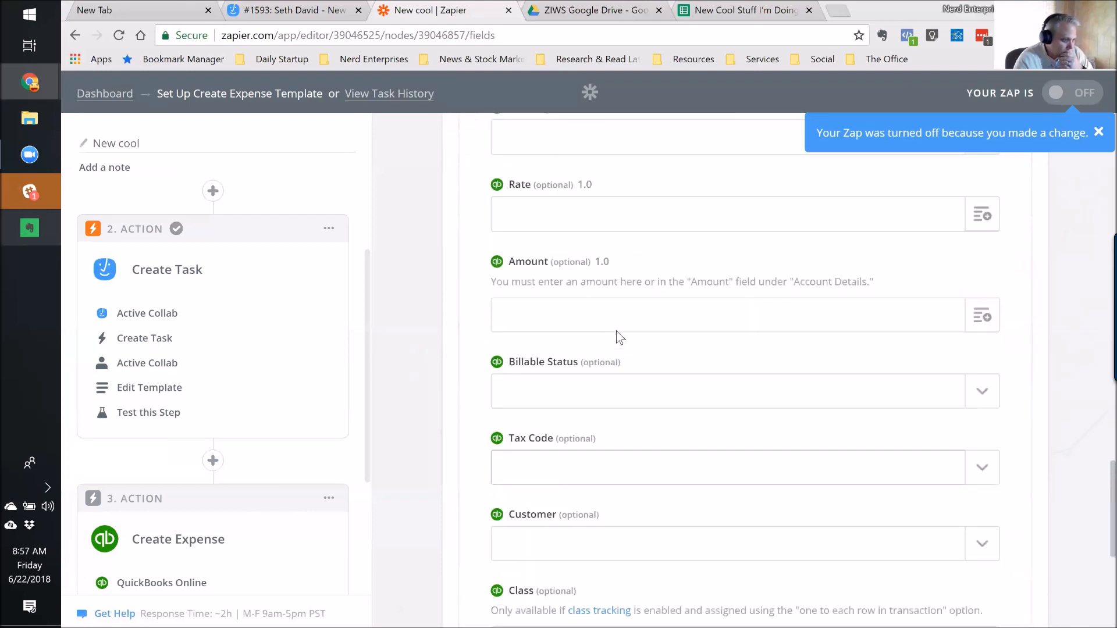
scroll(617, 333, "up", 10)
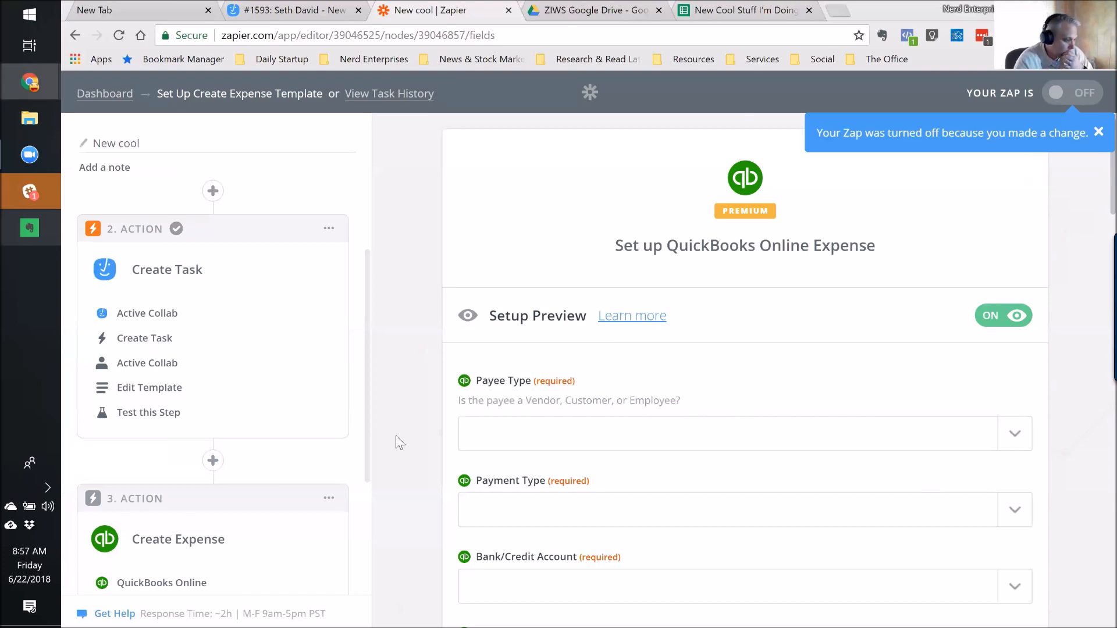
scroll(396, 435, "down", 3)
scroll(323, 440, "down", 3)
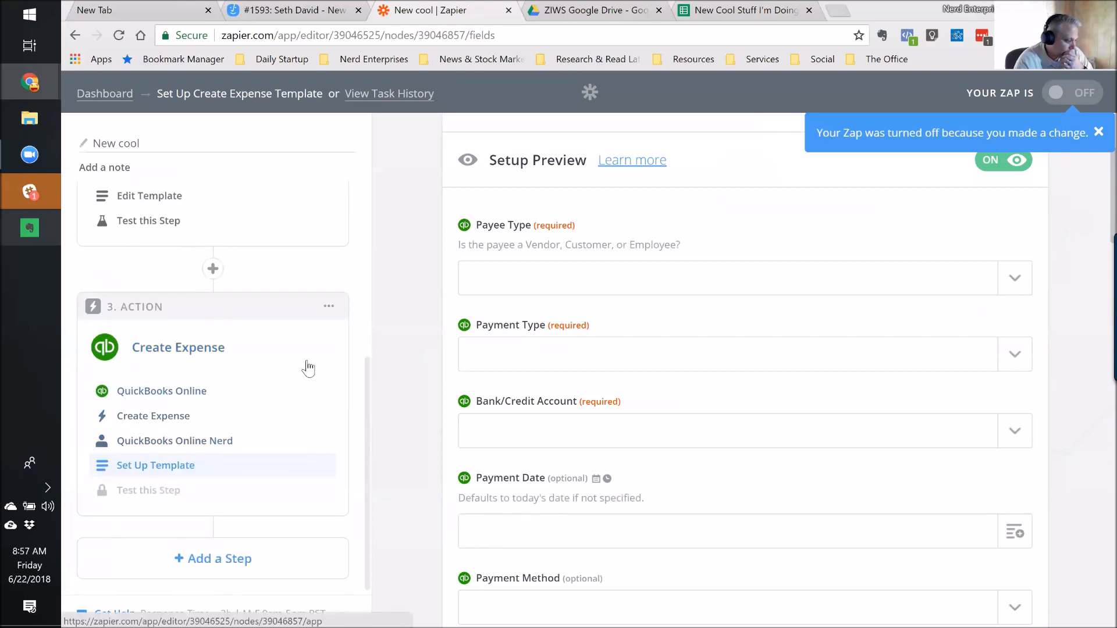
Delete the QuickBooks Create Expense step and go back to the Dashboard.
left_click(327, 307)
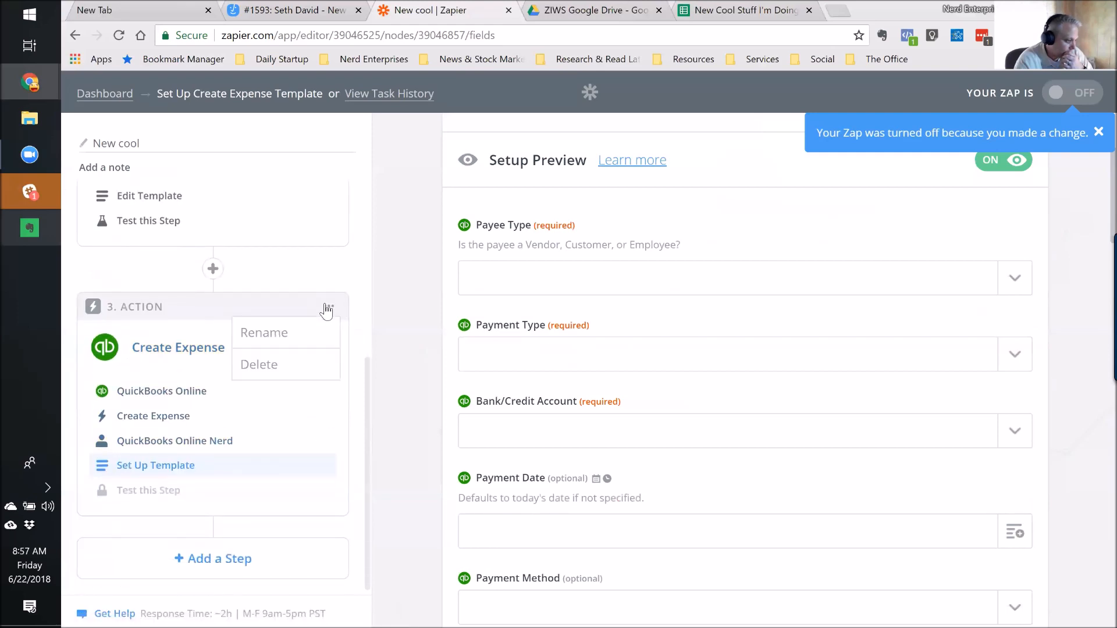
left_click(277, 369)
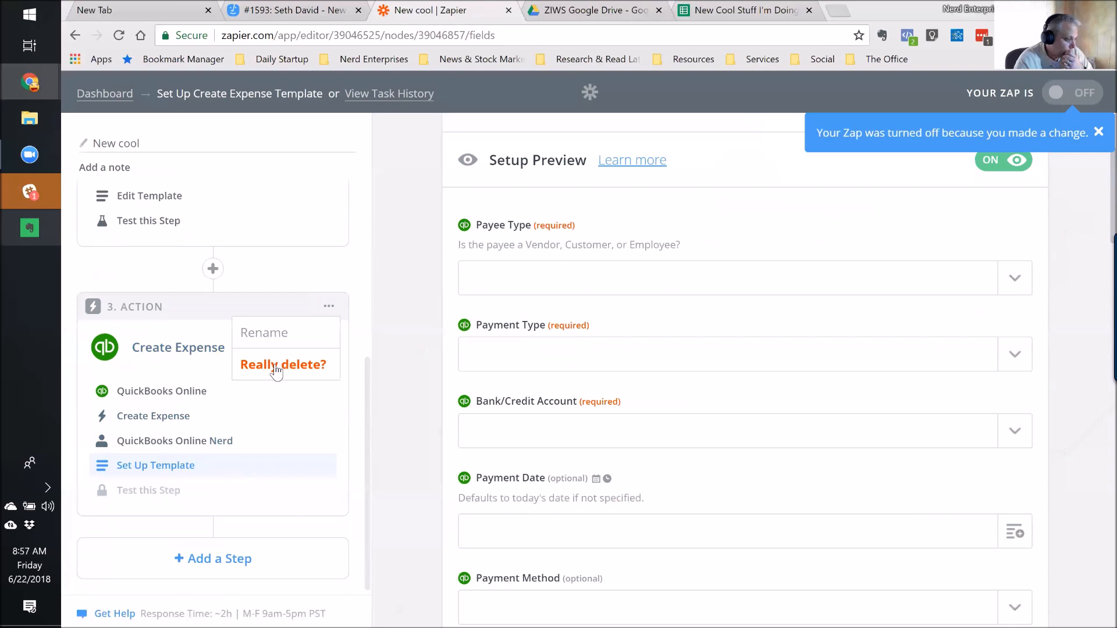
left_click(275, 366)
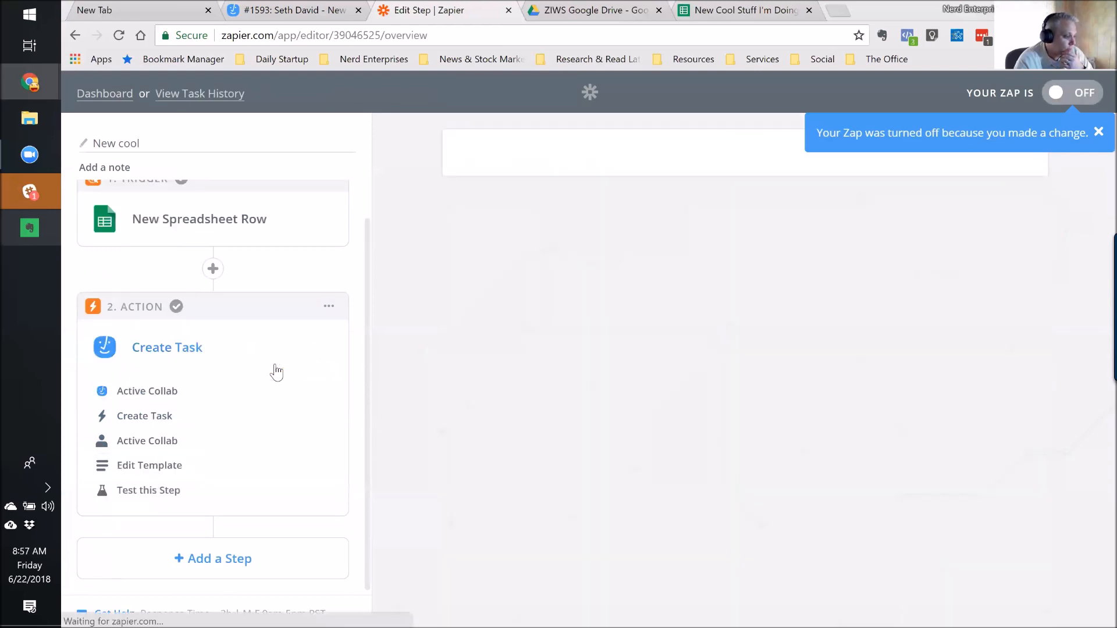
left_click(106, 97)
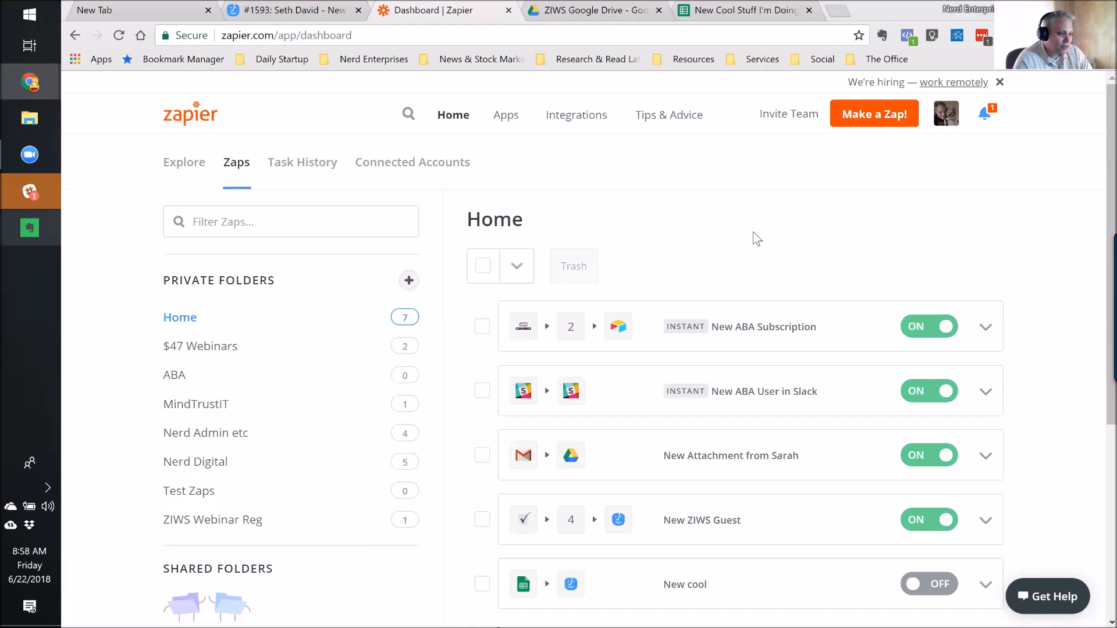
left_click(735, 11)
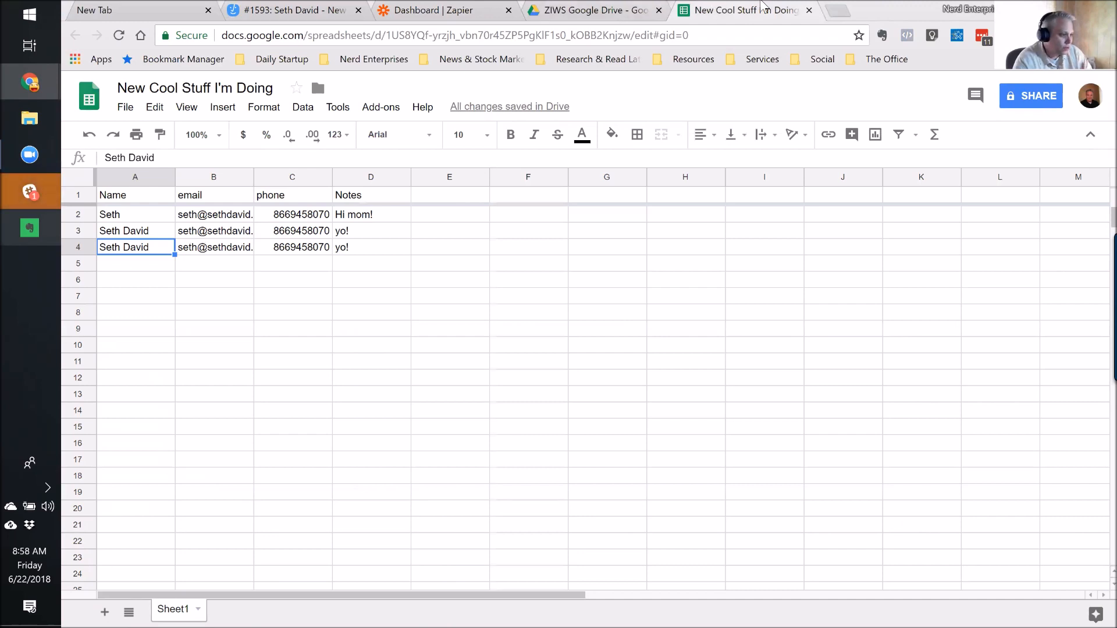
left_click(584, 13)
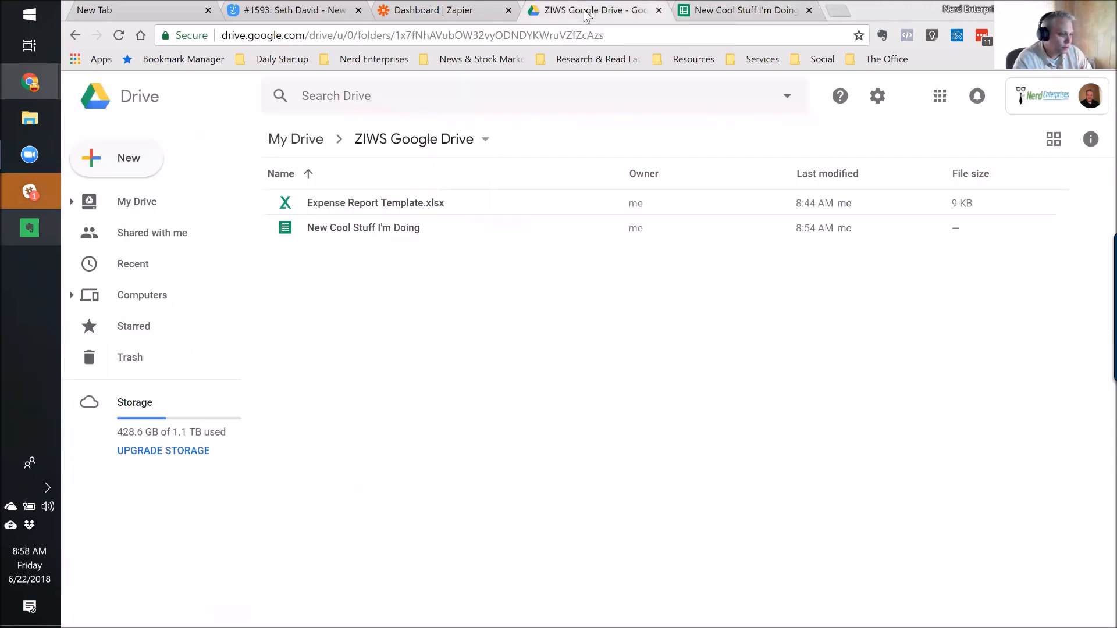
left_click(728, 17)
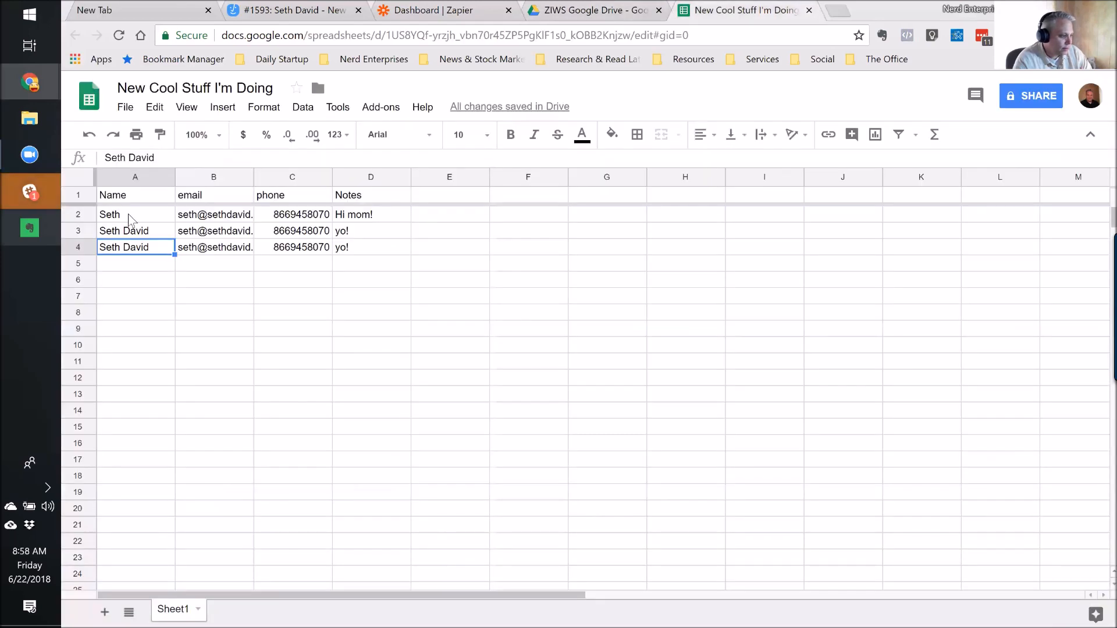
left_click(342, 244, "shift")
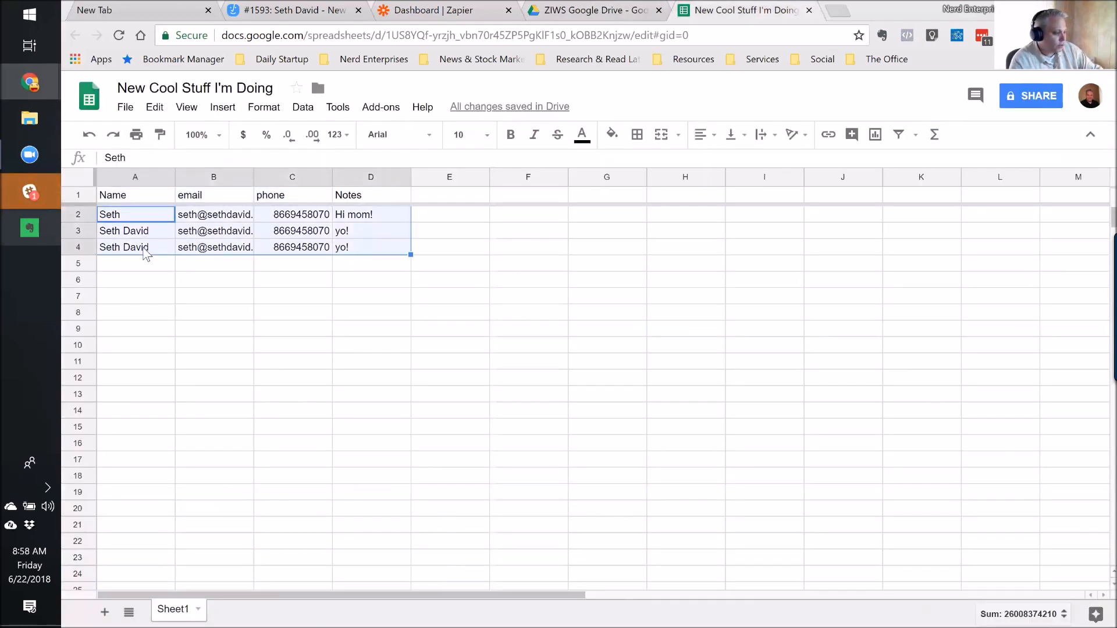
left_click(146, 254)
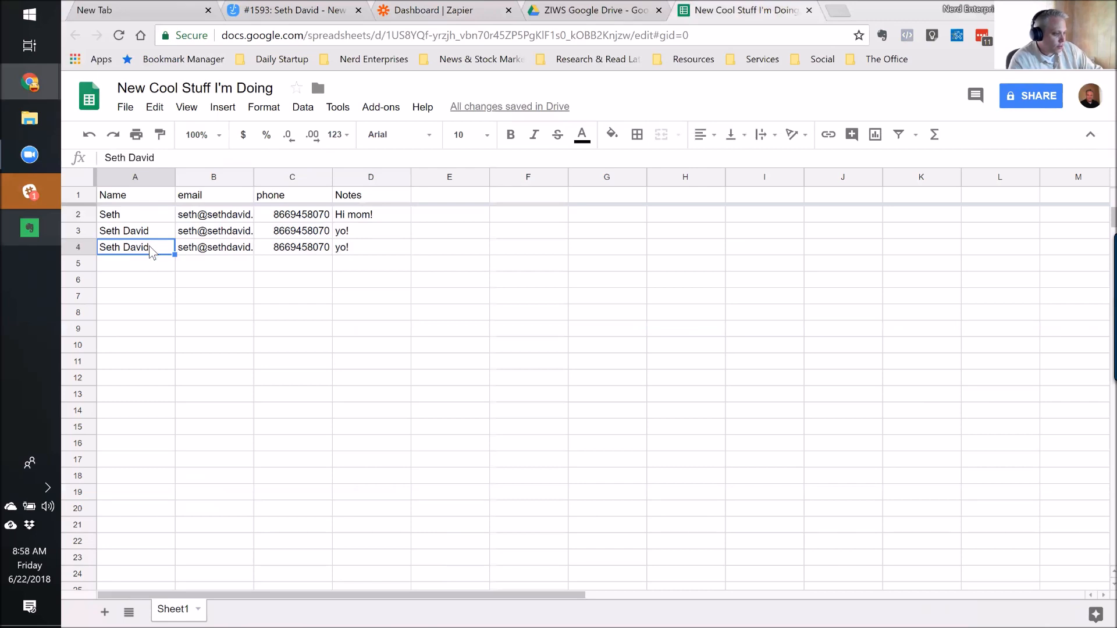
left_click(152, 265)
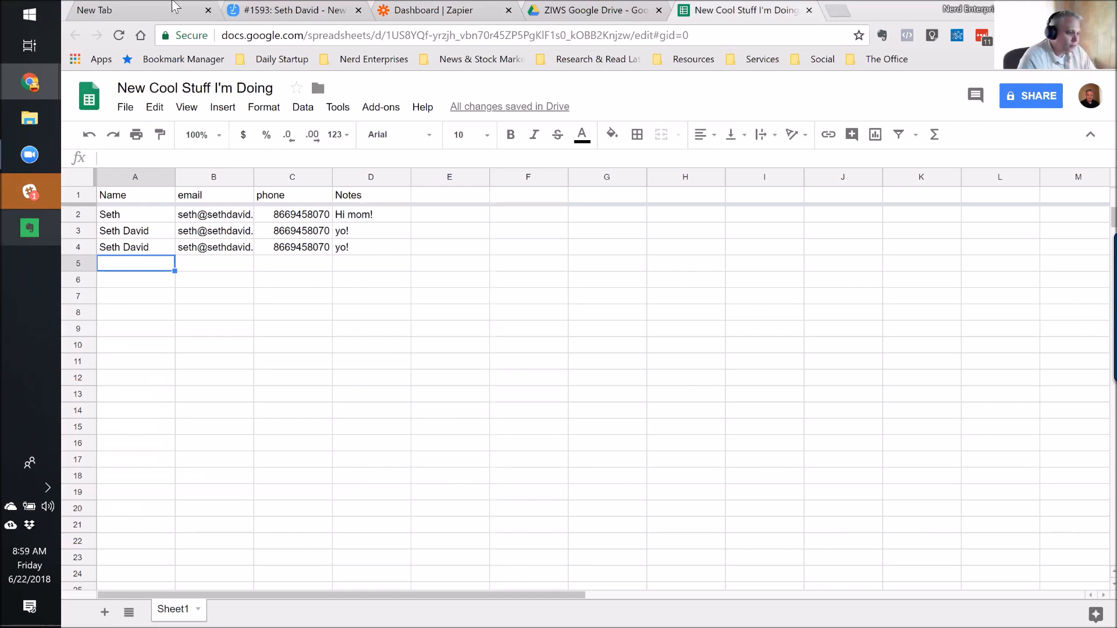
left_click(463, 11)
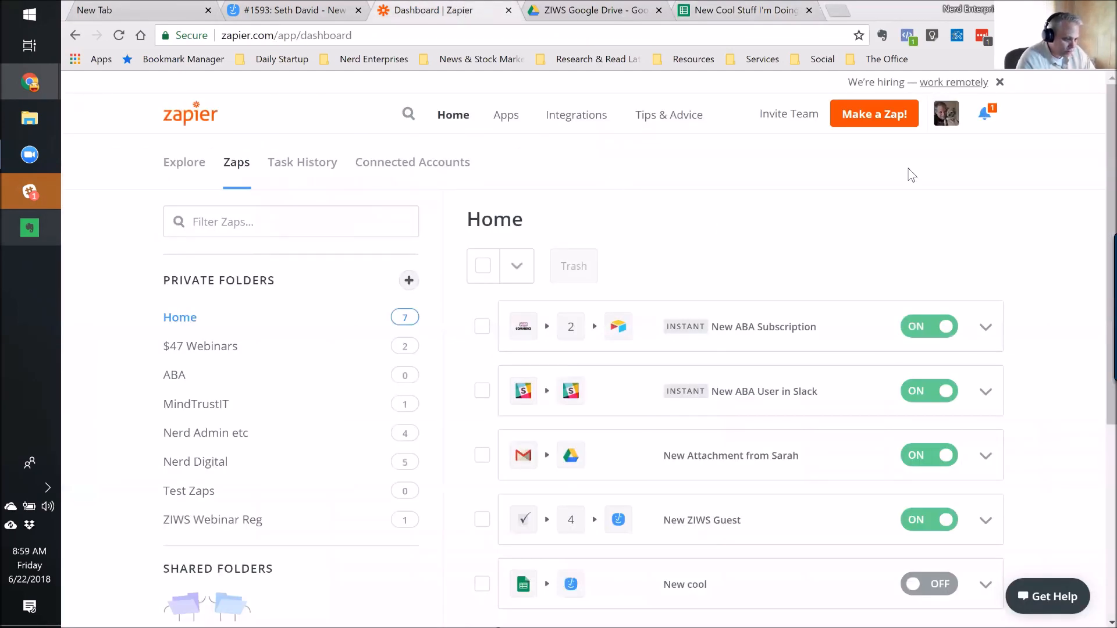
Open the Nerd Digital folder of Airtable-to-Buffer zaps, then open a new browser tab.
scroll(199, 361, "down", 1)
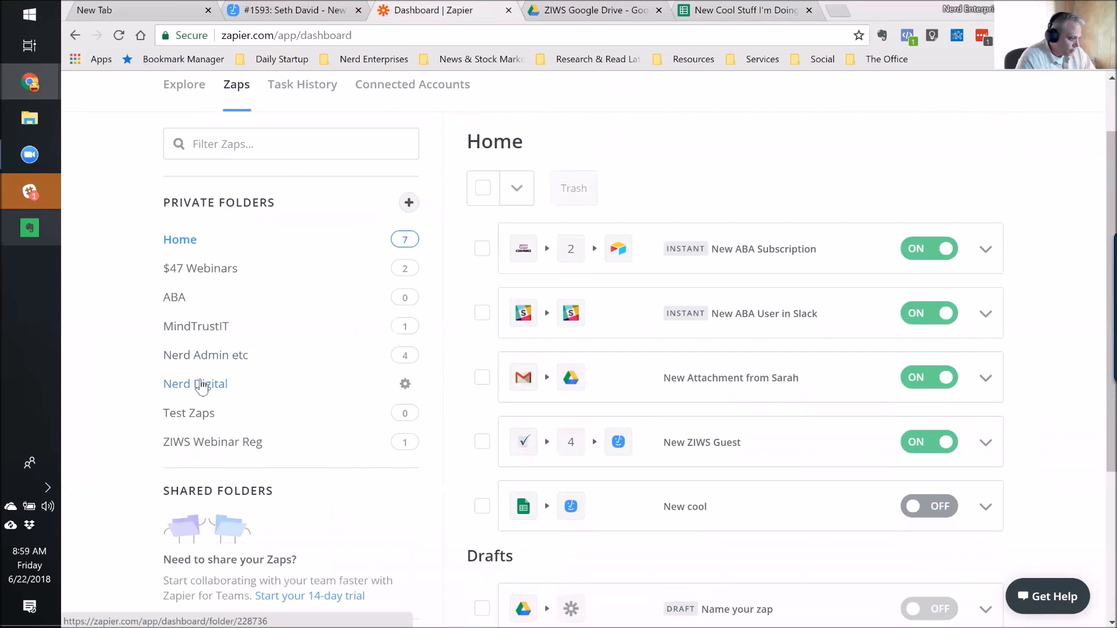
left_click(201, 384)
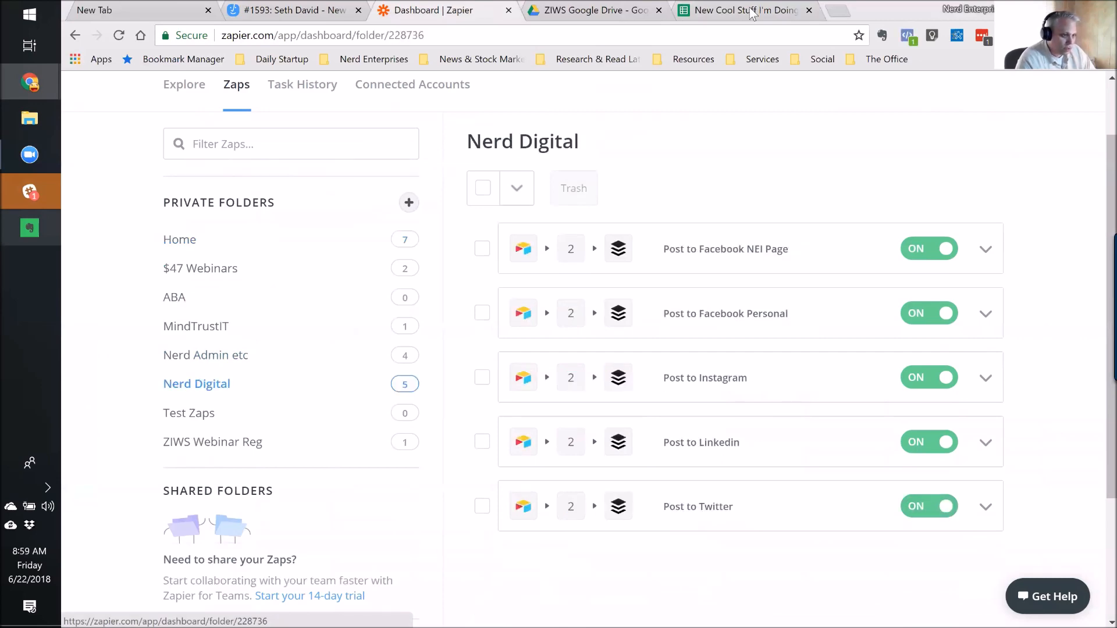
left_click(838, 11)
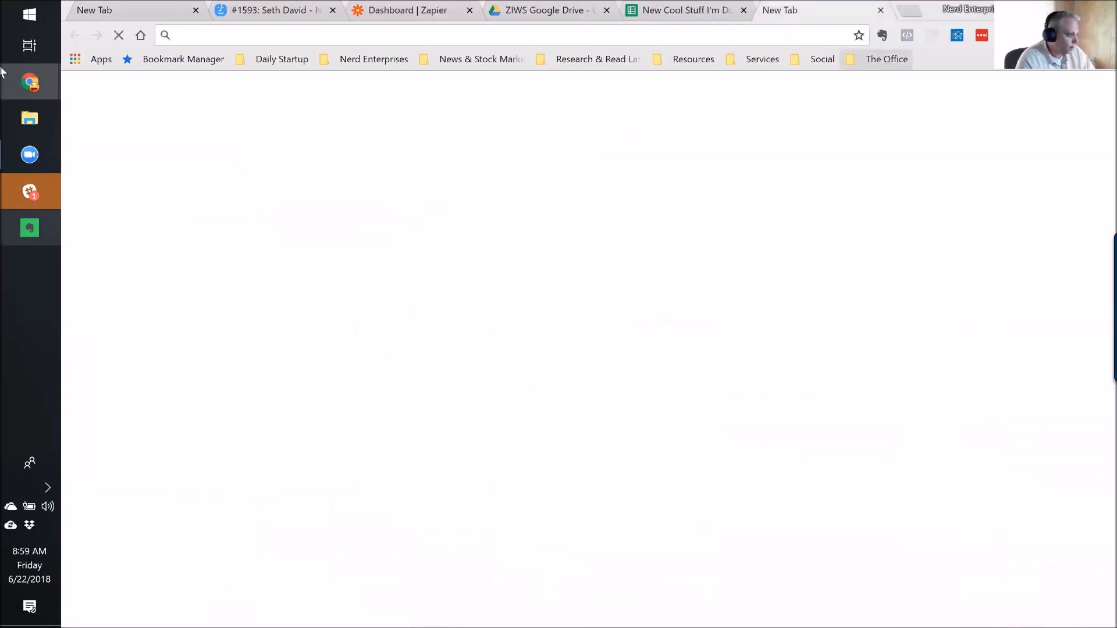
mouse_move(7, 92)
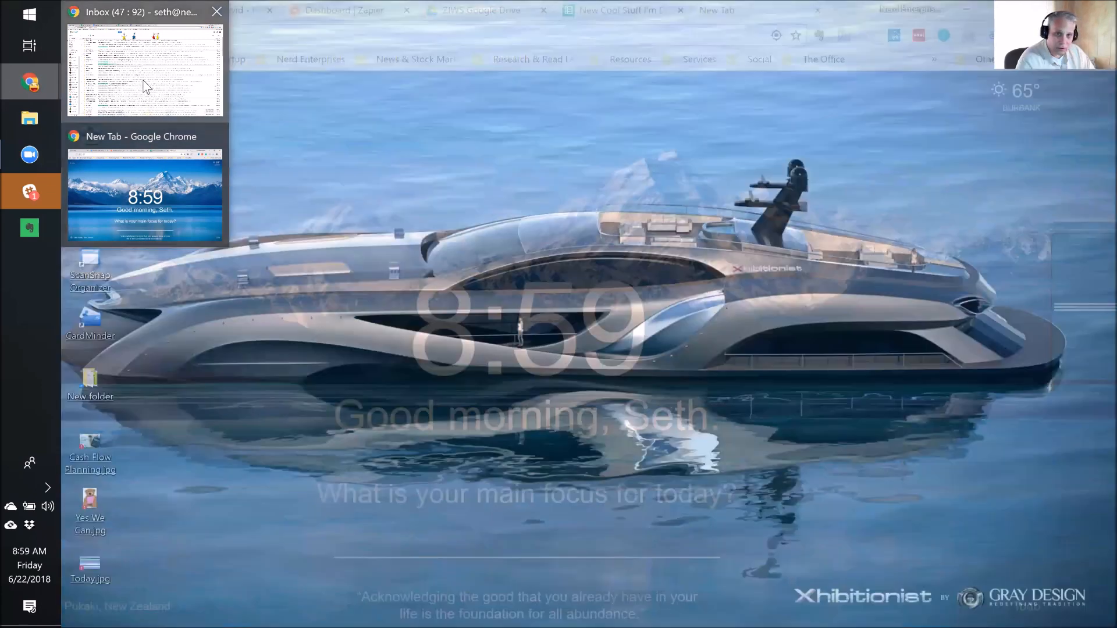
left_click(151, 174)
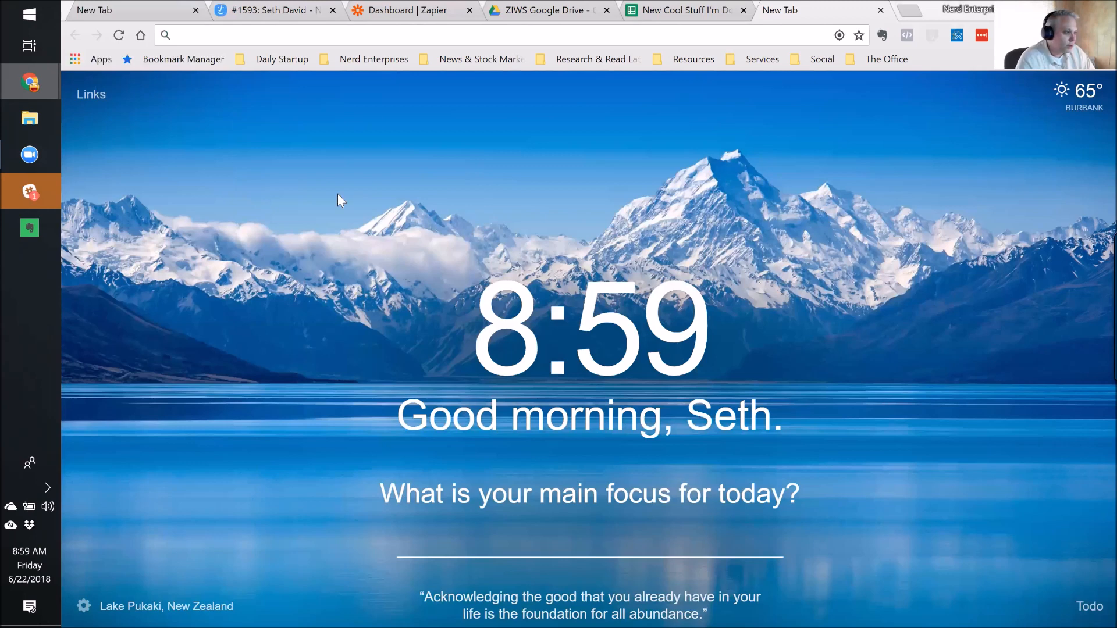
Bring the content calendar tab into this window, check some Headline cells, then go to Social Schedule.
left_click_drag(640, 10, 809, 10)
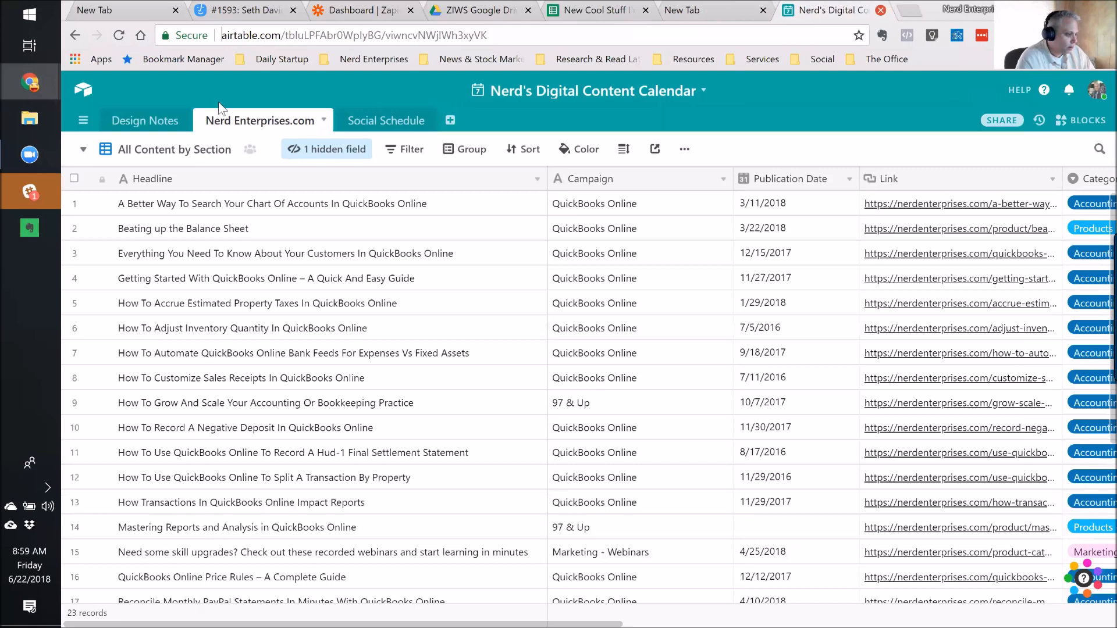
left_click(415, 210)
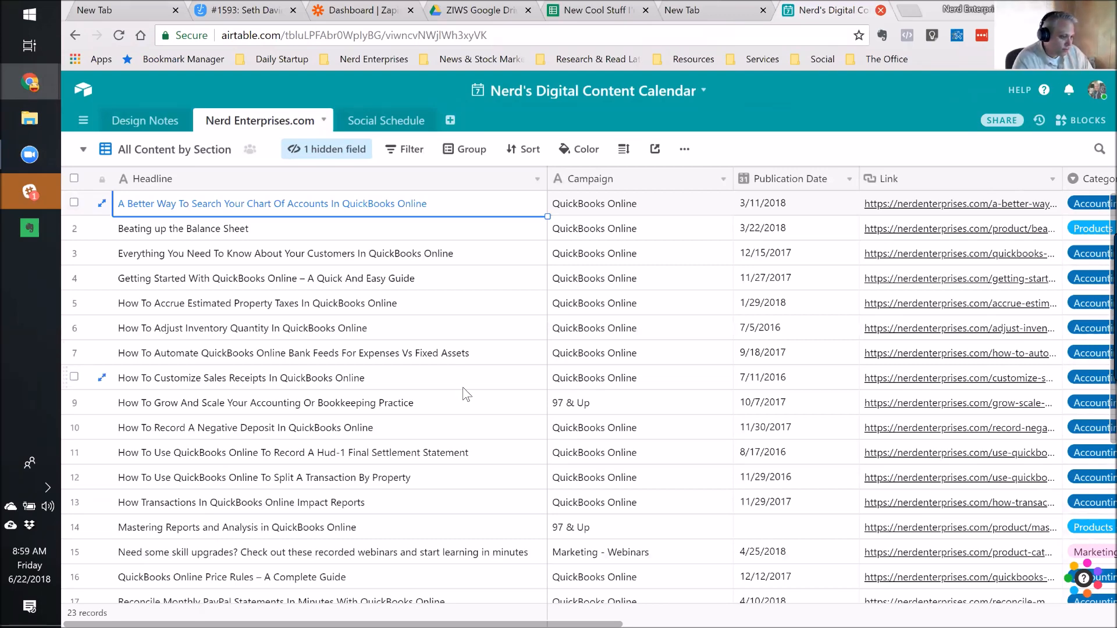
left_click(417, 407)
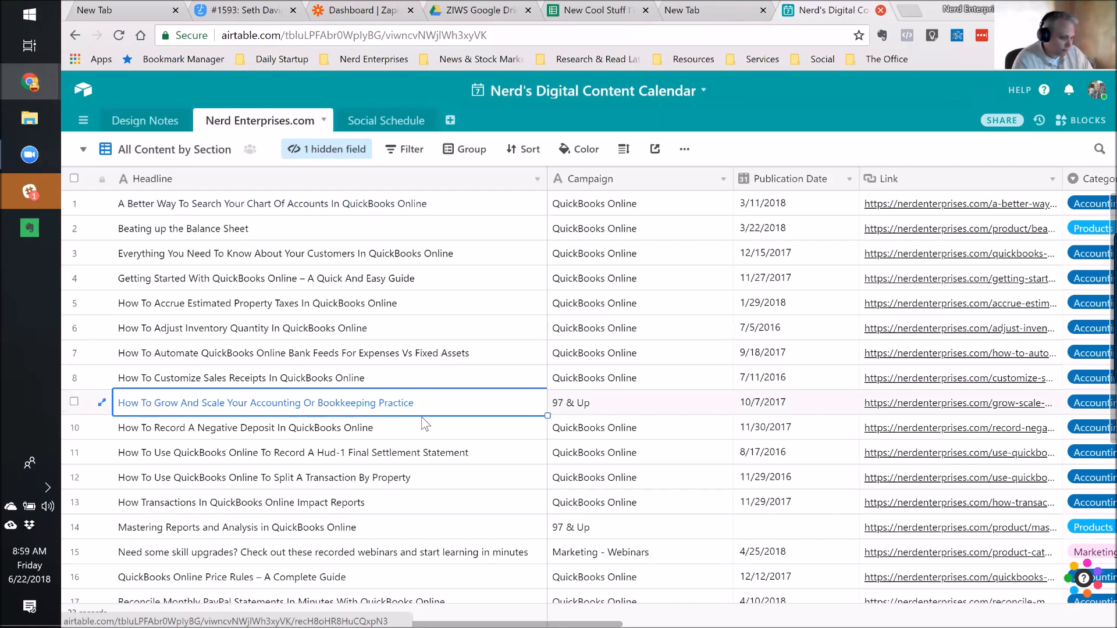
left_click(416, 433)
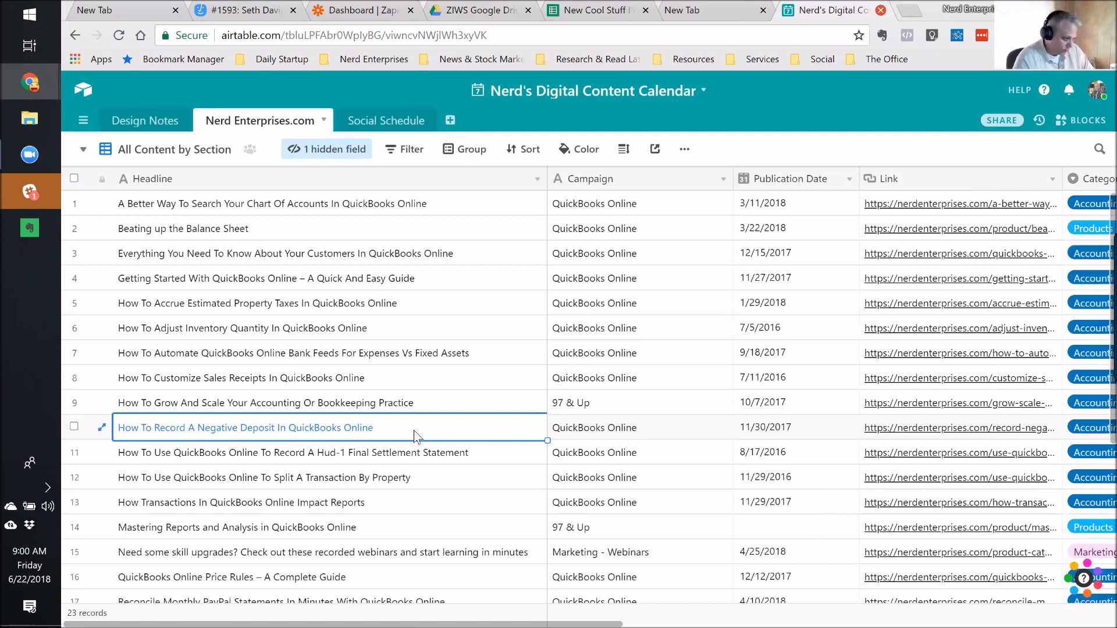
scroll(417, 436, "down", 3)
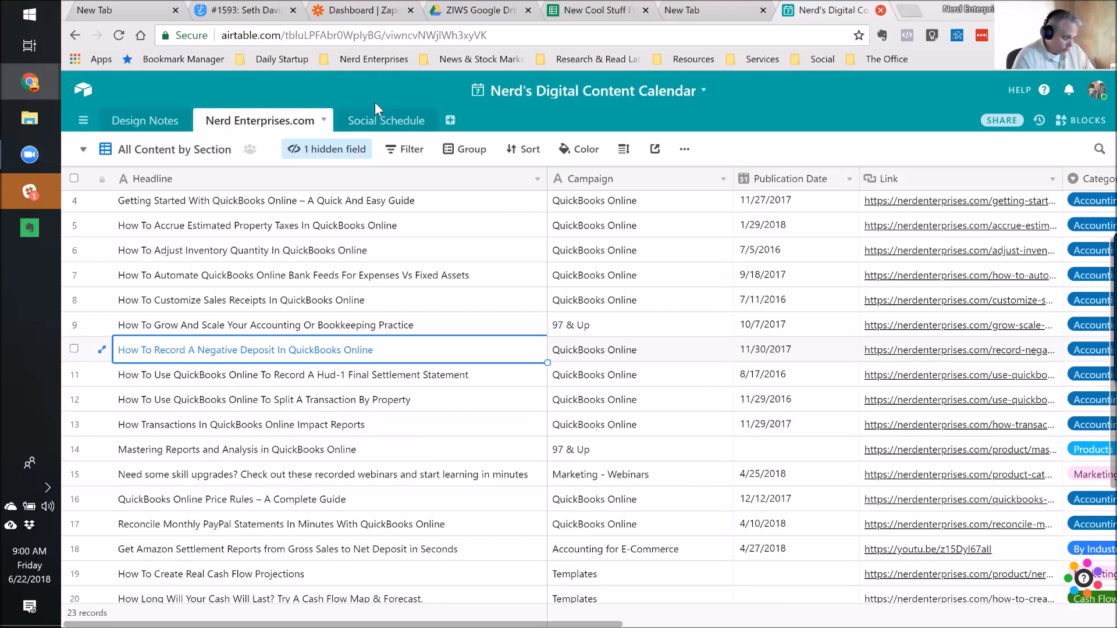
left_click(377, 122)
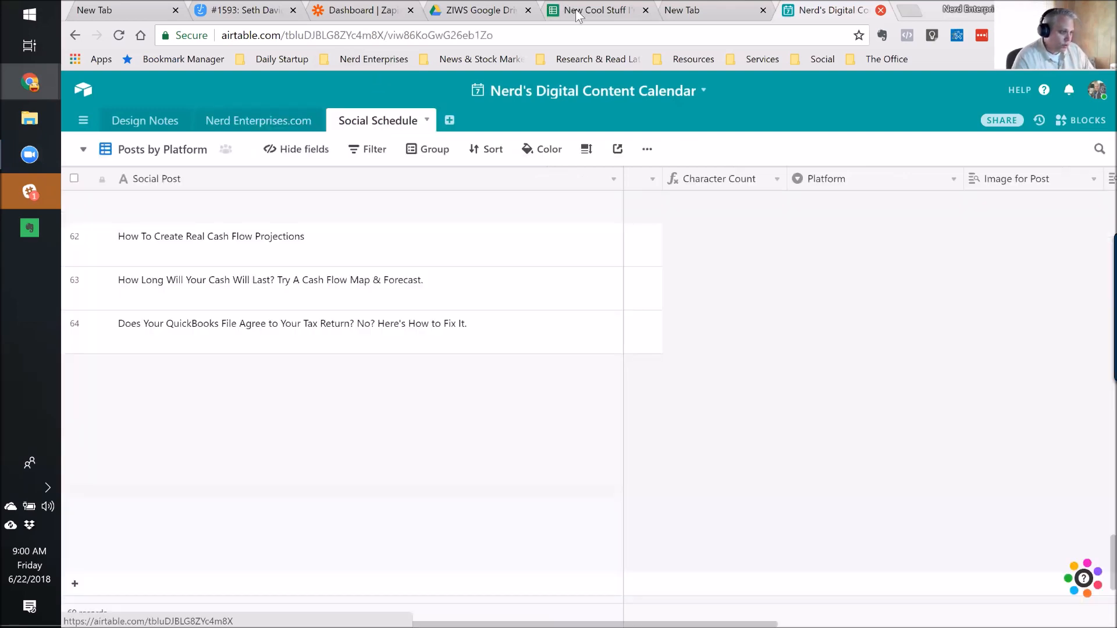
Locate the last post record, row 69, in the Social Schedule table.
left_click(594, 10)
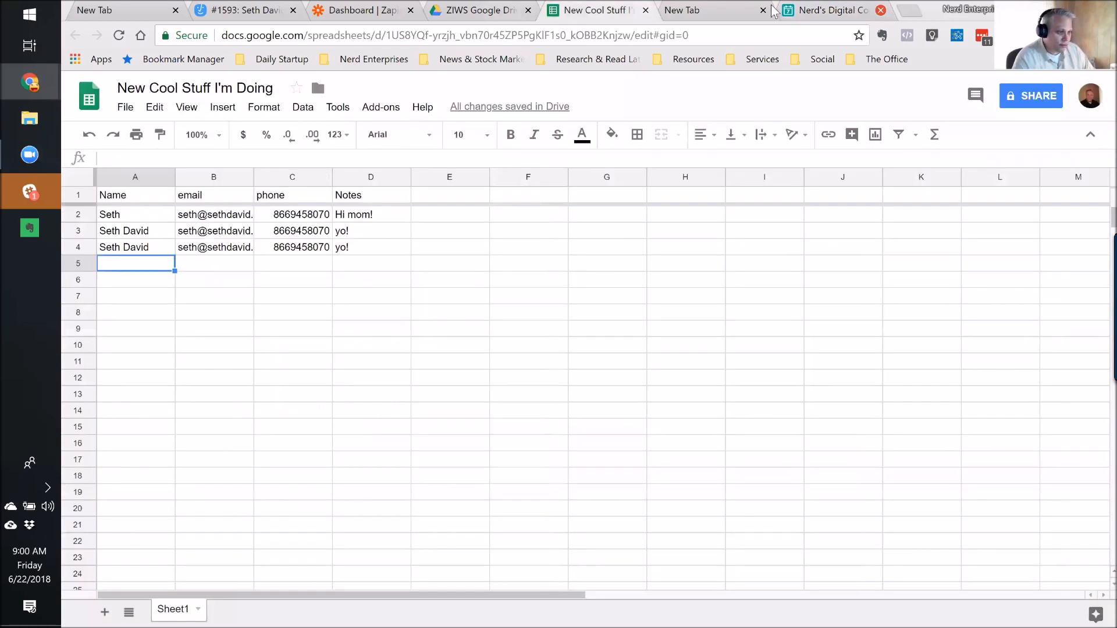
left_click(823, 13)
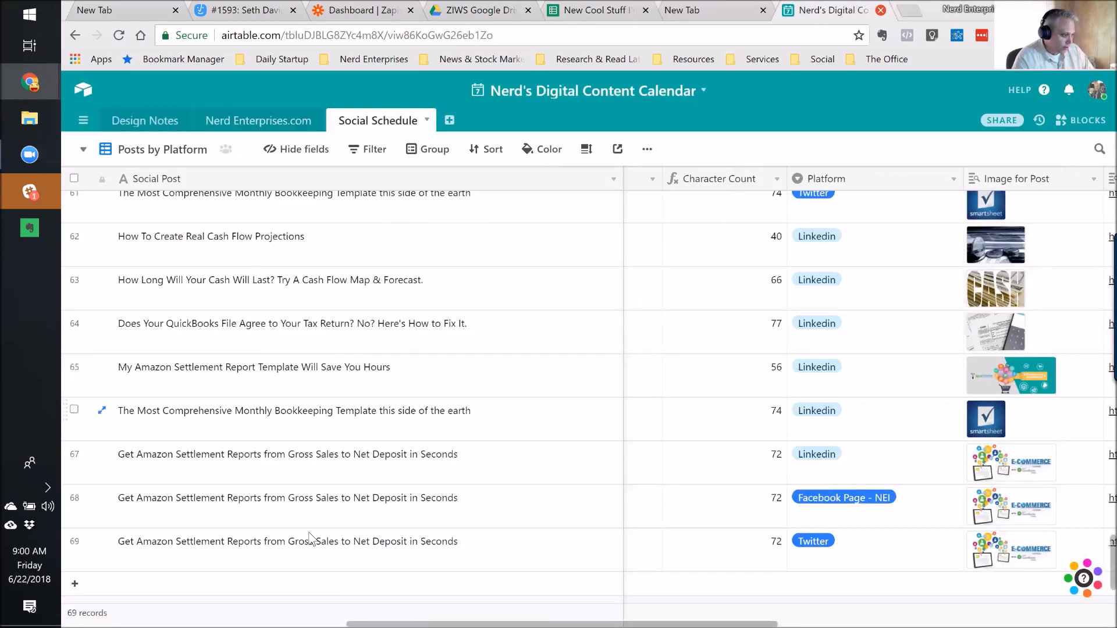
left_click(378, 549)
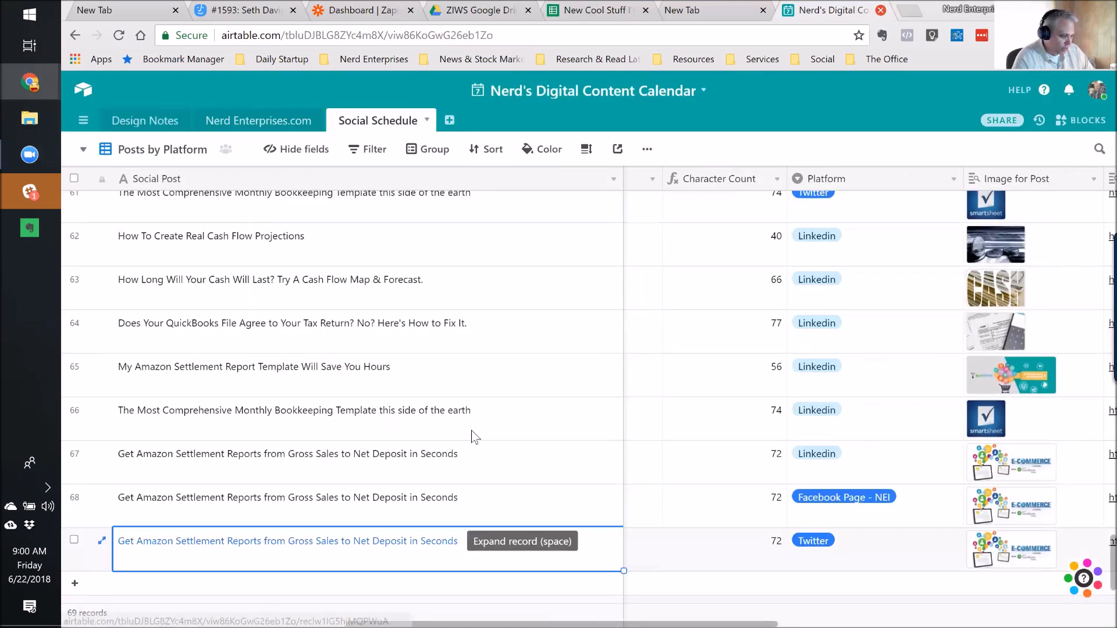
scroll(476, 421, "down", 2)
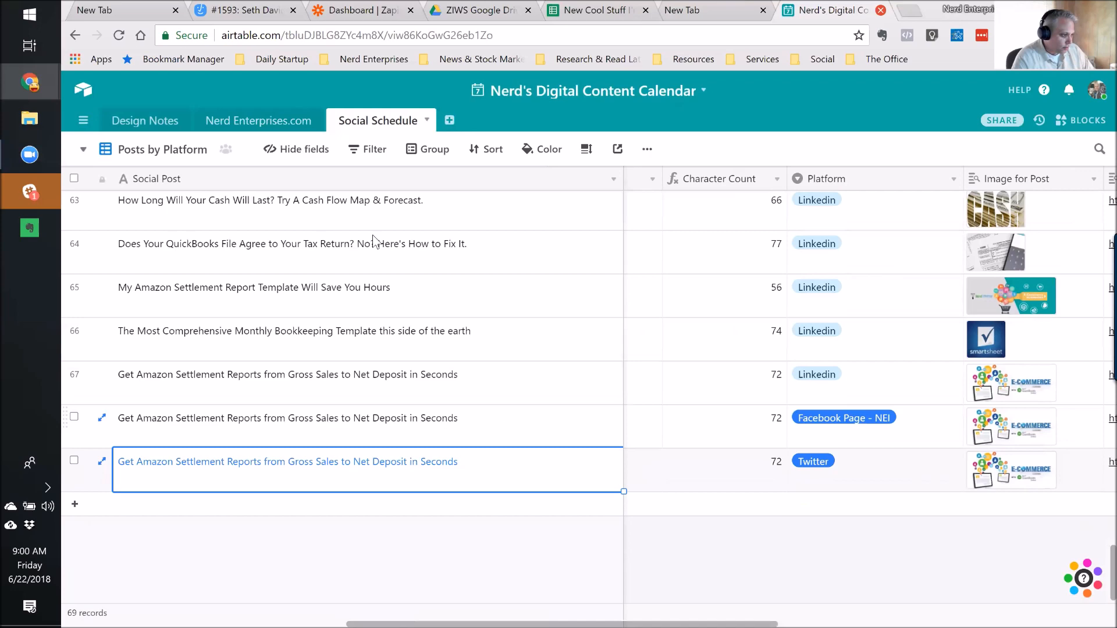
left_click(280, 124)
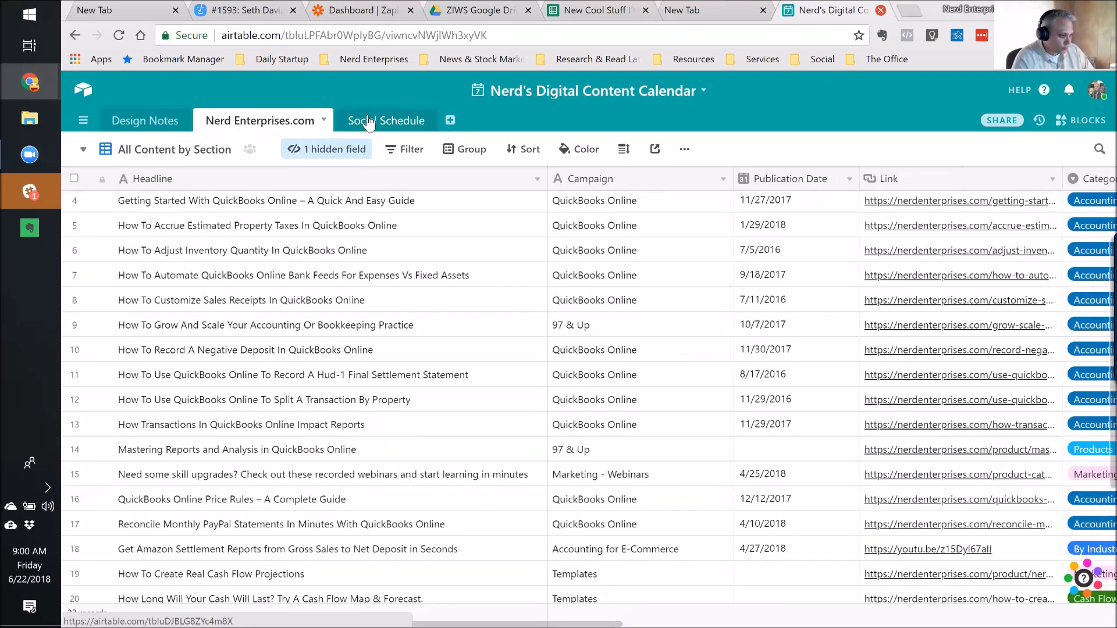
left_click(367, 121)
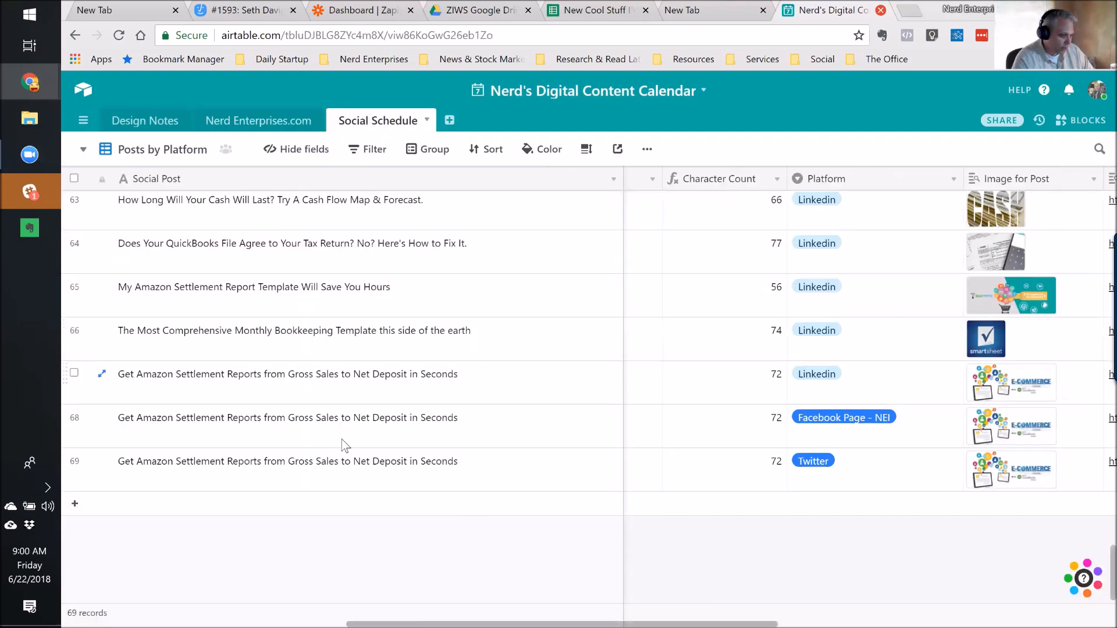
Review row 69's Post Type, Image, Character Count and Twitter platform, then return to Zapier's zaps.
left_click(343, 478)
key("Right")
key("Right")
key("Right")
key("Left")
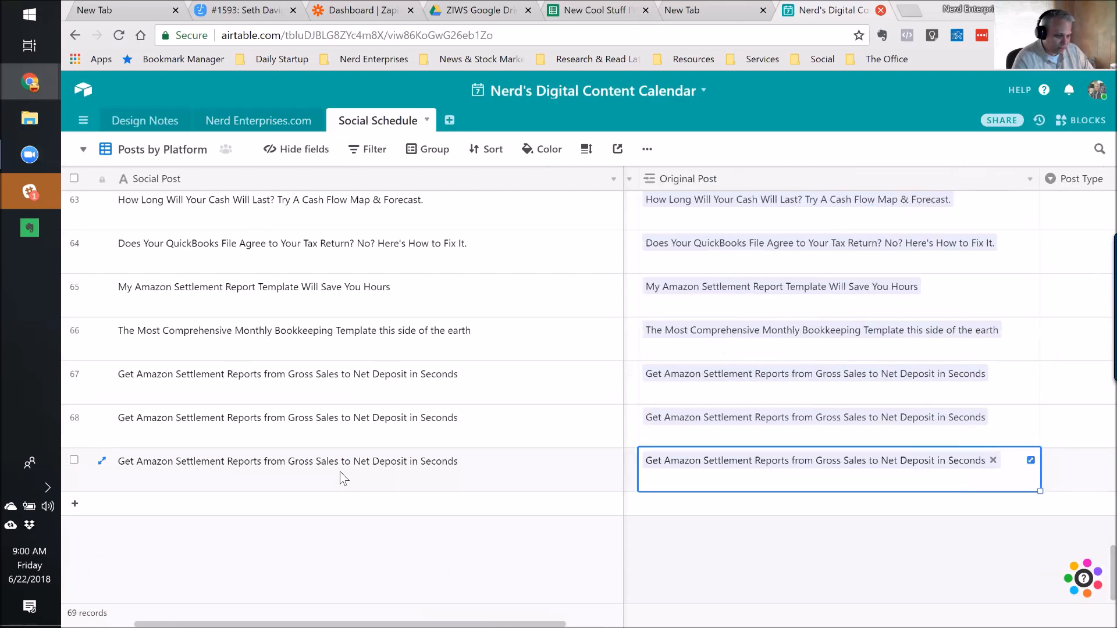
key("Right")
key("Right")
key("Right")
key("Right")
key("Right")
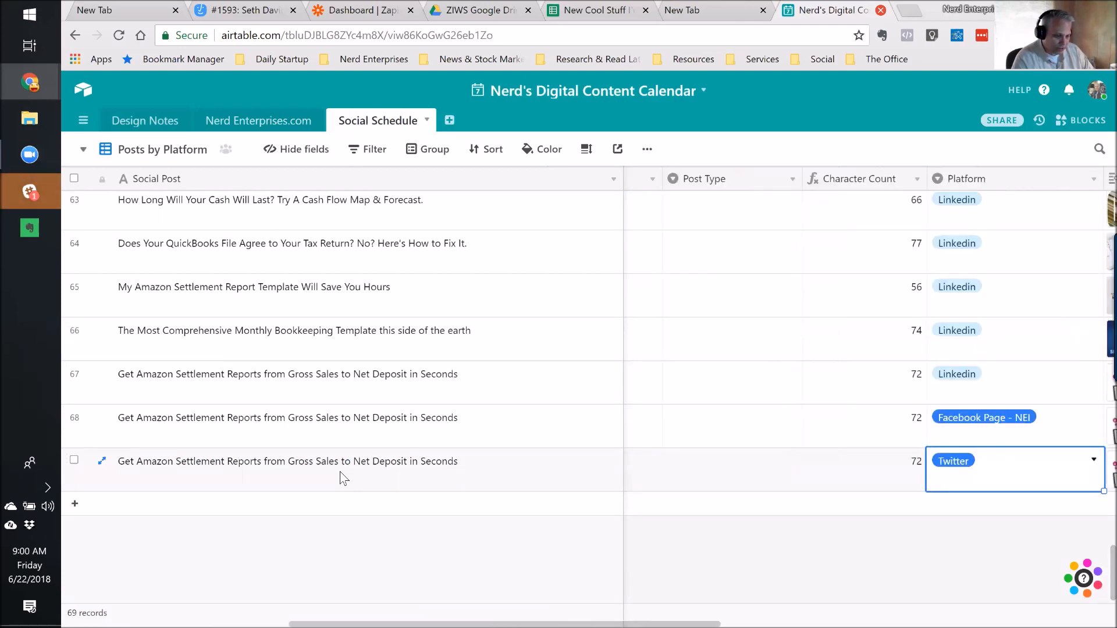
key("Left")
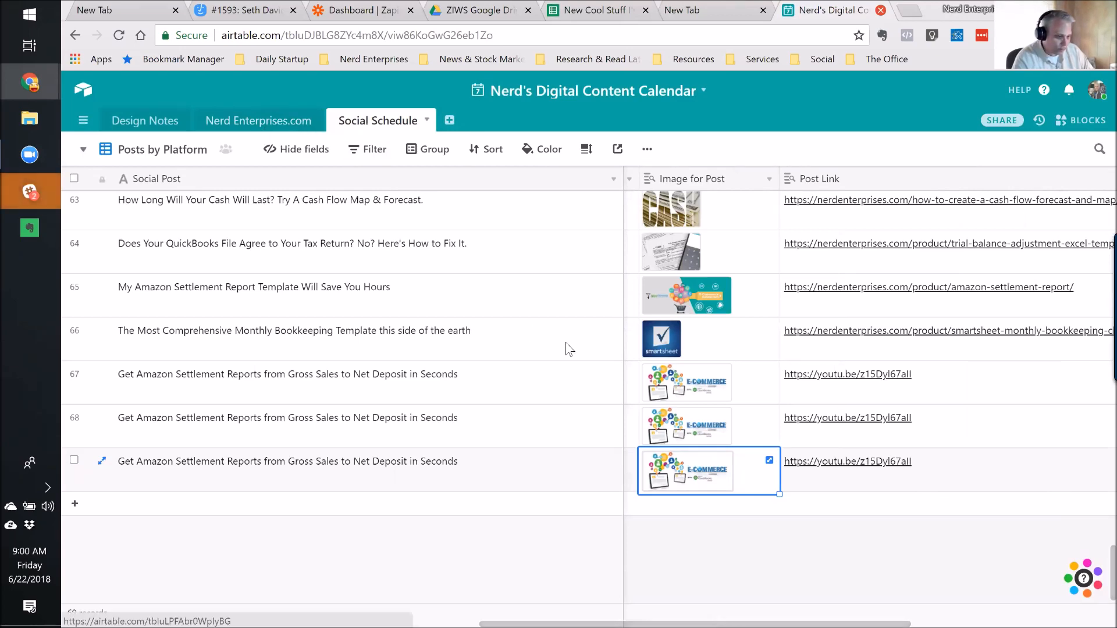
key("Left")
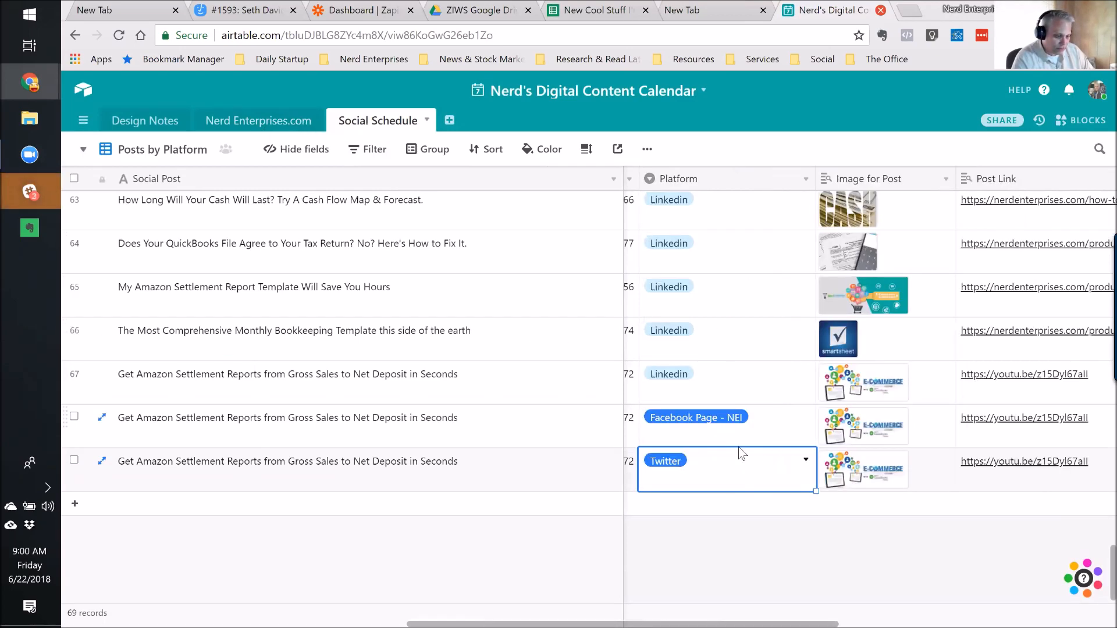
key("Left")
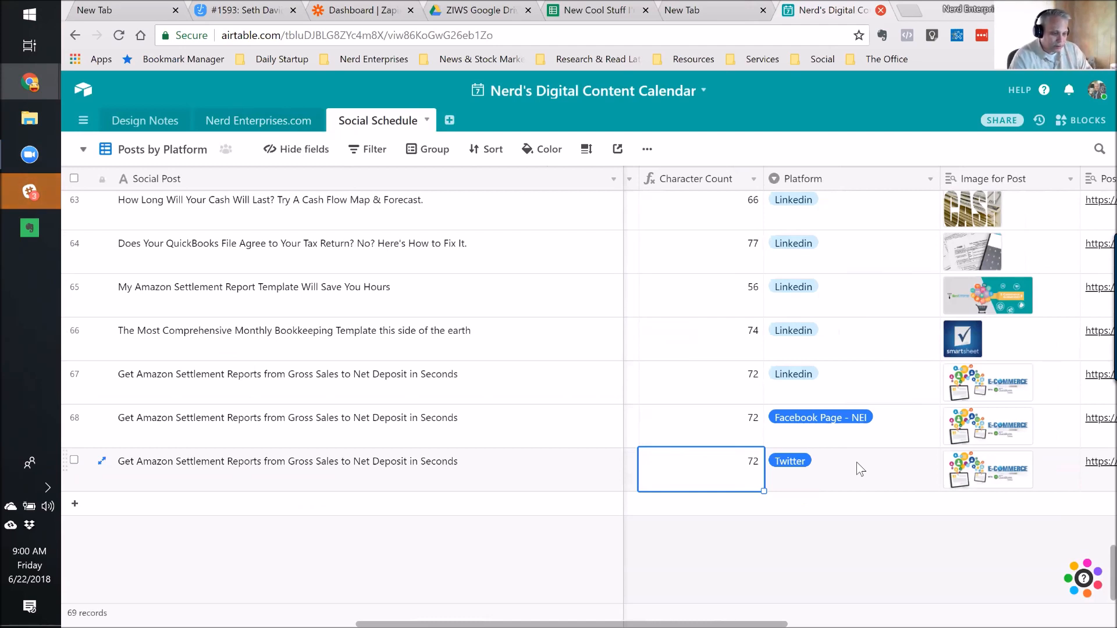
left_click(818, 464)
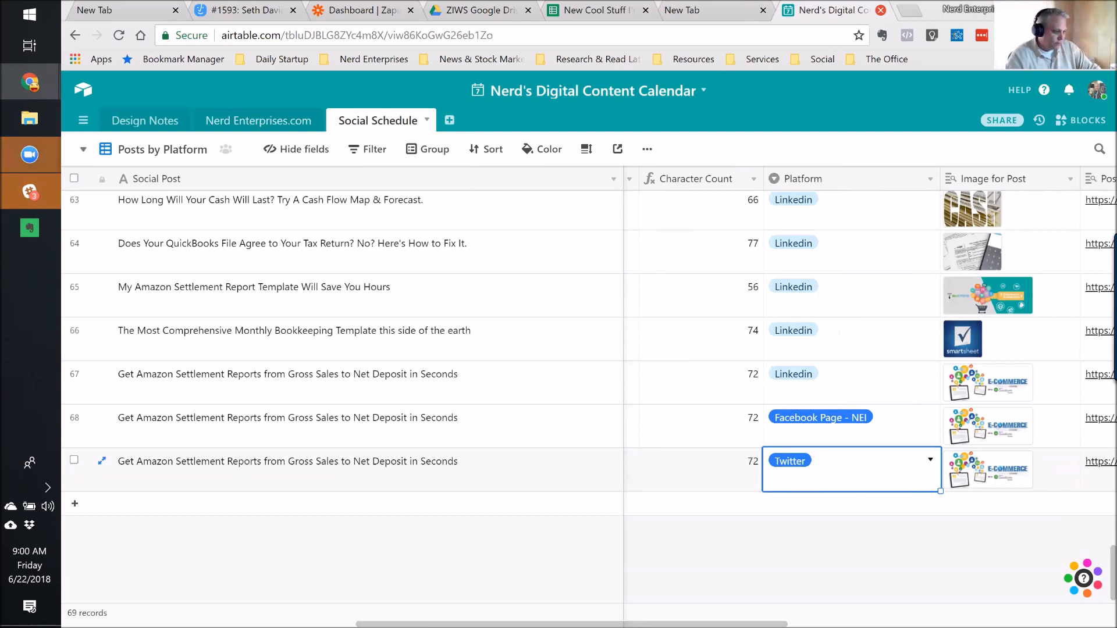
left_click(239, 481)
scroll(239, 481, "left", 5)
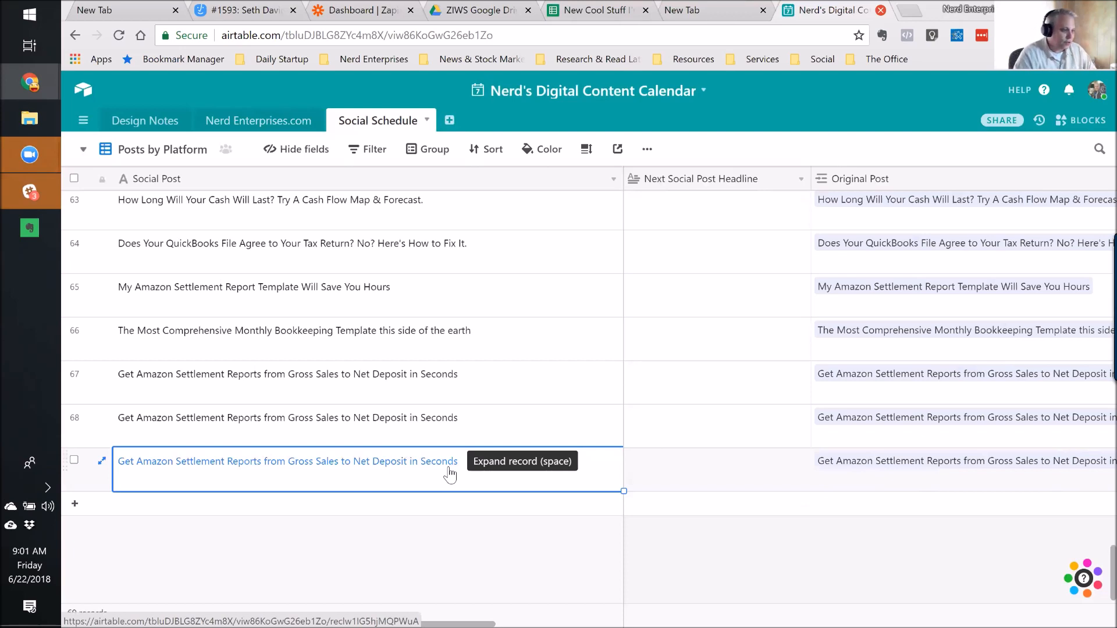
left_click(334, 13)
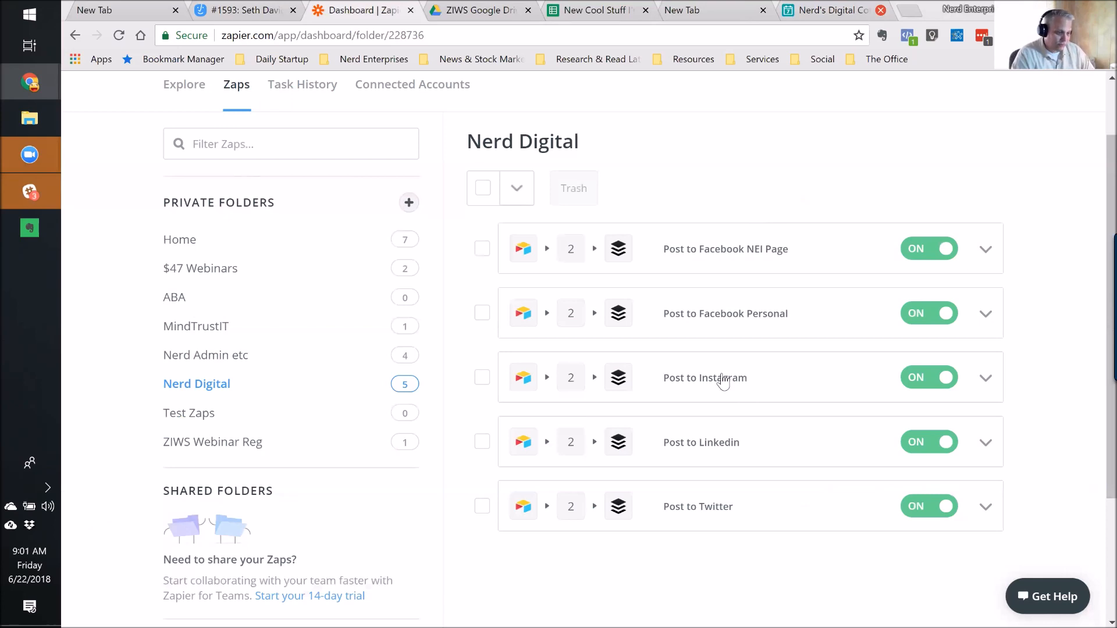
Open the Post to Twitter zap's Delay For template to check its 15 Minutes wait.
left_click(985, 507)
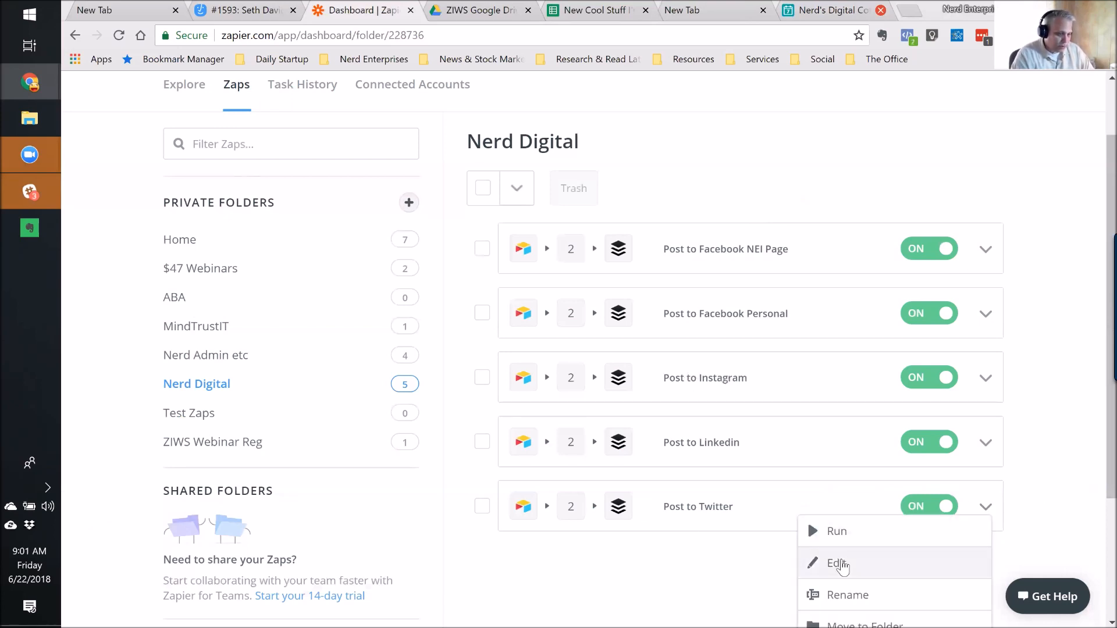
left_click(842, 564)
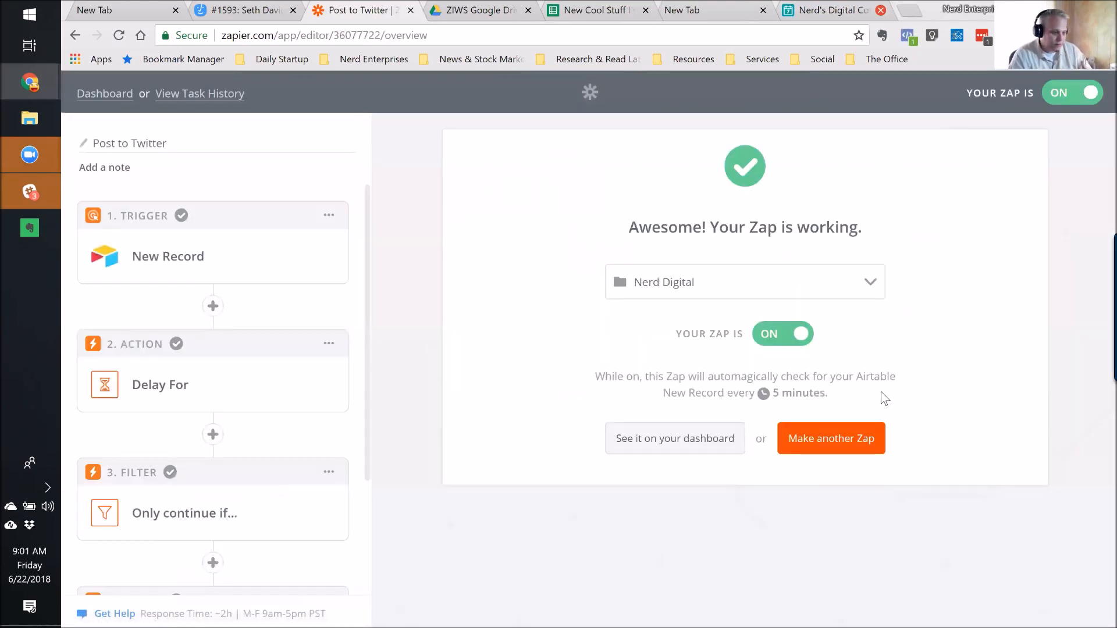
left_click(164, 391)
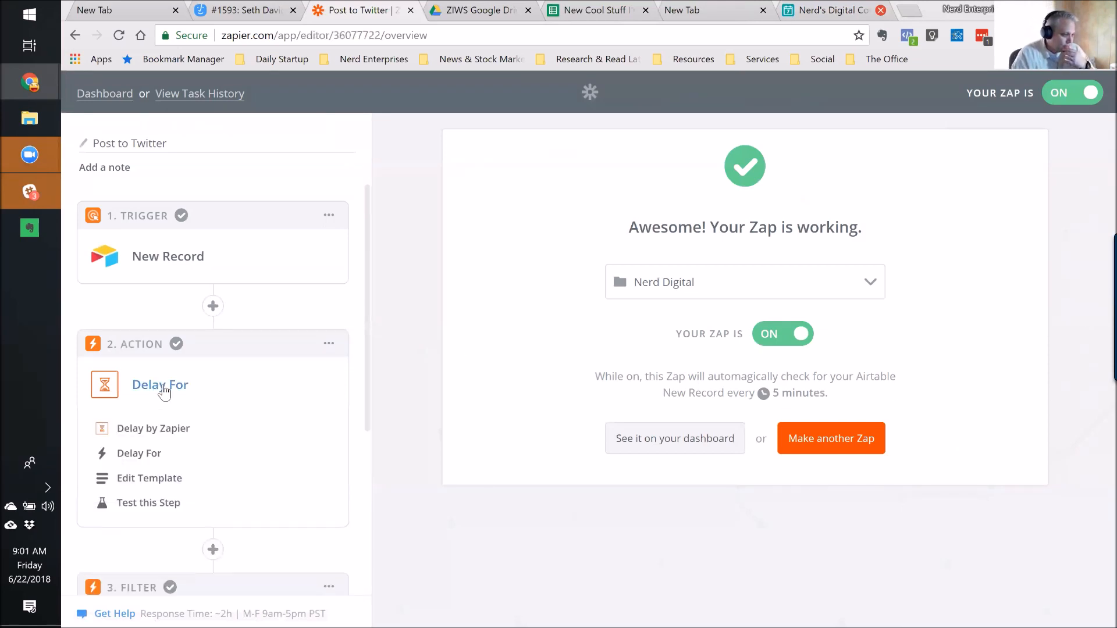
left_click(139, 453)
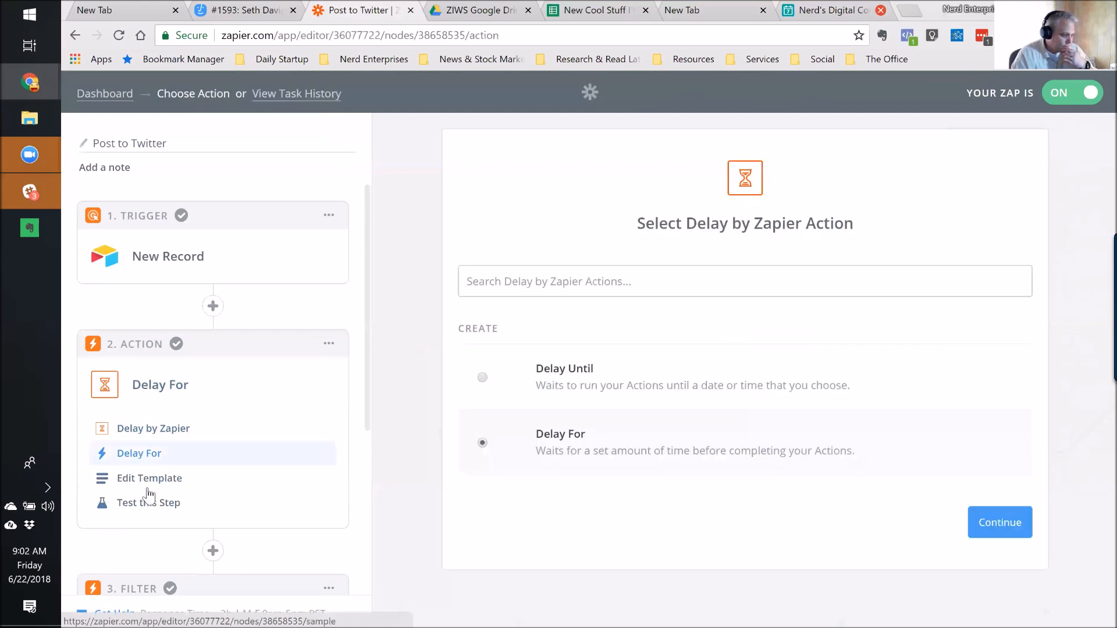
left_click(144, 486)
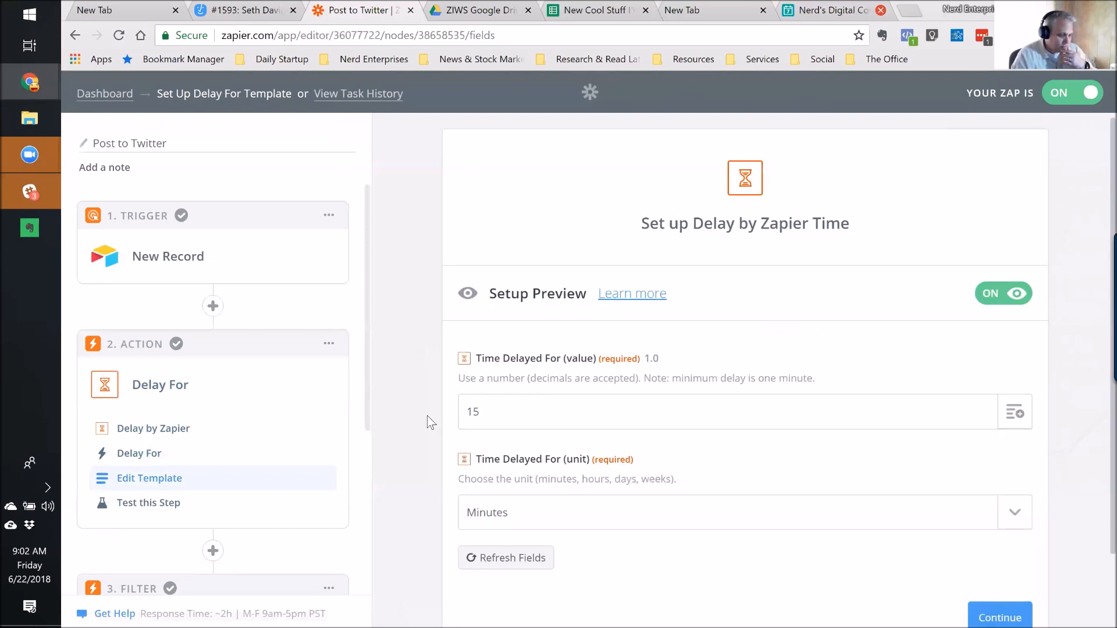
scroll(433, 378, "down", 2)
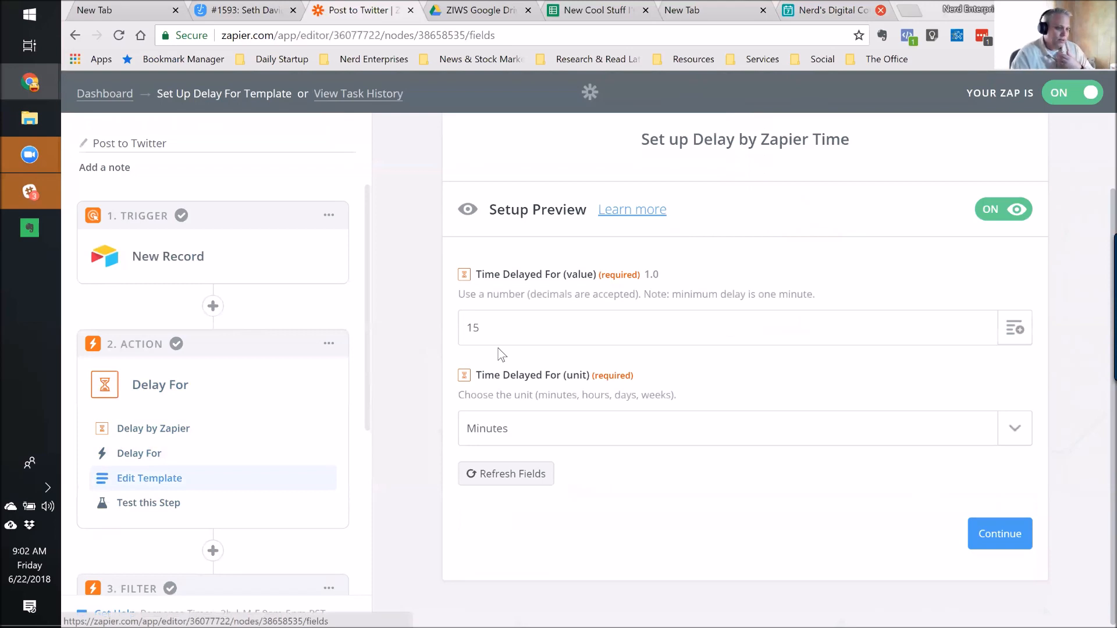
Back in Airtable, review row 69's headline, Social Post, Original Post and Post Type fields.
left_click(845, 17)
key("Tab")
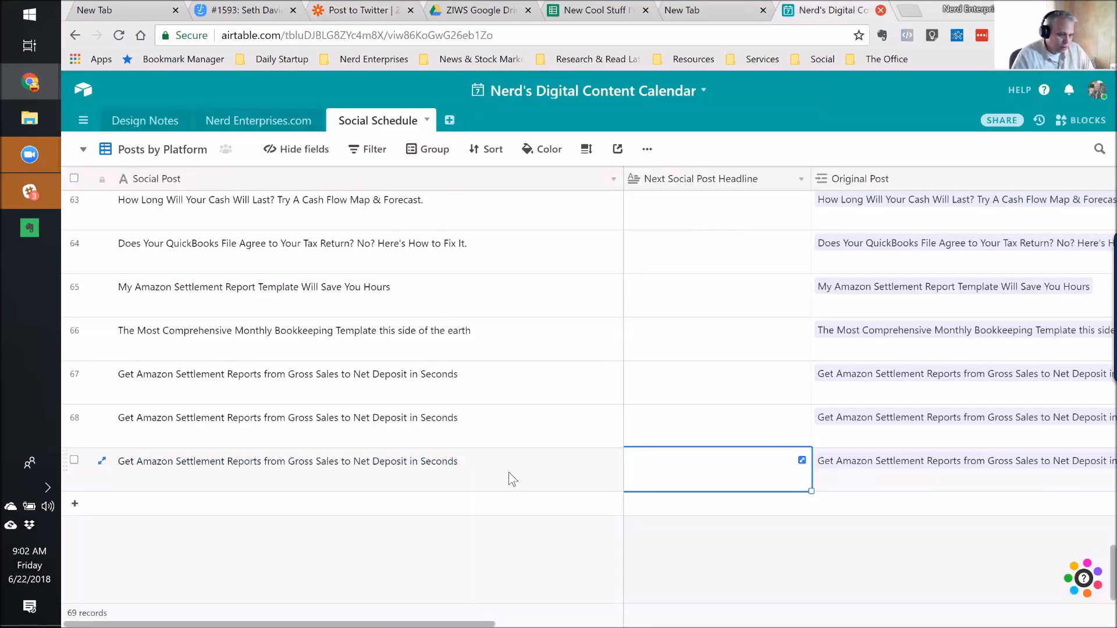
key("Tab")
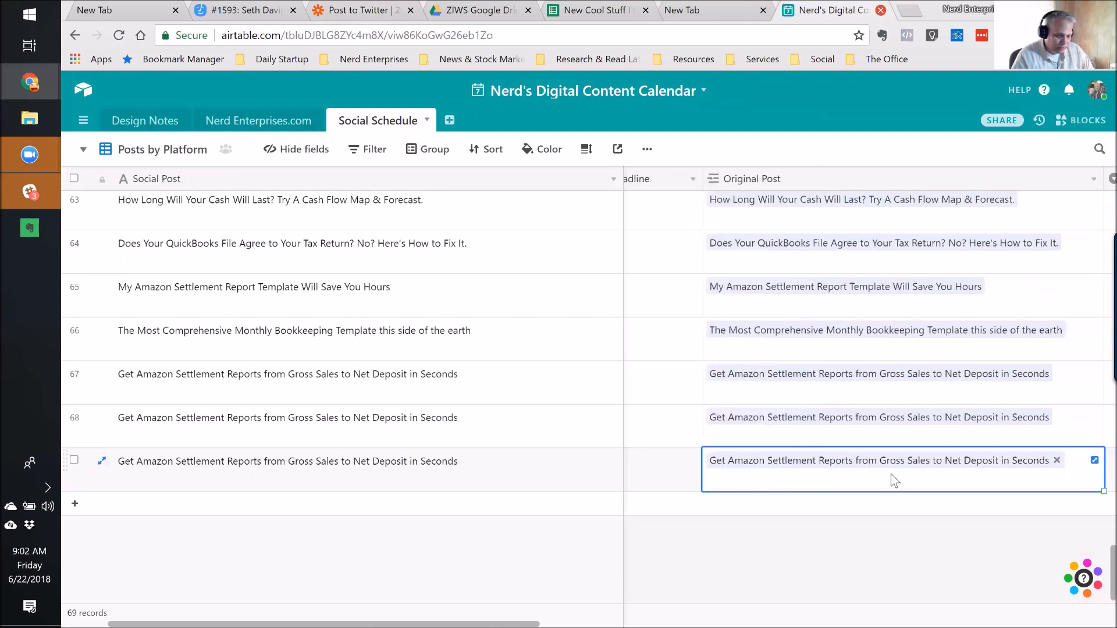
key("Tab")
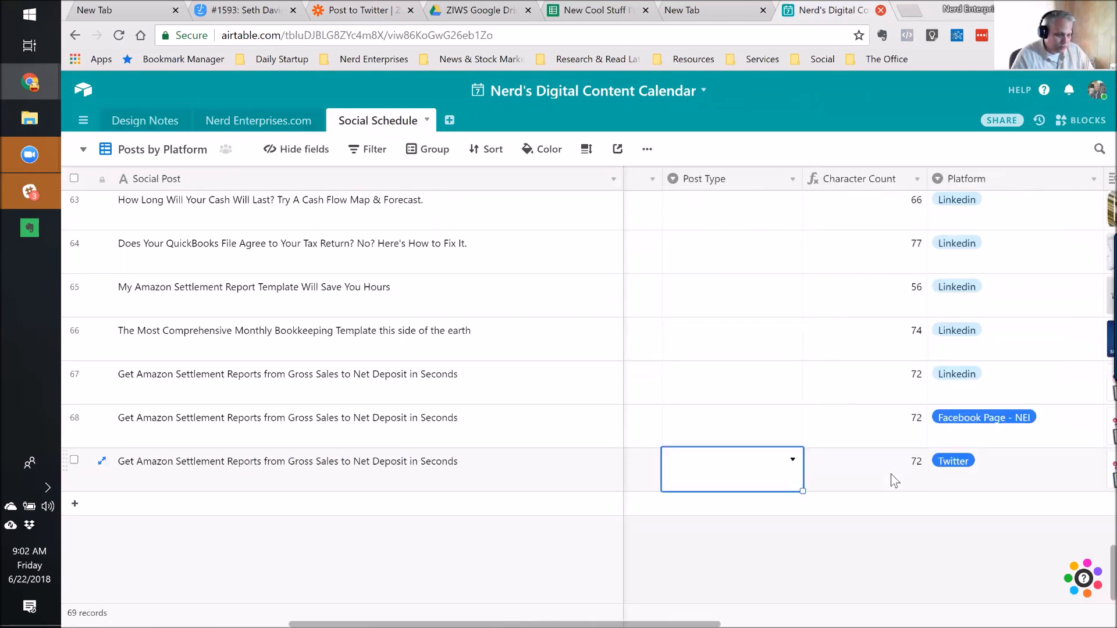
key("shift+Tab")
key("shift+Tab")
key("shift+Tab")
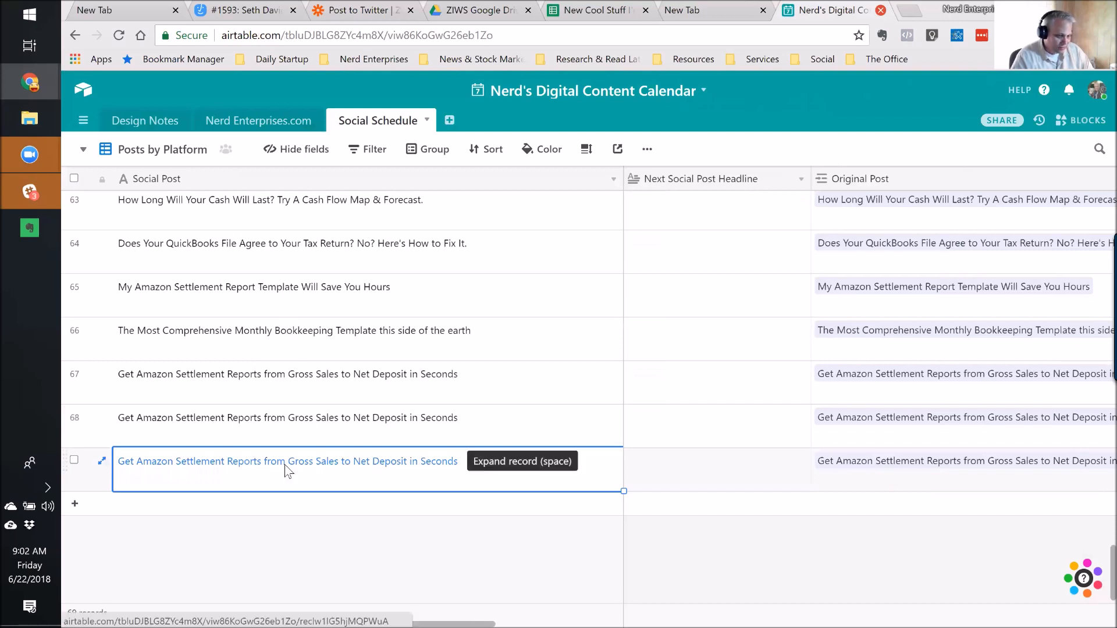
key("Tab")
key("Tab")
key("Tab")
key("Tab")
key("Tab")
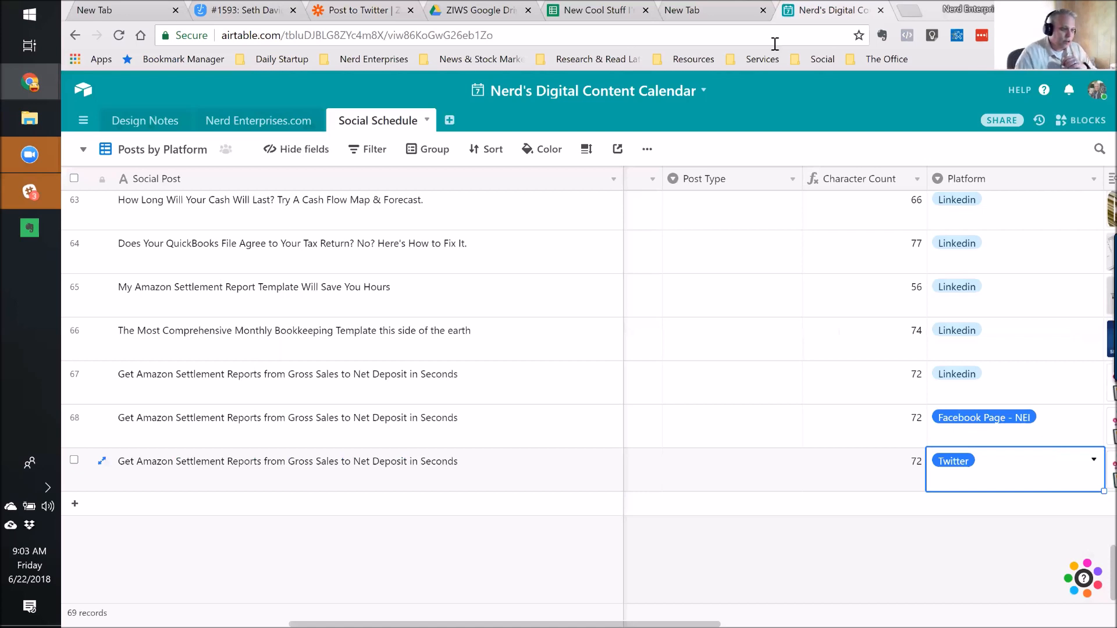
Check row 65's Amazon Settlement Report post for its Post Link and Image for Post.
left_click(587, 11)
left_click_drag(672, 15, 719, 14)
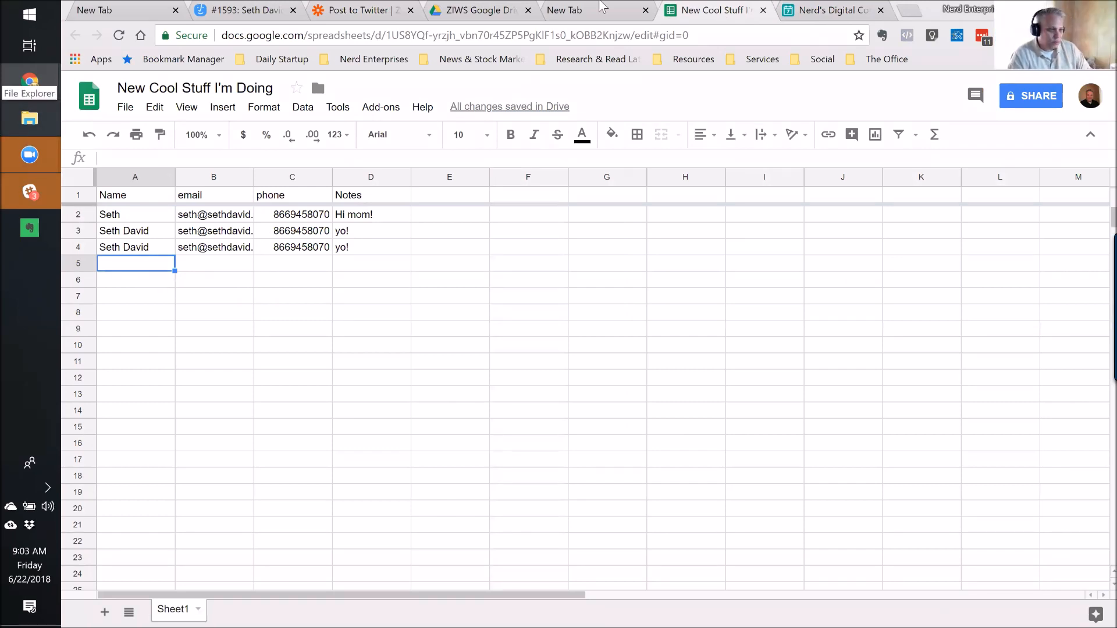
left_click(826, 10)
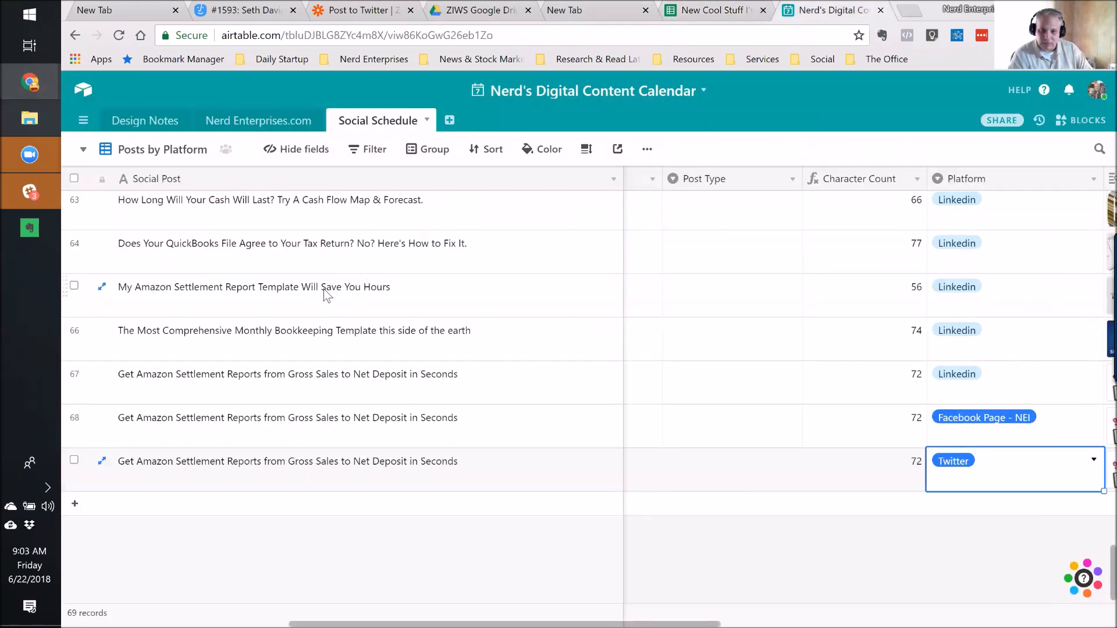
left_click(344, 307)
key("Right")
key("Right")
key("Right")
key("Right")
key("Right")
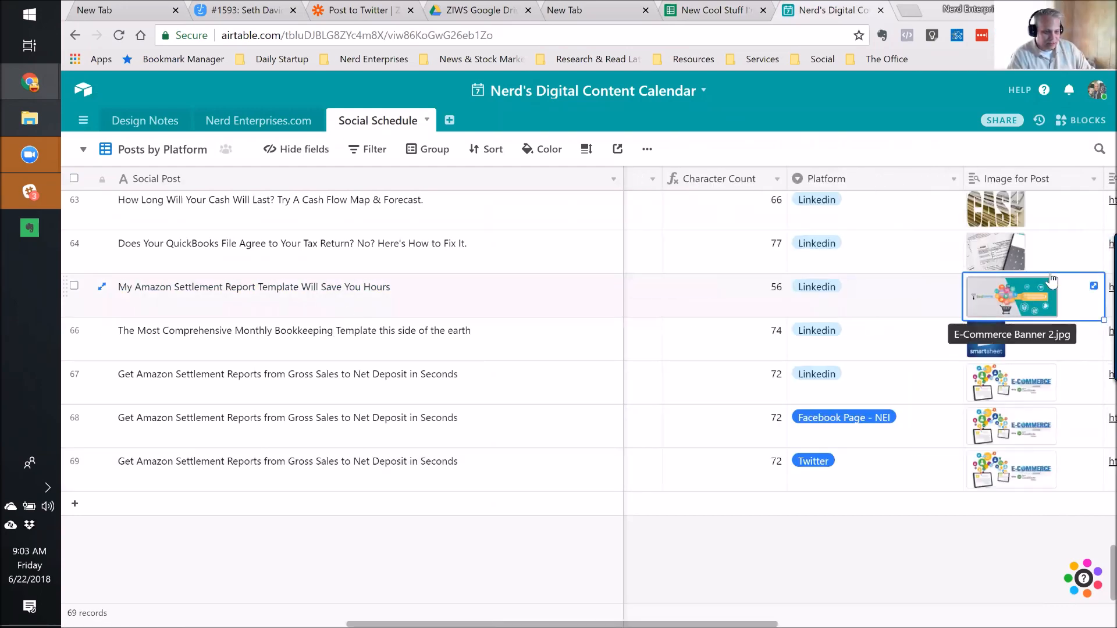
key("Right")
key("Left")
key("Left")
key("Right")
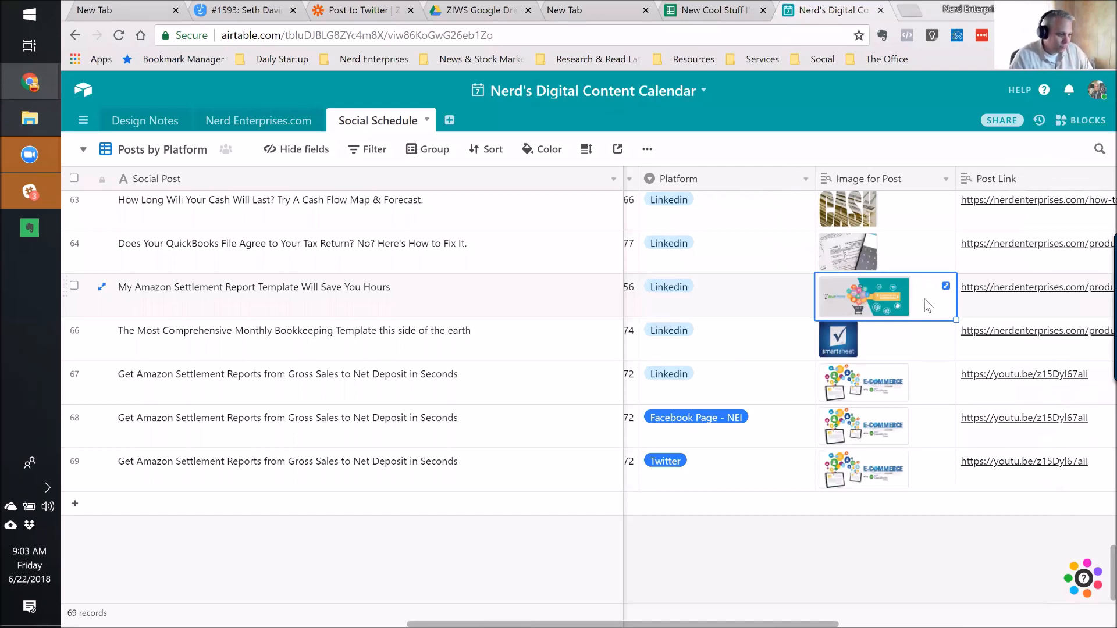
left_click(467, 485)
Add a new record and link the Getting Started With QuickBooks Online guide as its Original Post.
scroll(467, 484, "left", 5)
left_click(417, 503)
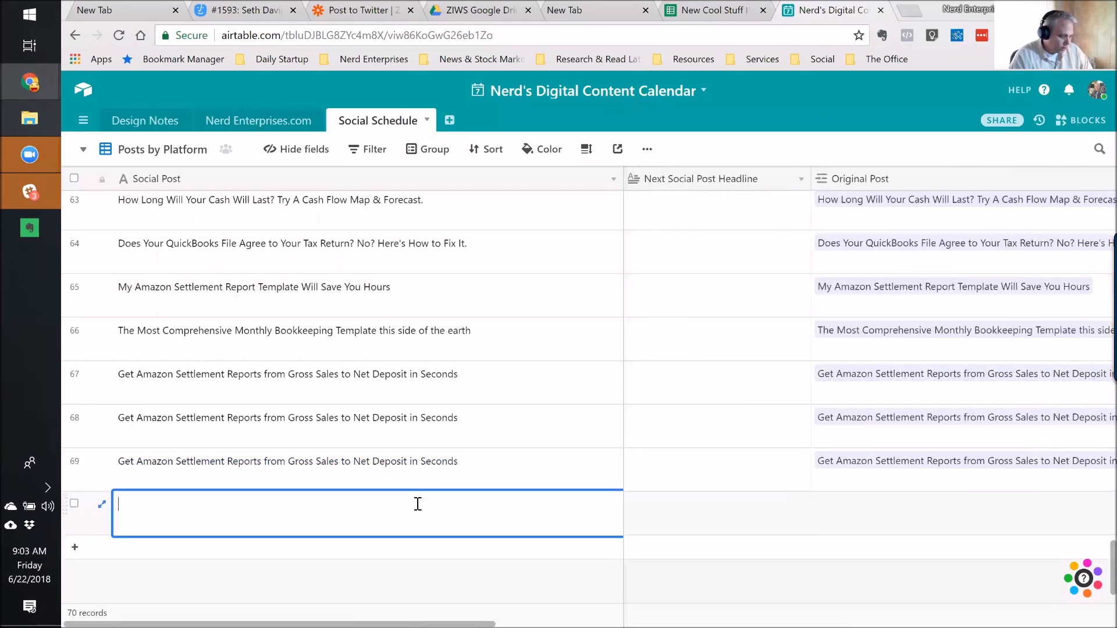
key("Right")
key("Right")
key("Right")
key("Left")
key("Left")
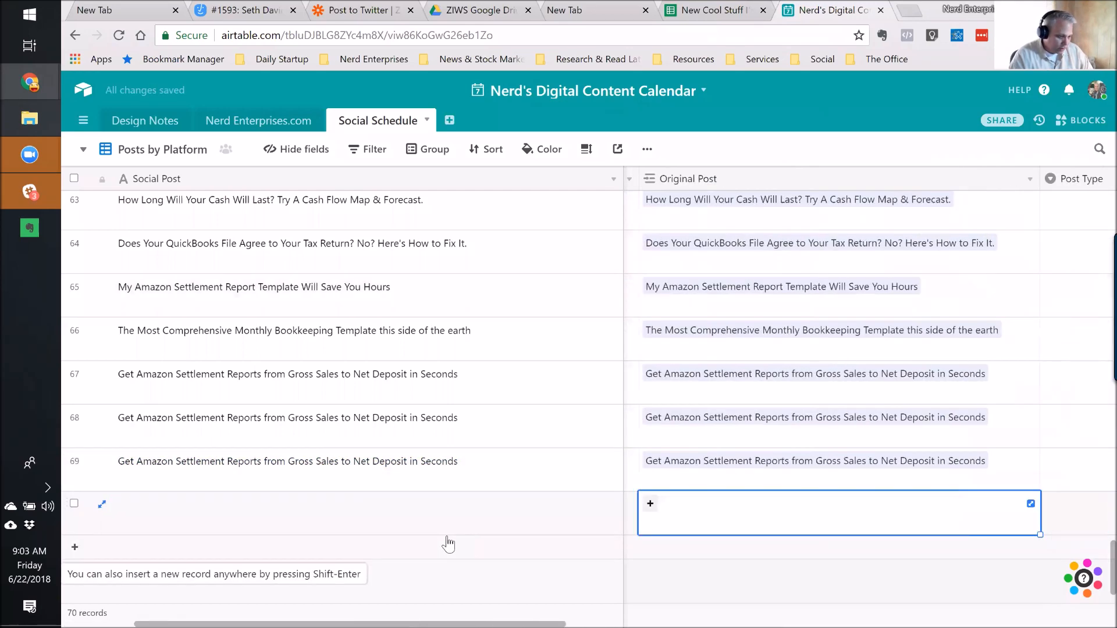
key("Right")
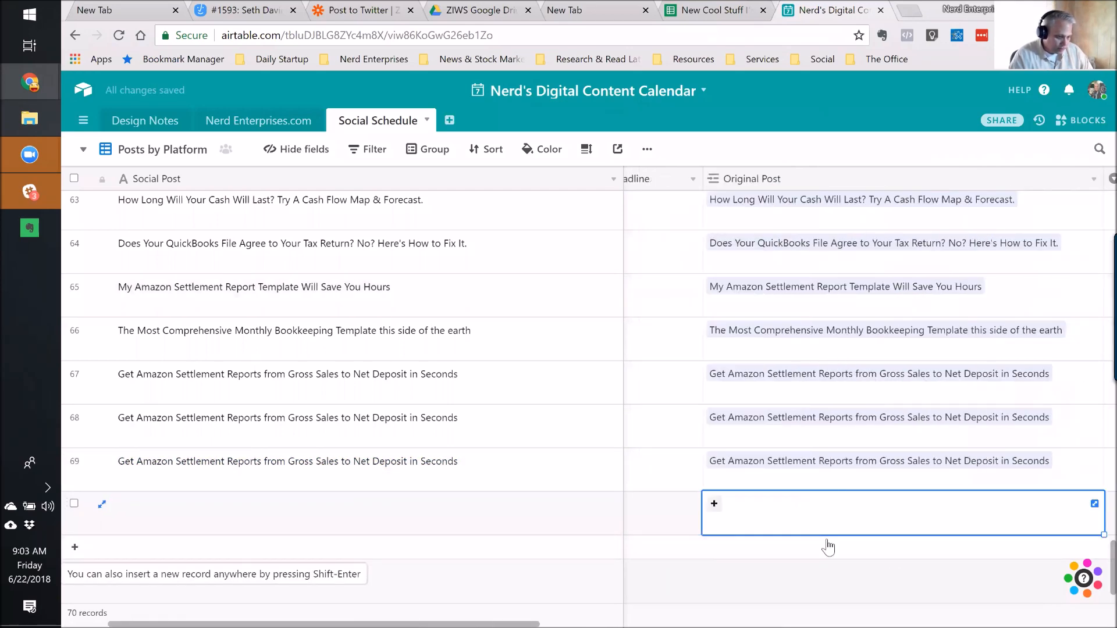
left_click(715, 504)
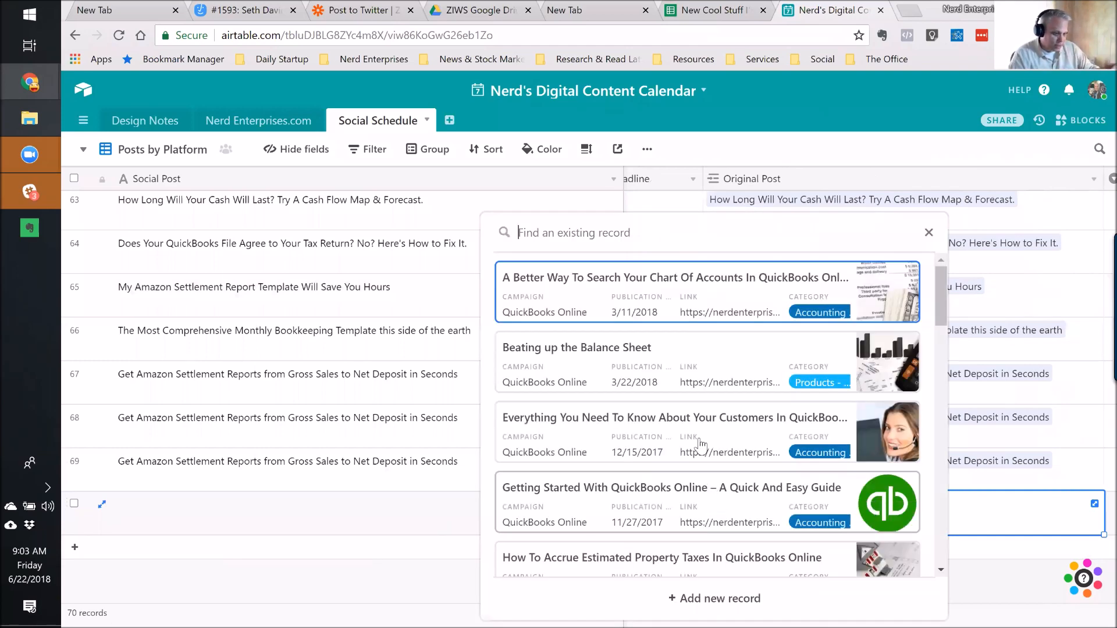
scroll(687, 448, "down", 2)
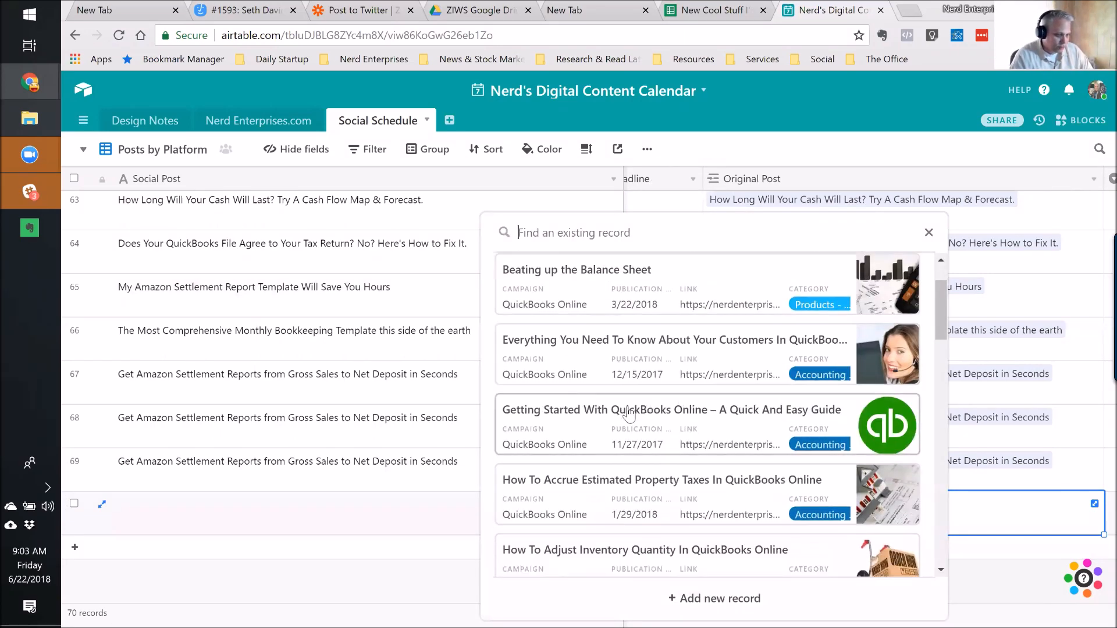
left_click(730, 420)
Enter the Social Post text 'New to #QuickBooksOnline? This is a must see and read!'.
left_click(371, 515)
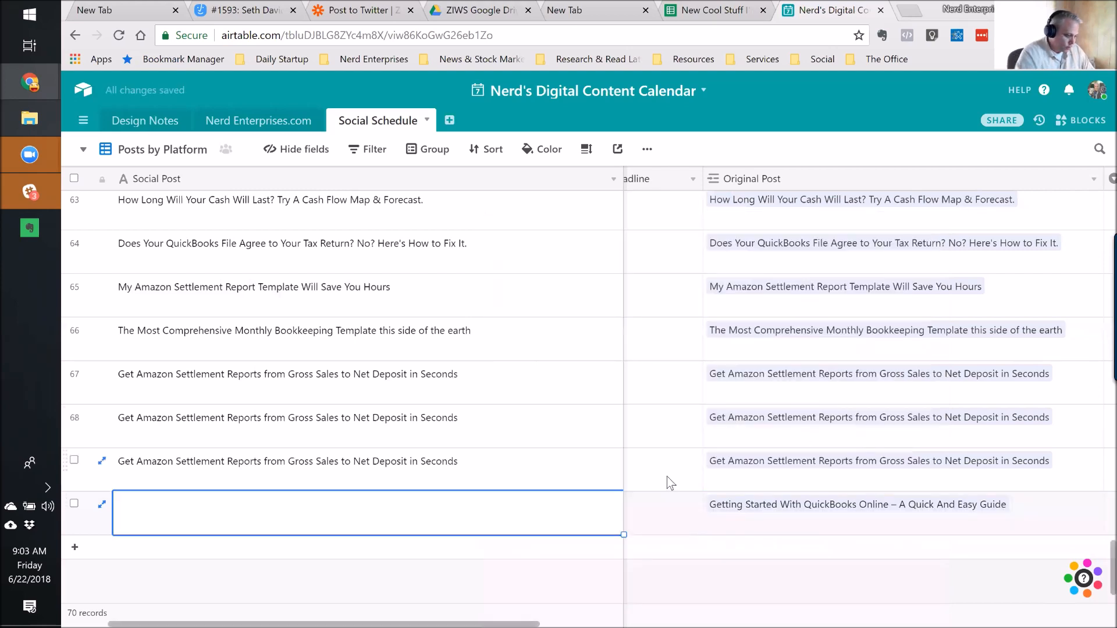
type("New to #Quick")
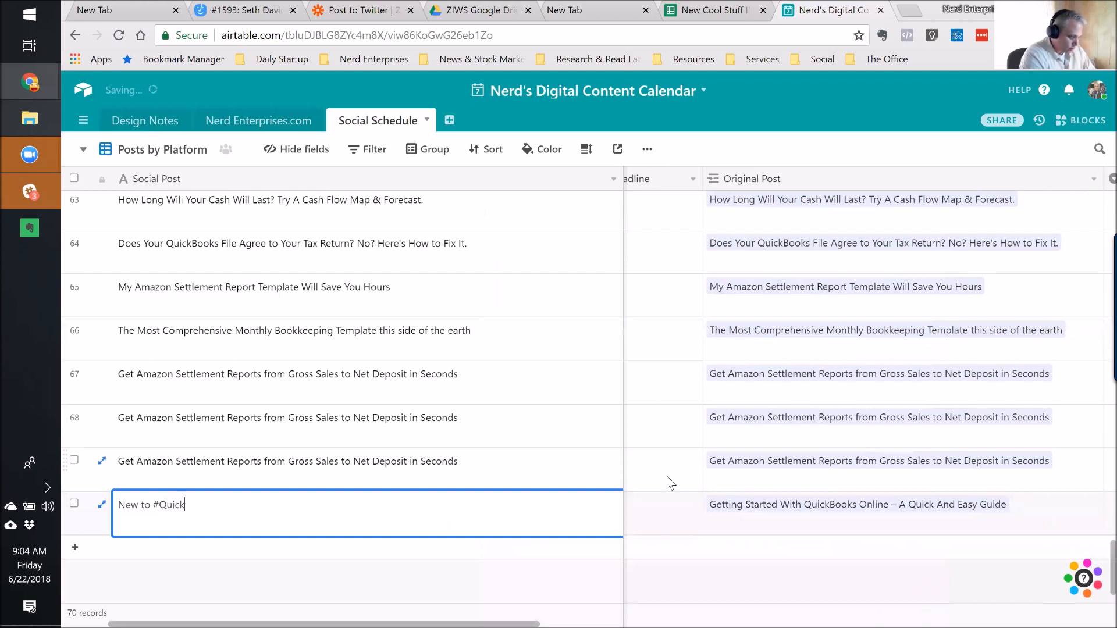
type("BooksOnline")
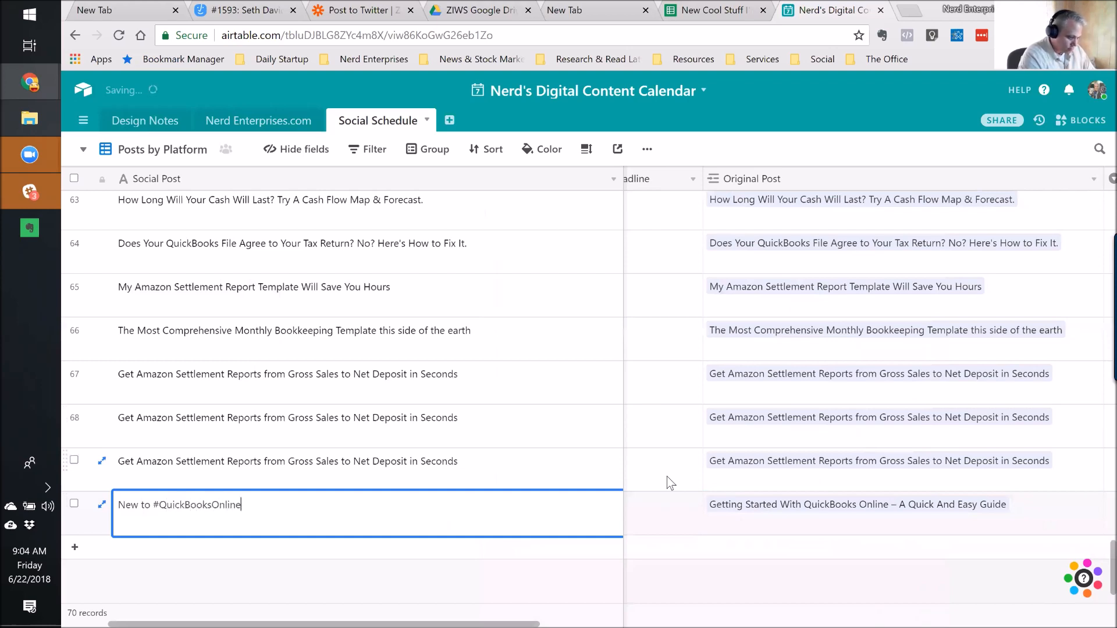
type("? This is a must se")
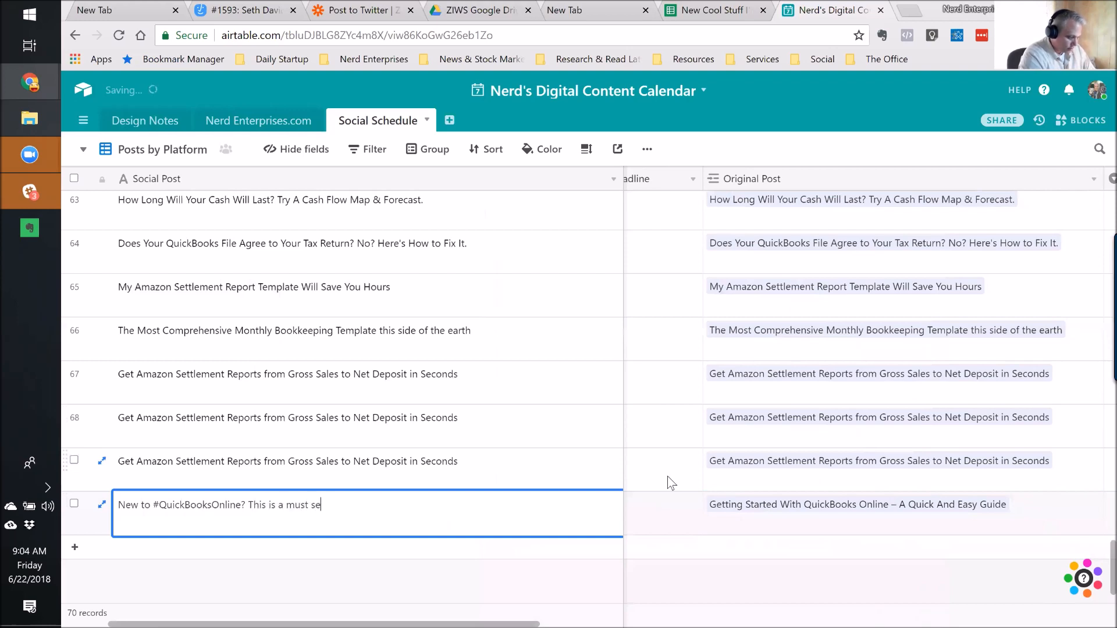
type("e and read!")
key("Tab")
key("Tab")
key("Tab")
key("Tab")
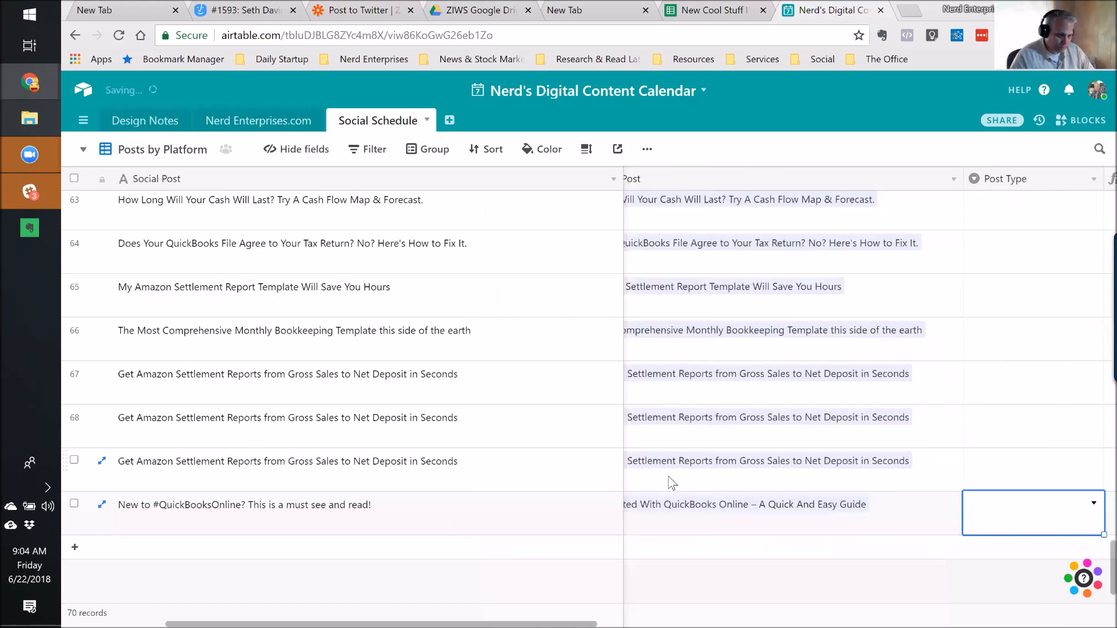
key("Tab")
key("Tab")
Set the new record's Platform to Linkedin.
left_click(863, 517)
left_click(864, 519)
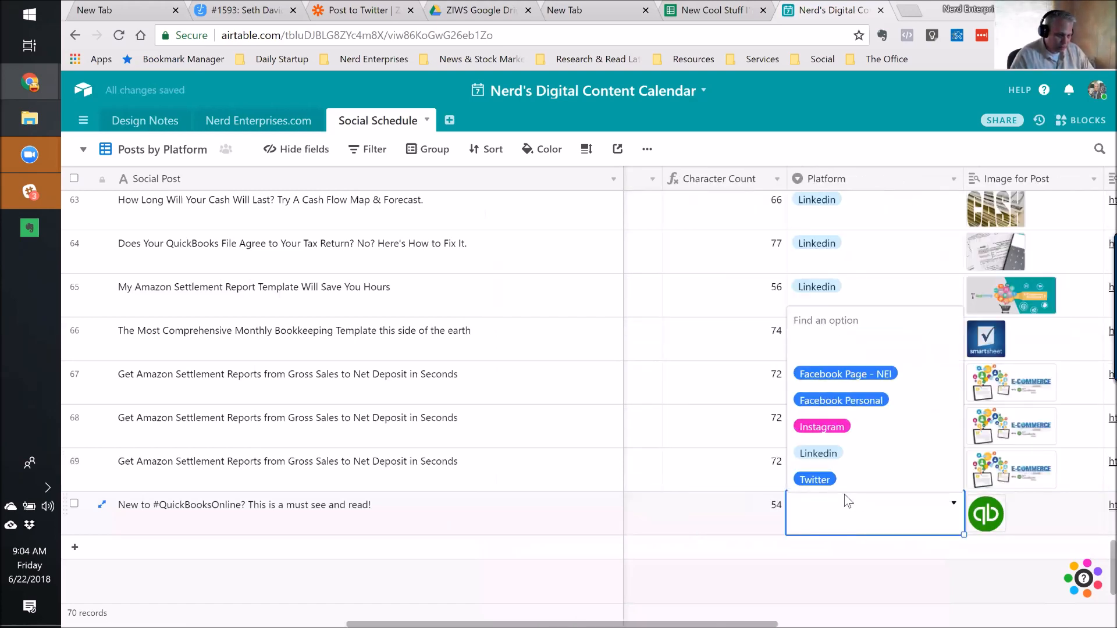
left_click(814, 460)
key("Tab")
key("Tab")
key("Tab")
key("Tab")
Set the new record's Date Last Scheduled to June 22, 2018.
left_click(857, 517)
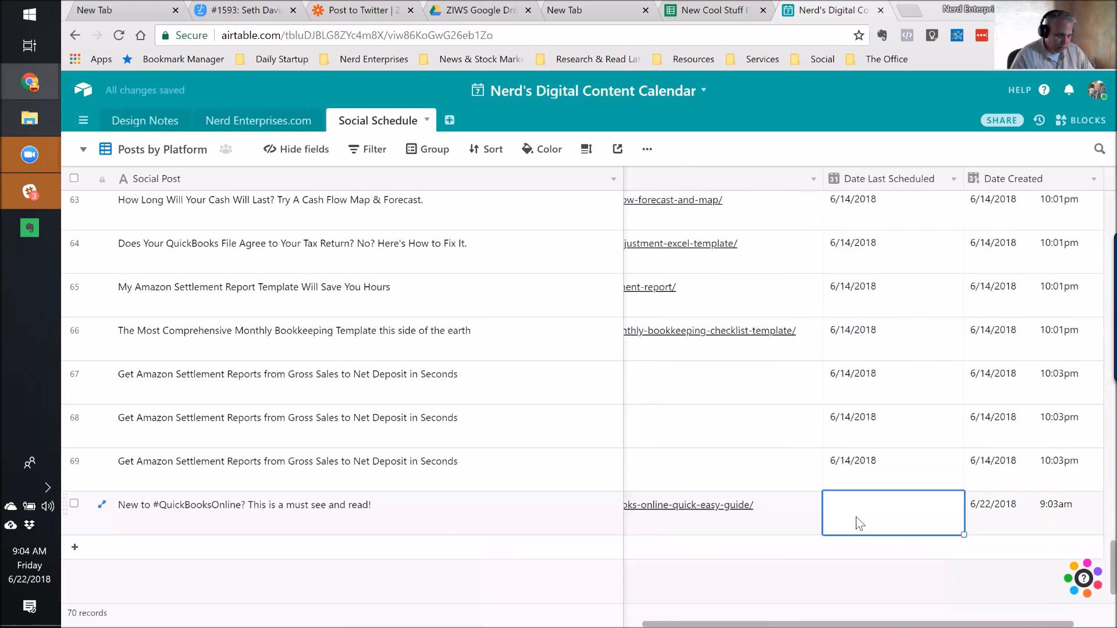
left_click(925, 511)
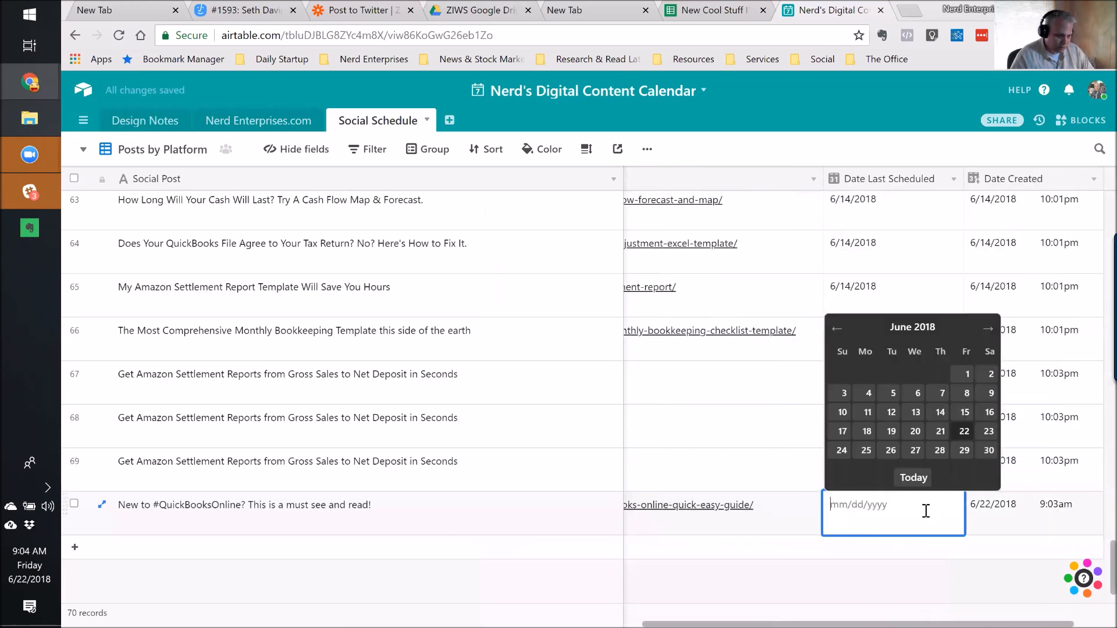
left_click(960, 433)
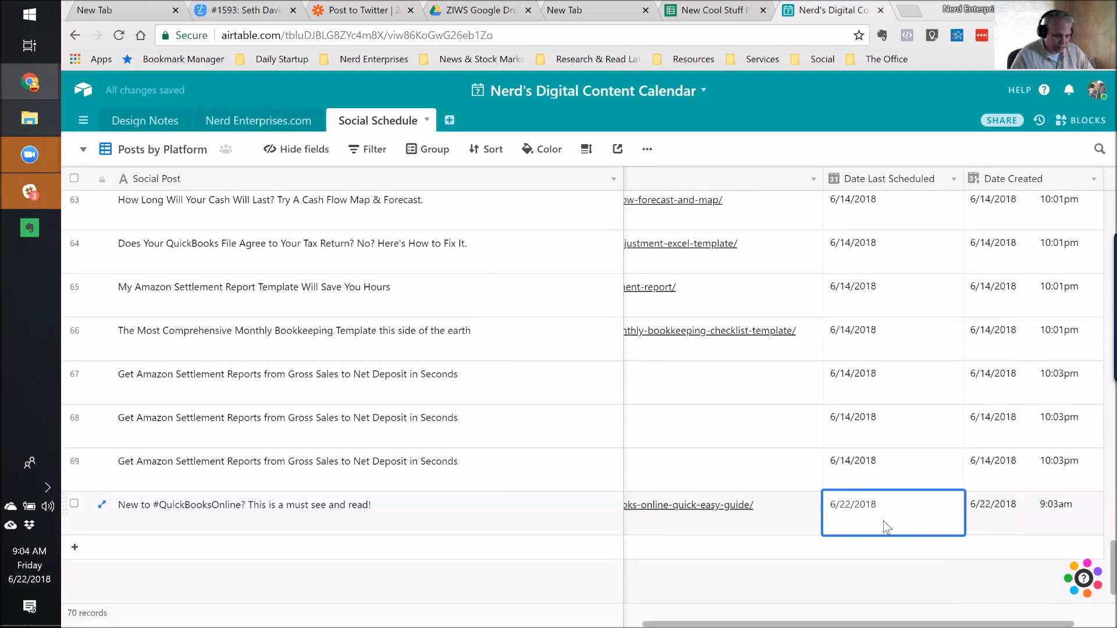
key("Tab")
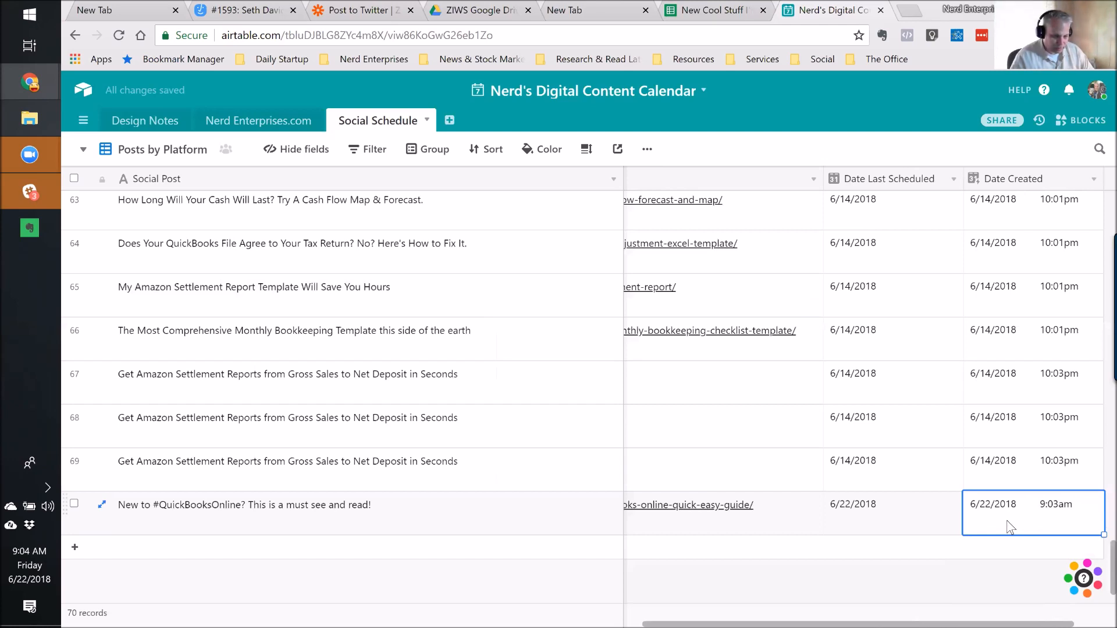
Review the completed row 70's post, platform, image and link fields.
left_click(905, 524)
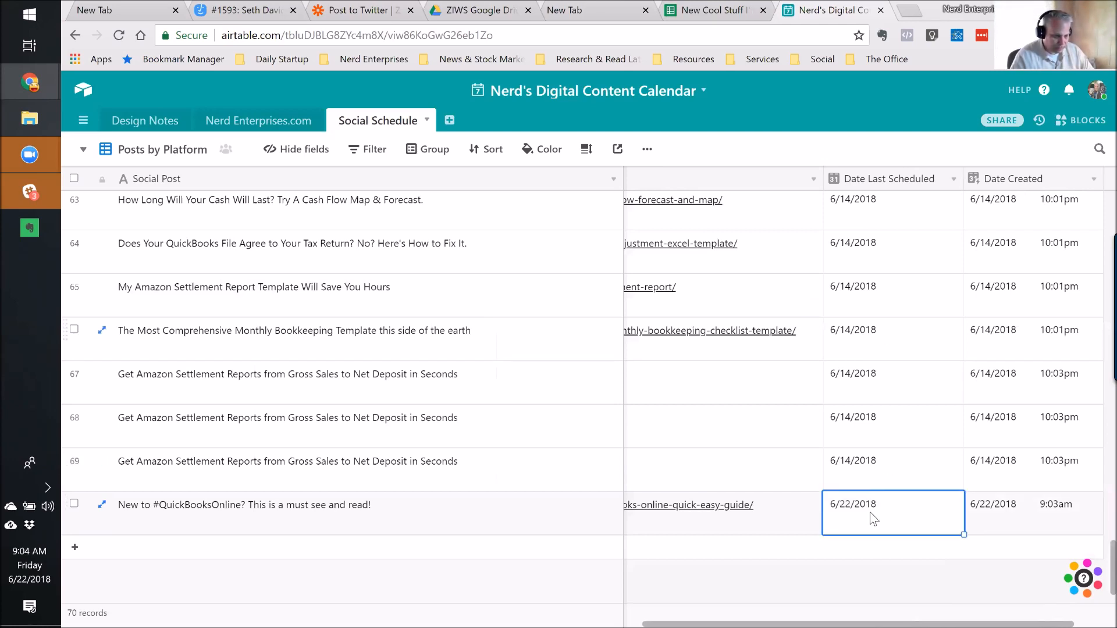
left_click(394, 524)
key("Tab")
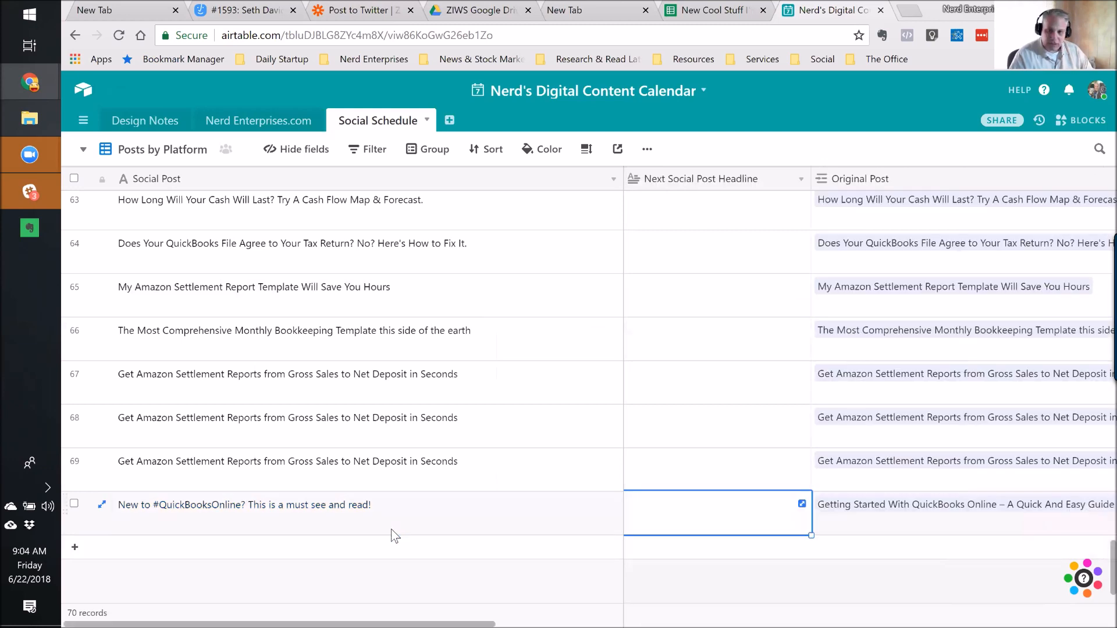
key("Tab")
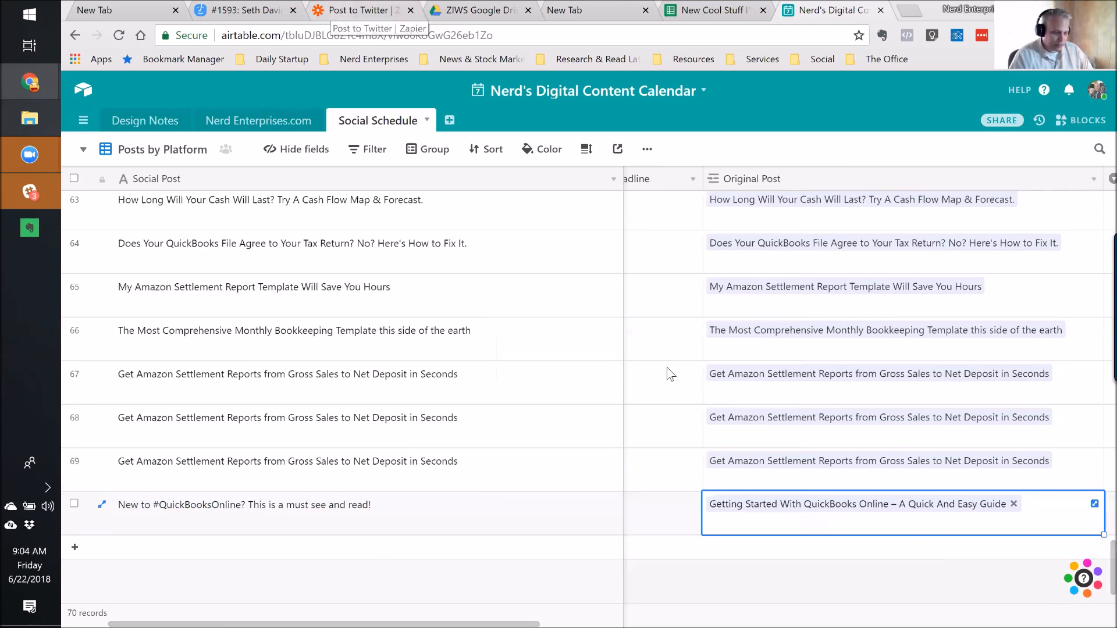
left_click(448, 520)
key("Tab")
key("Tab")
key("Tab")
key("Tab")
key("Tab")
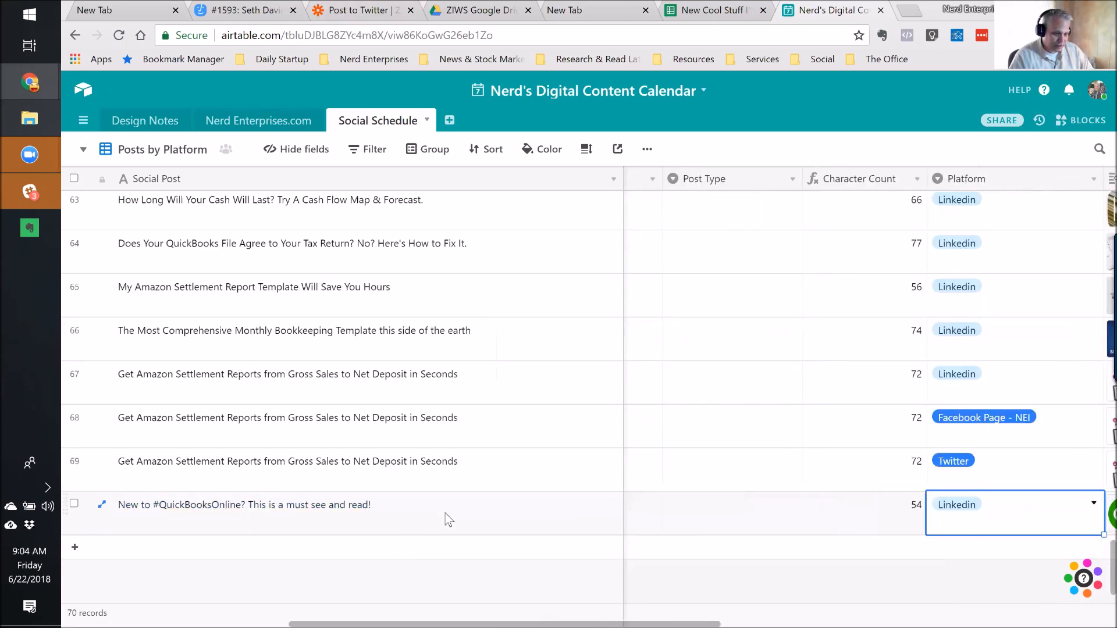
key("Tab")
key("Tab")
key("shift+Tab")
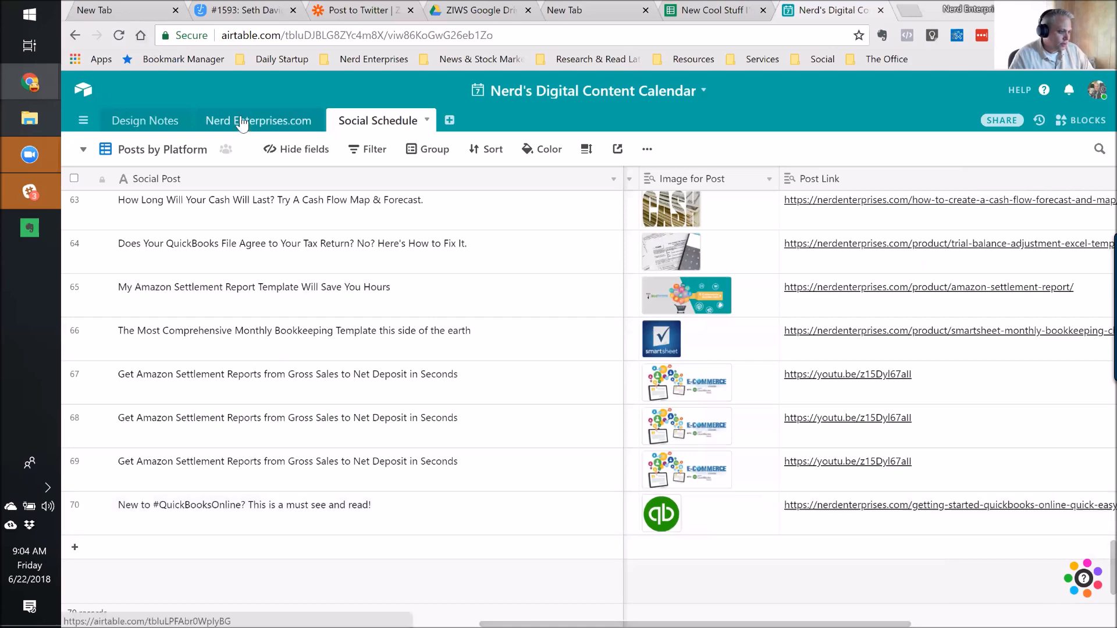
Go to the Nerd Enterprises.com table and look across a row's Headline and Date Last Scheduled.
left_click(270, 124)
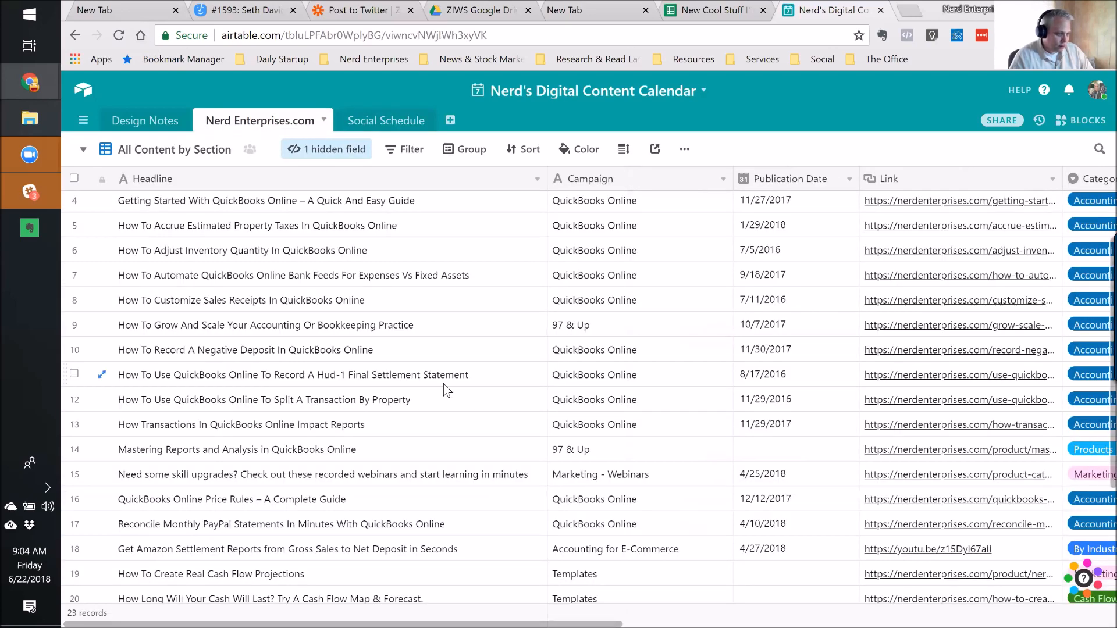
key("Right")
key("Right")
key("Right")
key("Right")
key("Right")
key("Right")
key("Right")
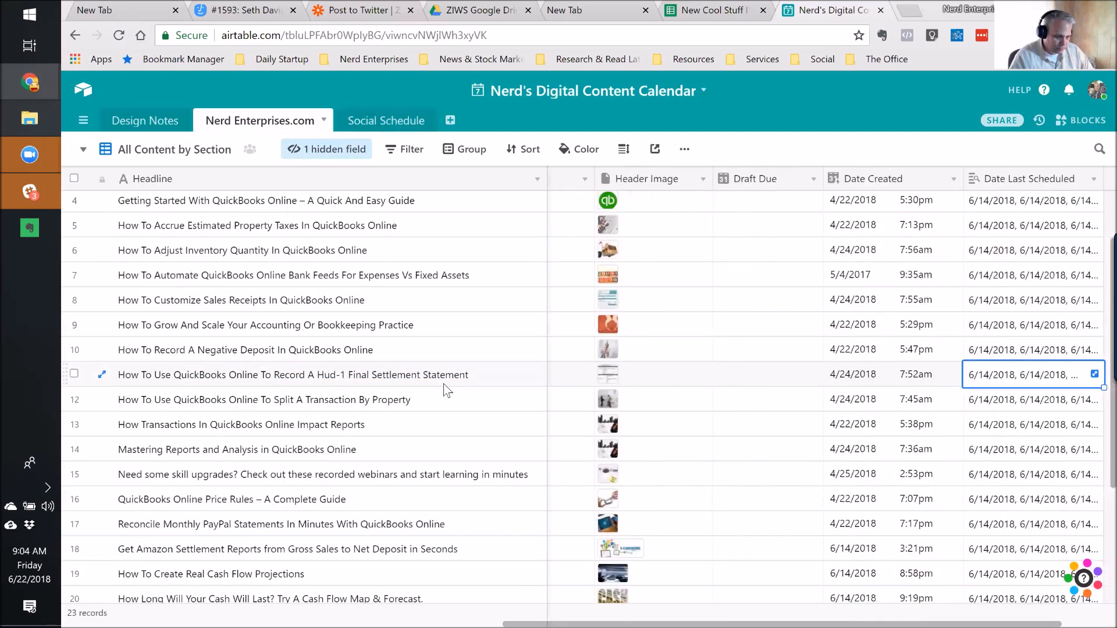
key("Left")
key("Left")
key("Left")
key("Left")
key("Left")
key("Left")
key("Left")
key("Left")
key("Left")
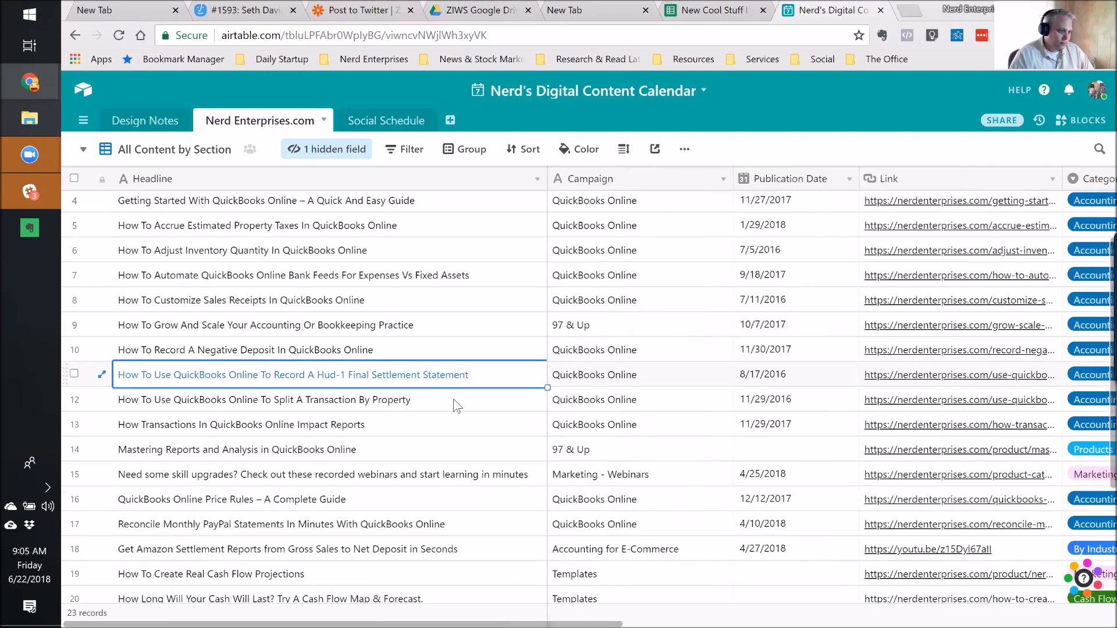
left_click(731, 13)
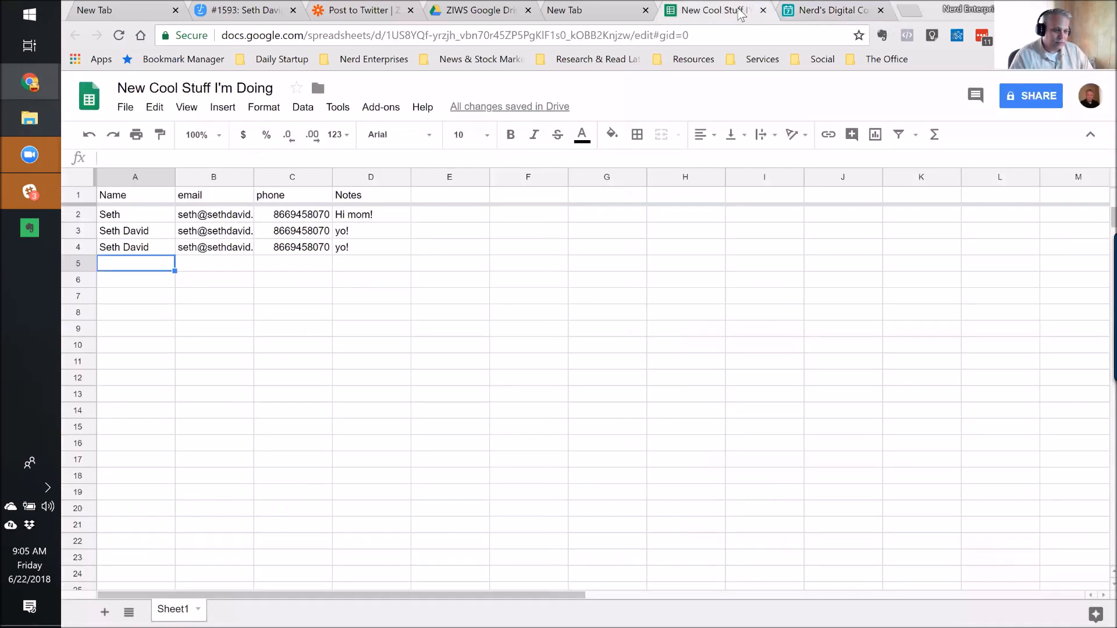
left_click(829, 14)
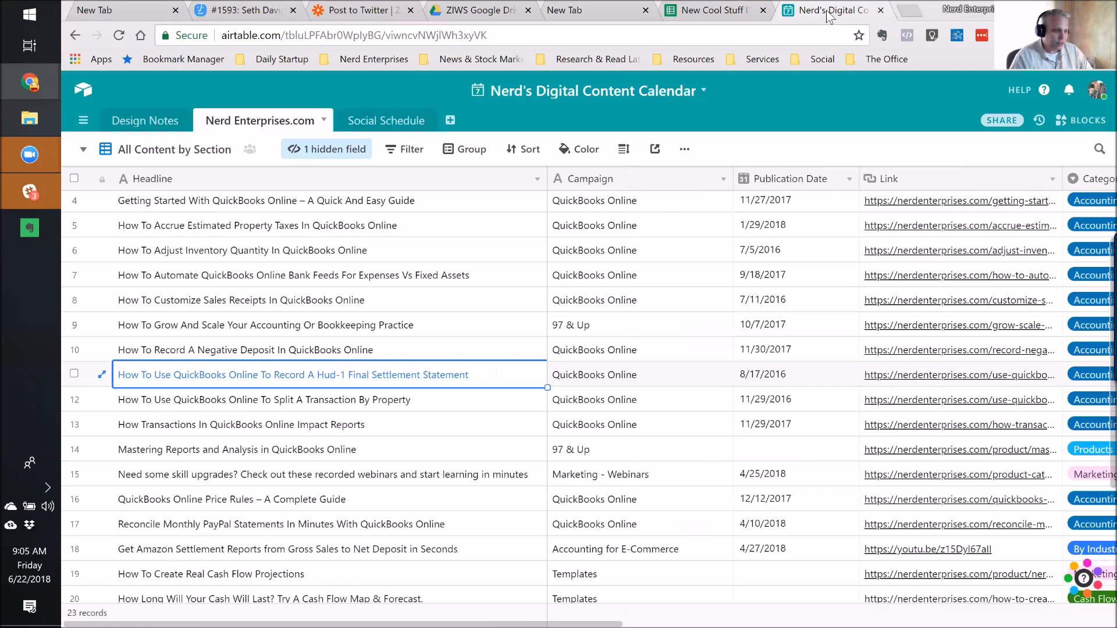
mouse_move(33, 195)
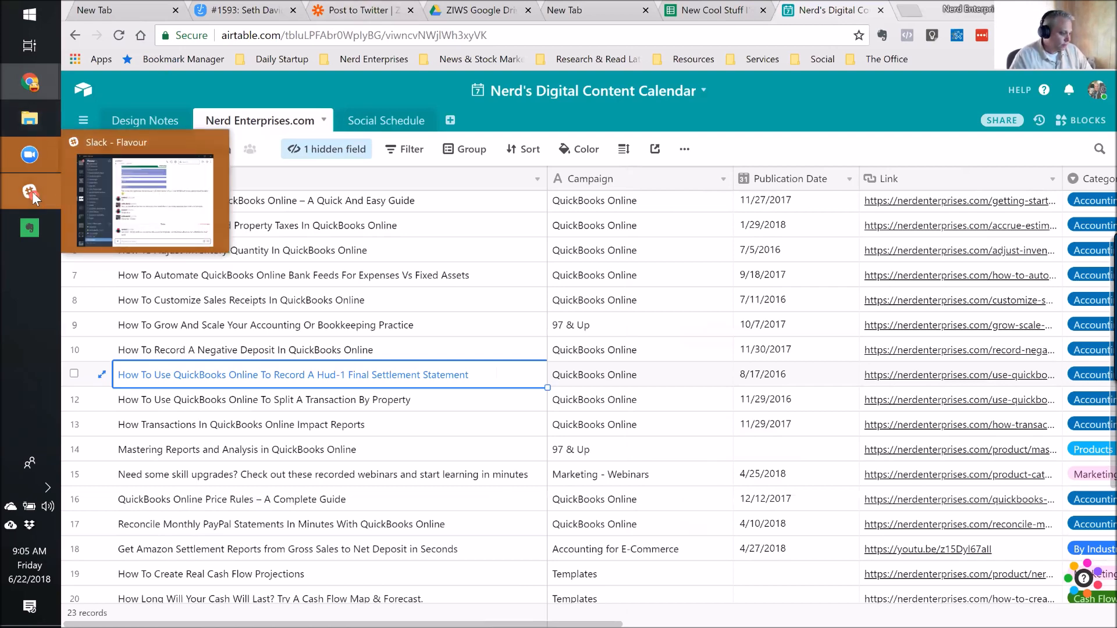
mouse_move(29, 227)
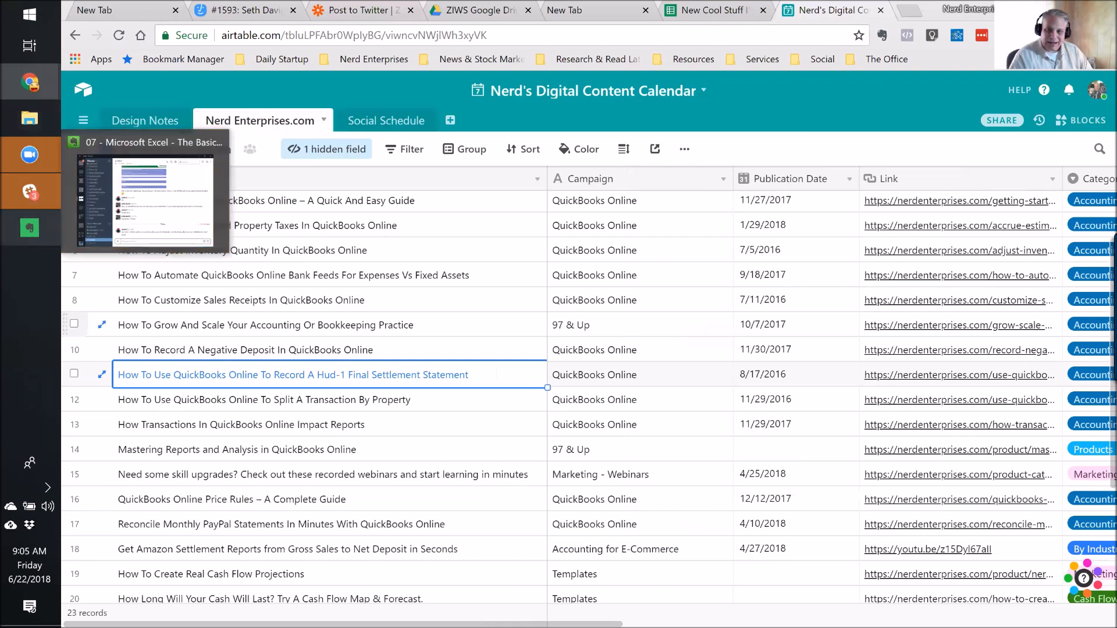